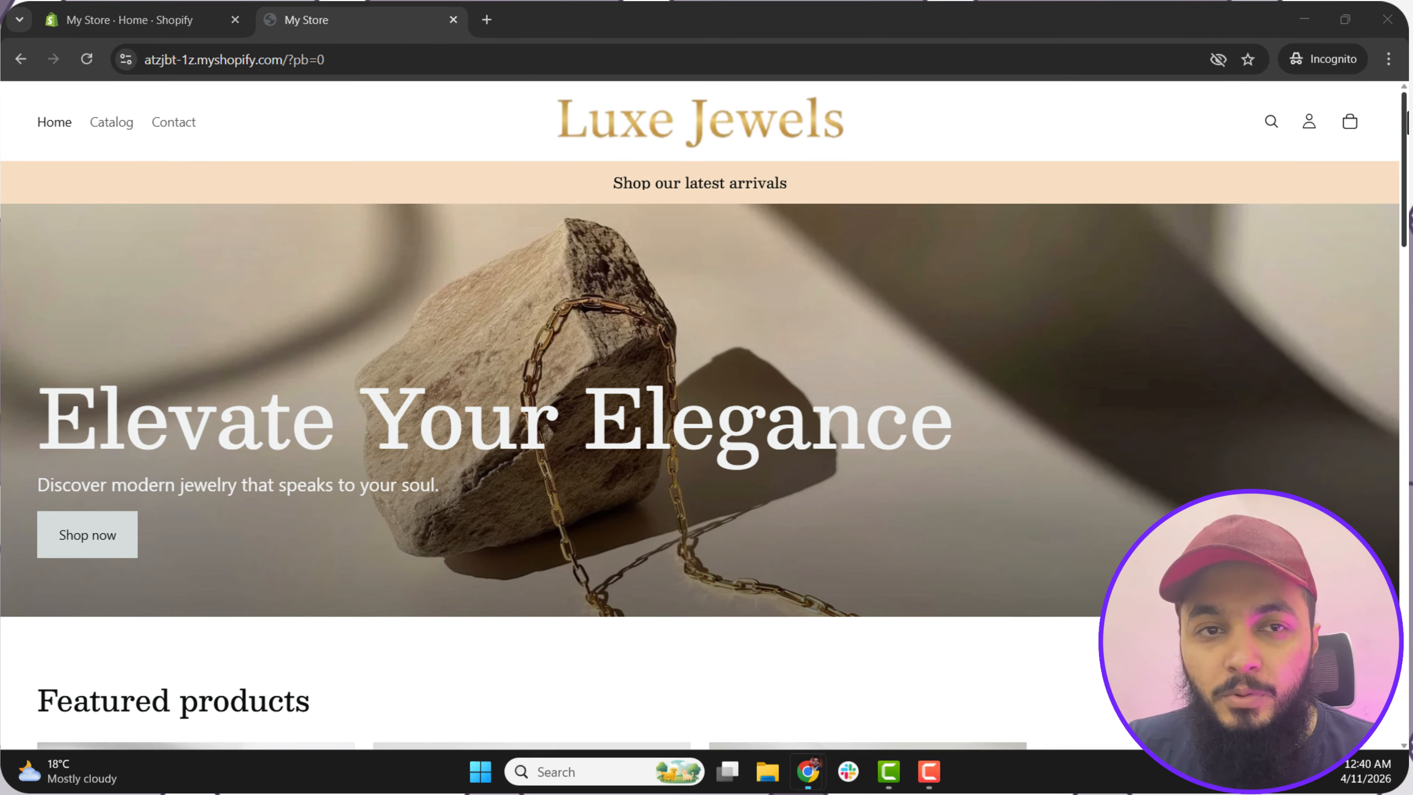
Step: Examine the Luxe Jewels storefront homepage from the hero banner down to the community sign-up and footer
scroll(701, 418, down, 1)
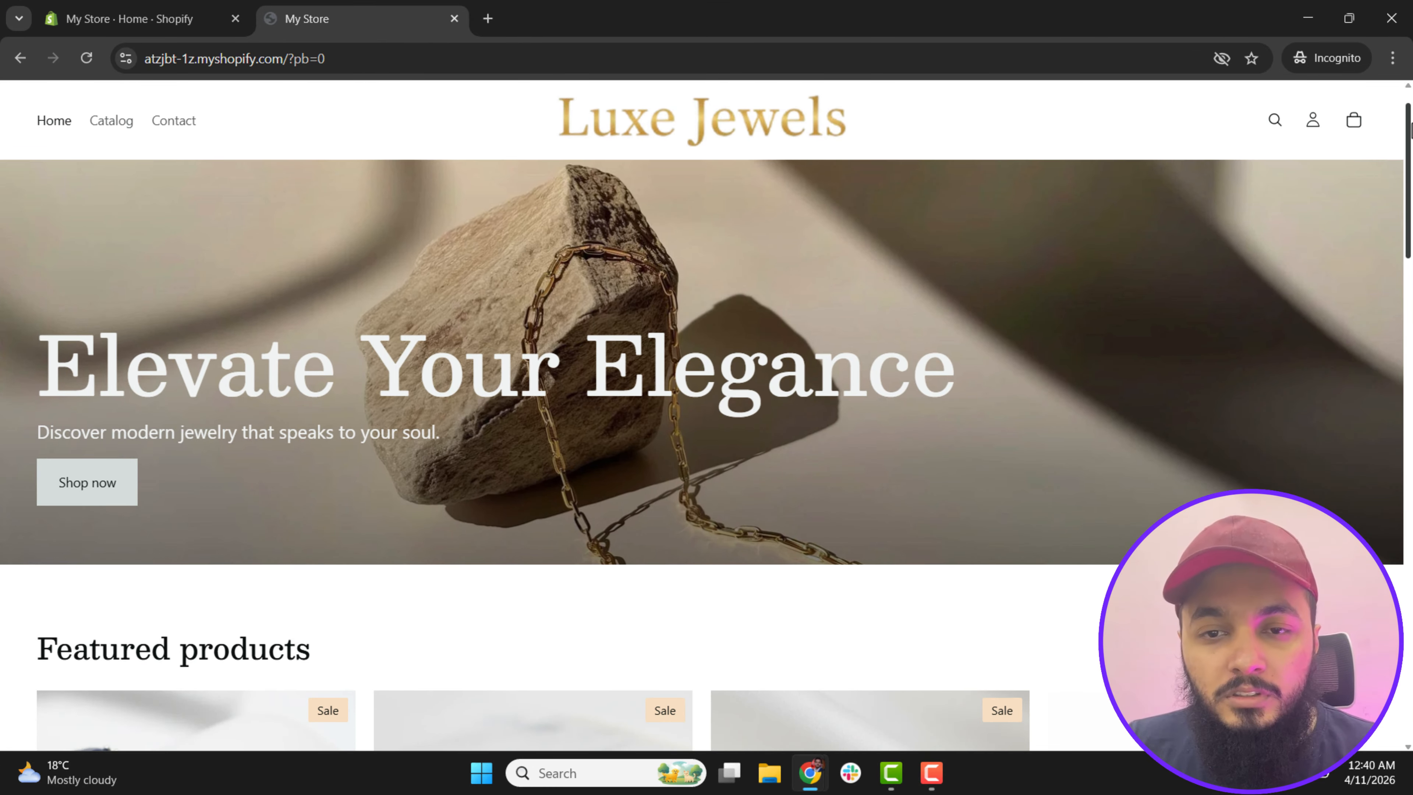
mouse_move(1410, 129)
mouse_down()
mouse_move(1410, 383)
mouse_move(1400, 110)
mouse_up()
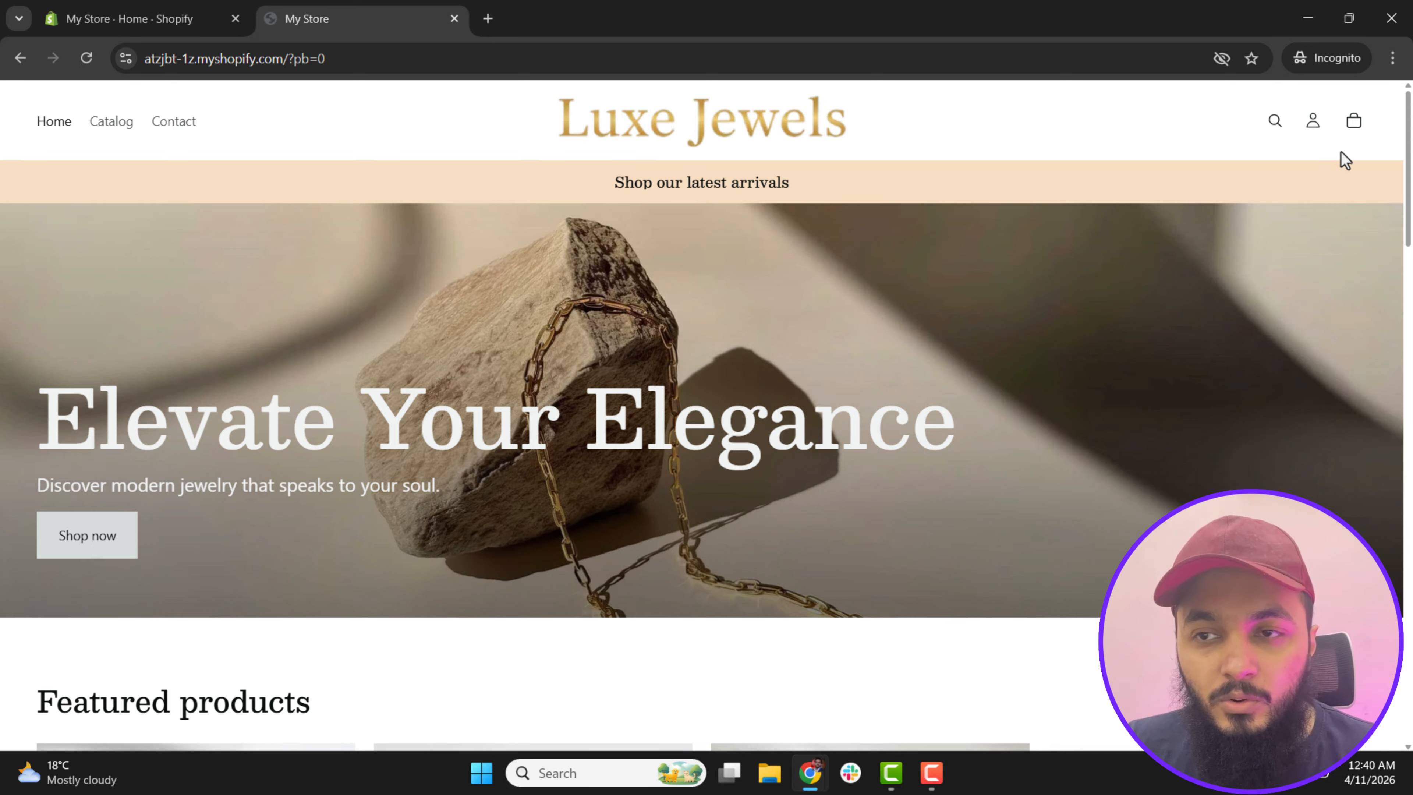
drag(1410, 148, 1410, 619)
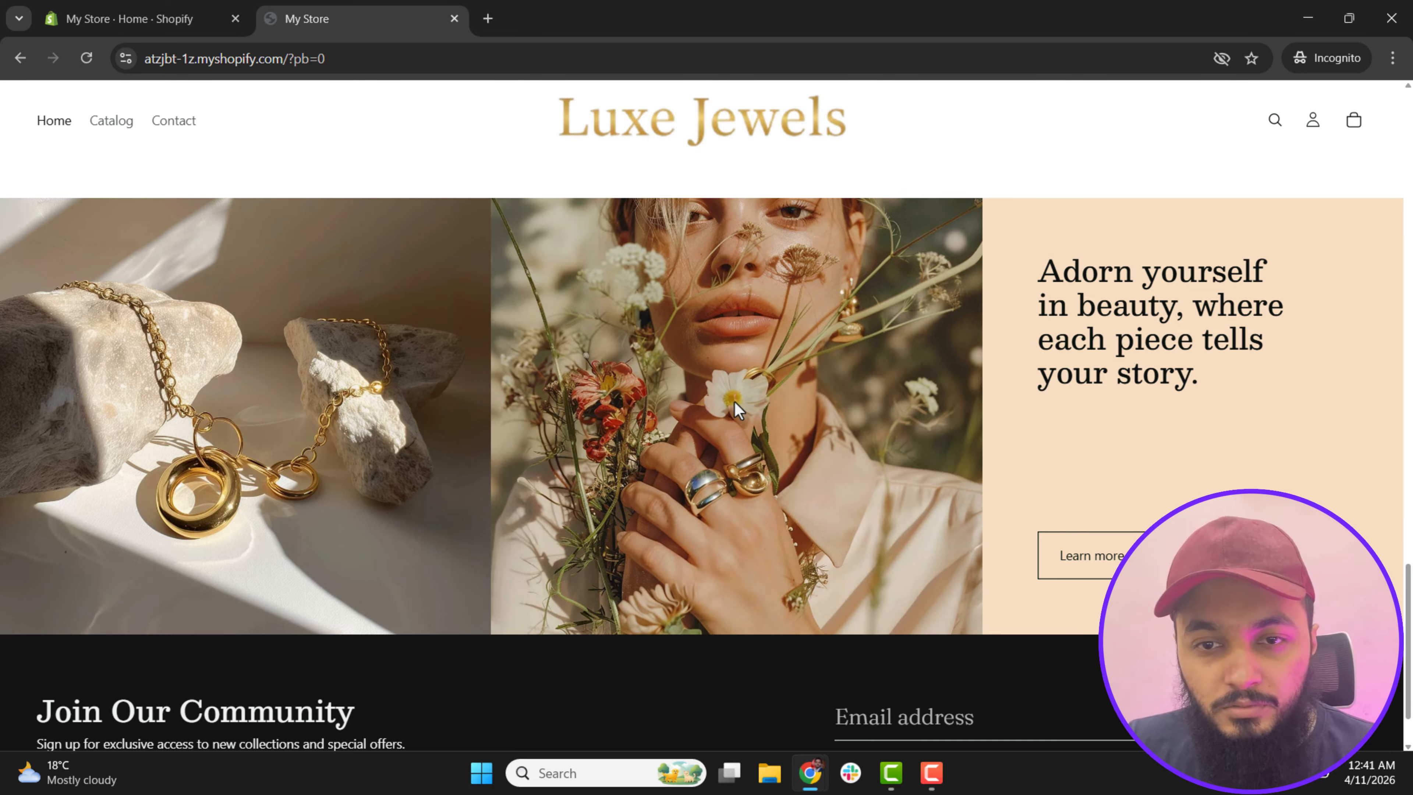
scroll(858, 378, down, 2)
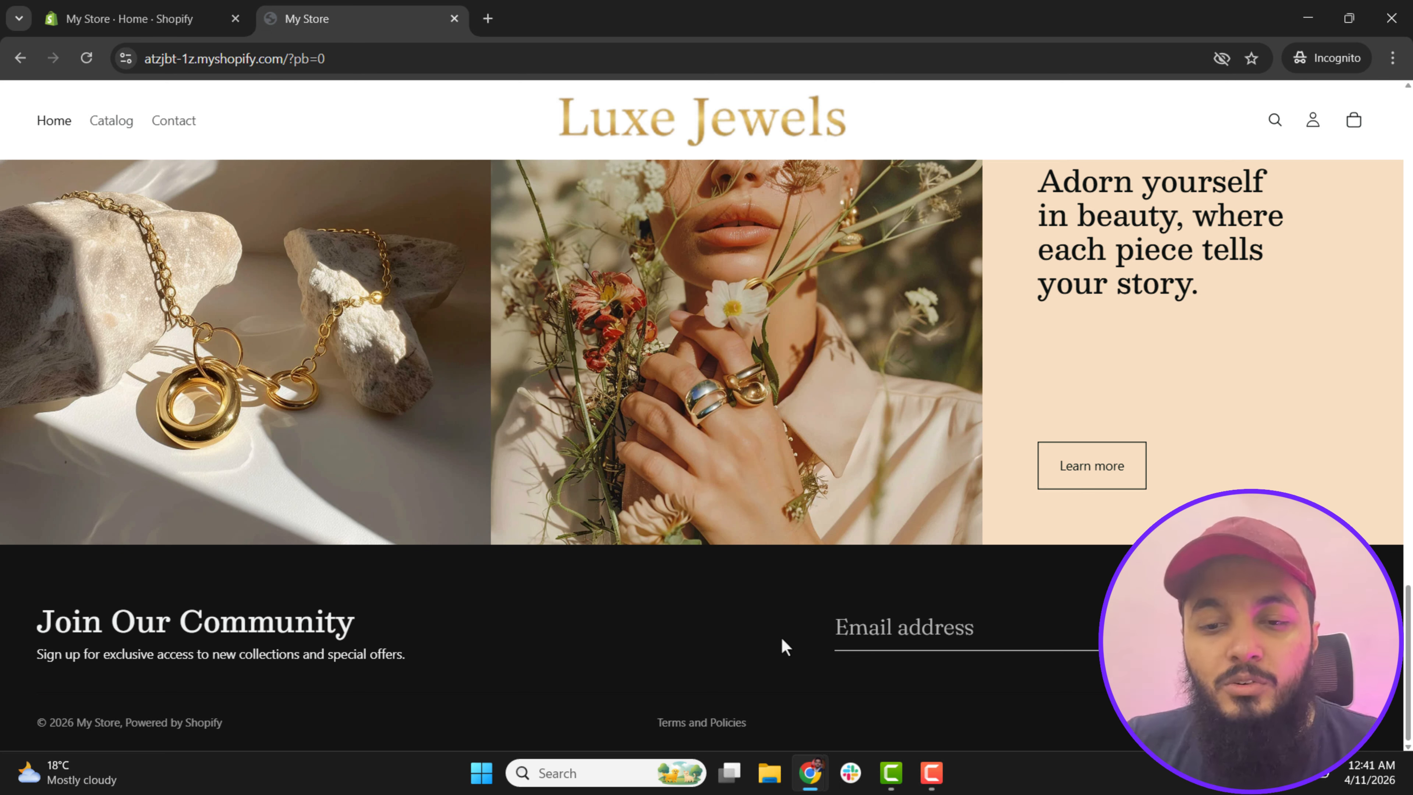
Step: Switch to the other browser window and examine the ONI and Amy and Annette jewelry homepages as design references
click(807, 787)
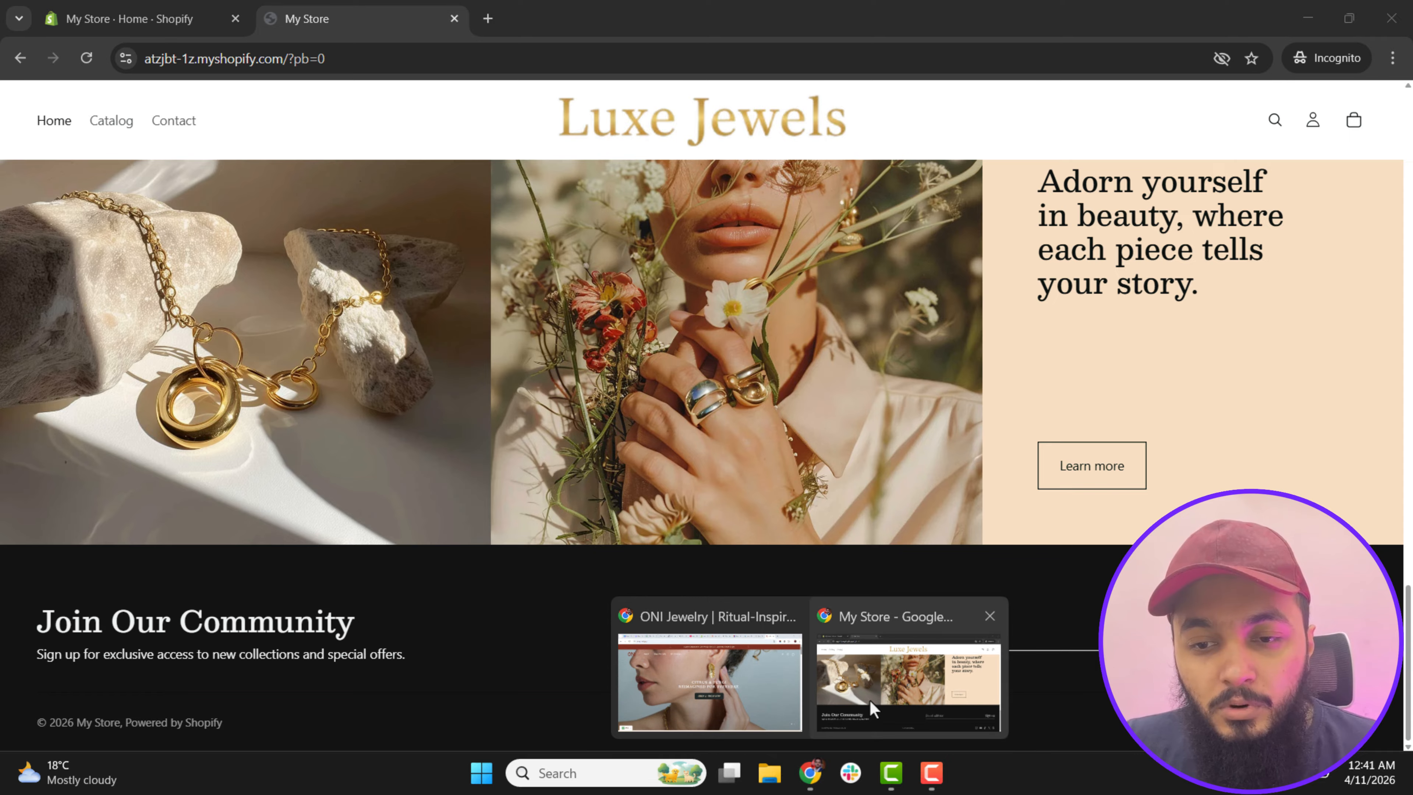
click(871, 710)
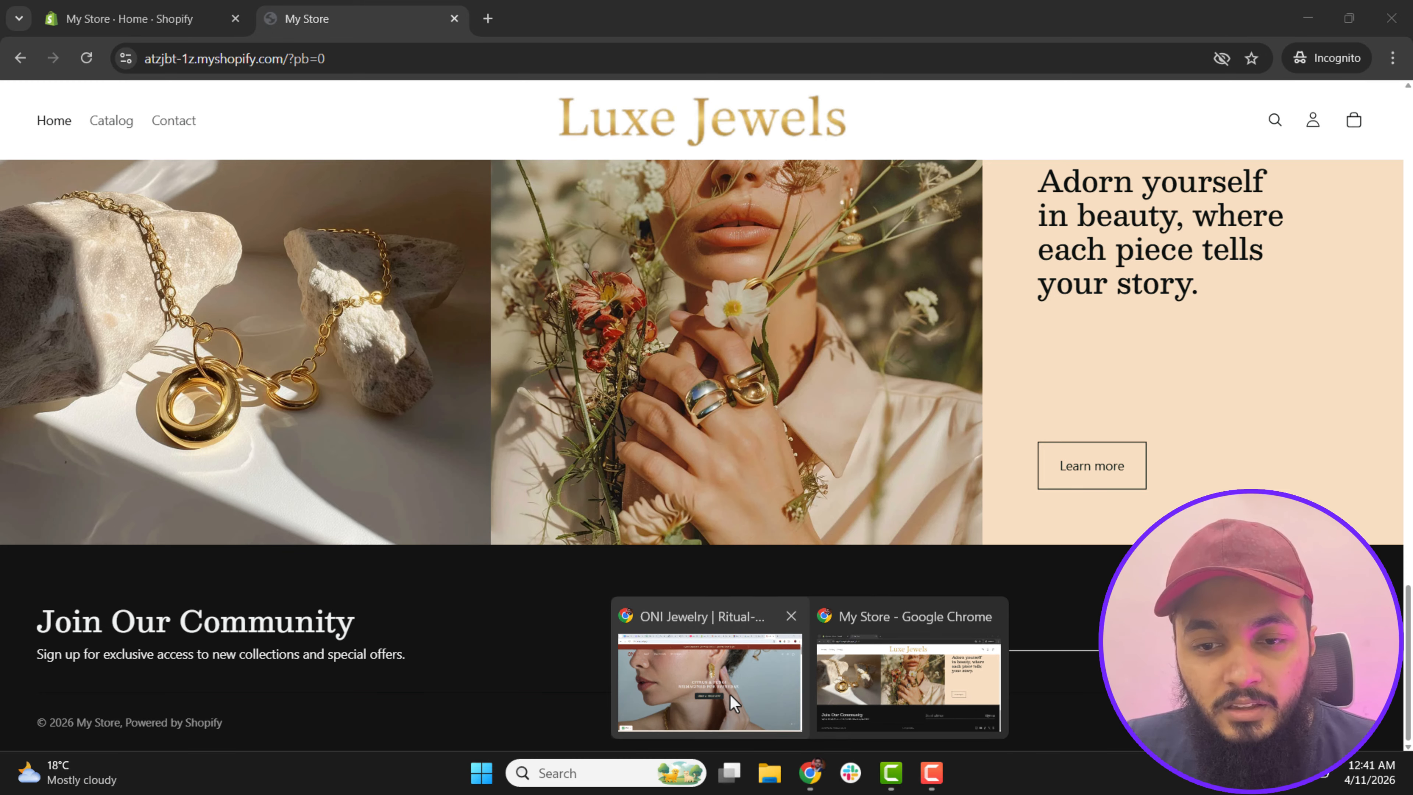
click(728, 690)
drag(1411, 142, 1410, 618)
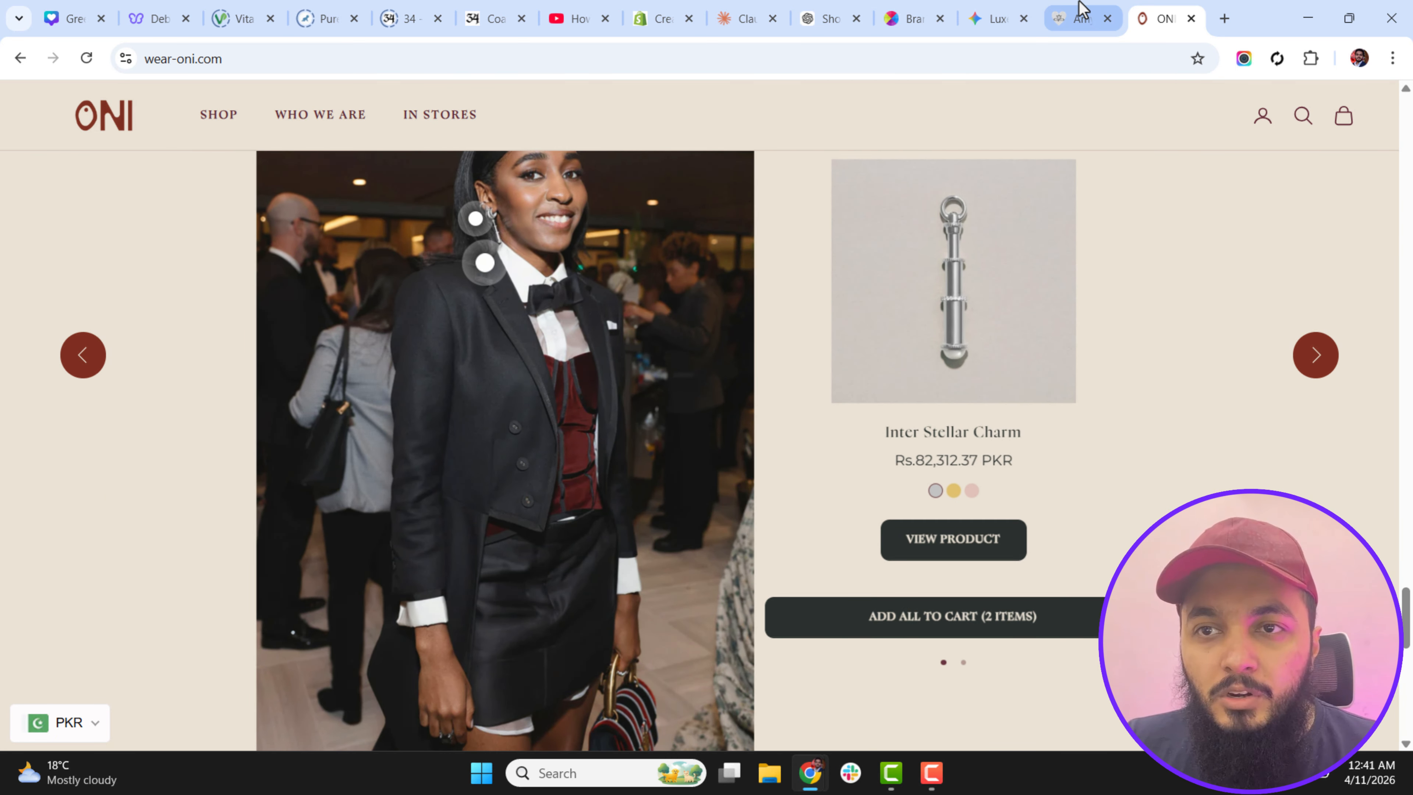
click(1082, 18)
scroll(1401, 604, up, 3)
drag(1406, 629, 1411, 679)
scroll(415, 718, down, 1)
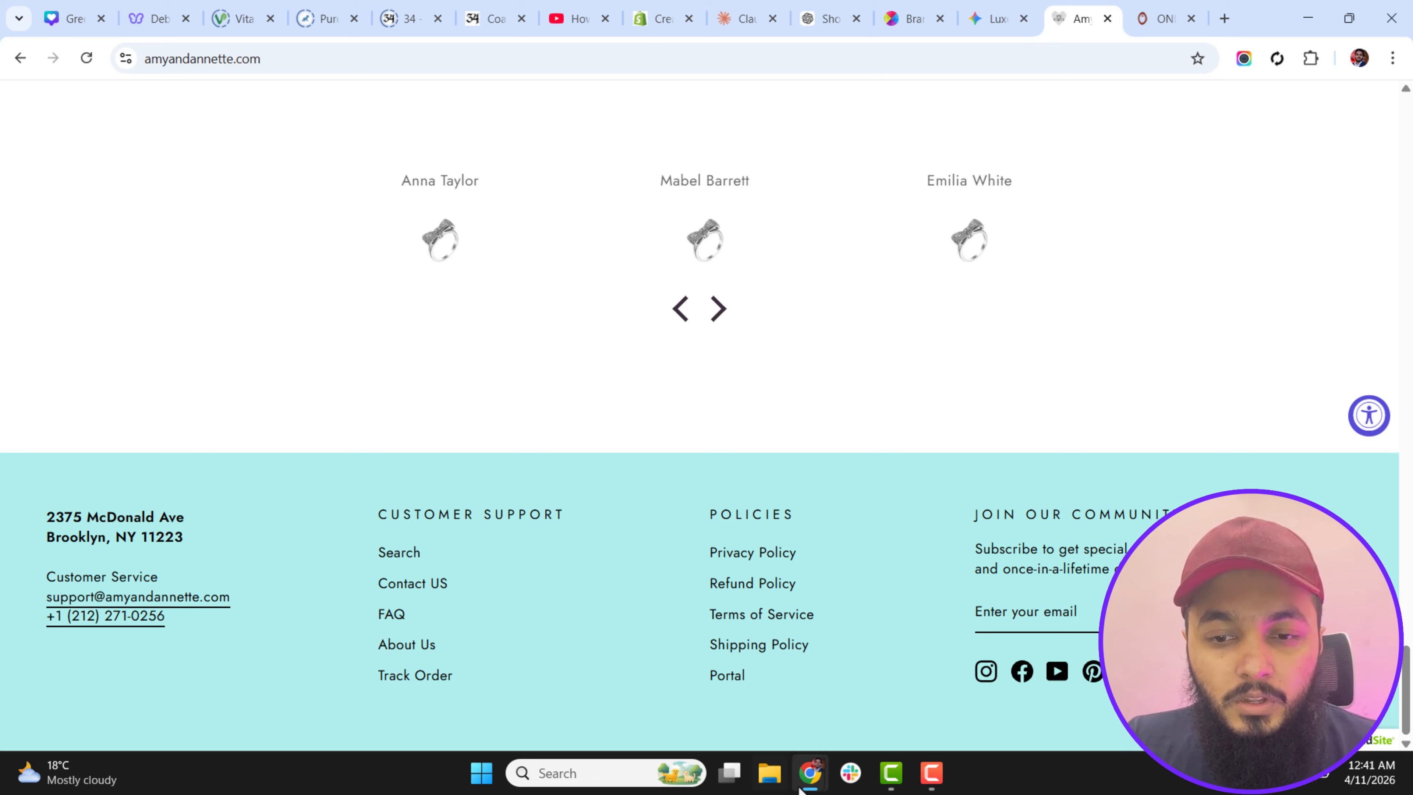
Step: Return to the Luxe Jewels store window and bring up the Shopify admin home
mouse_move(803, 790)
click(848, 694)
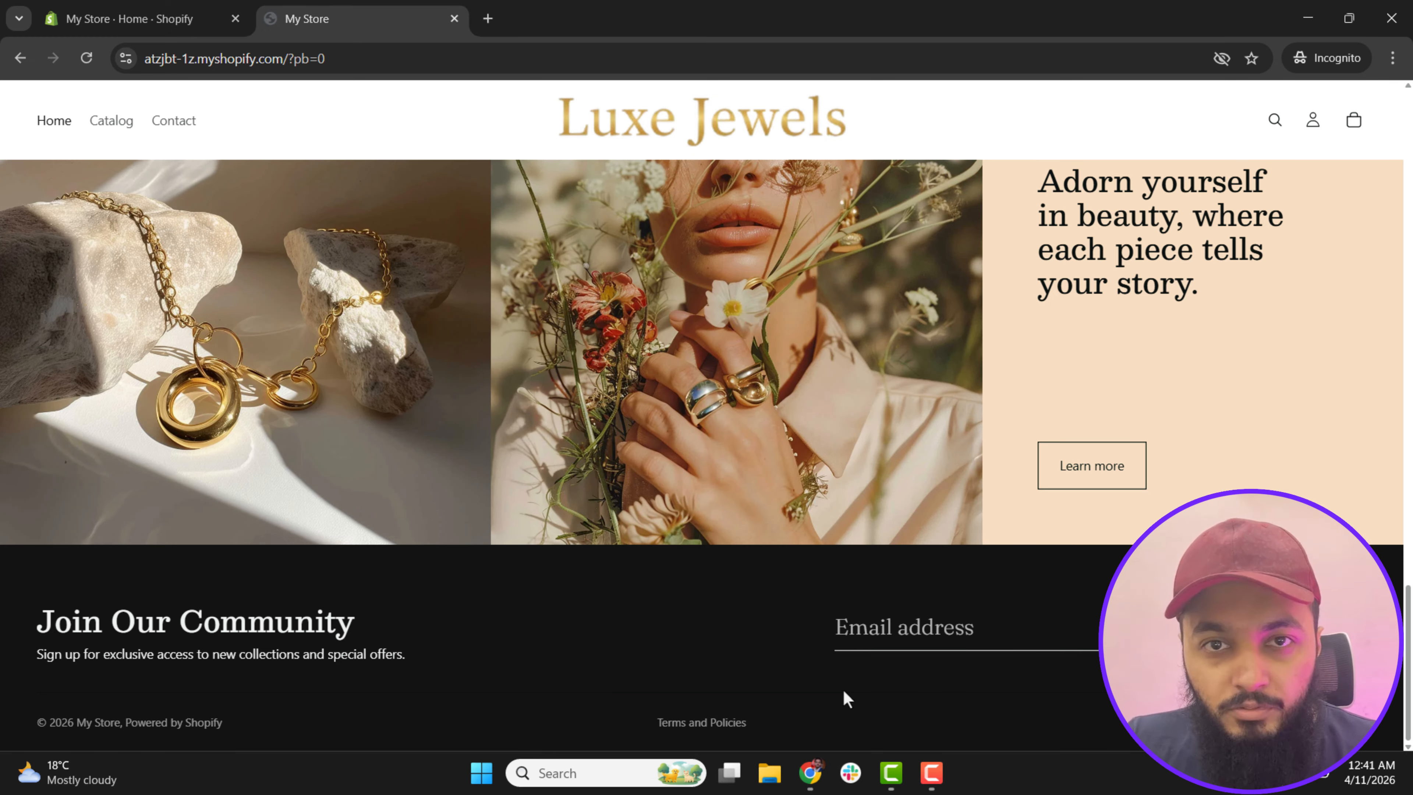
click(133, 7)
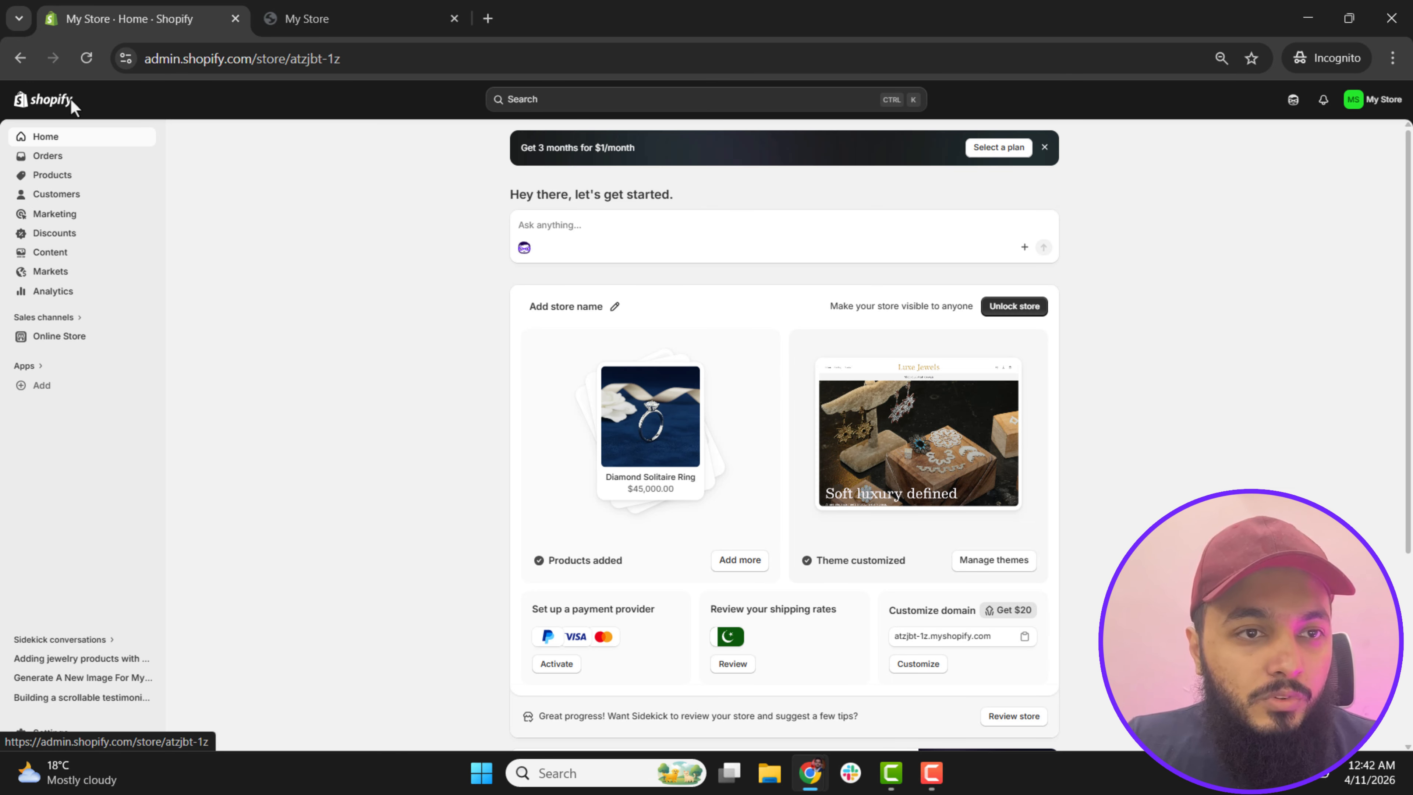
click(79, 64)
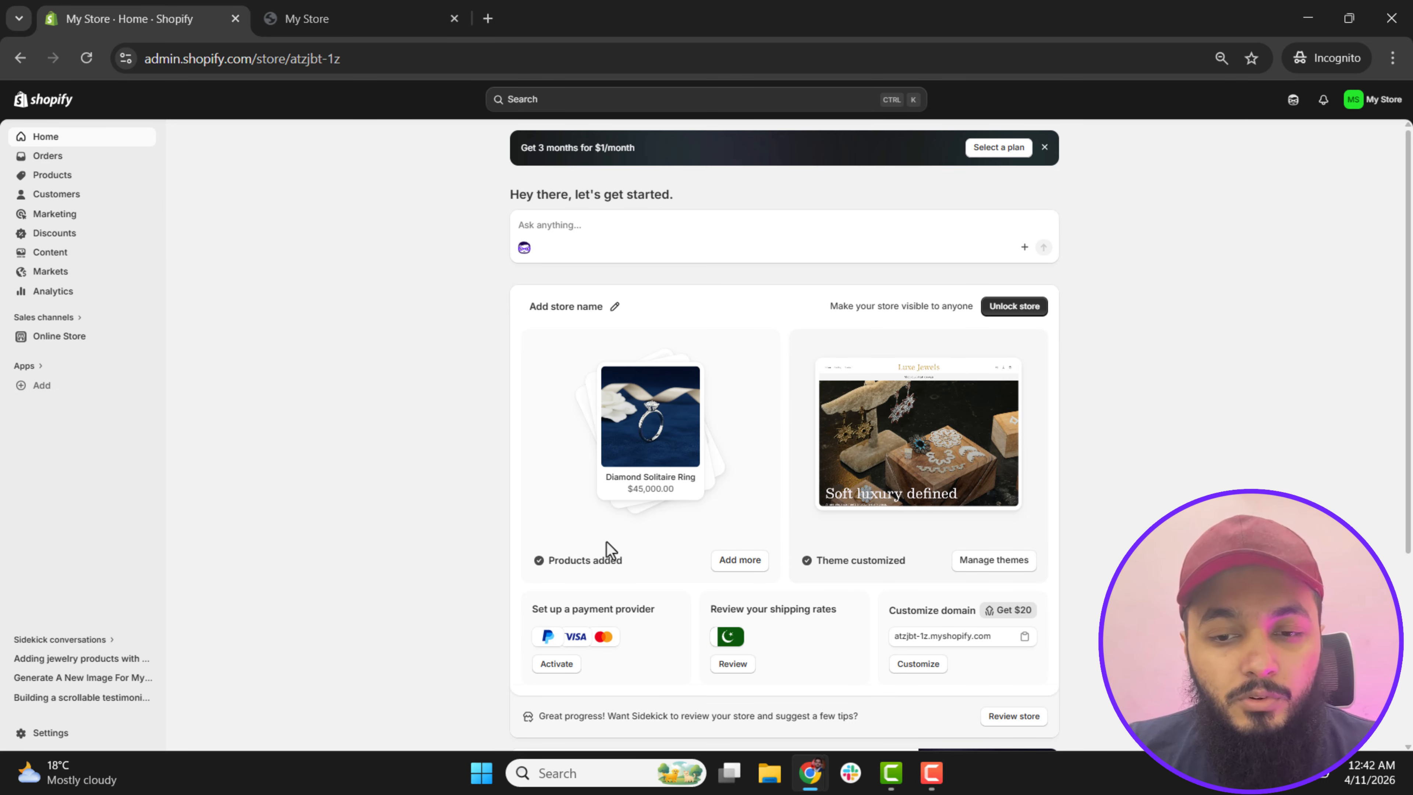
Step: View the YouTube description's Shopify trial offer and the Shopify free-trial sign-up page, and return to the store admin
mouse_move(810, 772)
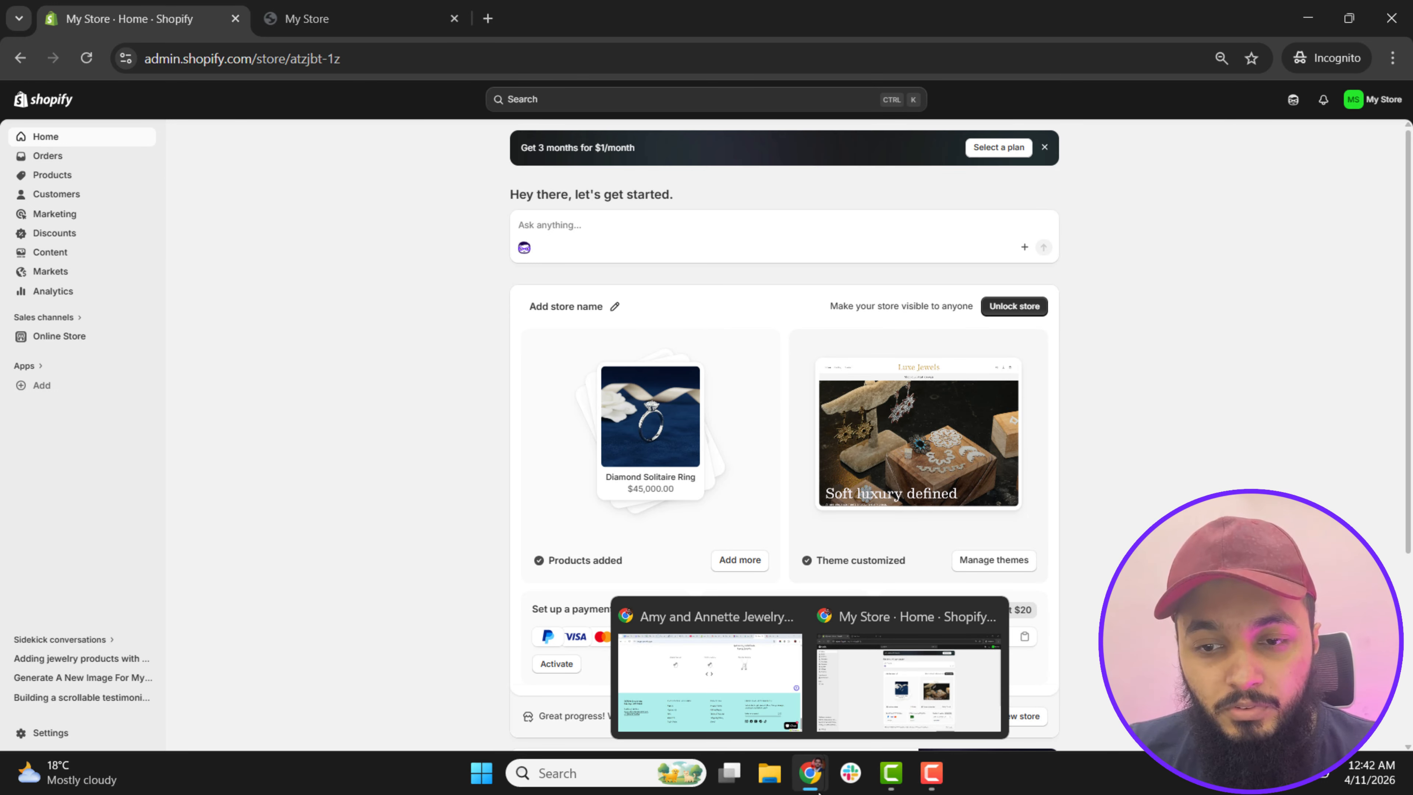
click(766, 707)
click(576, 29)
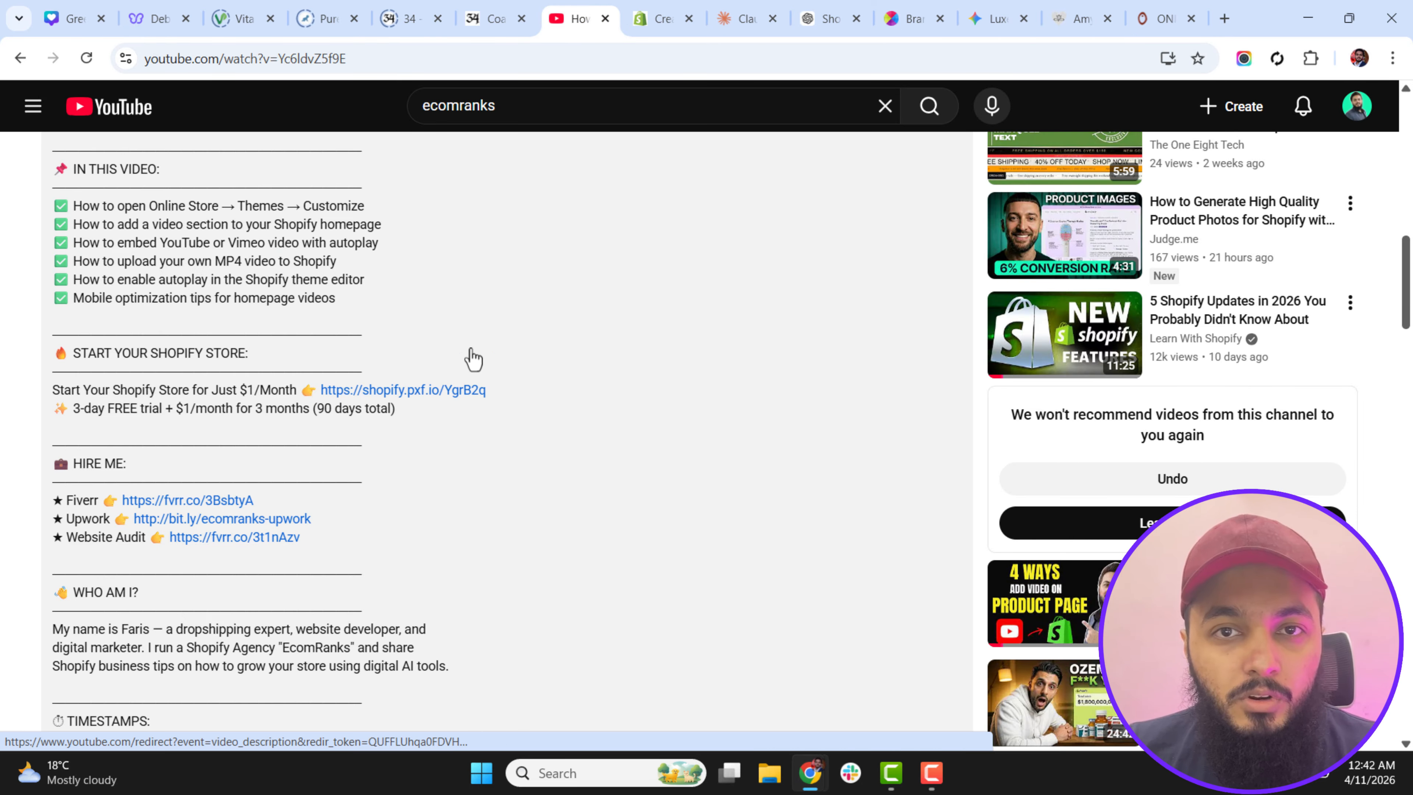
click(653, 23)
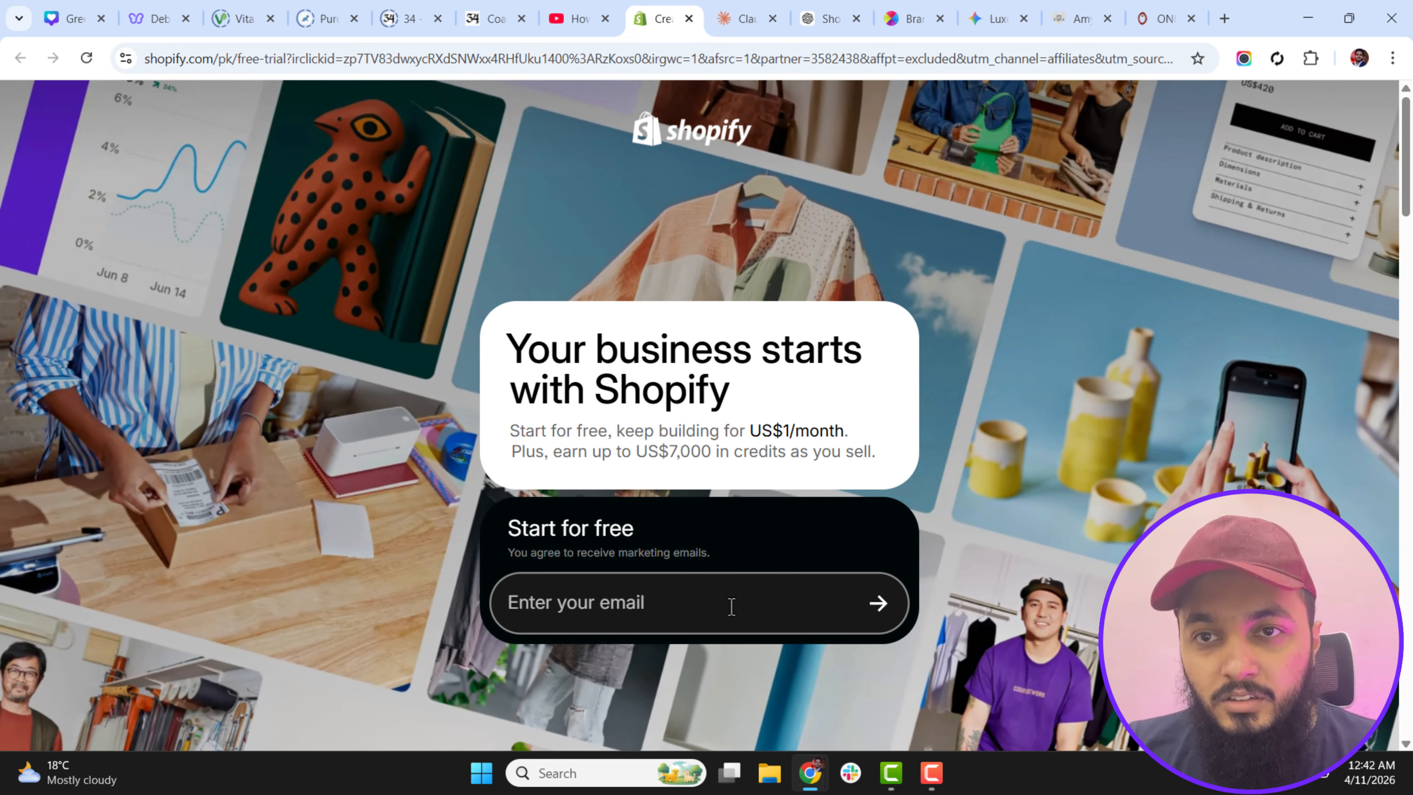
mouse_move(810, 775)
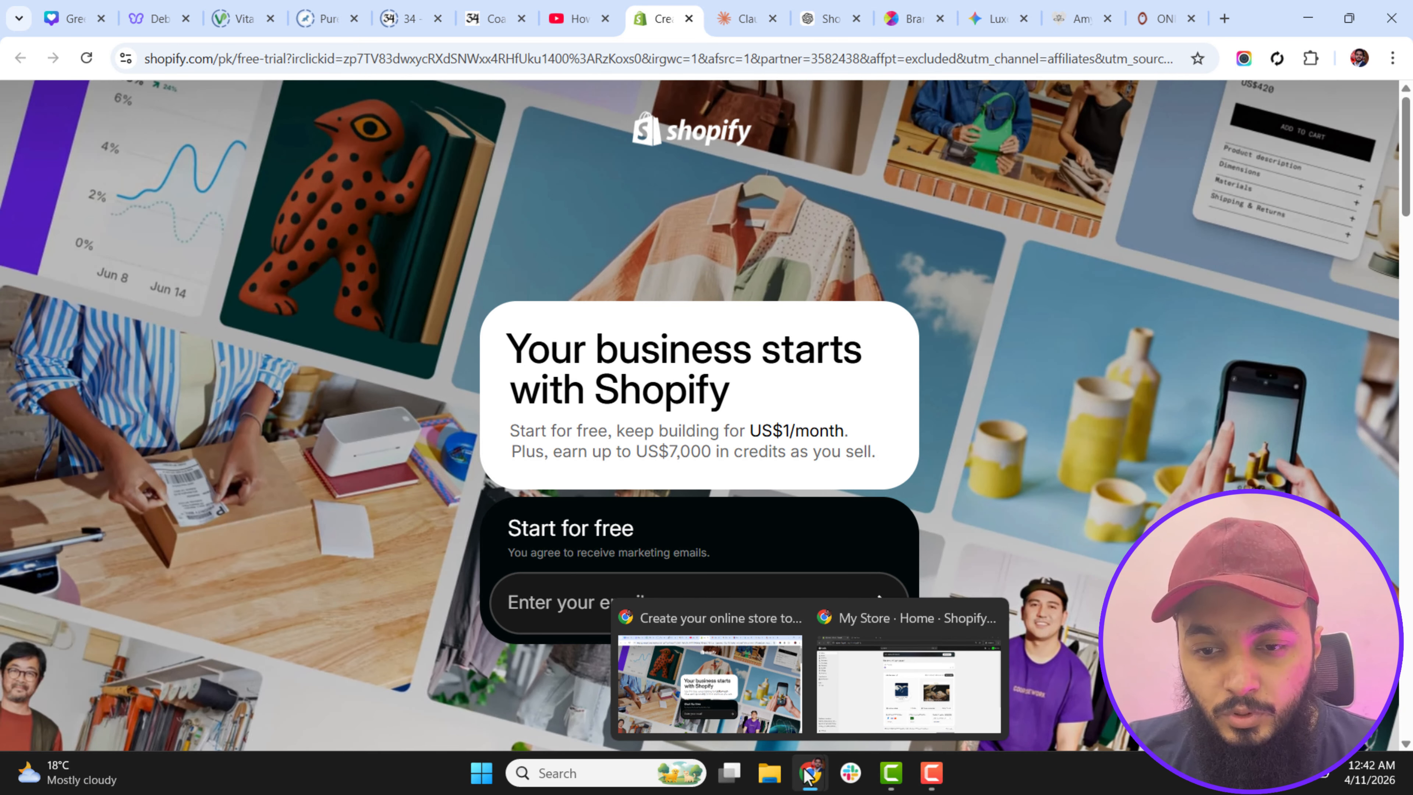
click(941, 691)
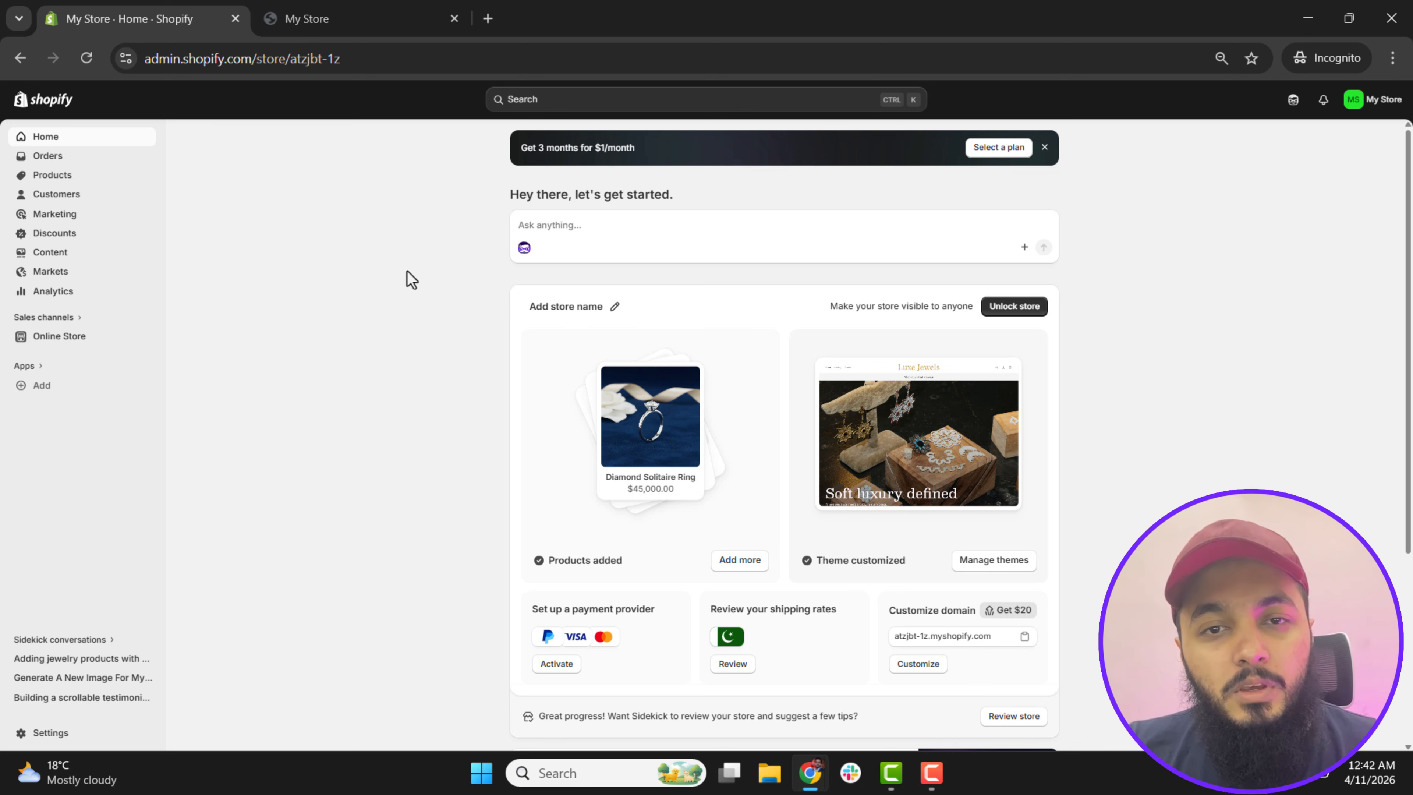
Step: Draft the assistant prompt "Add my jewelry products." with a numbered list starting "1) Diamond Jewerly ring. Price: Description, : SKU:" and an empty second item
click(572, 225)
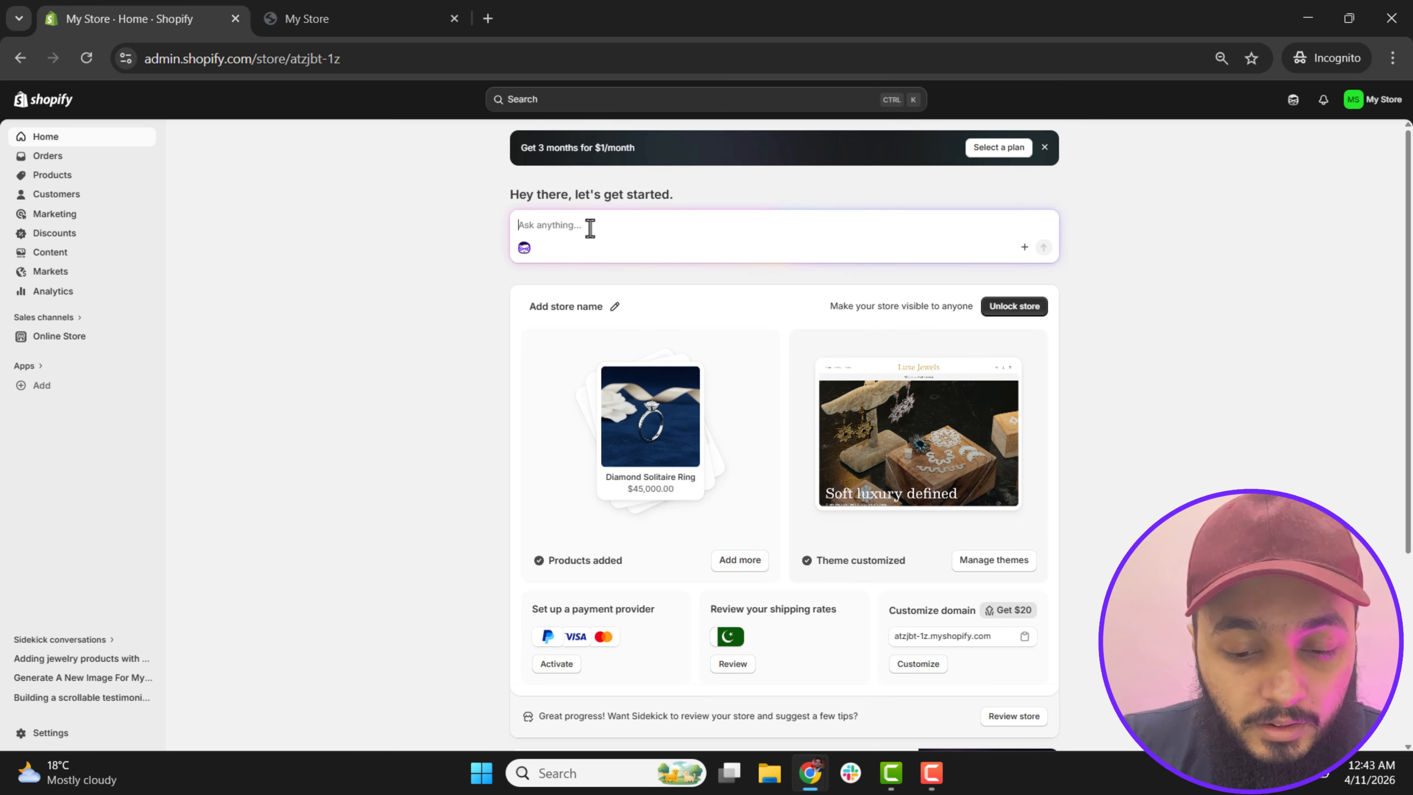
text(A)
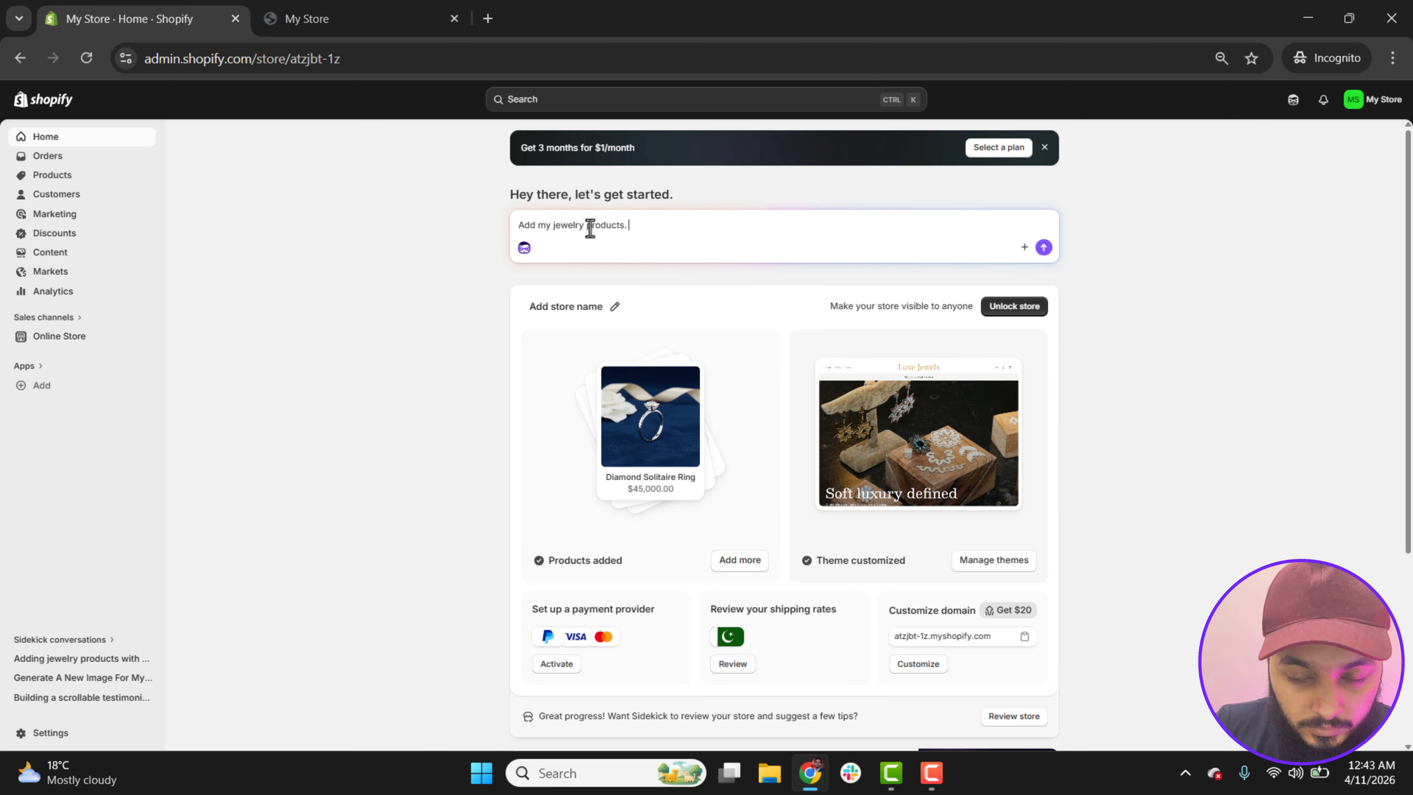
text(dd my jewelry products.)
key(shift+Return)
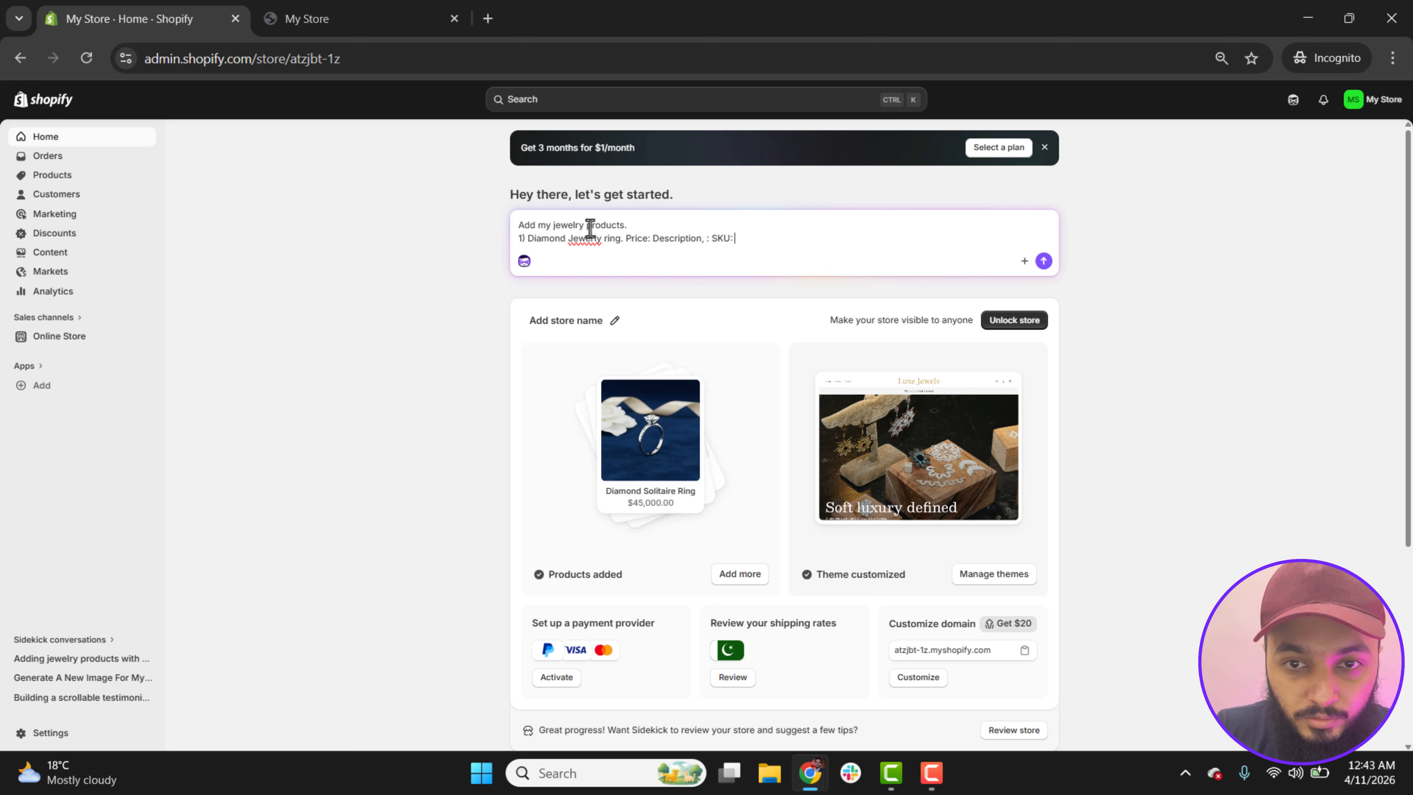
key(shift+Return)
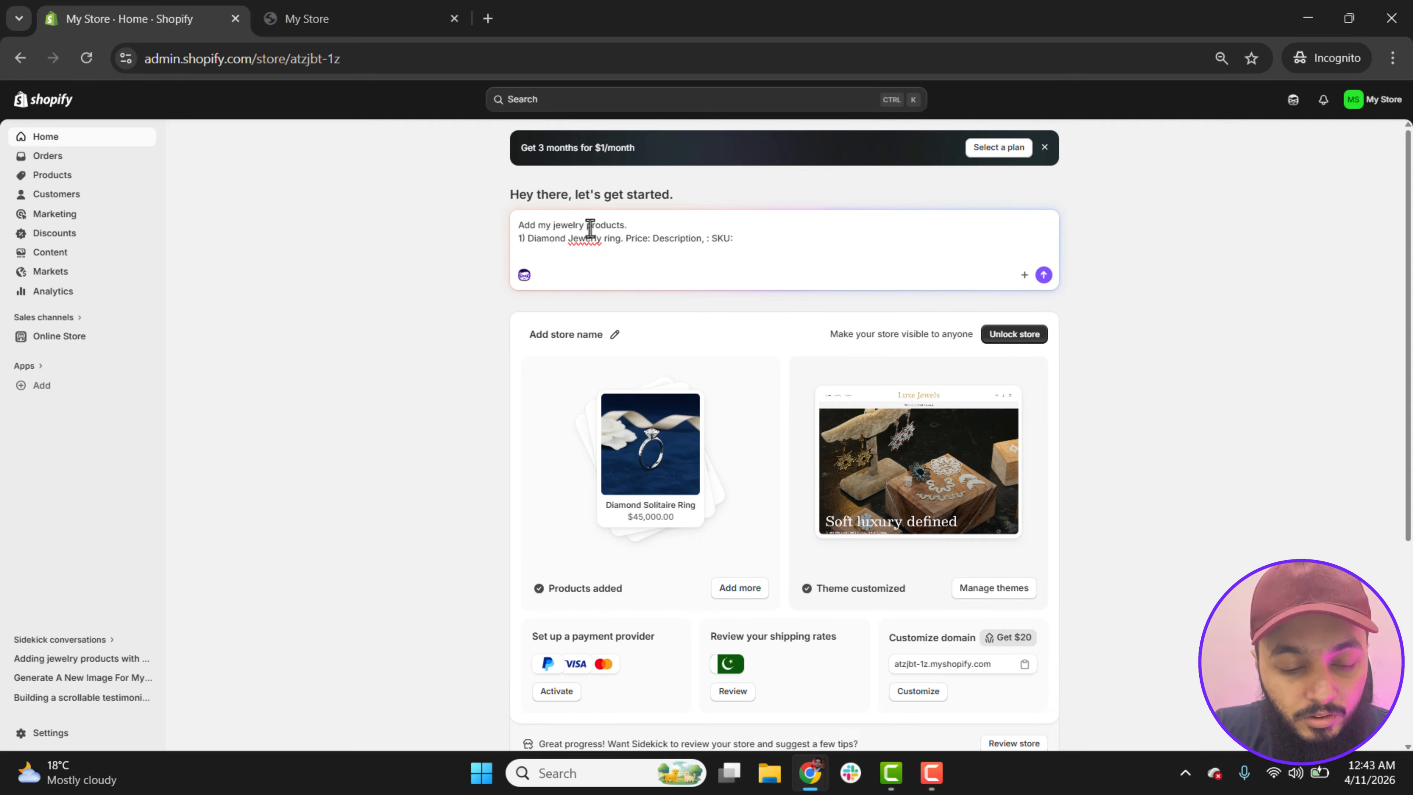
text(2))
click(1024, 281)
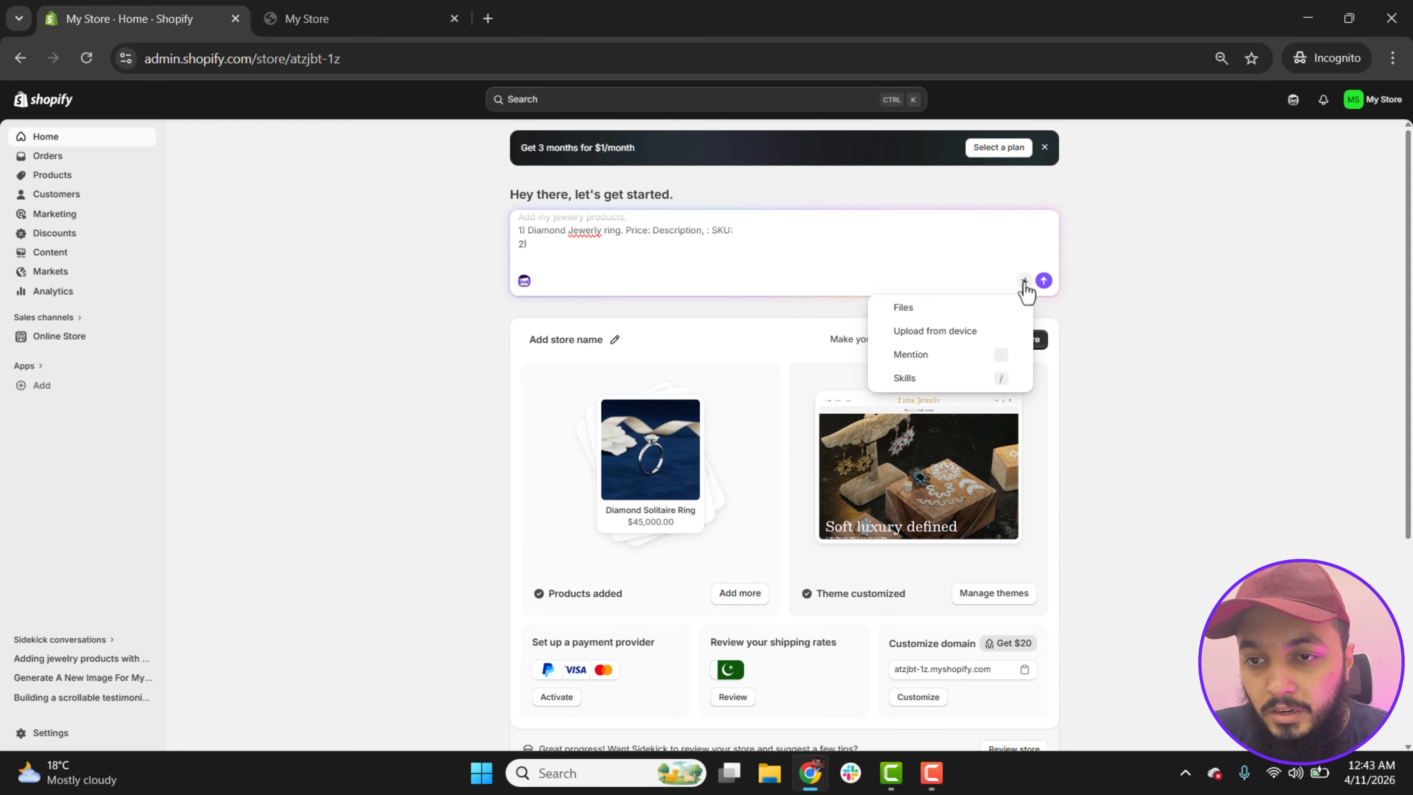
click(953, 340)
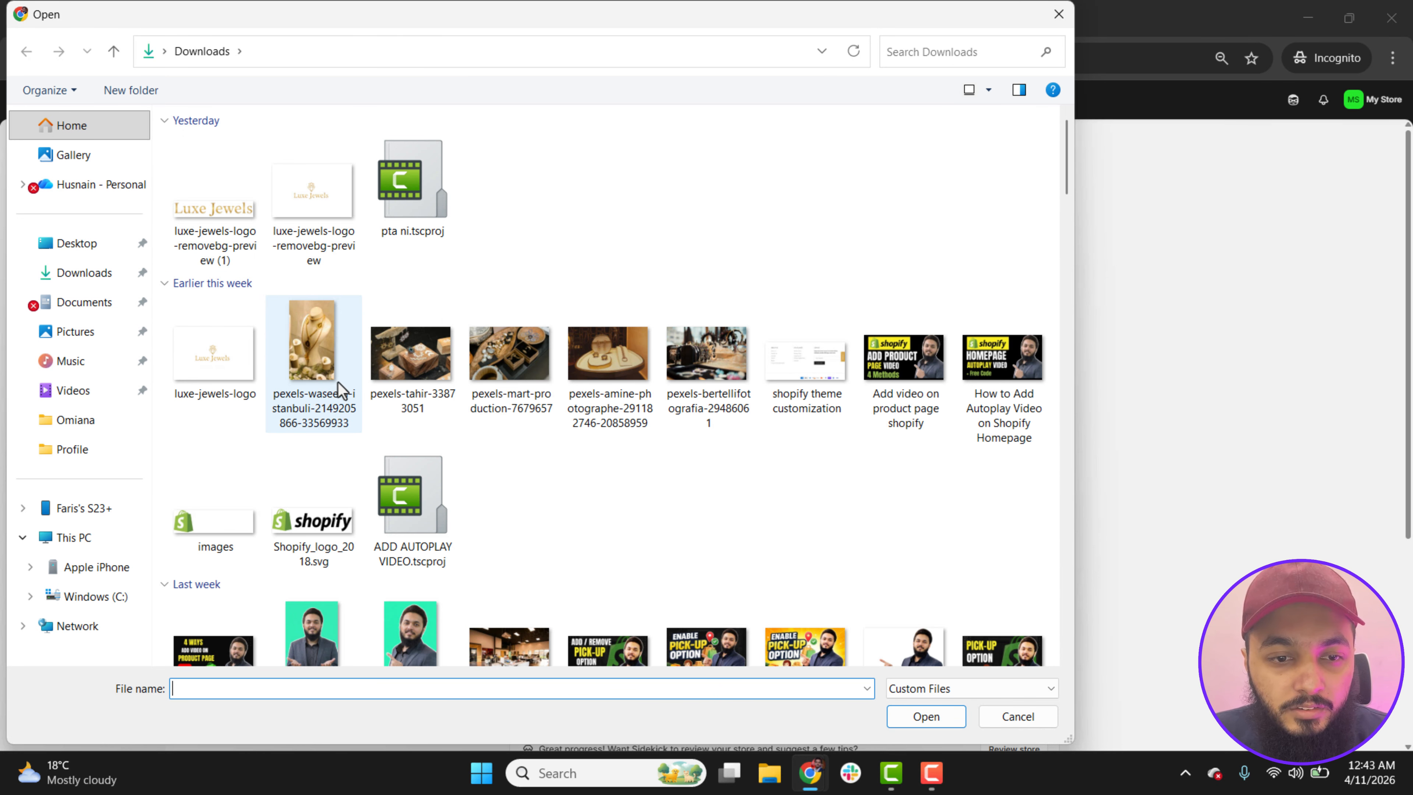
click(1058, 15)
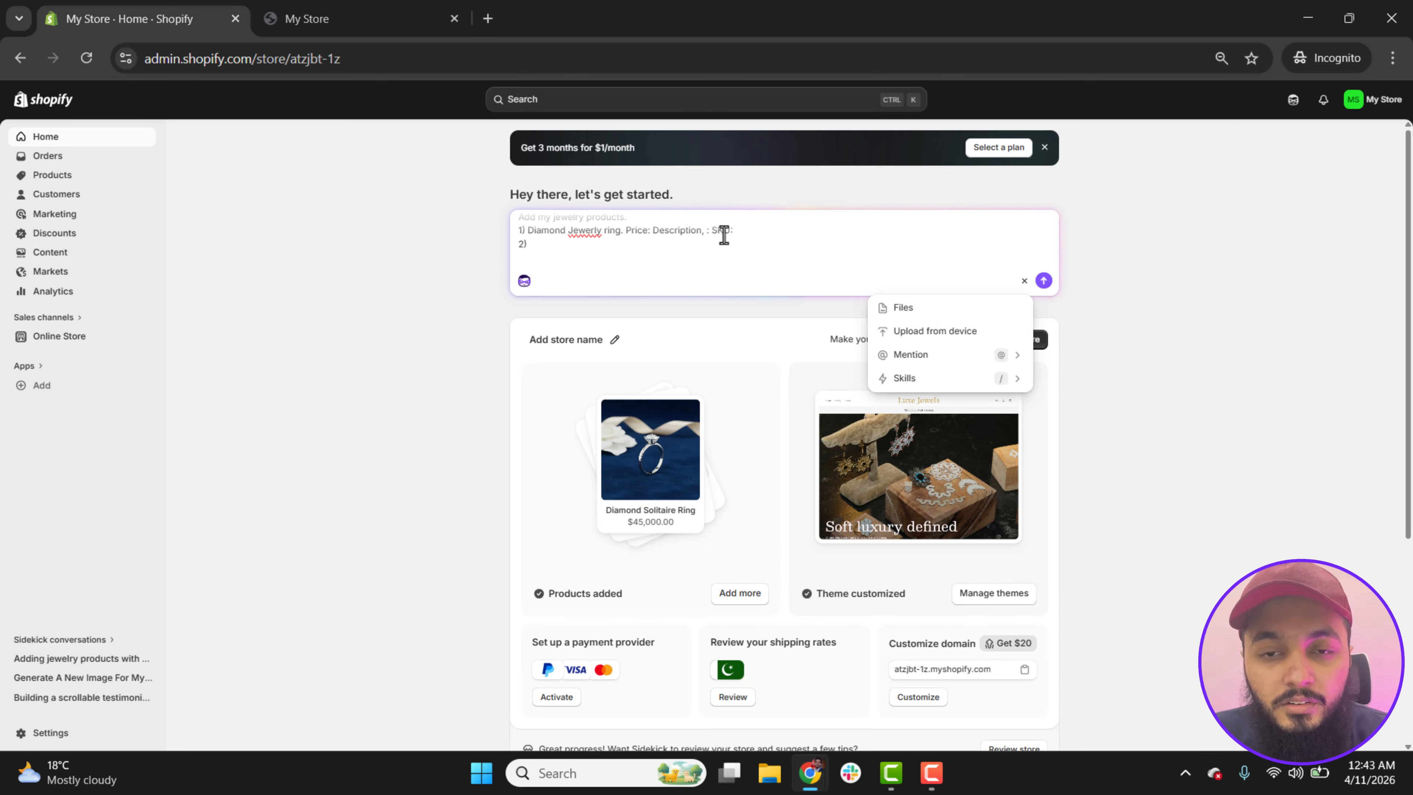
Step: Clear the whole drafted product prompt from the assistant's message box
click(709, 238)
scroll(708, 238, up, 1)
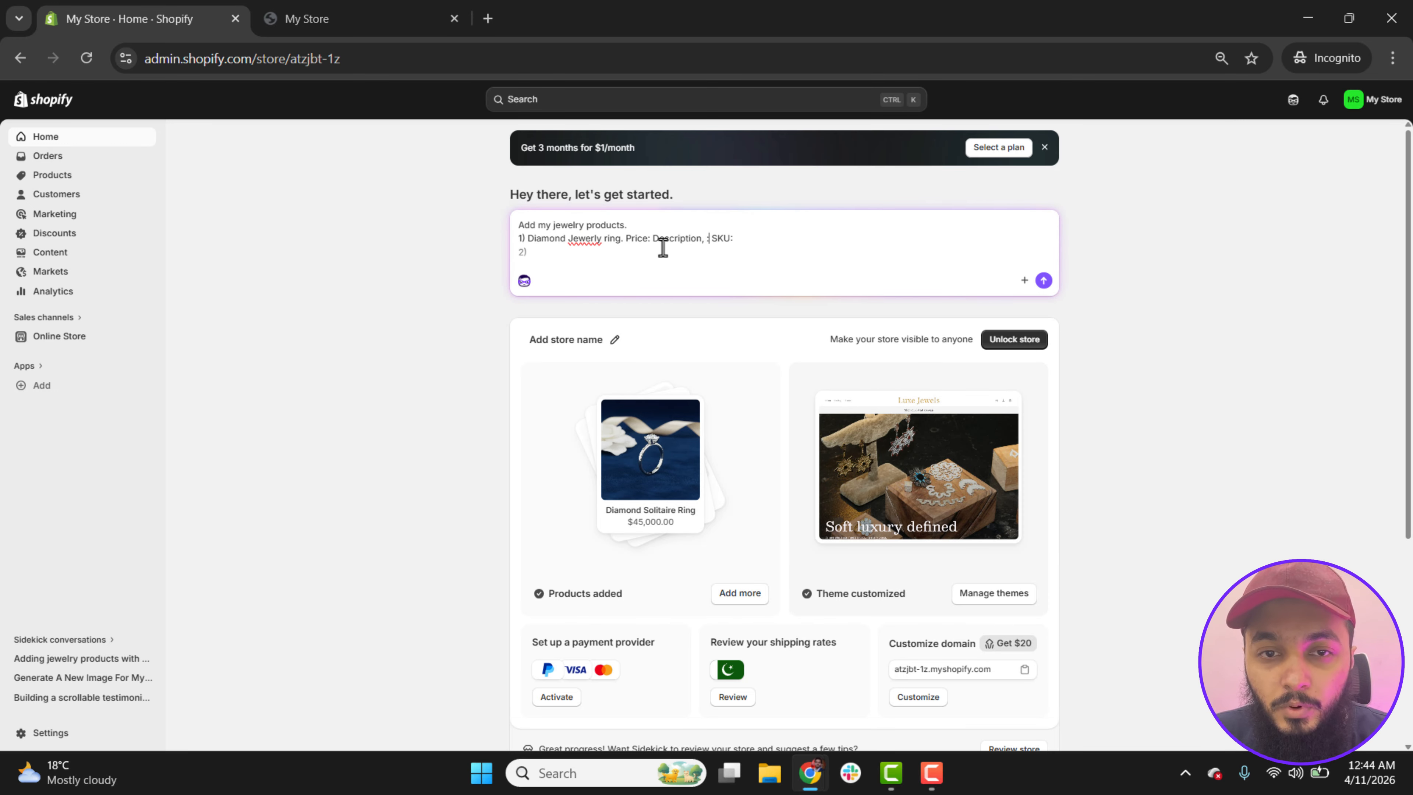
key(ctrl+a)
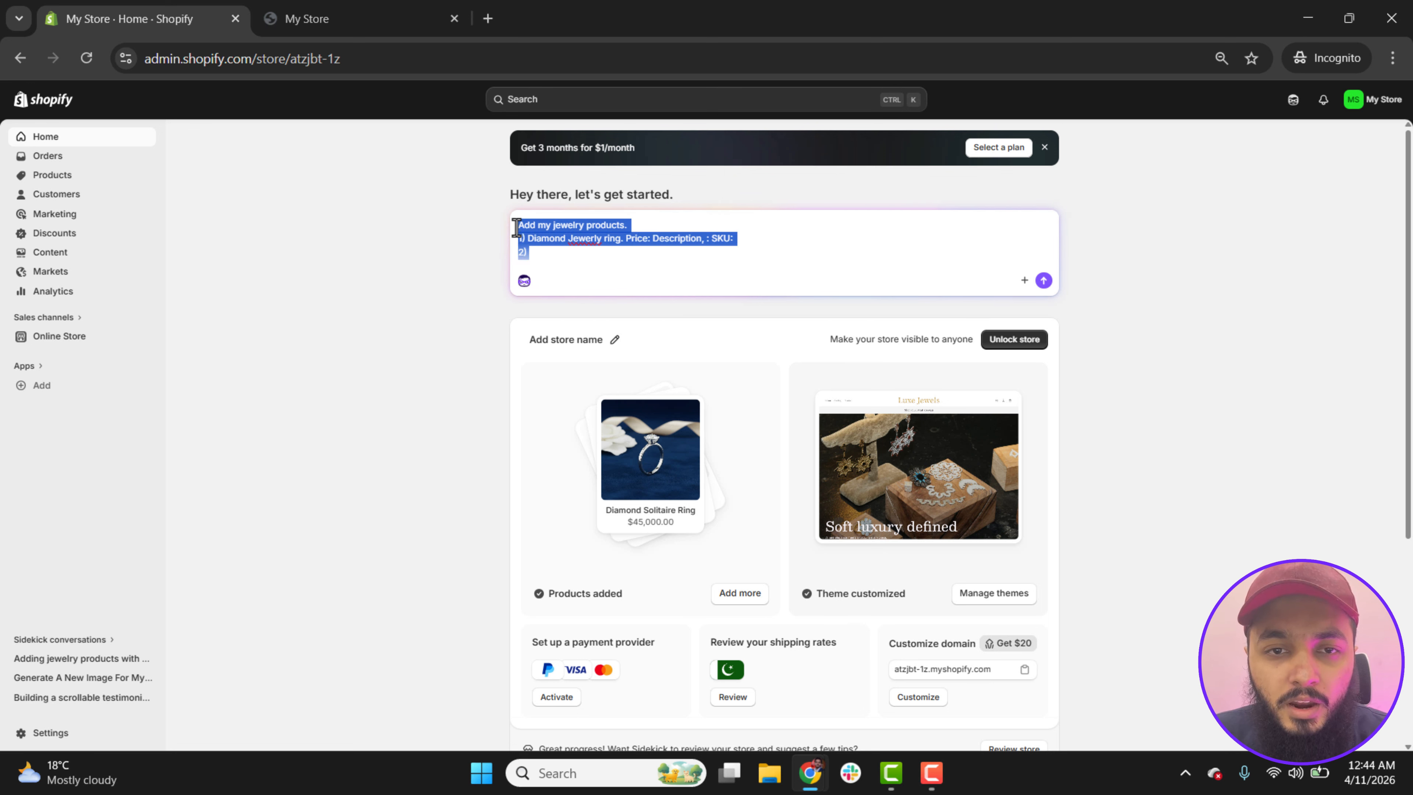
key(BackSpace)
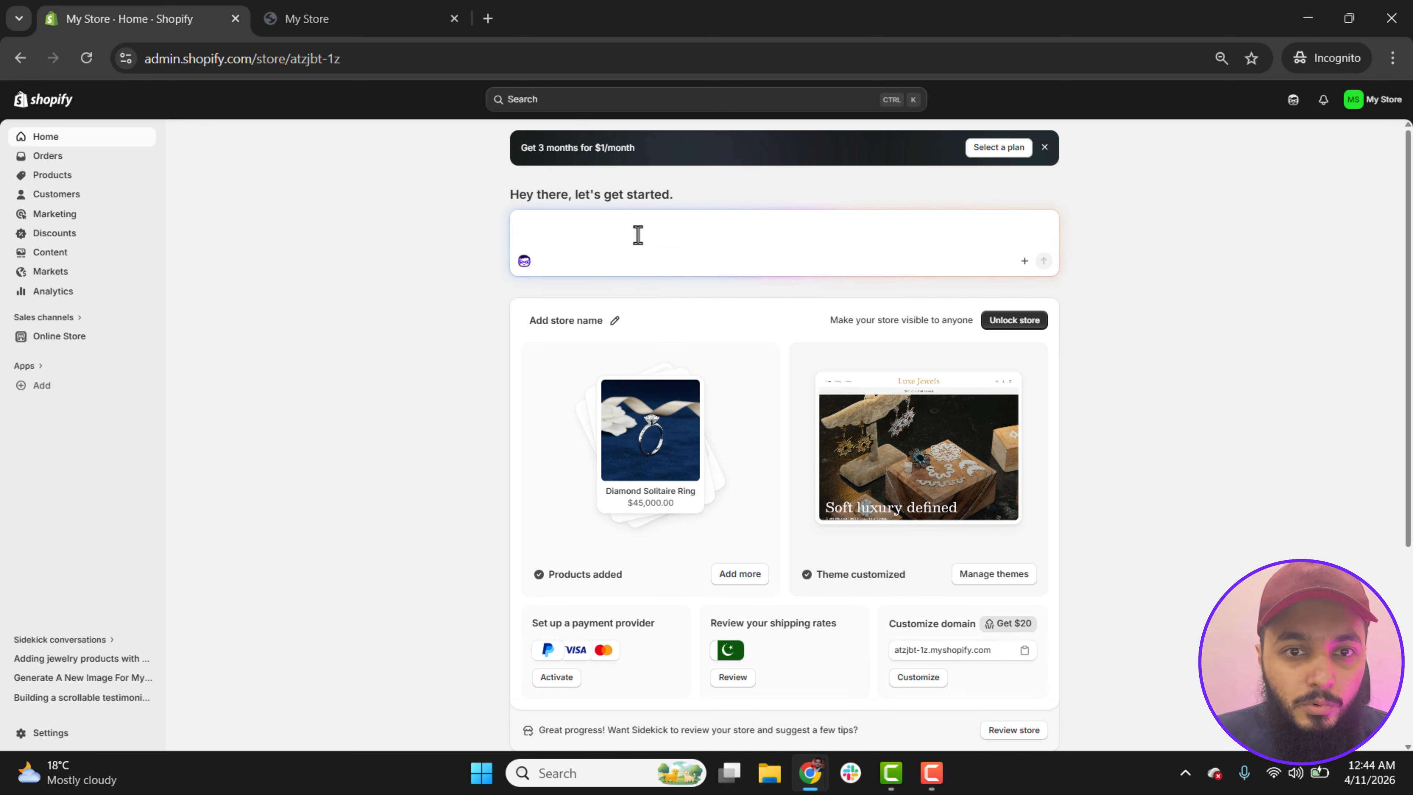
Step: Delete the four out-of-stock "Example product" entries from the store's product list
click(53, 175)
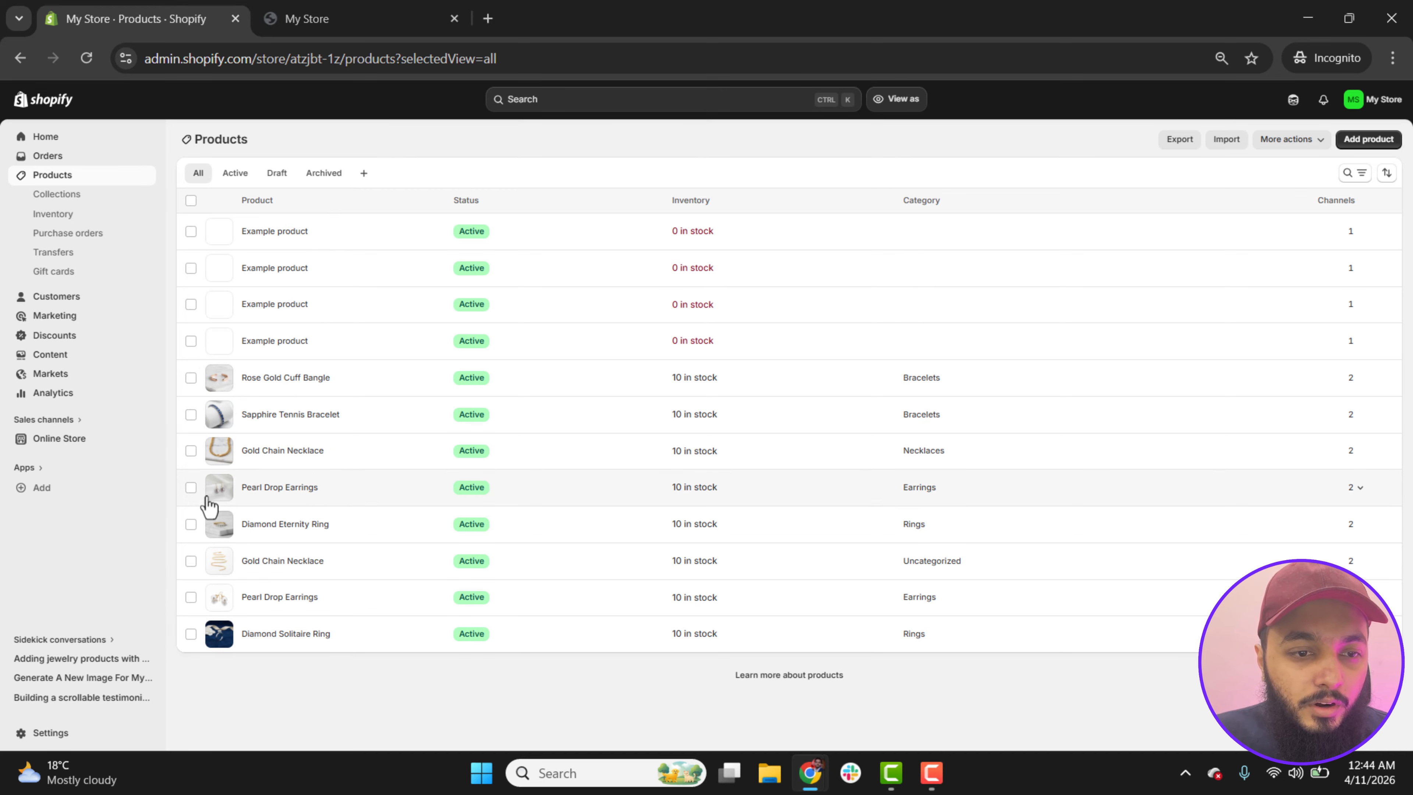
click(191, 232)
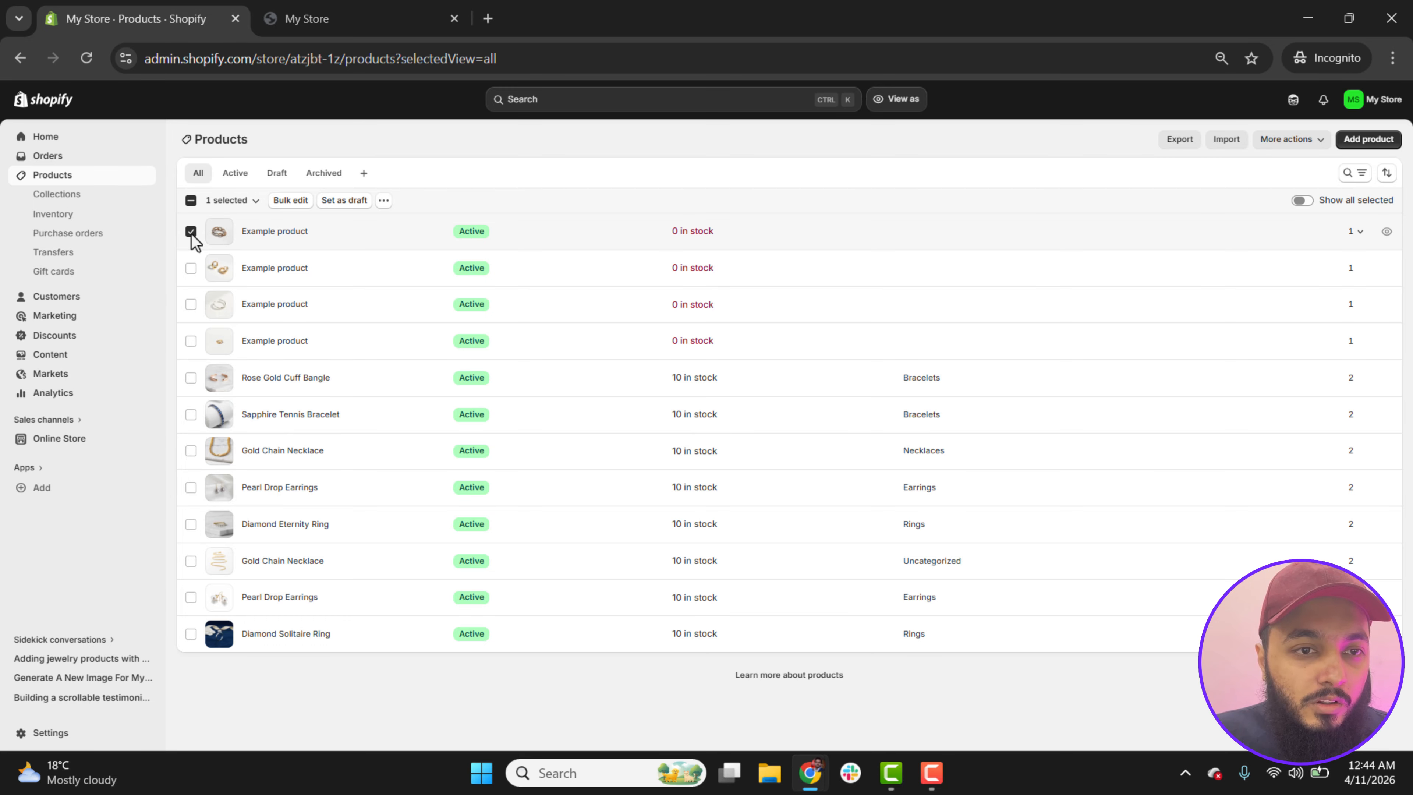
click(191, 232)
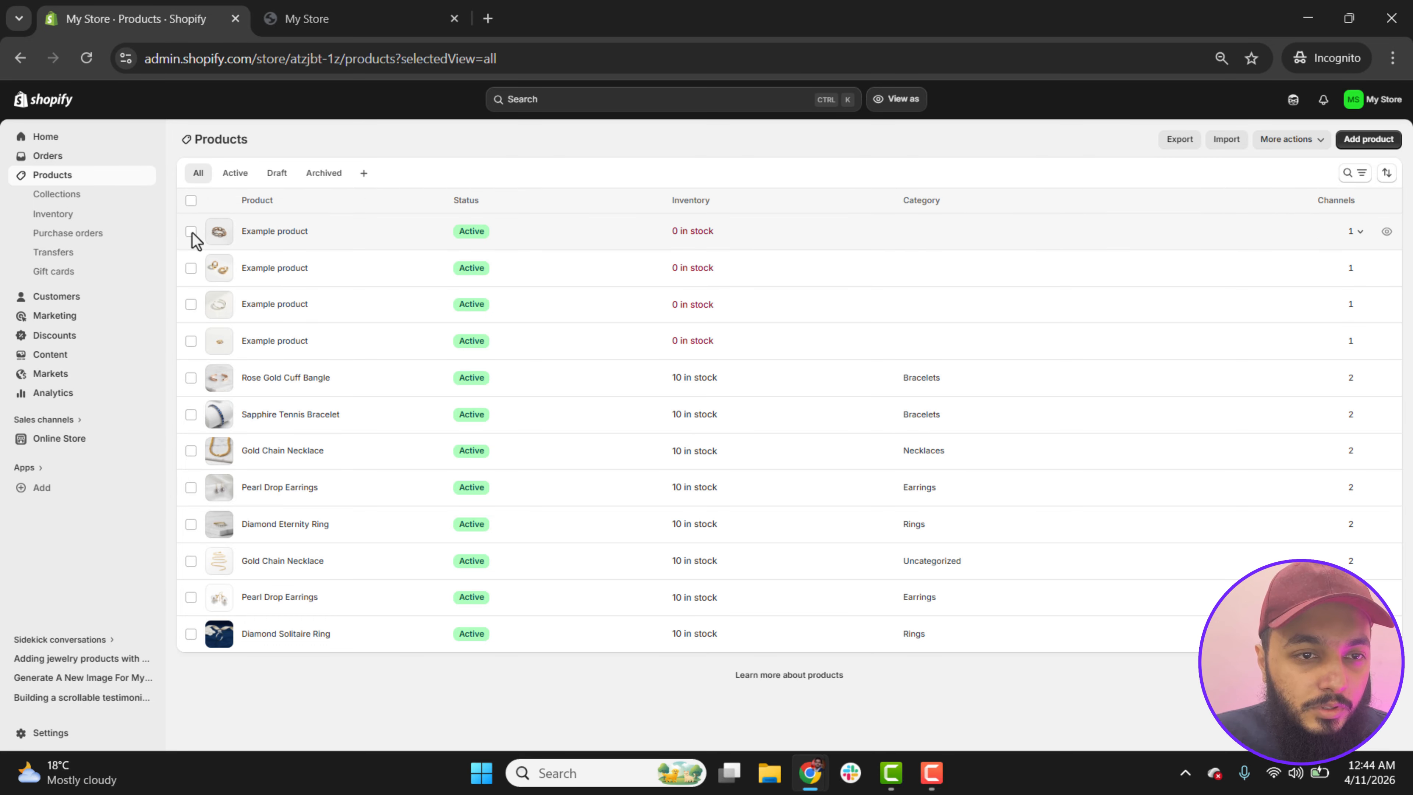
click(191, 231)
click(191, 268)
click(191, 304)
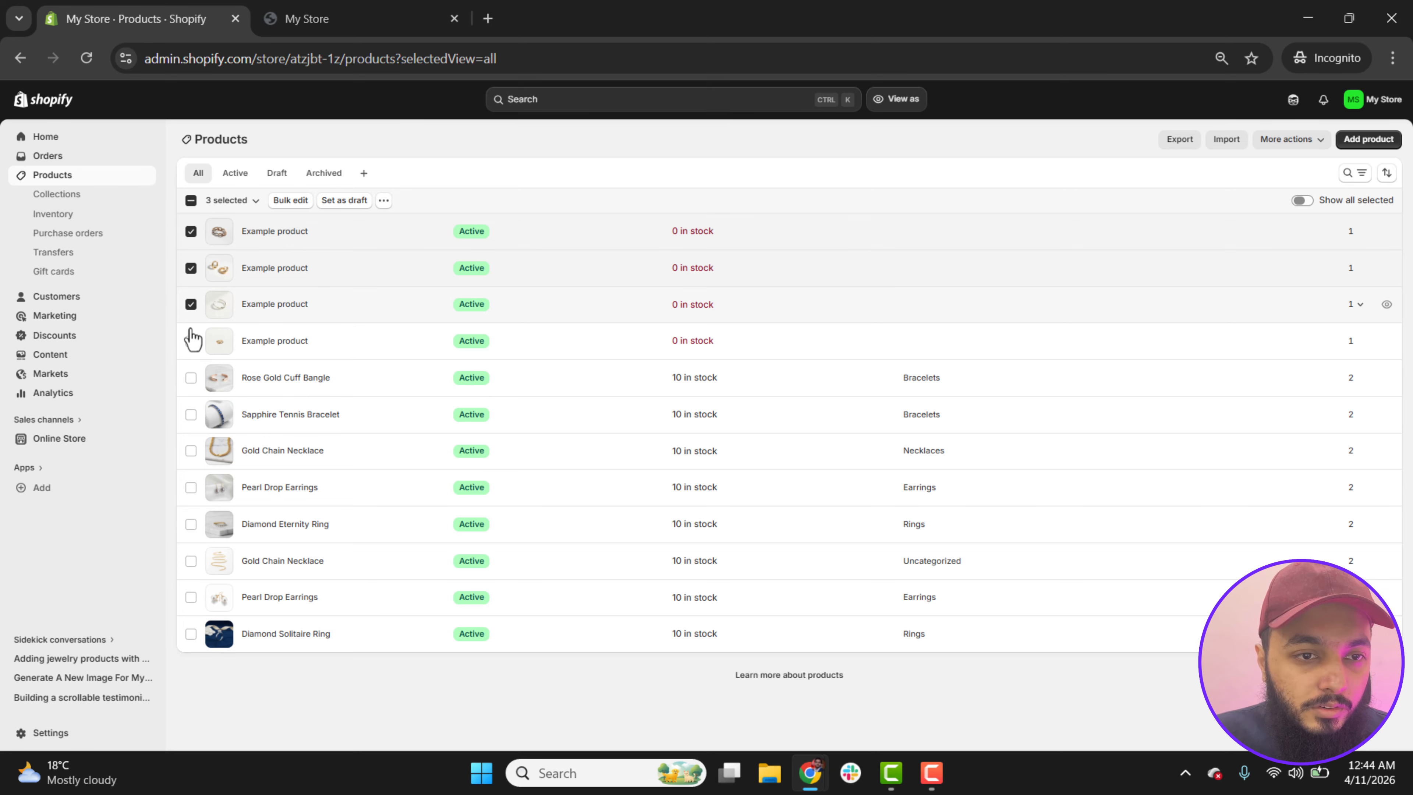
click(191, 340)
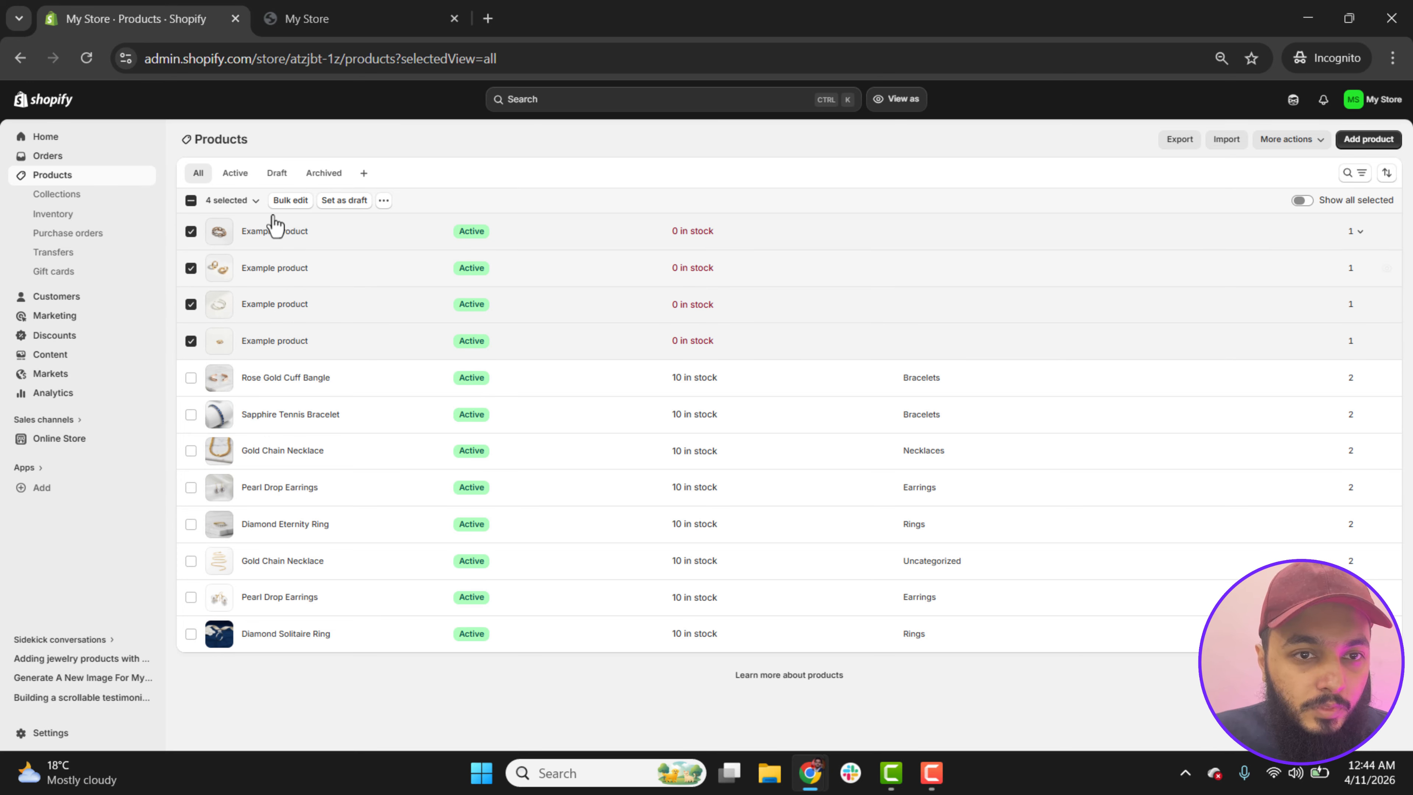
click(384, 202)
click(359, 283)
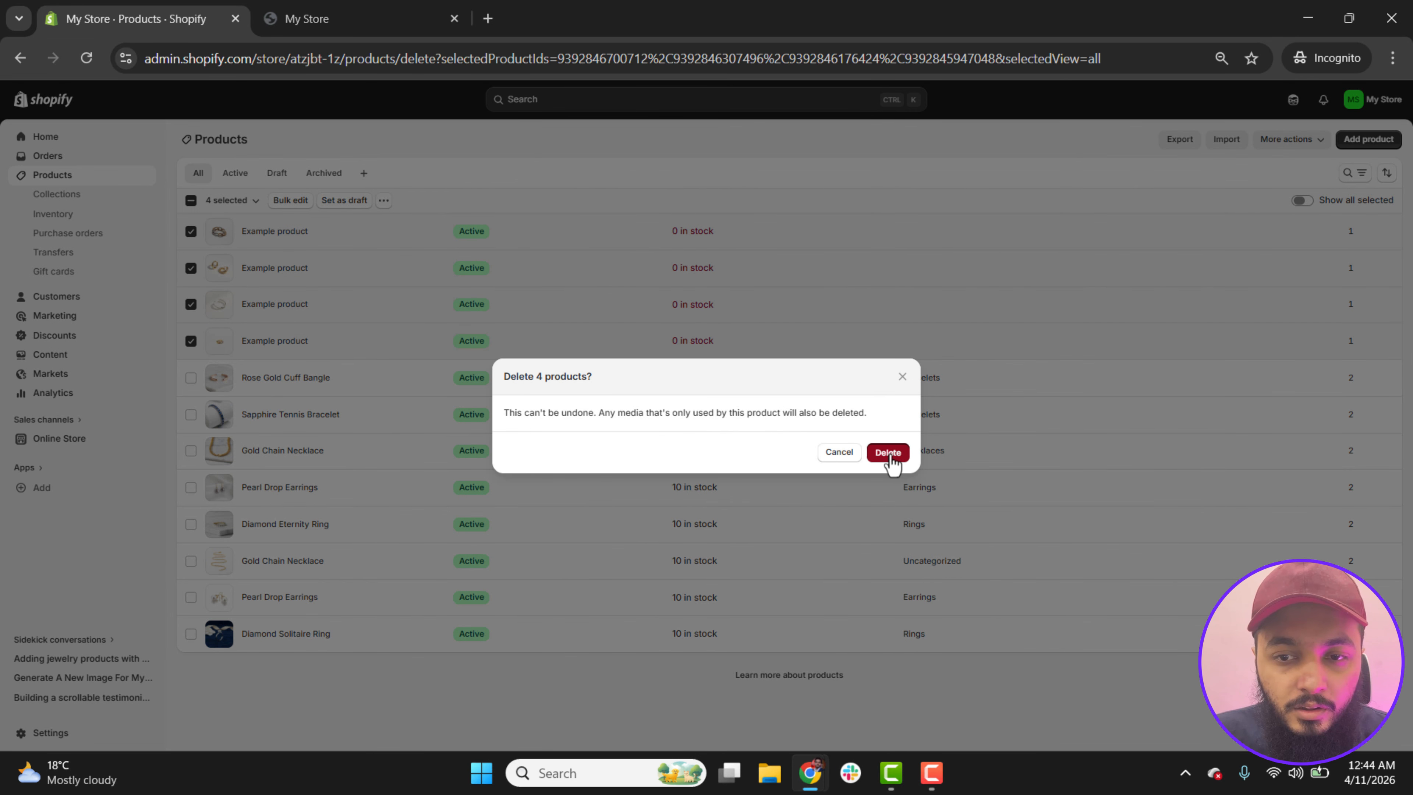
click(888, 453)
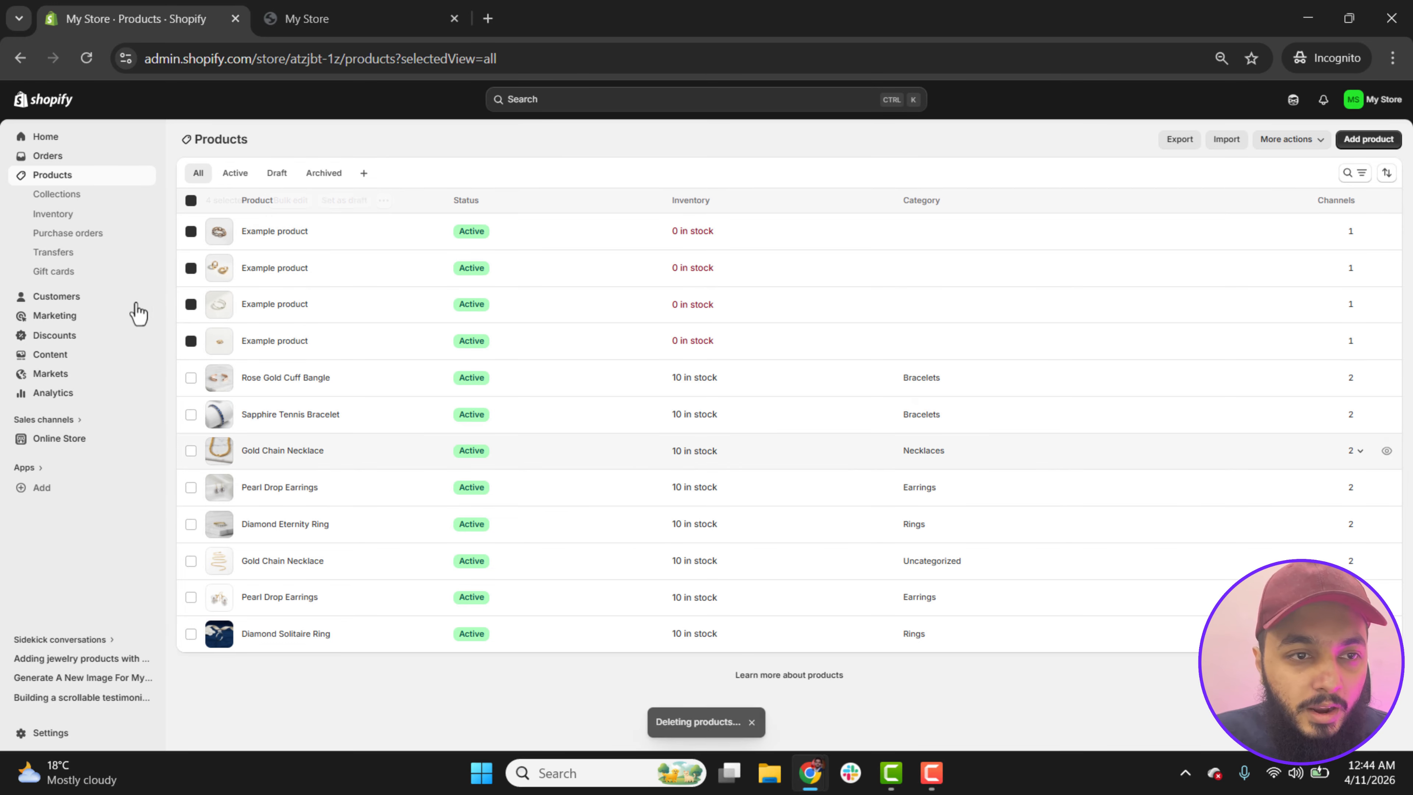
Step: Look over the store's collections list and return to the admin home
click(61, 195)
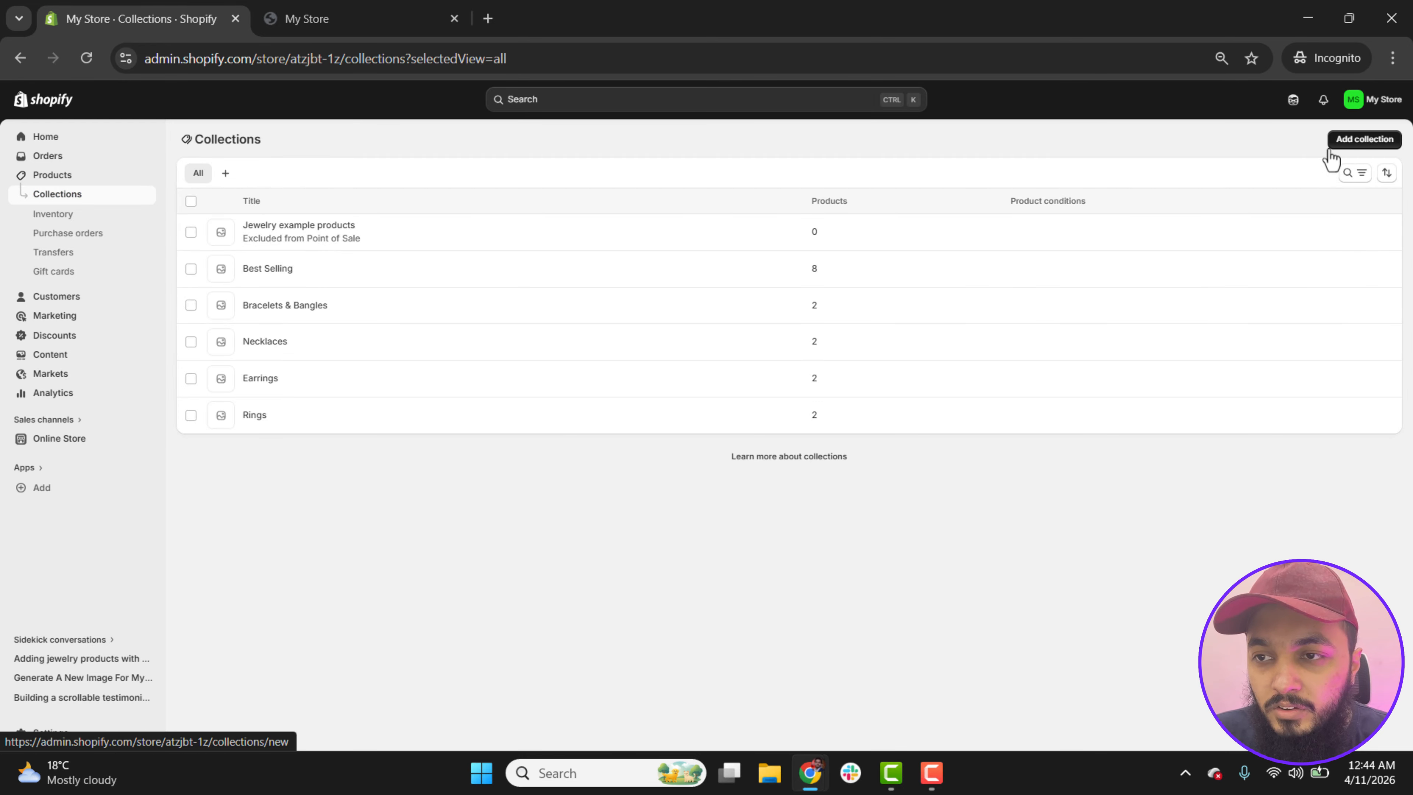
click(87, 141)
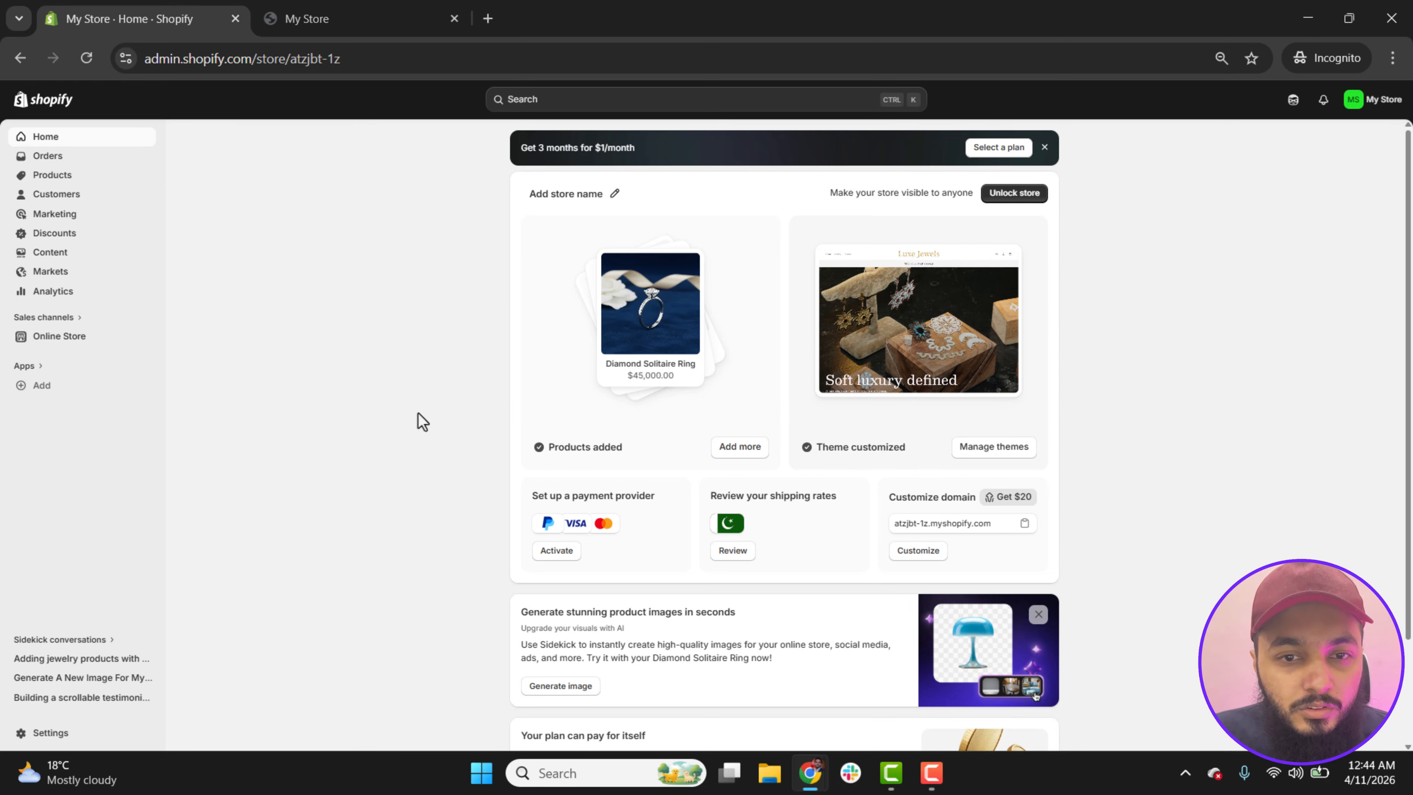
click(573, 226)
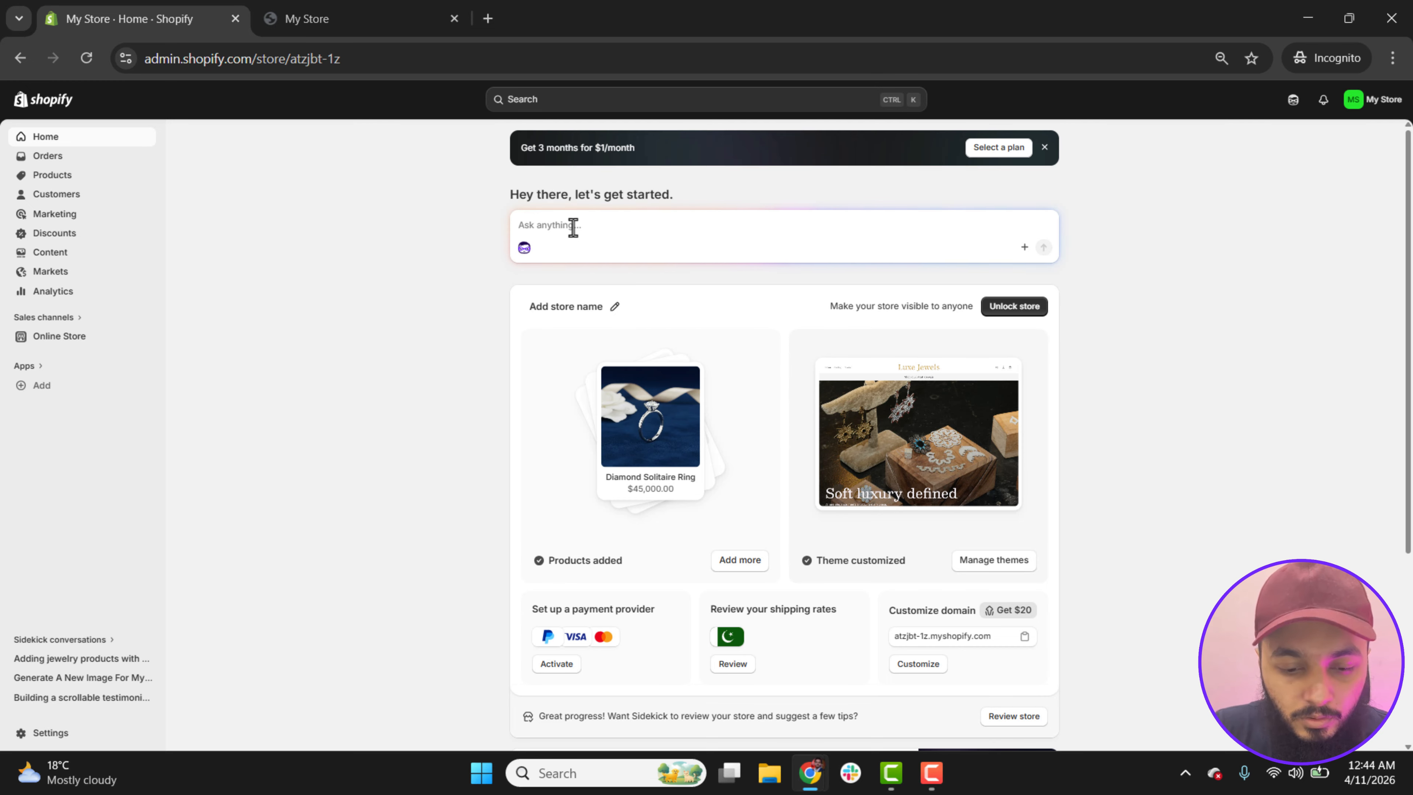
text(q)
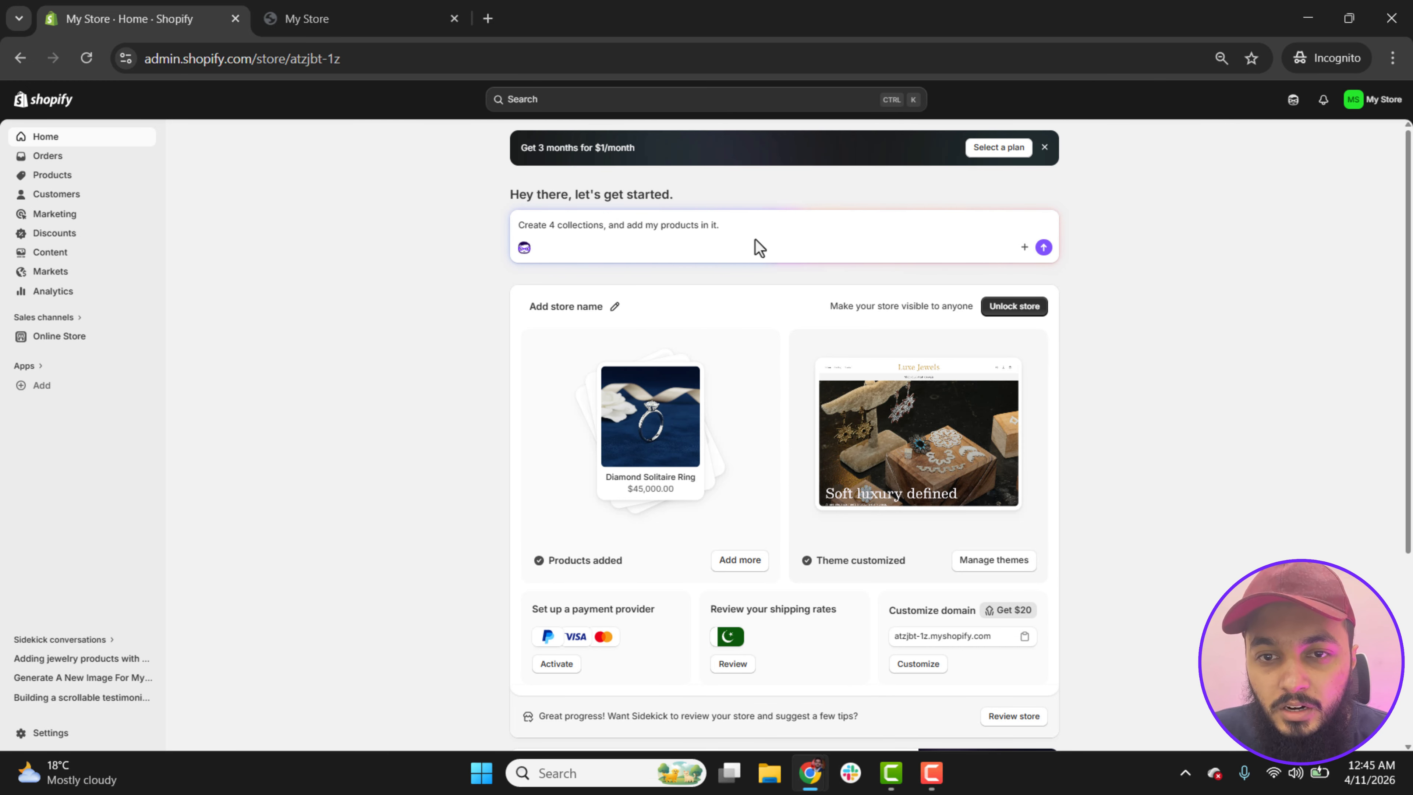
drag(723, 224, 490, 231)
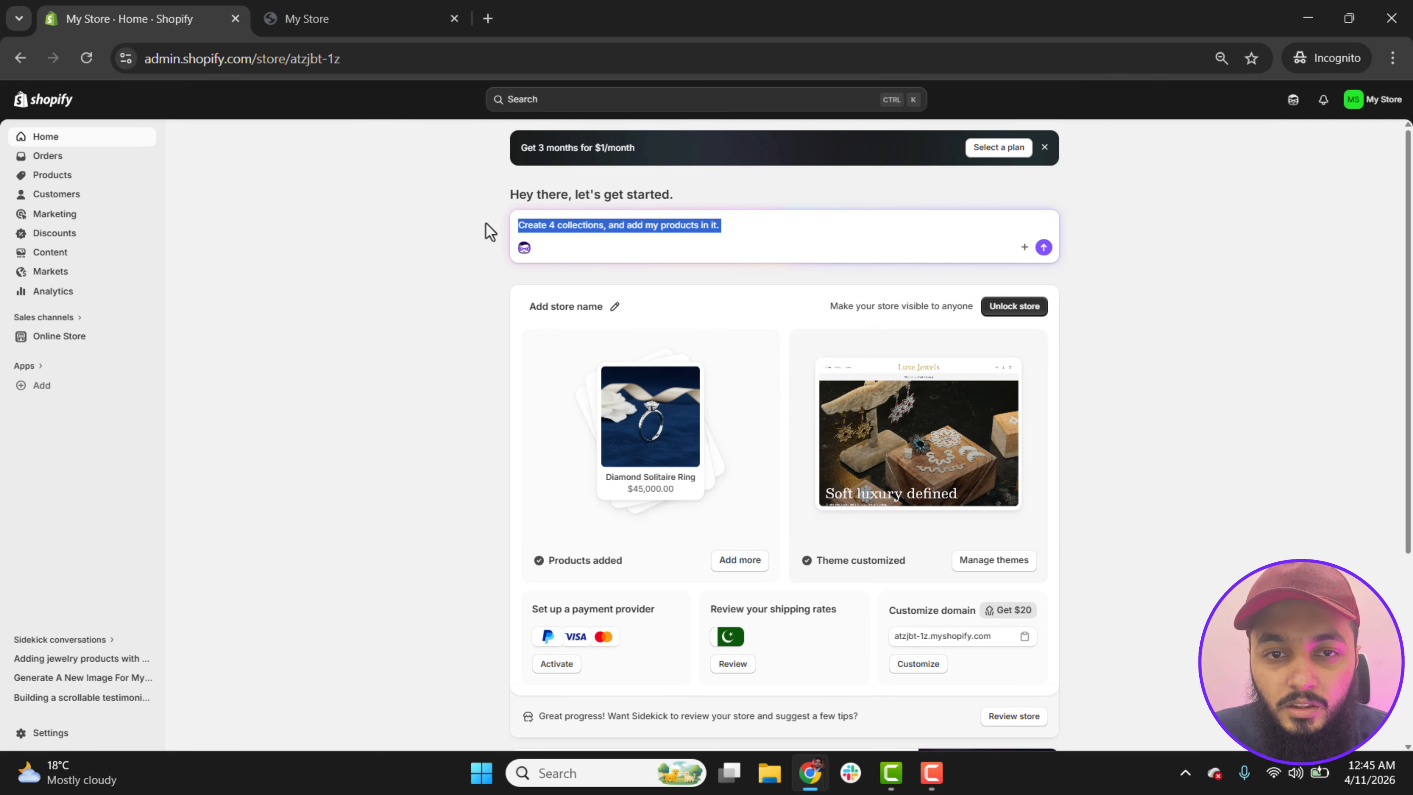
key(BackSpace)
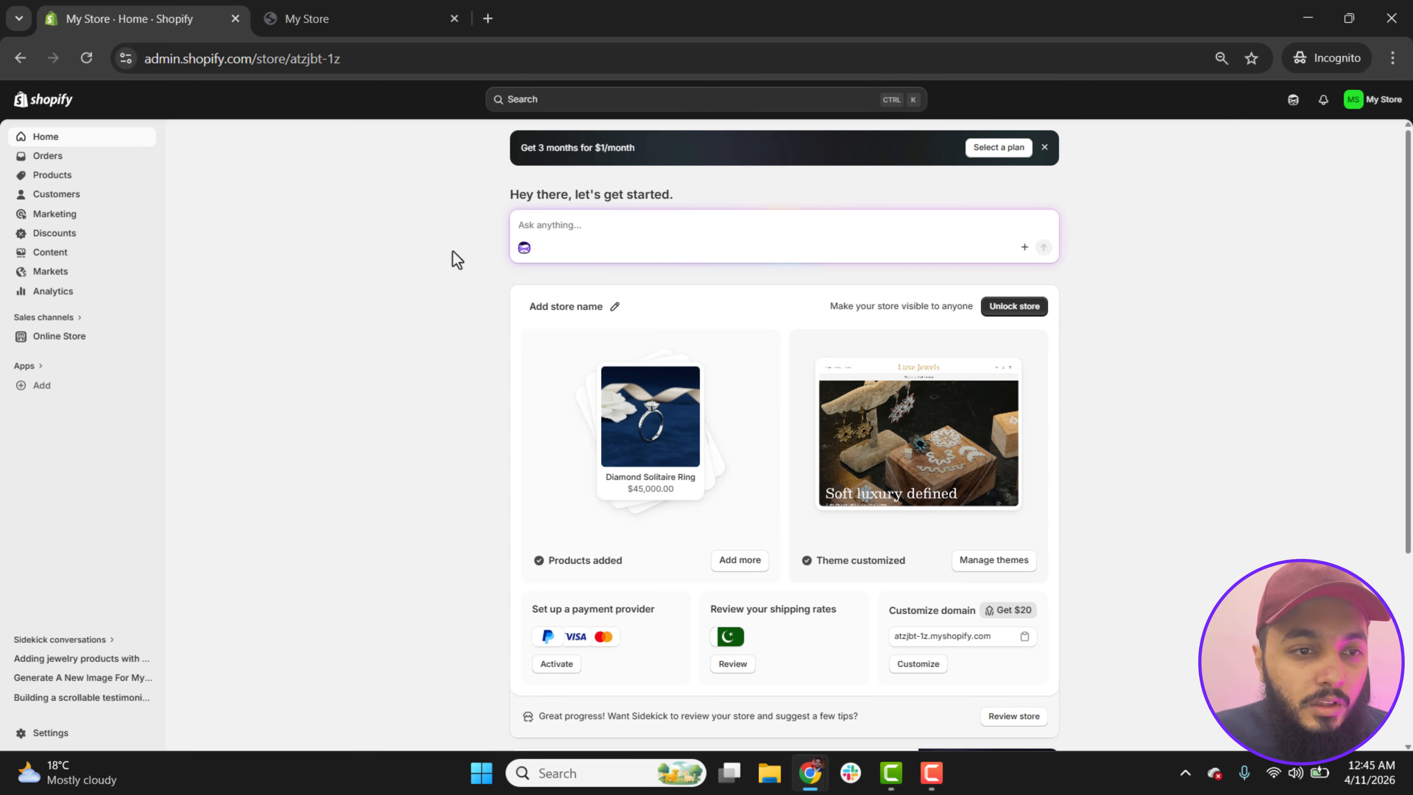
click(386, 391)
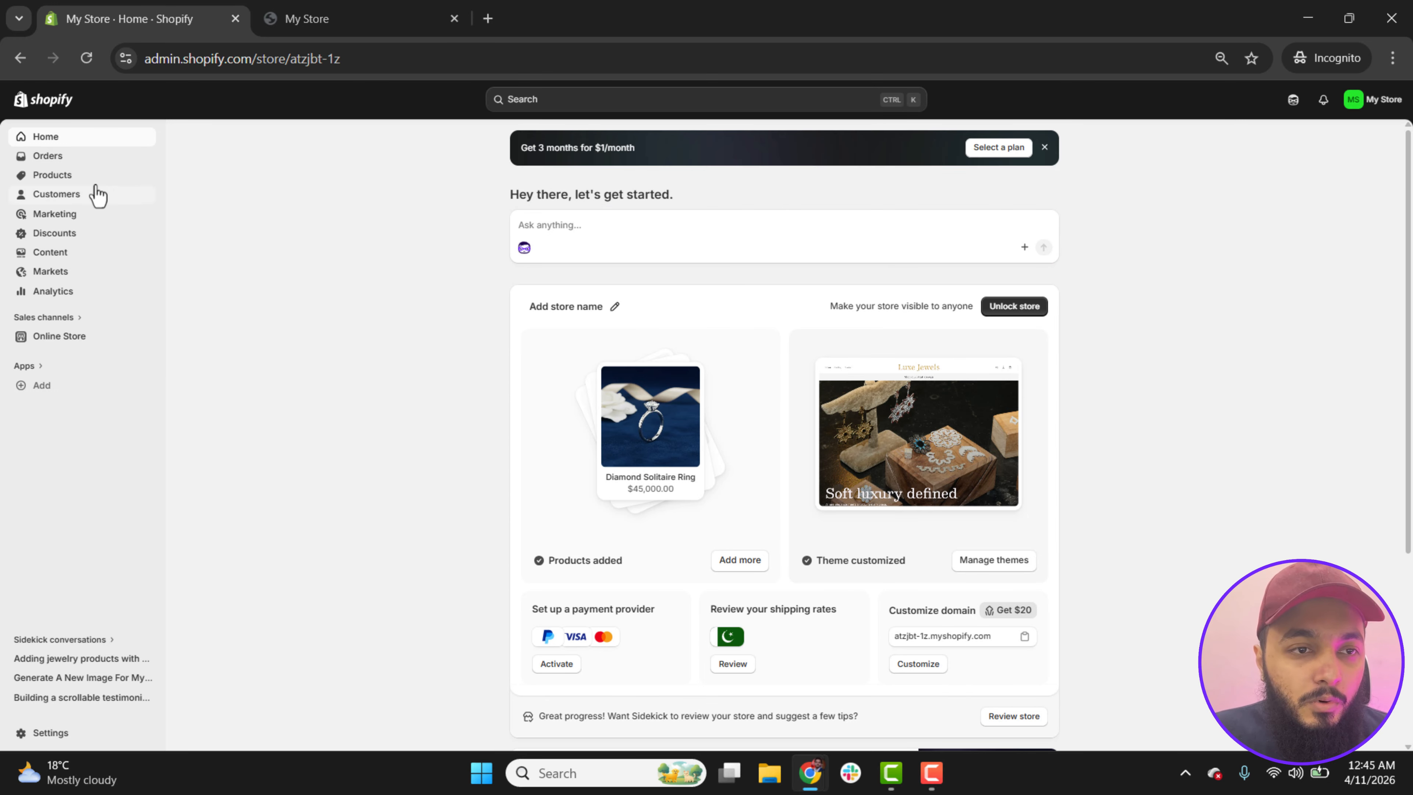
Step: Open the online store's themes page and clear the business description in the "Design your store in seconds" theme generator
click(54, 348)
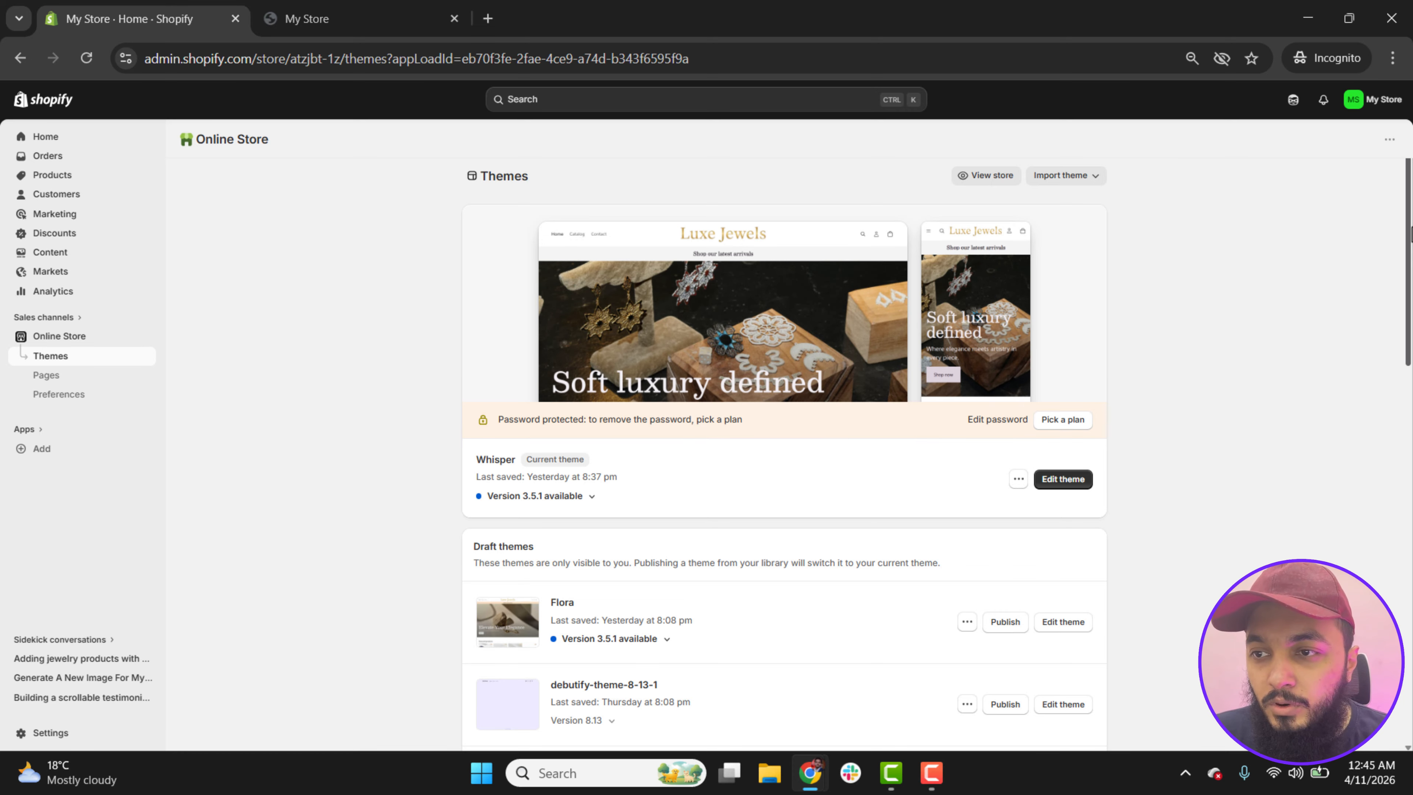
scroll(872, 356, down, 7)
scroll(872, 357, down, 5)
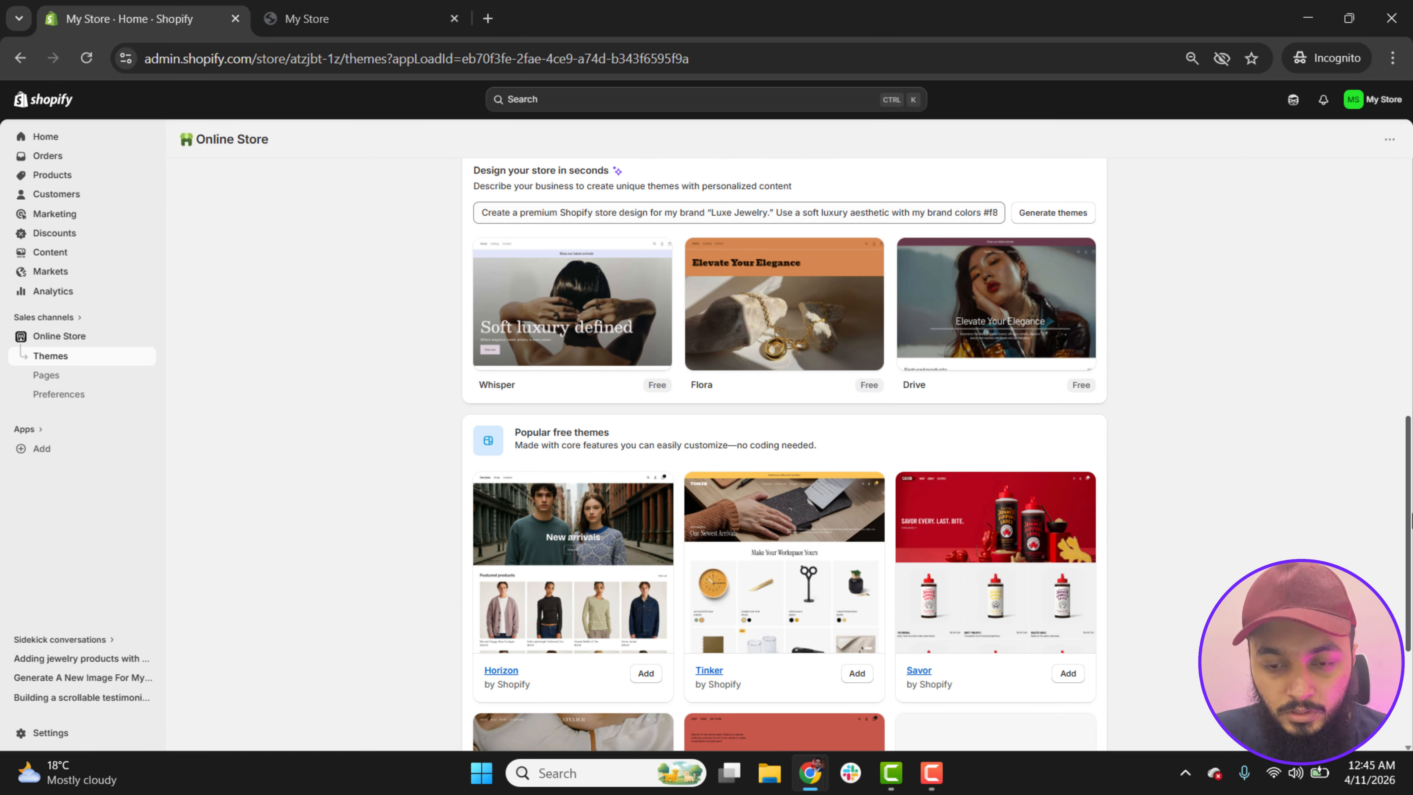
triple_click(736, 212)
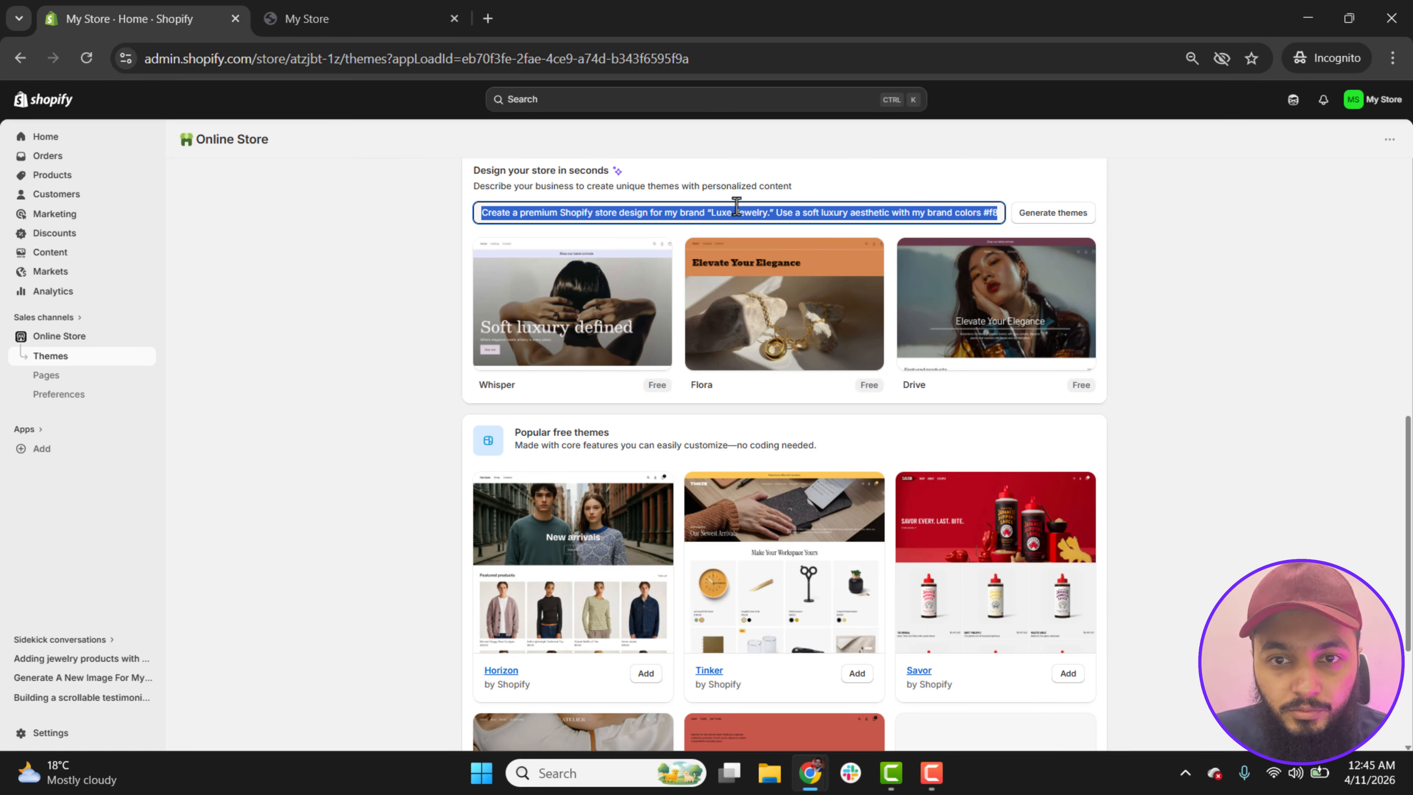
key(BackSpace)
scroll(529, 263, up, 2)
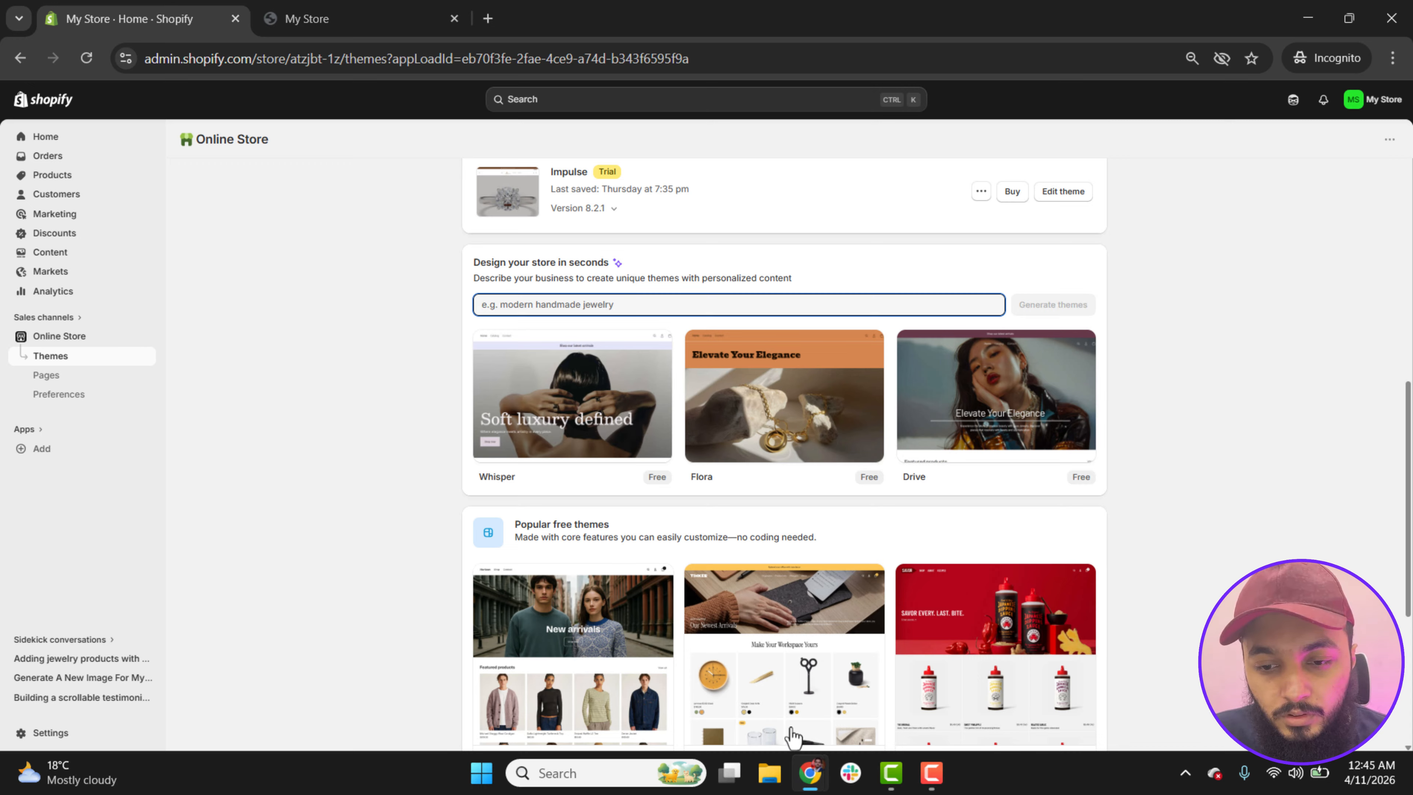
Step: Switch to the ChatGPT "Shopify Store Design Prompt" conversation and review the request's store name, brand colors and length instruction
mouse_move(810, 777)
click(765, 725)
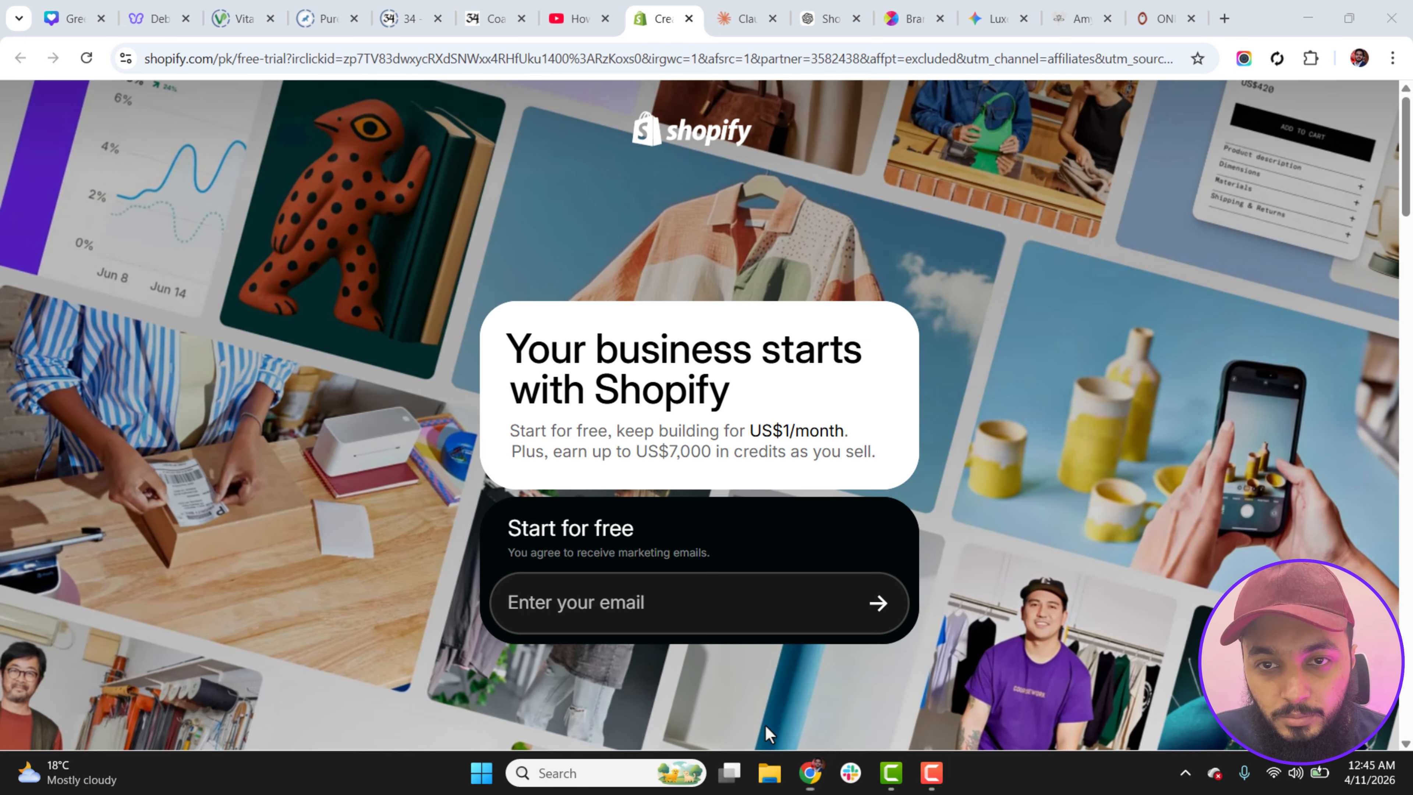
click(830, 19)
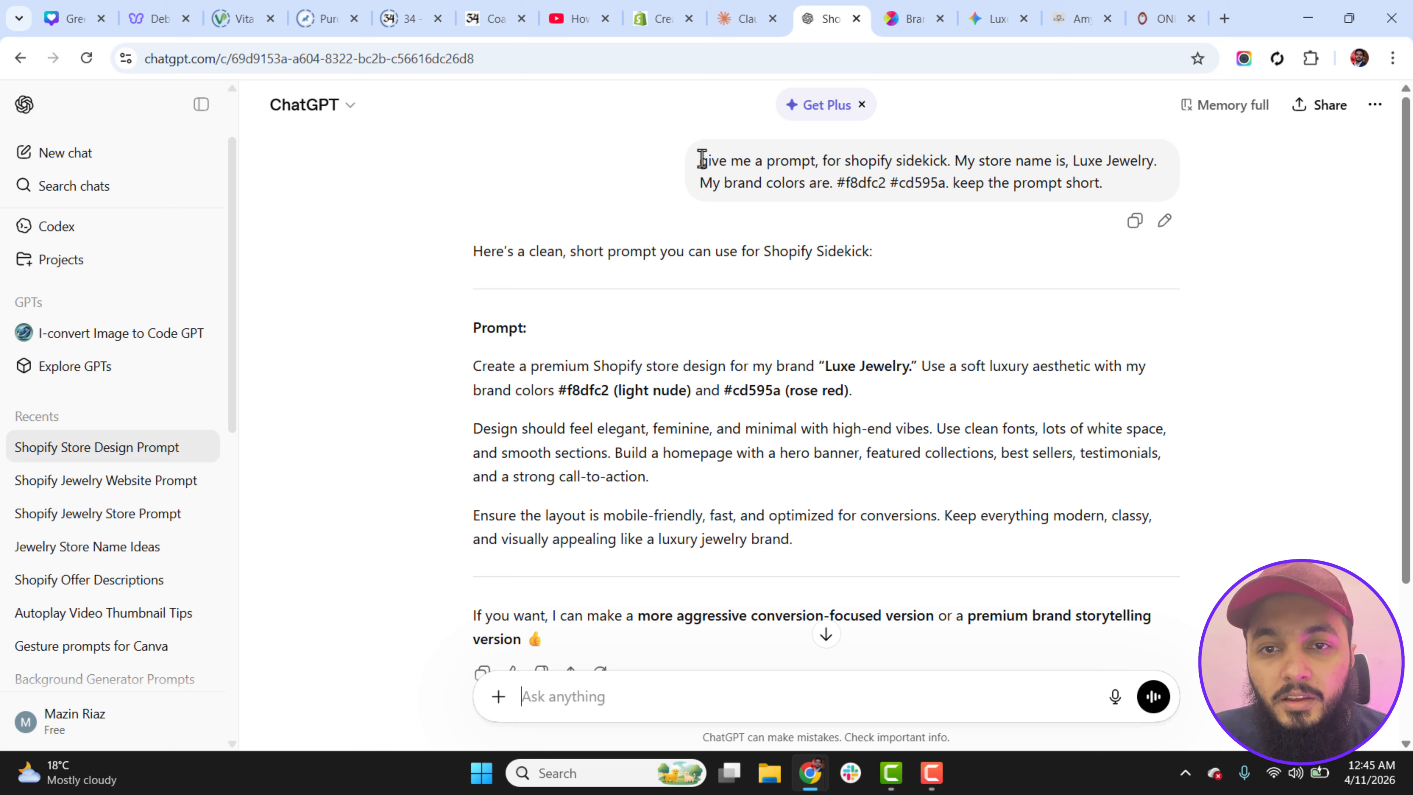
drag(700, 161, 1159, 162)
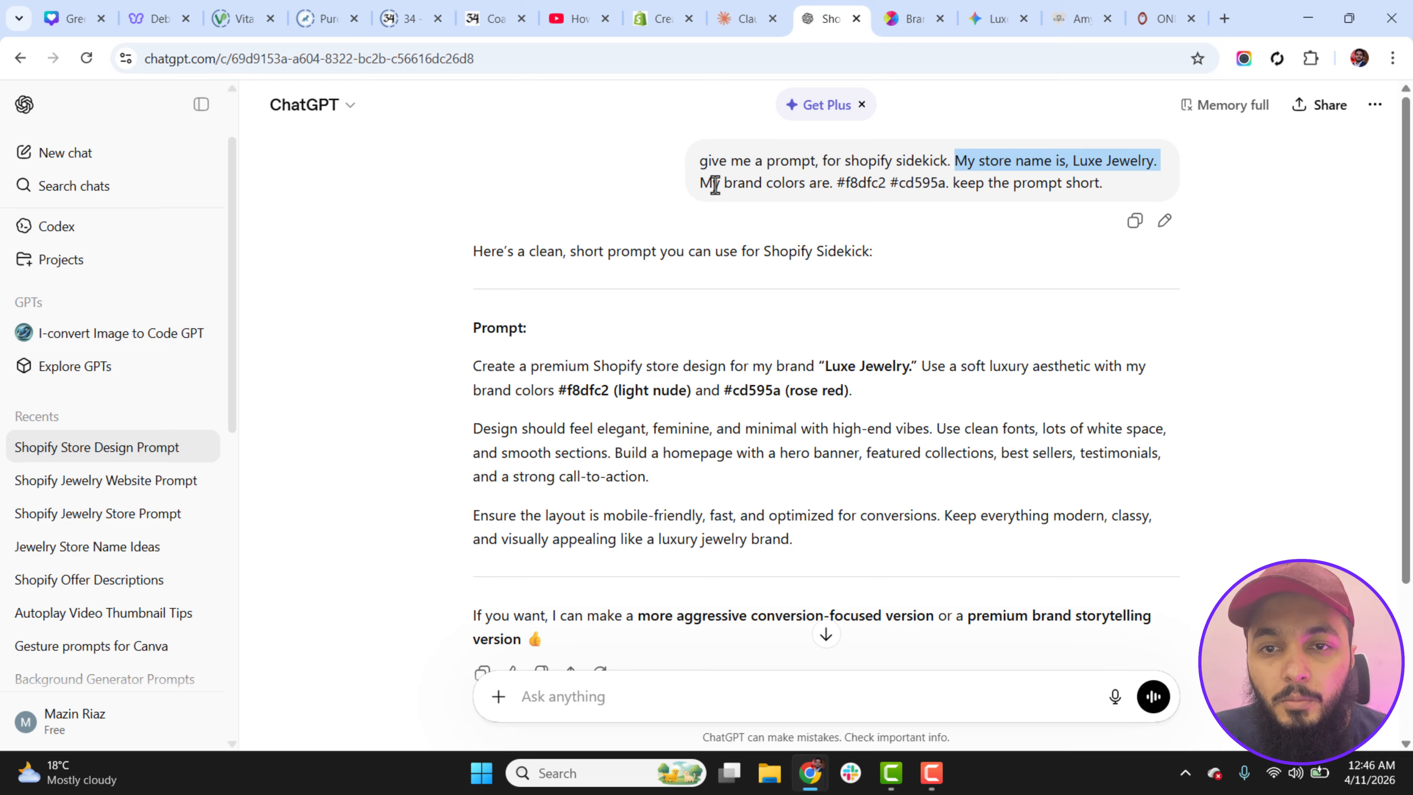
drag(715, 184, 1087, 177)
click(866, 186)
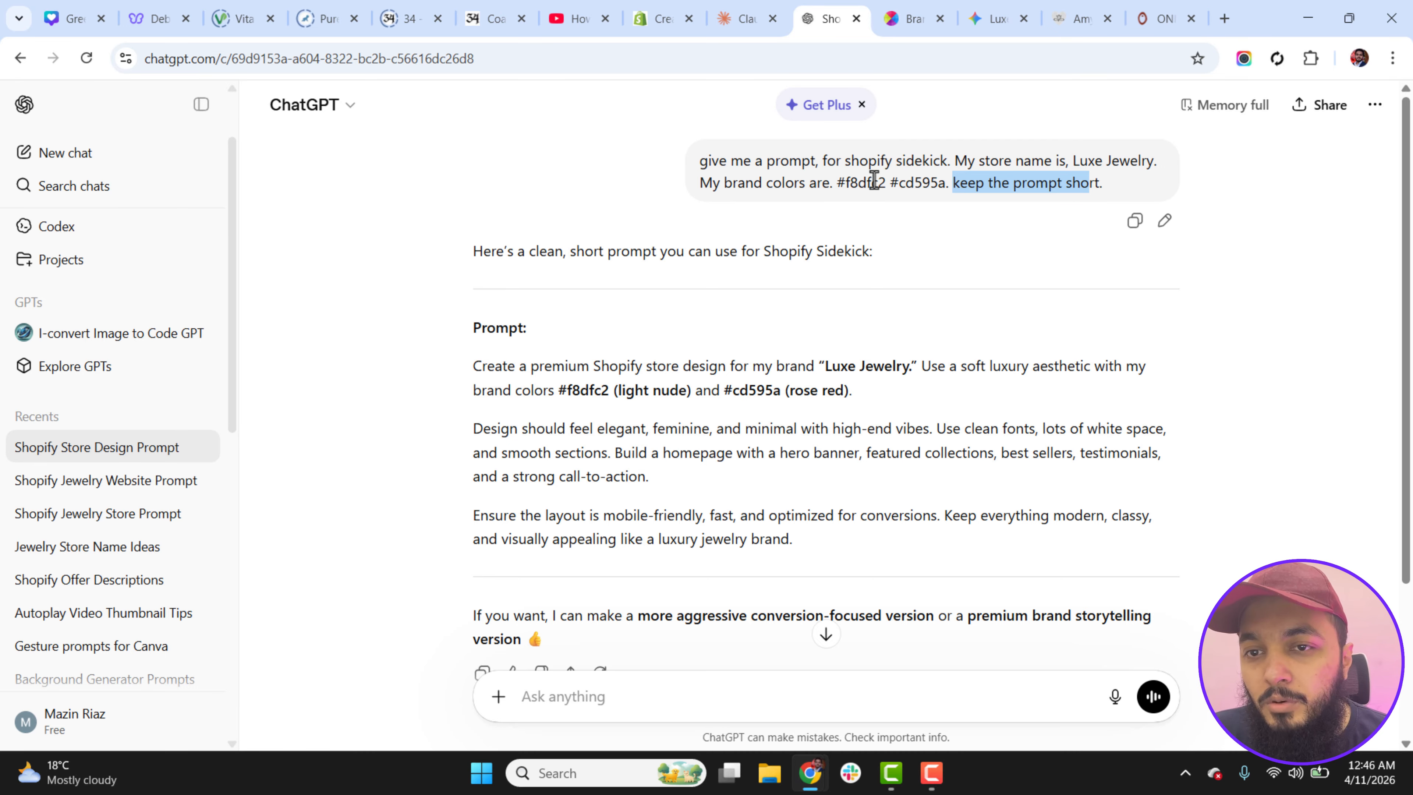
Step: Browse the brand color palettes on brandcolors.net for color ideas
click(915, 21)
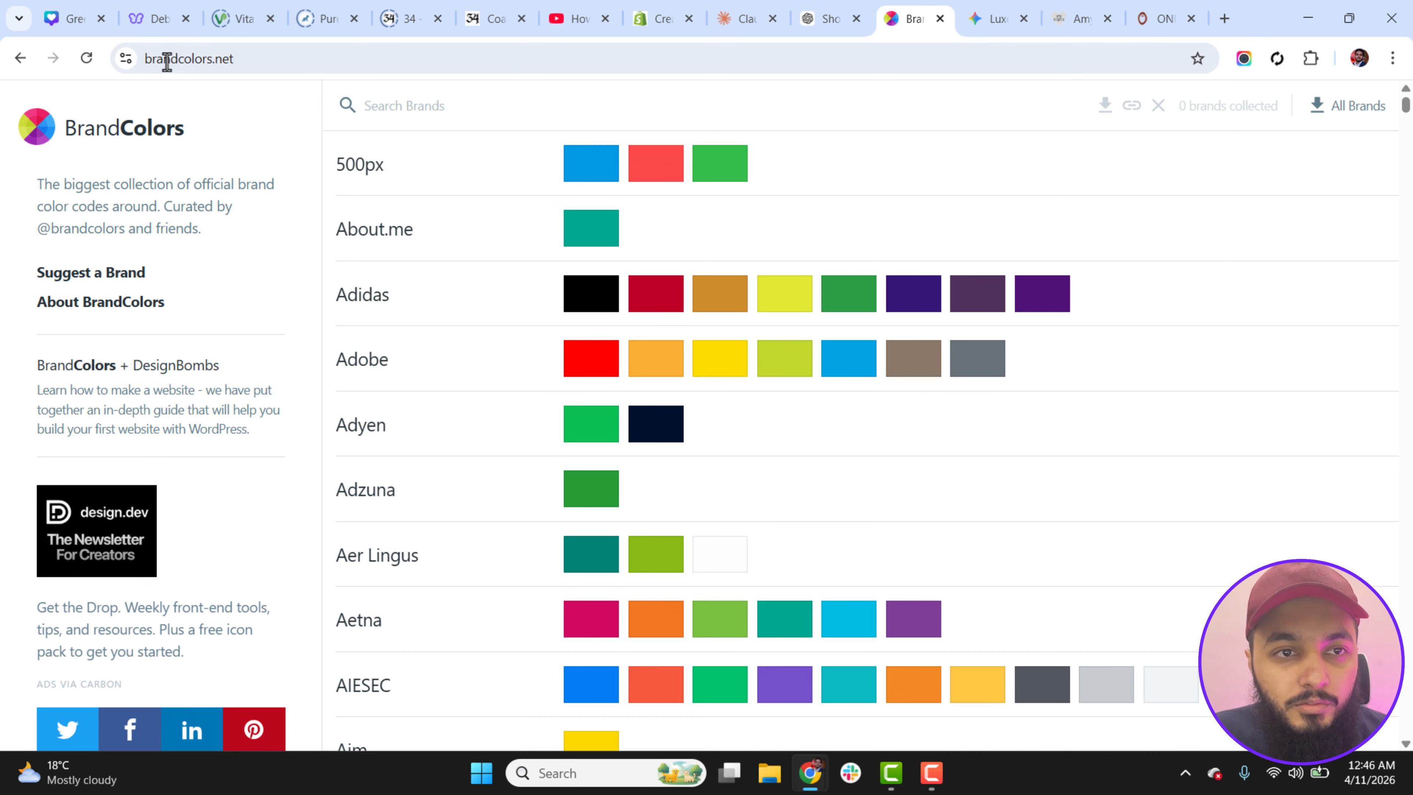
drag(1409, 112, 1410, 241)
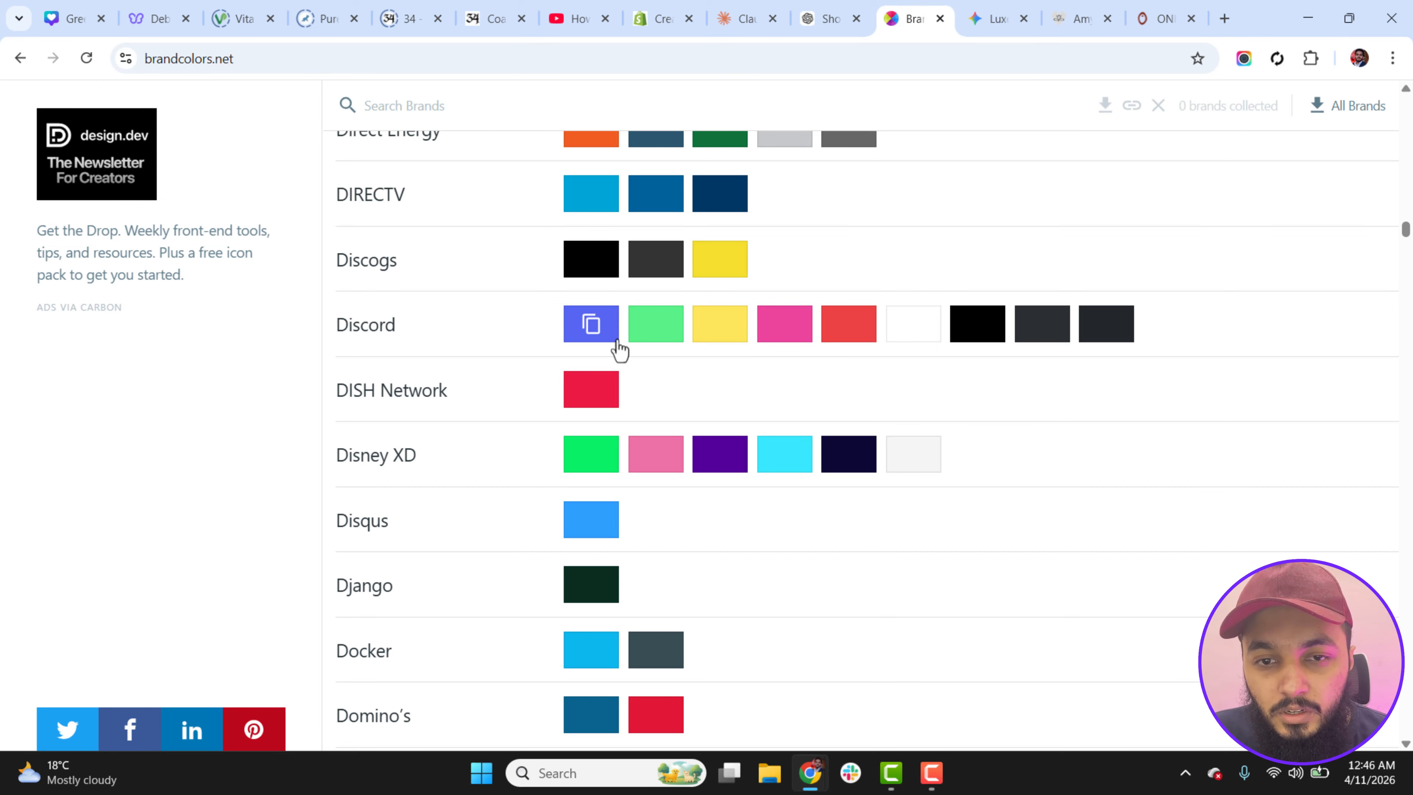
drag(1409, 236, 1409, 175)
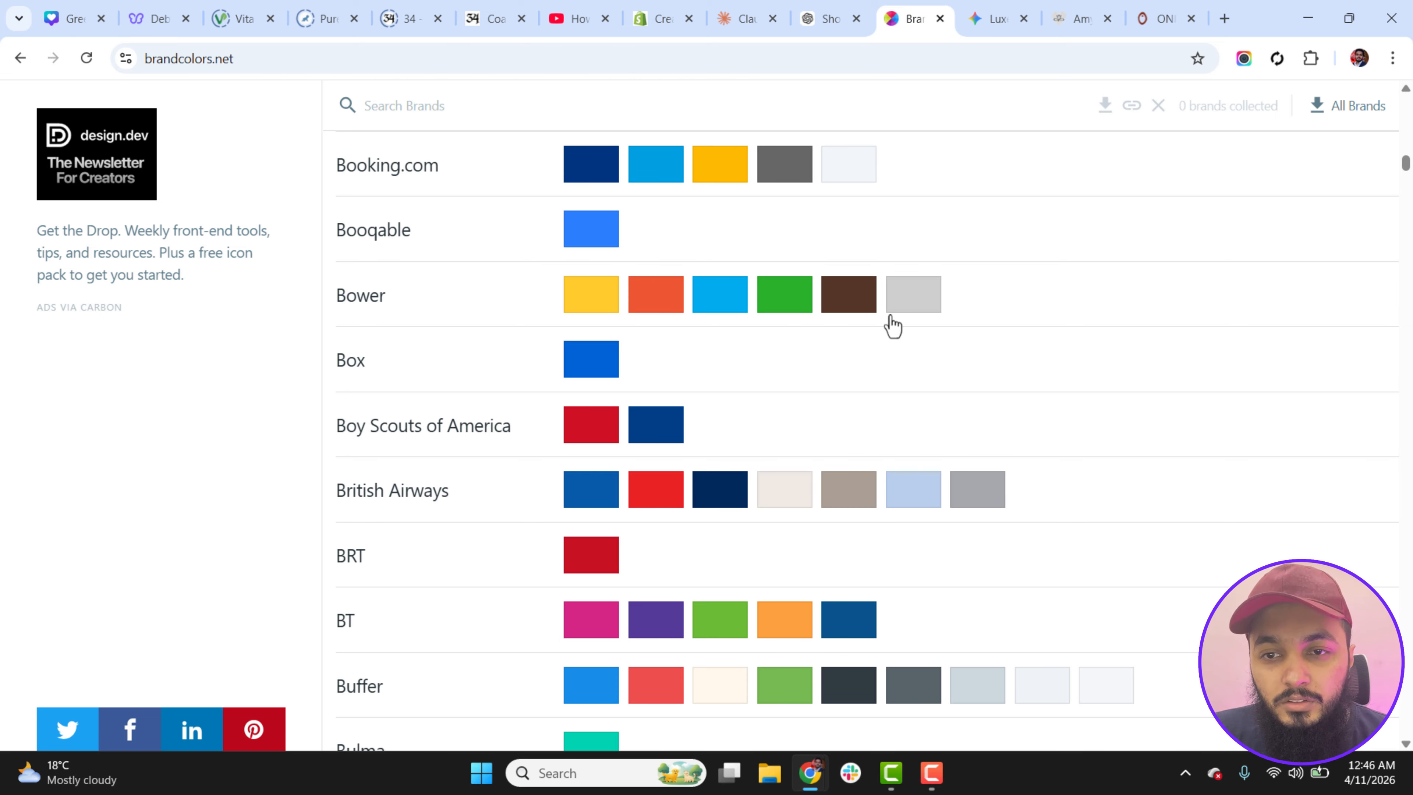
drag(1406, 170, 1407, 138)
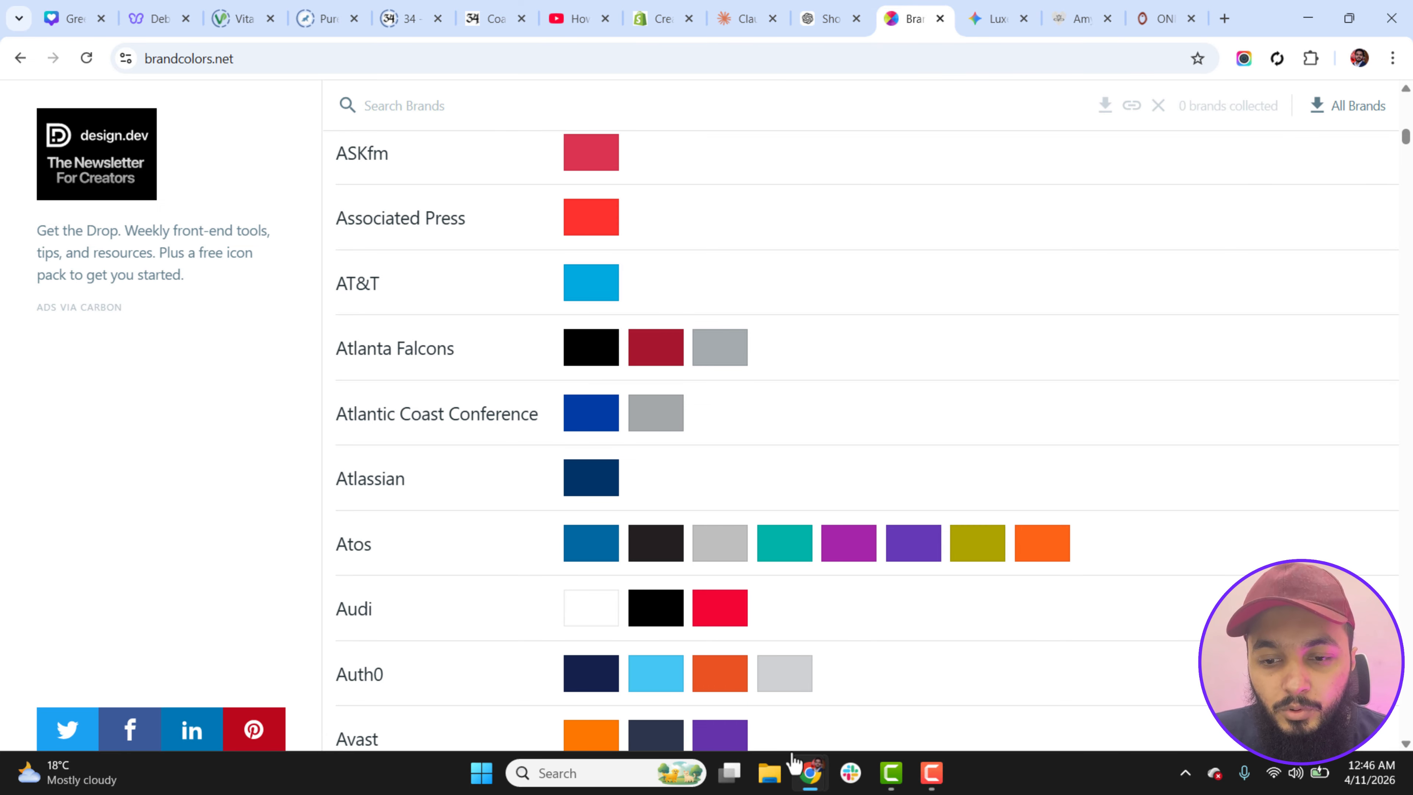
Step: Copy the full "Luxe Jewelry" design prompt from ChatGPT into Shopify's theme generator and generate themes from it
click(812, 13)
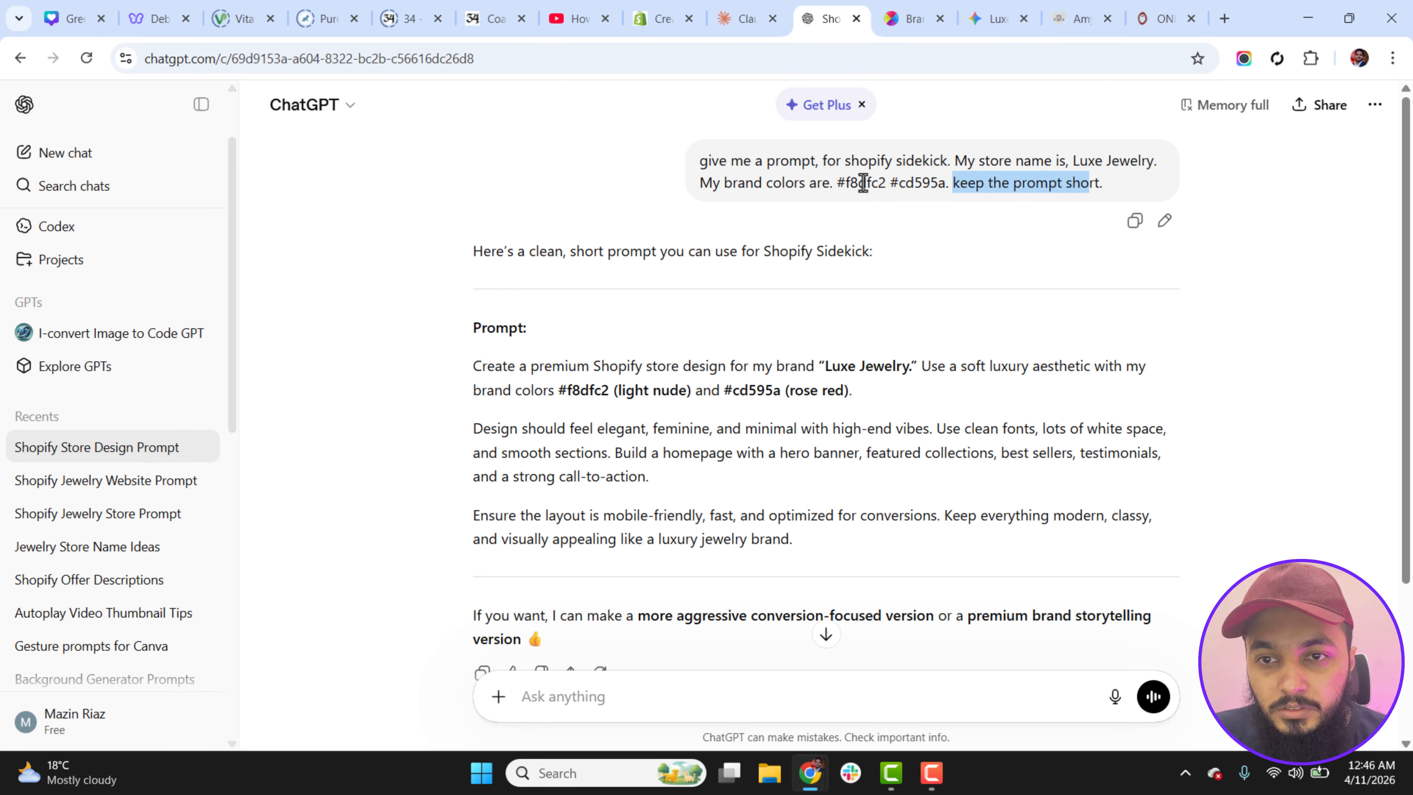
click(863, 182)
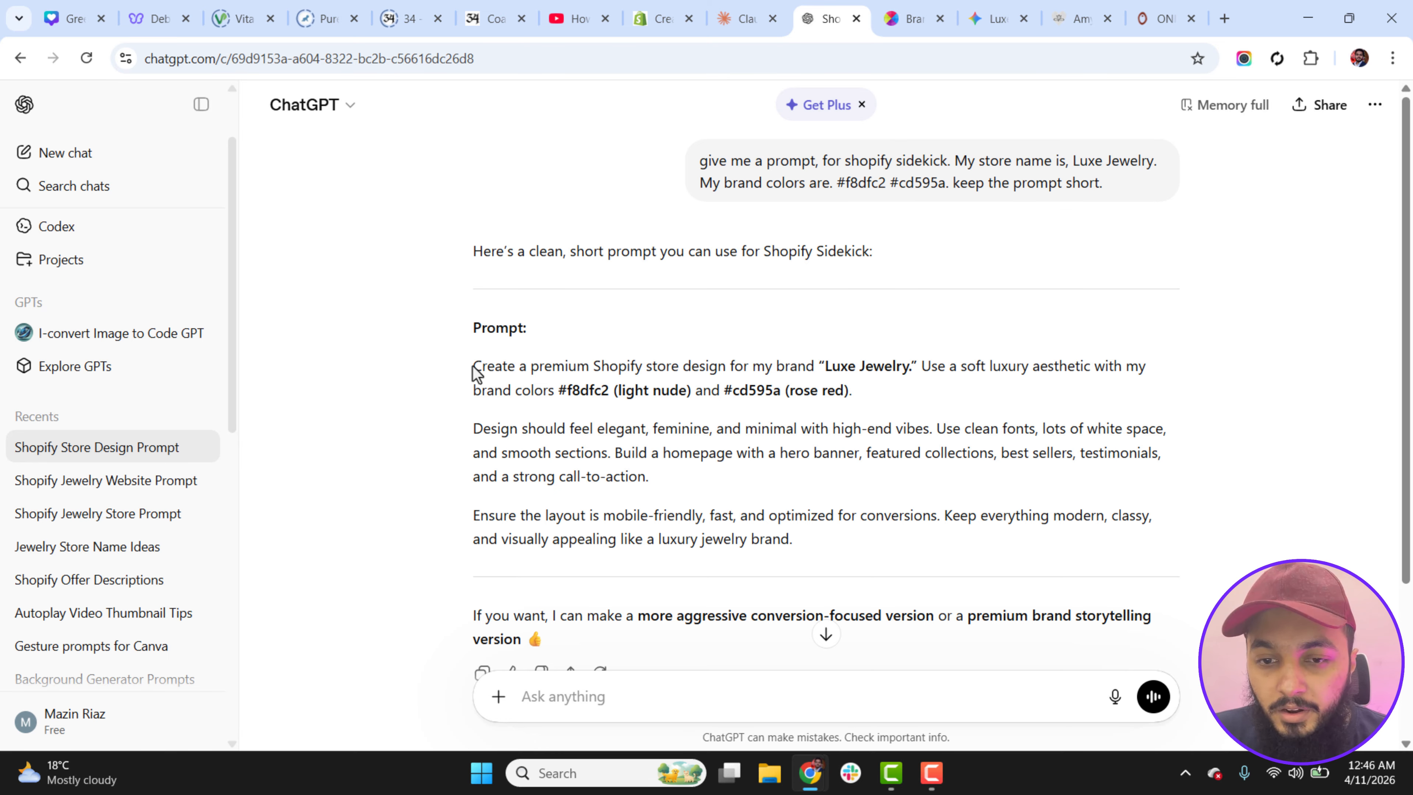
drag(473, 366, 805, 534)
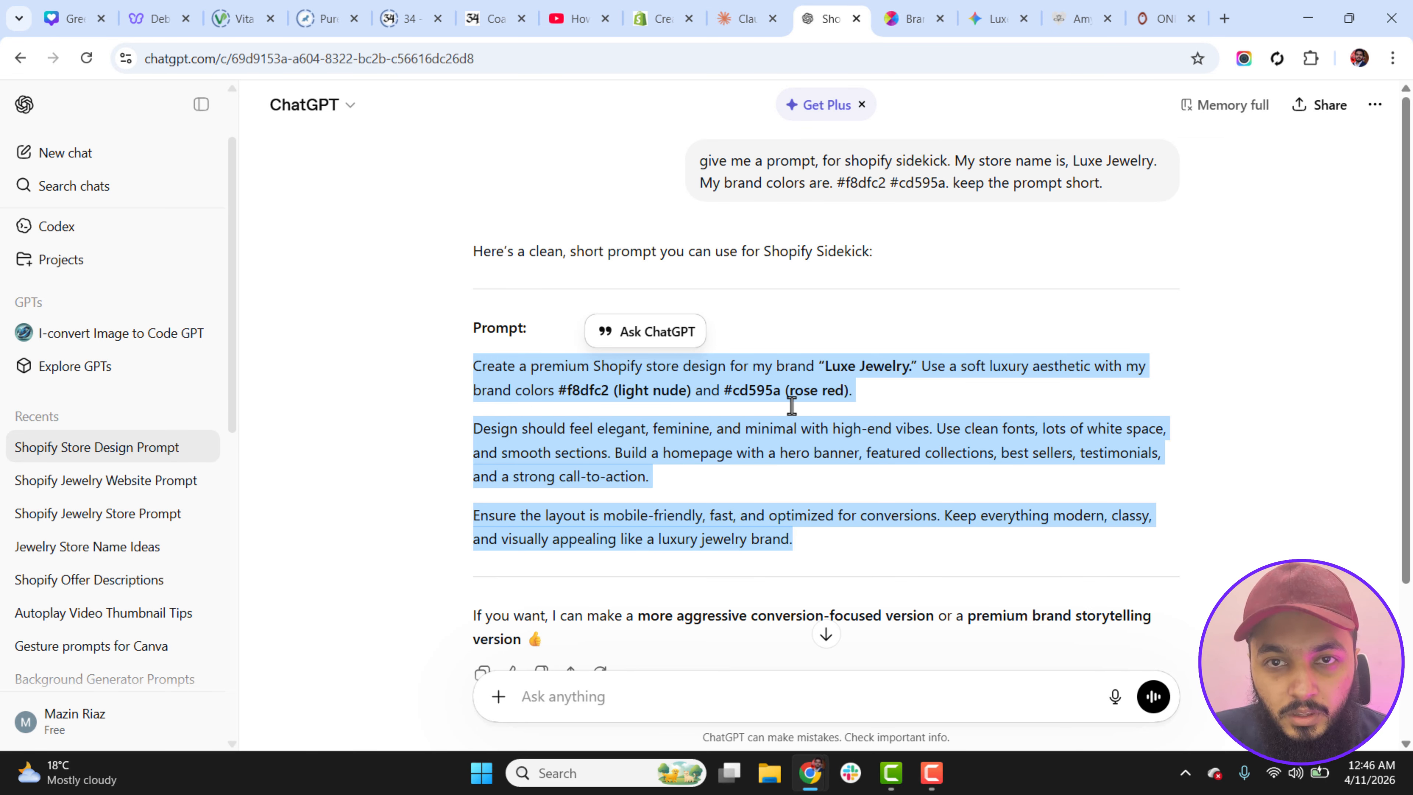
mouse_move(812, 787)
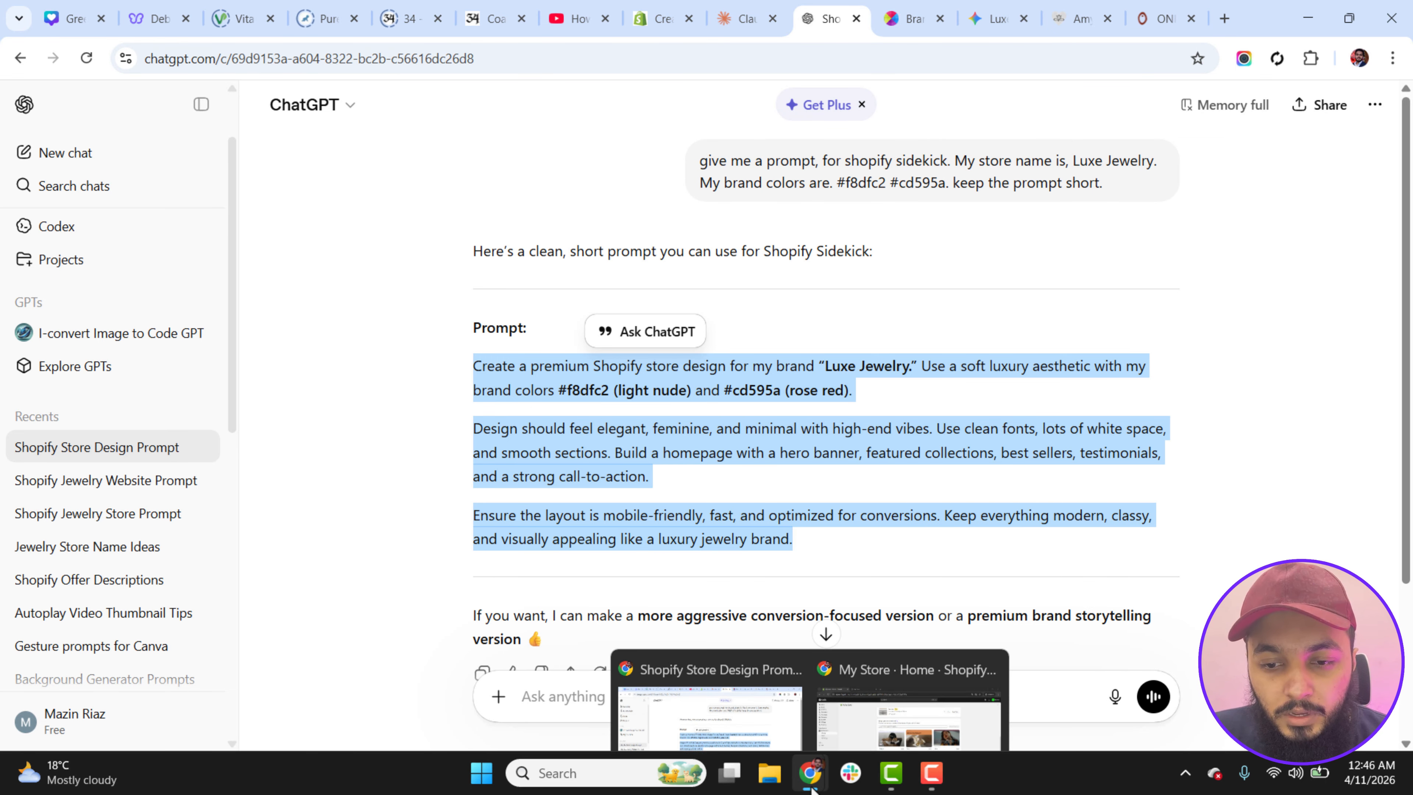
click(908, 718)
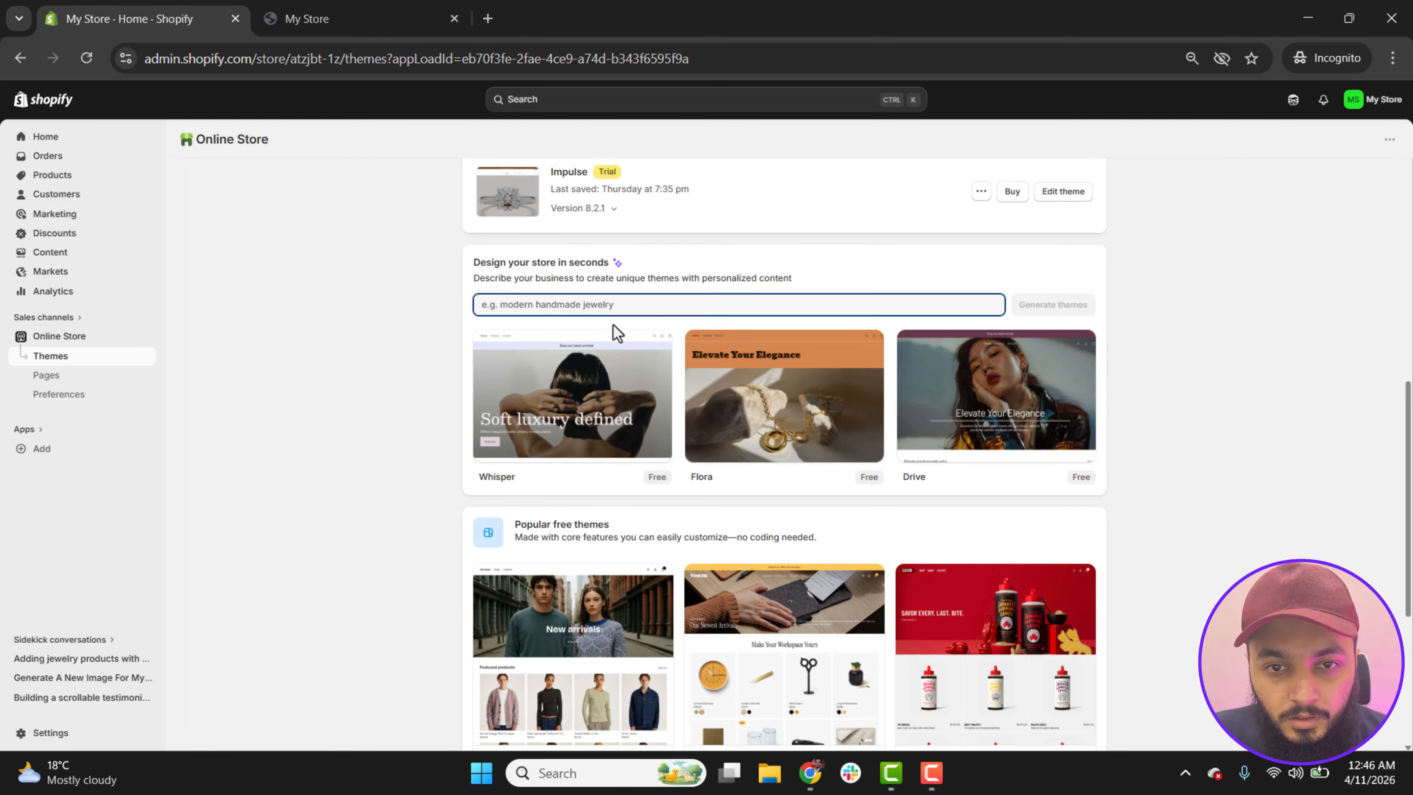
key(ctrl+v)
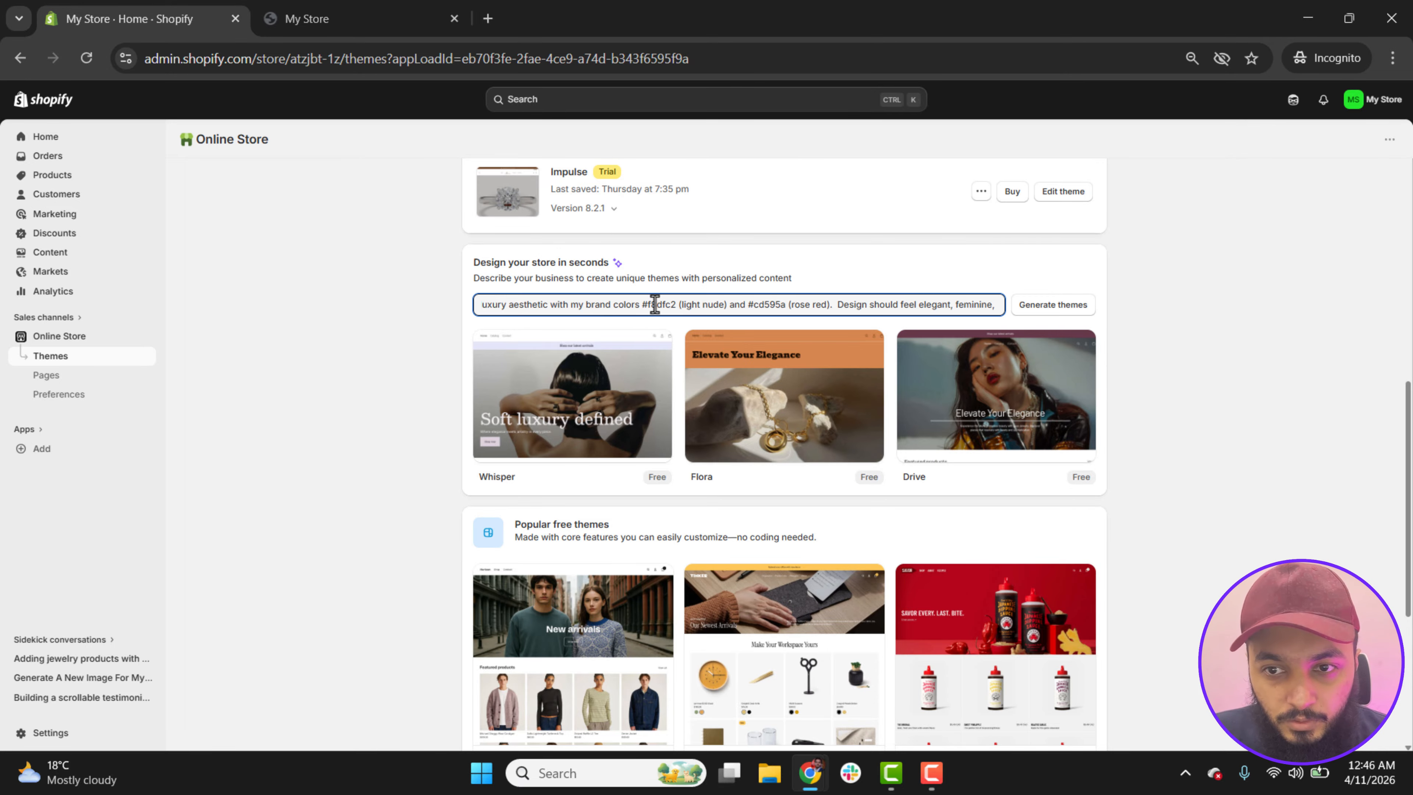
click(1055, 313)
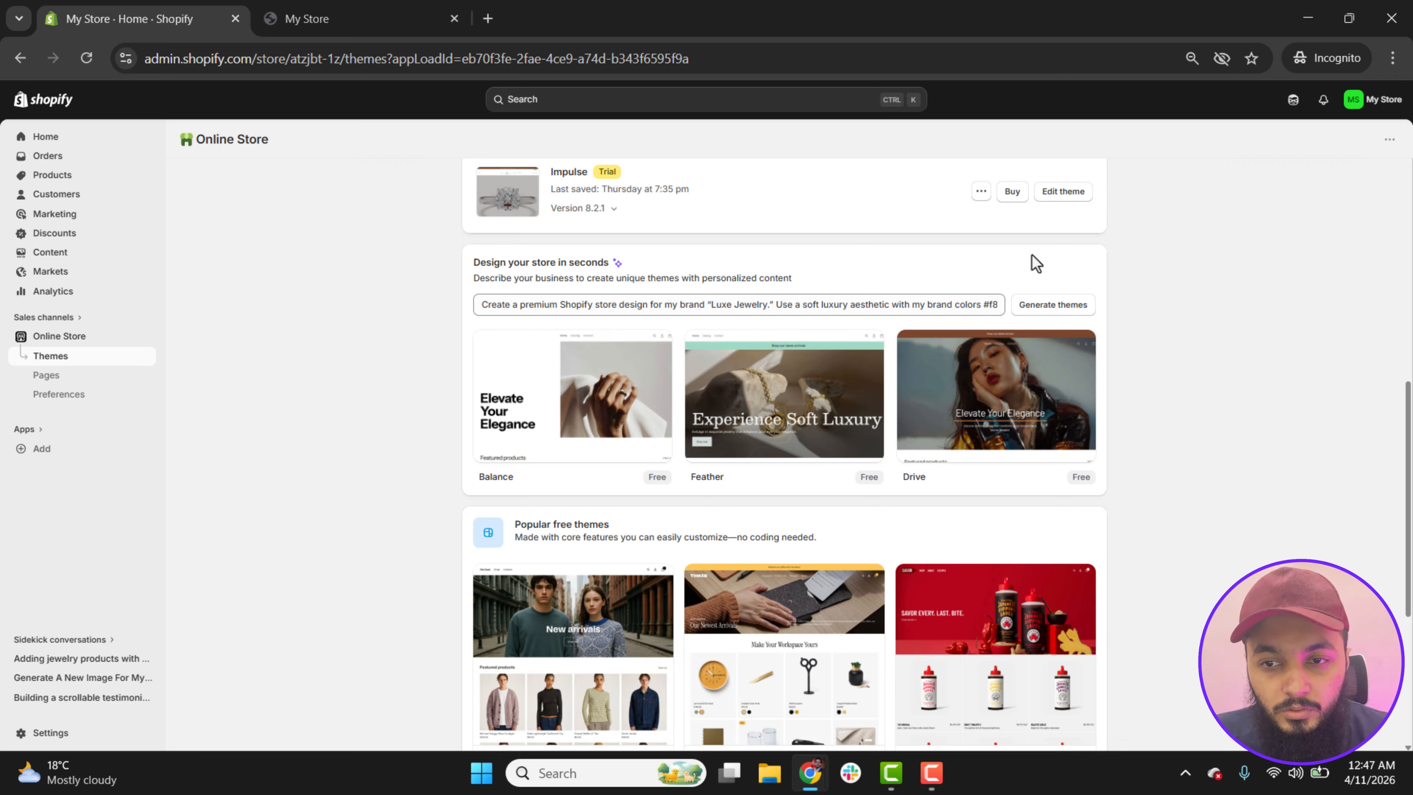
Step: Preview the generated Balance theme's demo from its hero banner down to the footer, and close it
mouse_move(537, 449)
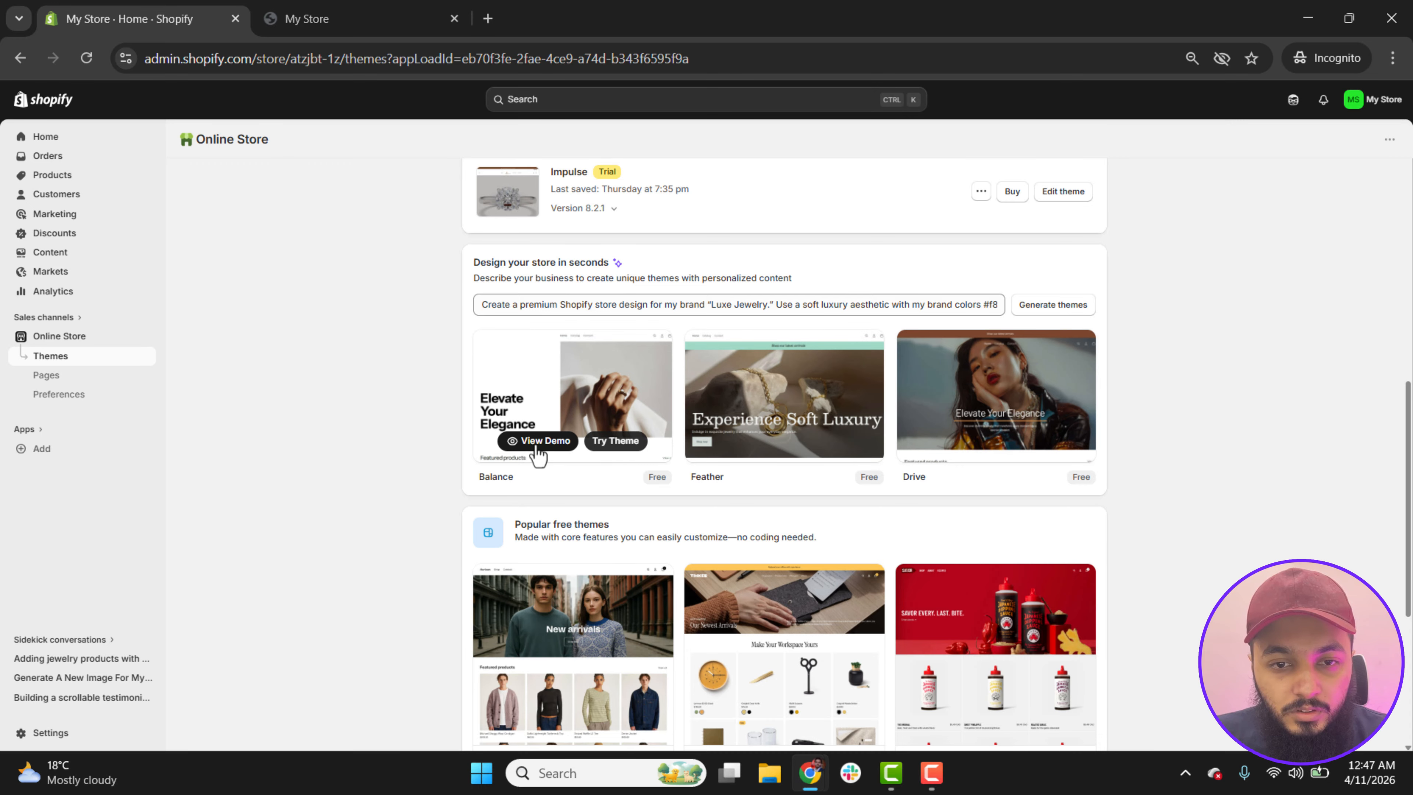
click(537, 443)
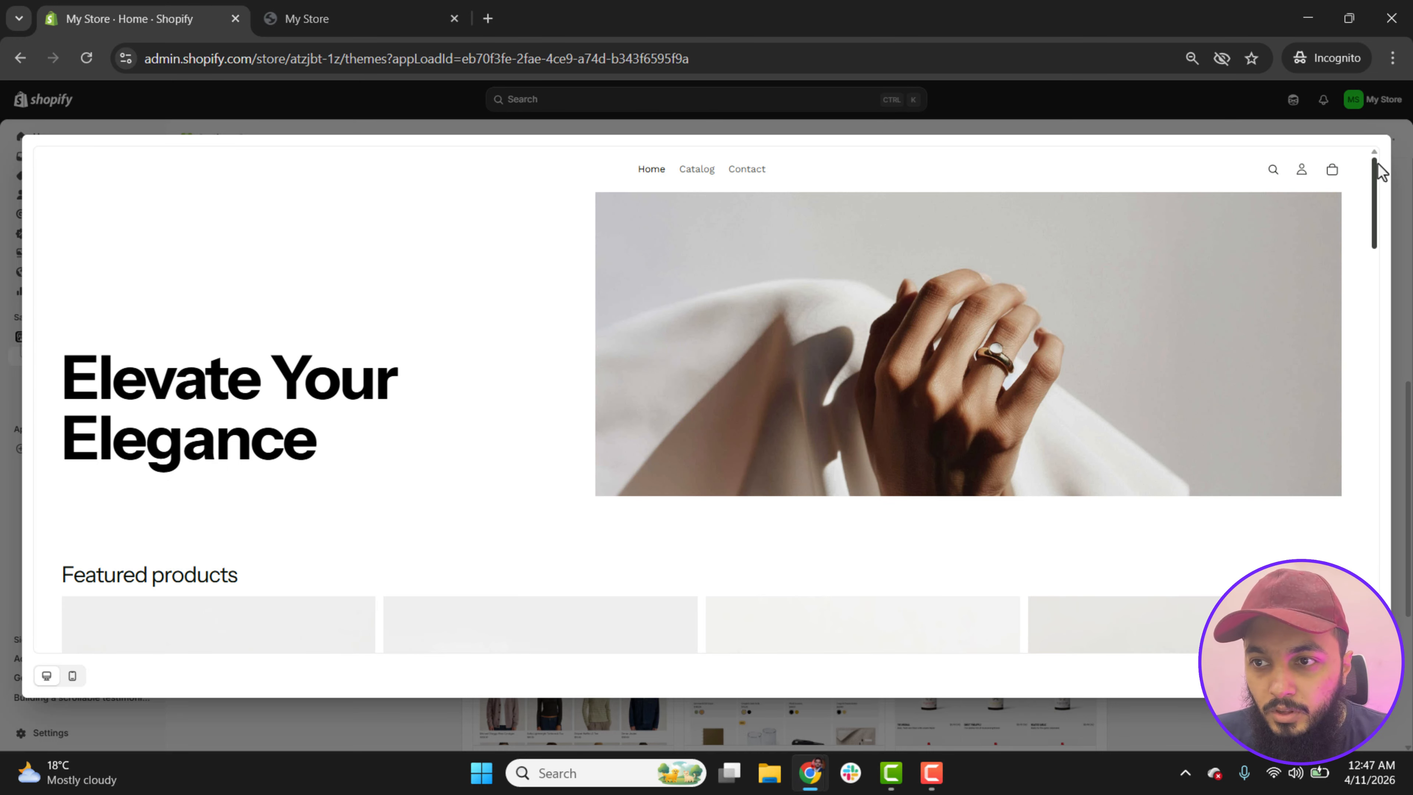
drag(1373, 173, 1381, 593)
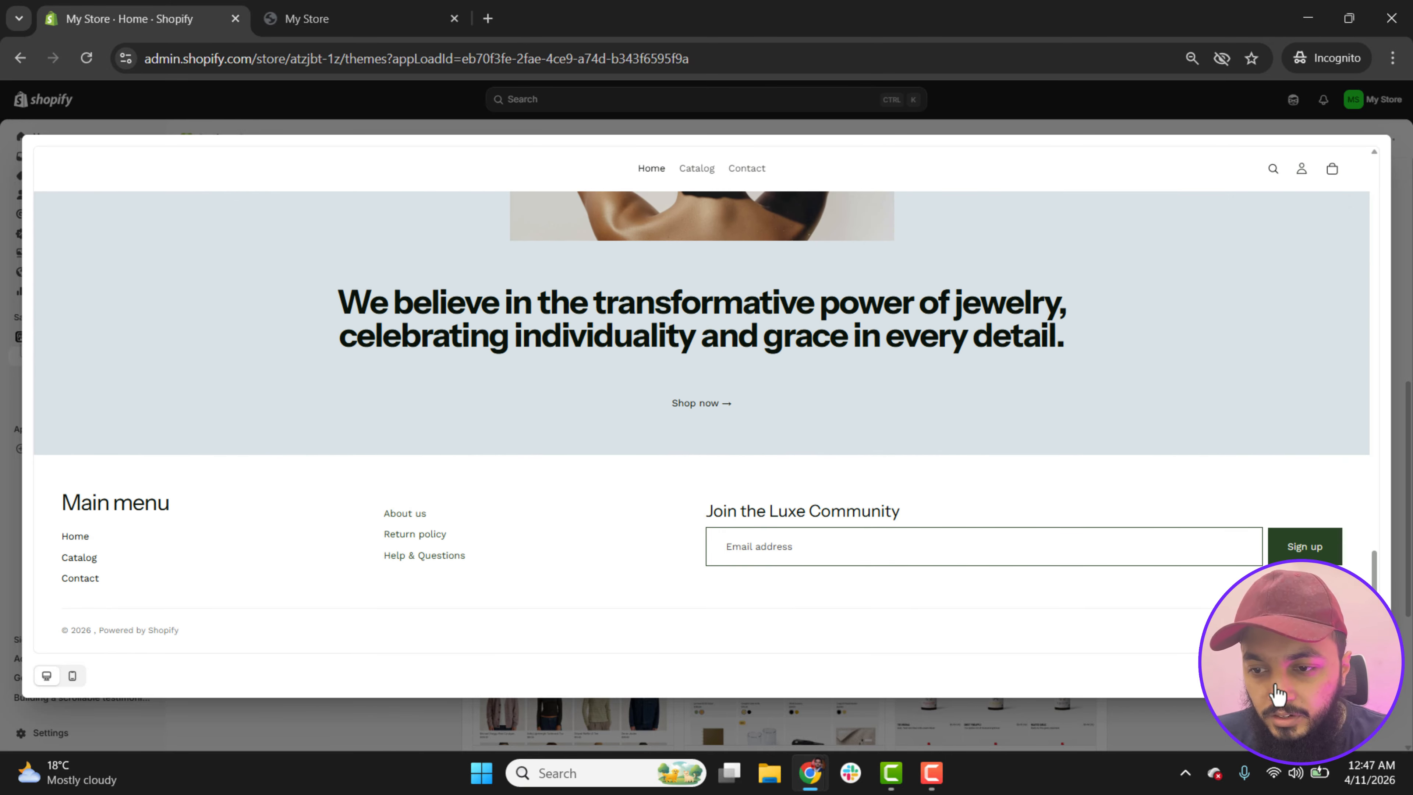
click(1266, 700)
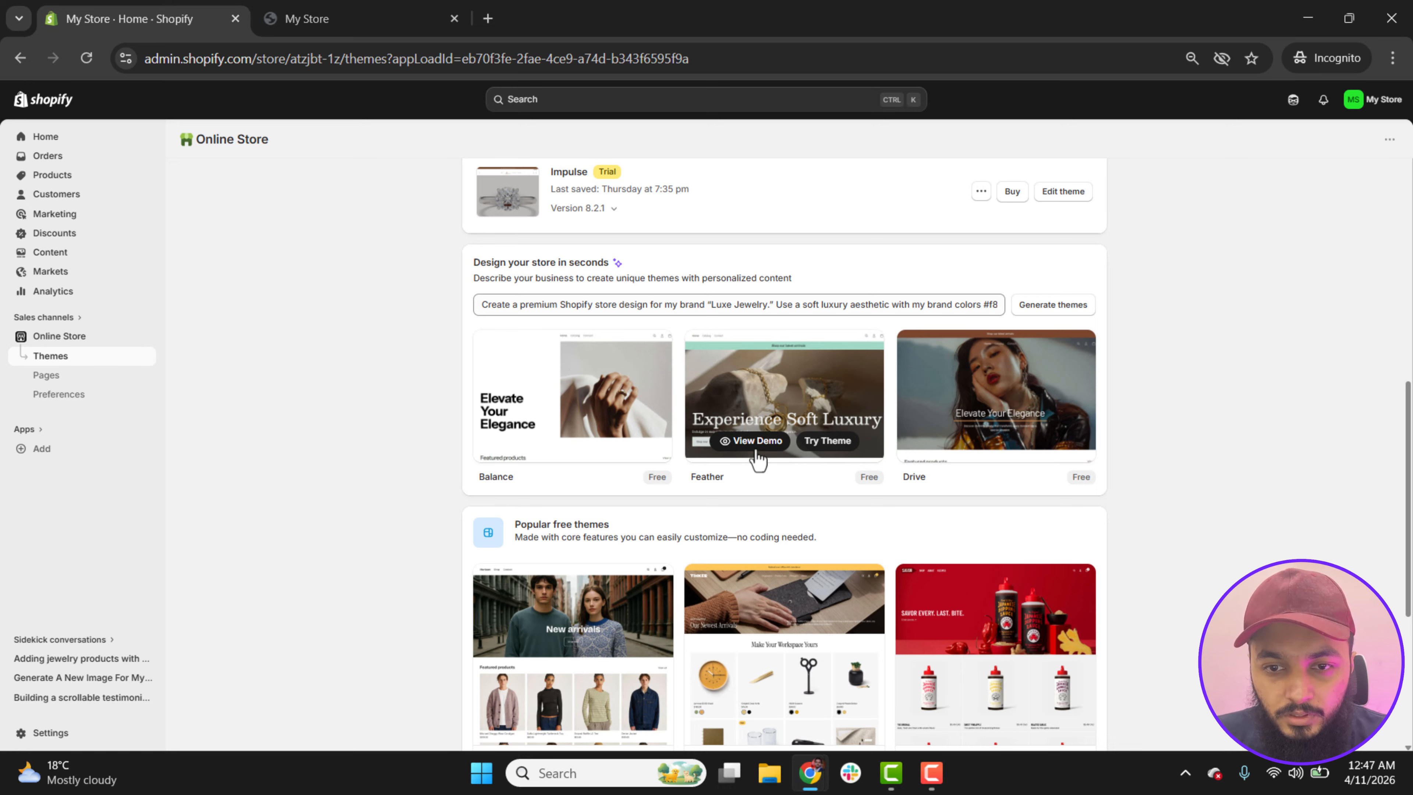
Step: Preview the generated Feather theme's demo, look through its homepage, and close it
click(749, 449)
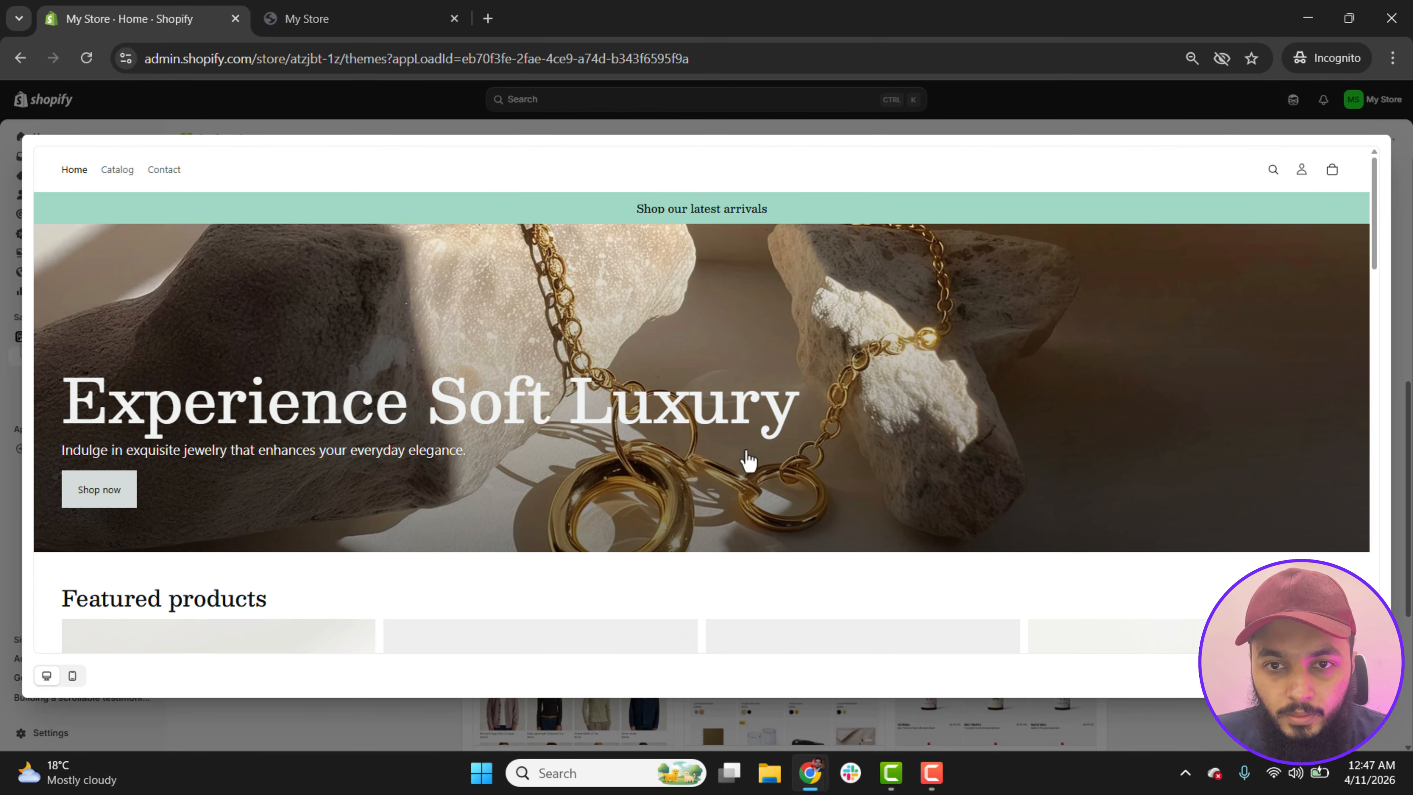
drag(1376, 176, 1377, 169)
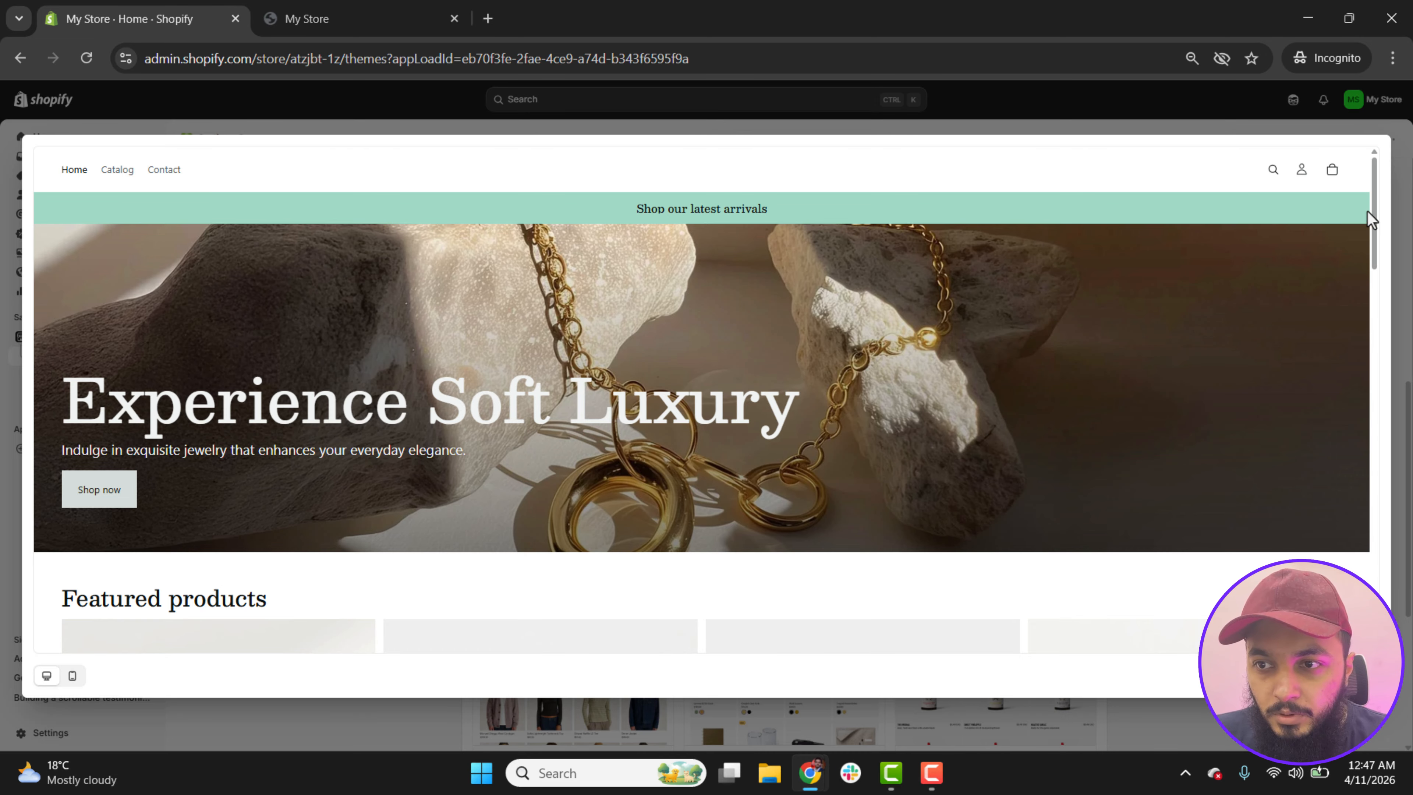
mouse_move(1376, 214)
mouse_down()
mouse_move(1396, 345)
mouse_move(1394, 284)
mouse_move(1400, 504)
mouse_move(1375, 533)
mouse_move(1379, 556)
mouse_move(1379, 212)
mouse_up()
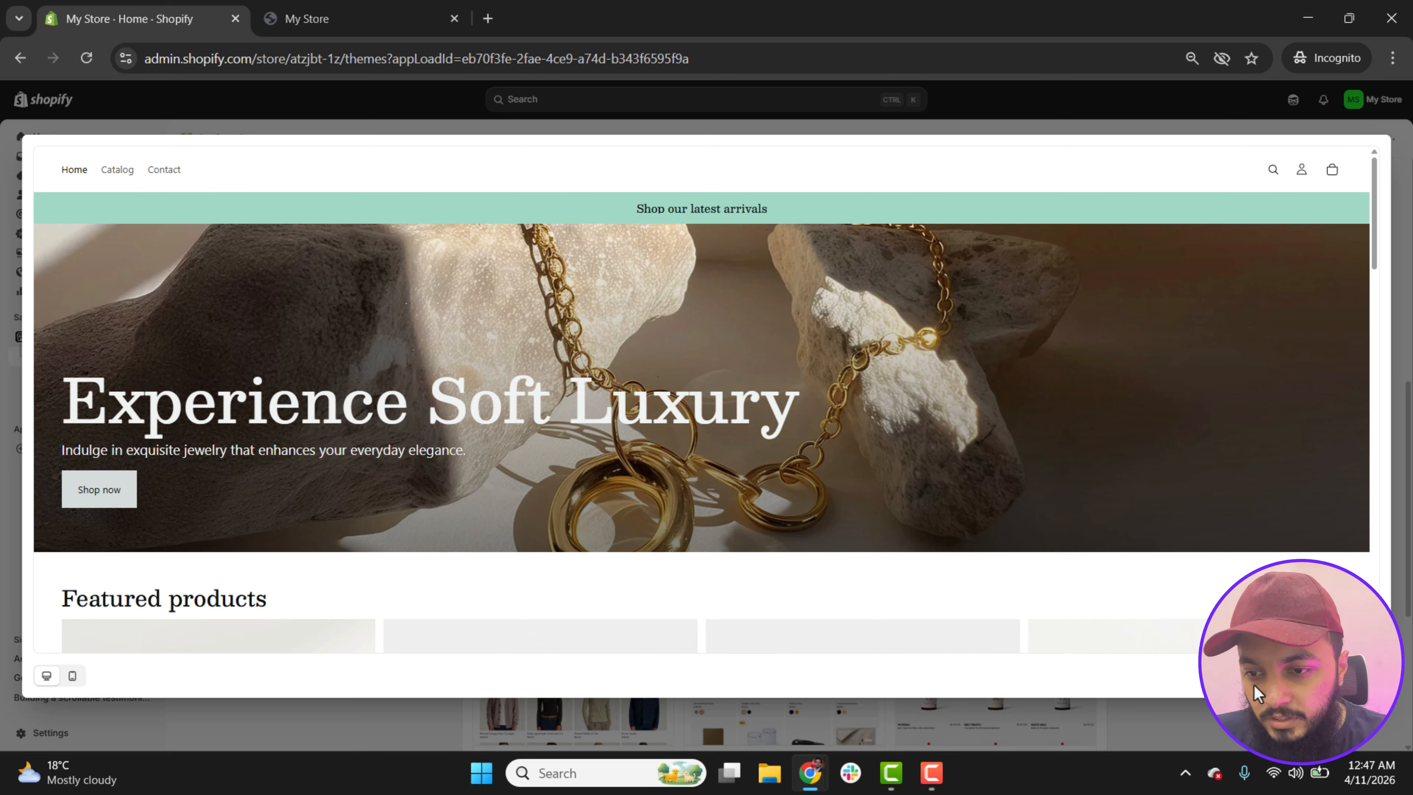
click(1264, 675)
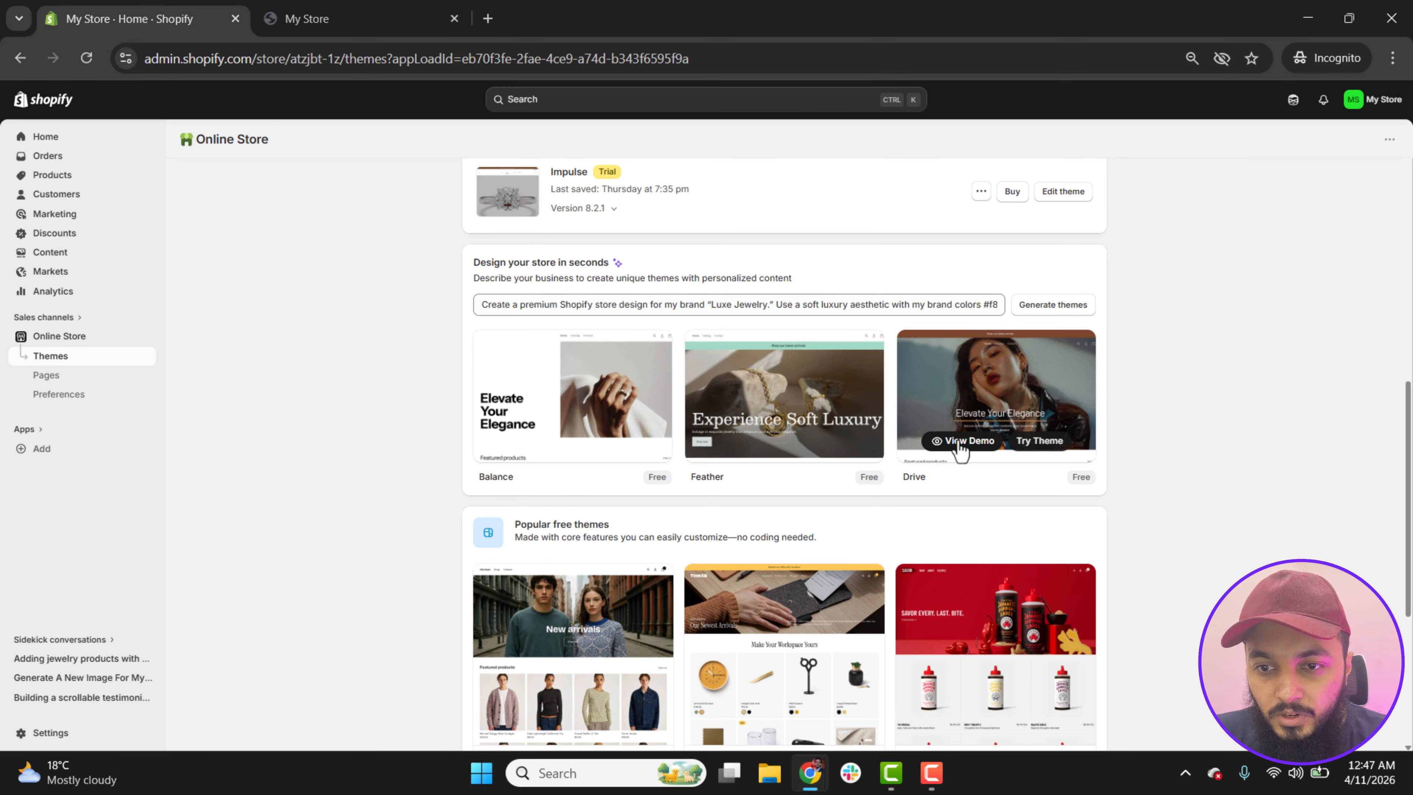
Step: Preview the generated Drive theme's demo from the hero image down to the newsletter footer, and close it
click(958, 444)
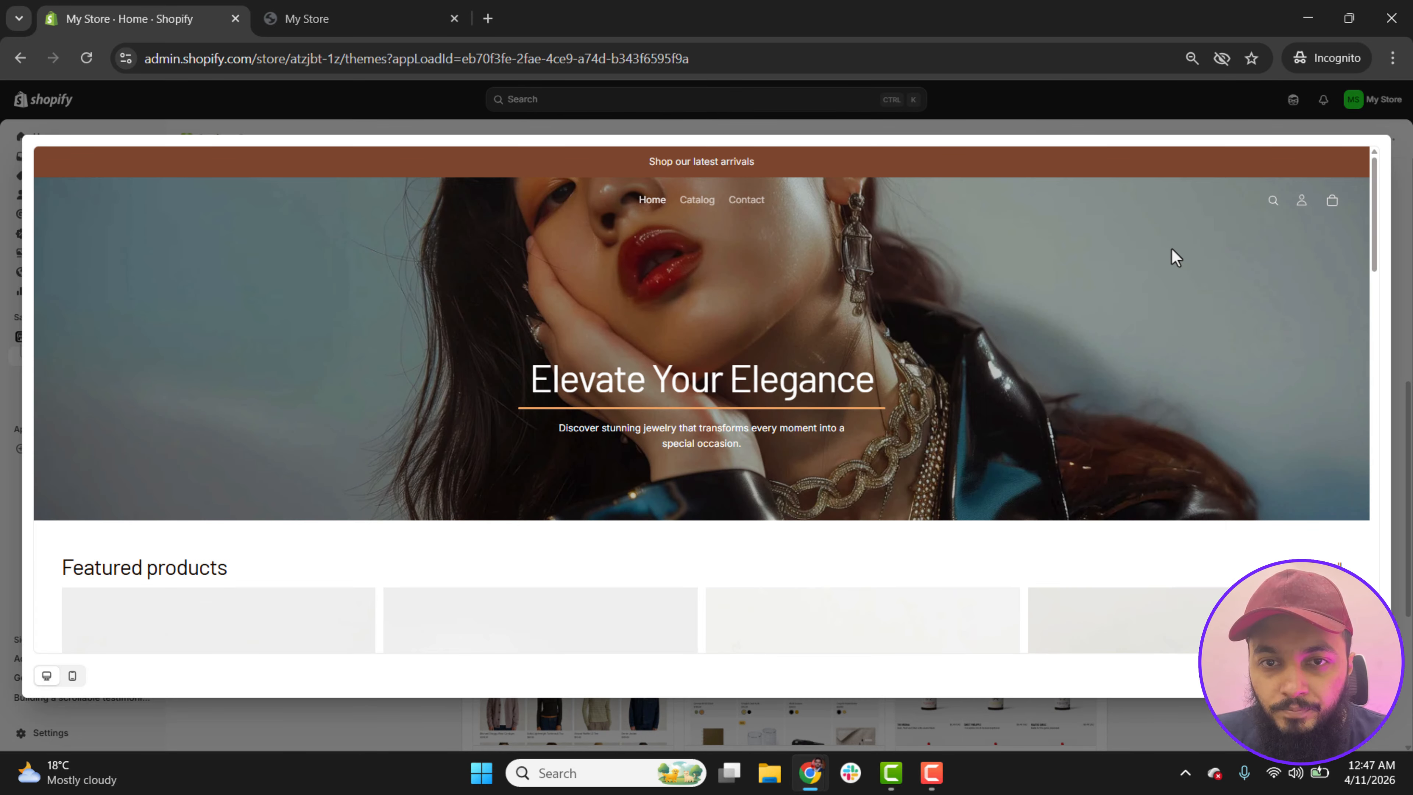
drag(1373, 173, 1360, 551)
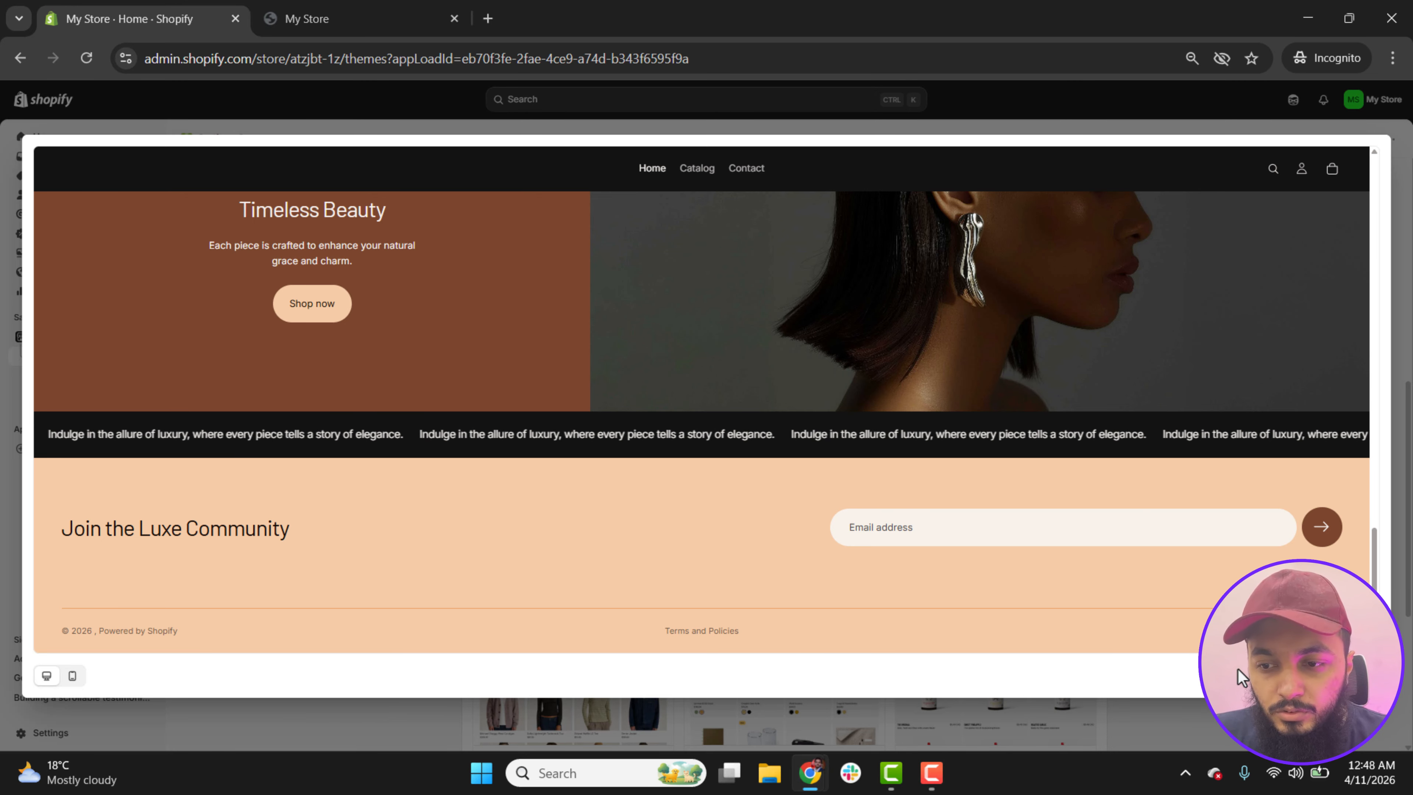
key(Escape)
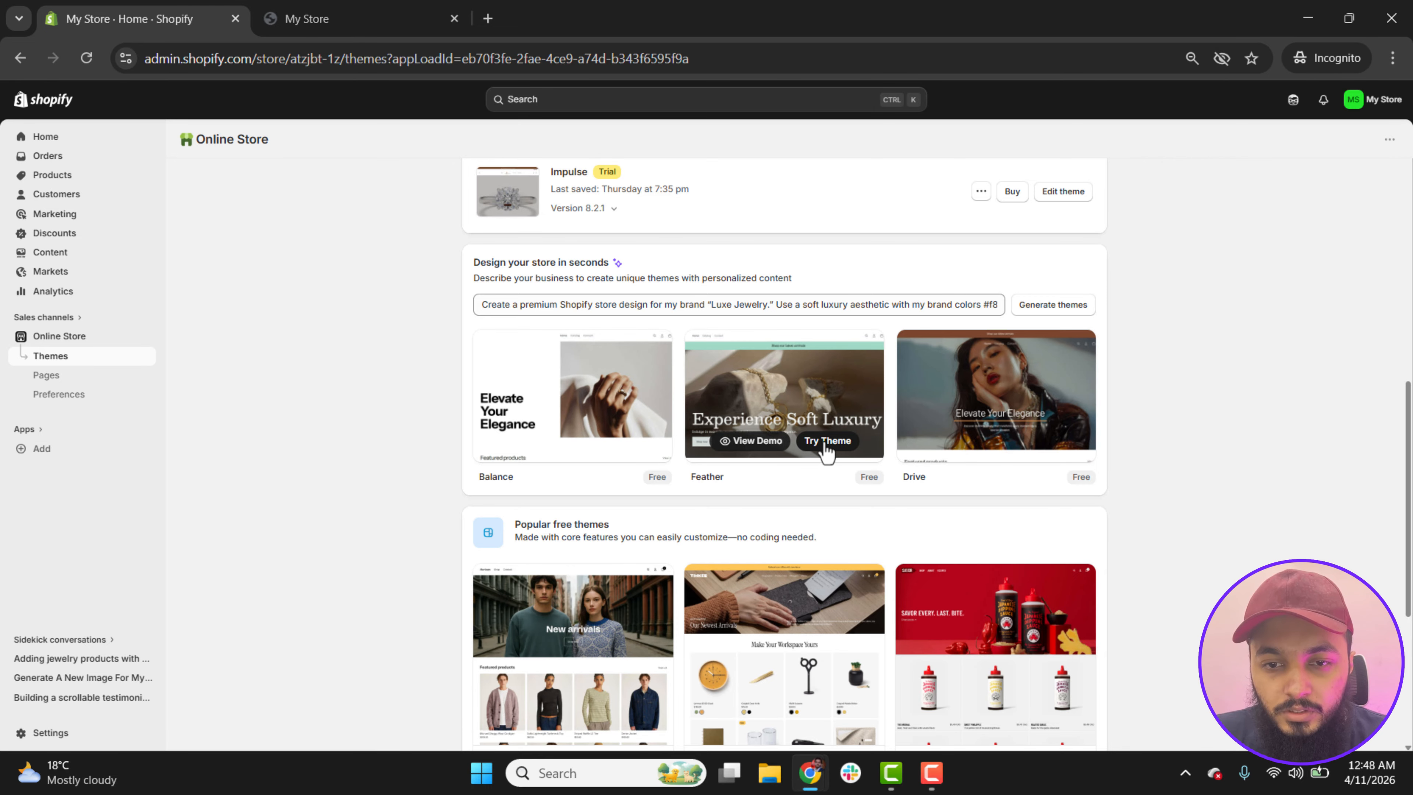
Step: Add the generated Feather theme to the store's theme library and publish it as the current theme
click(827, 443)
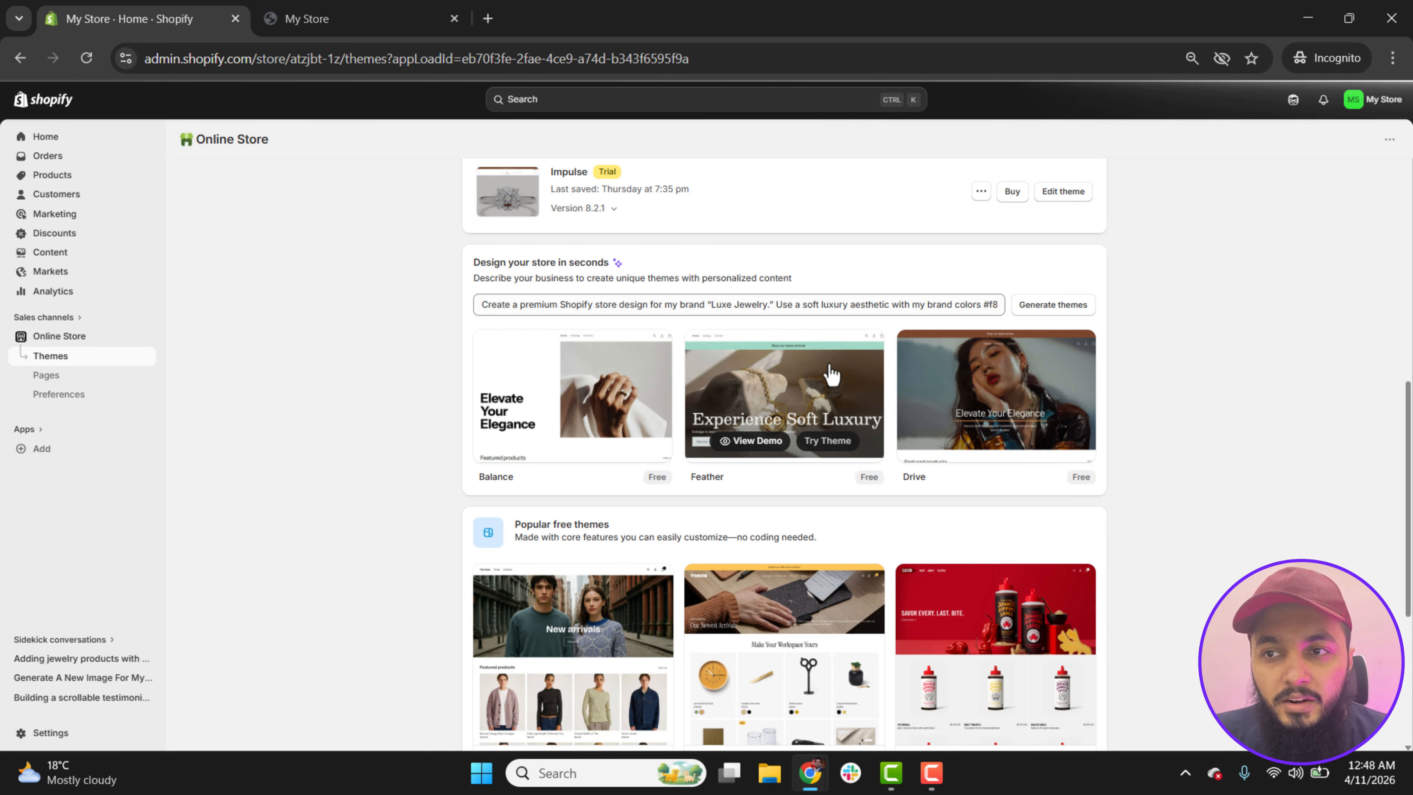
scroll(969, 451, up, 5)
scroll(843, 523, down, 3)
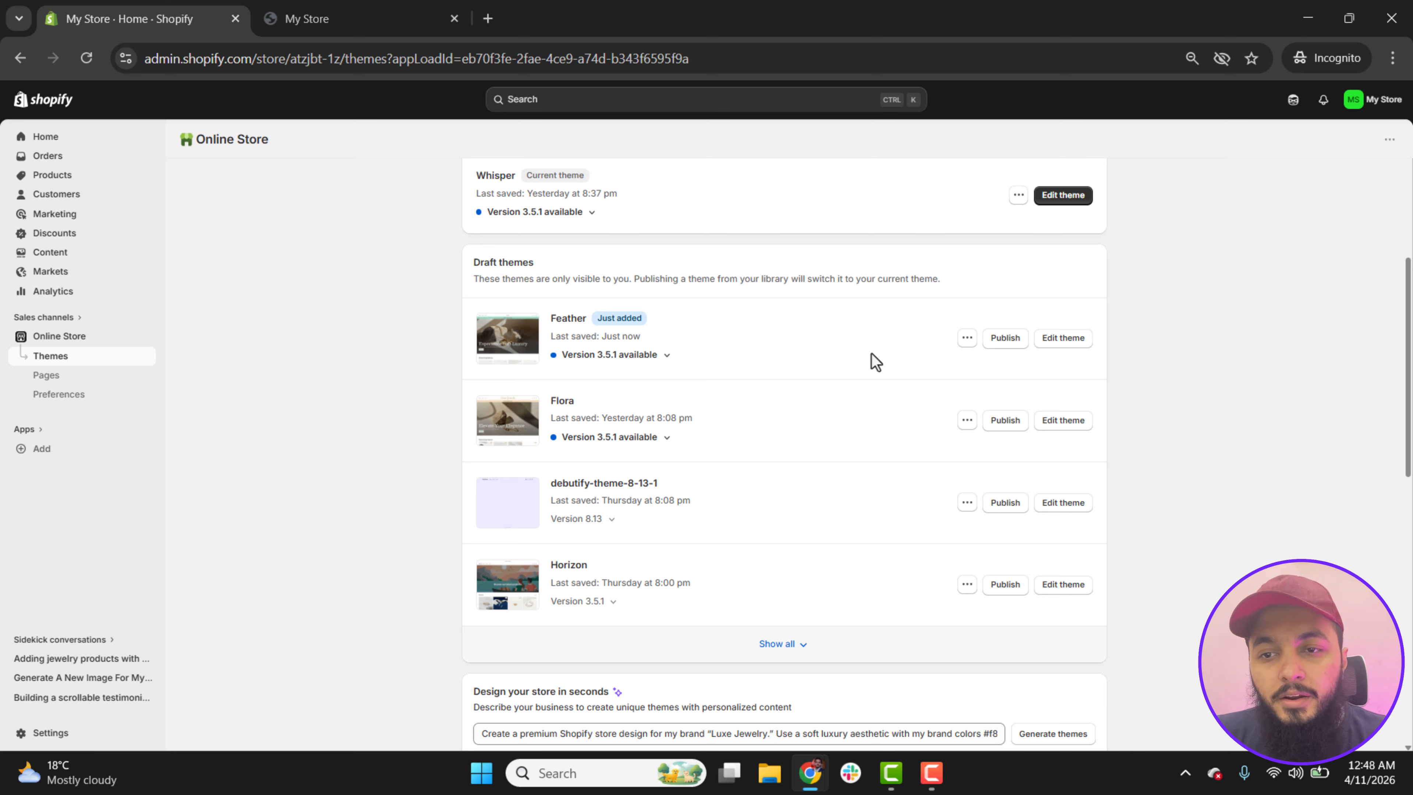
click(1005, 341)
click(874, 537)
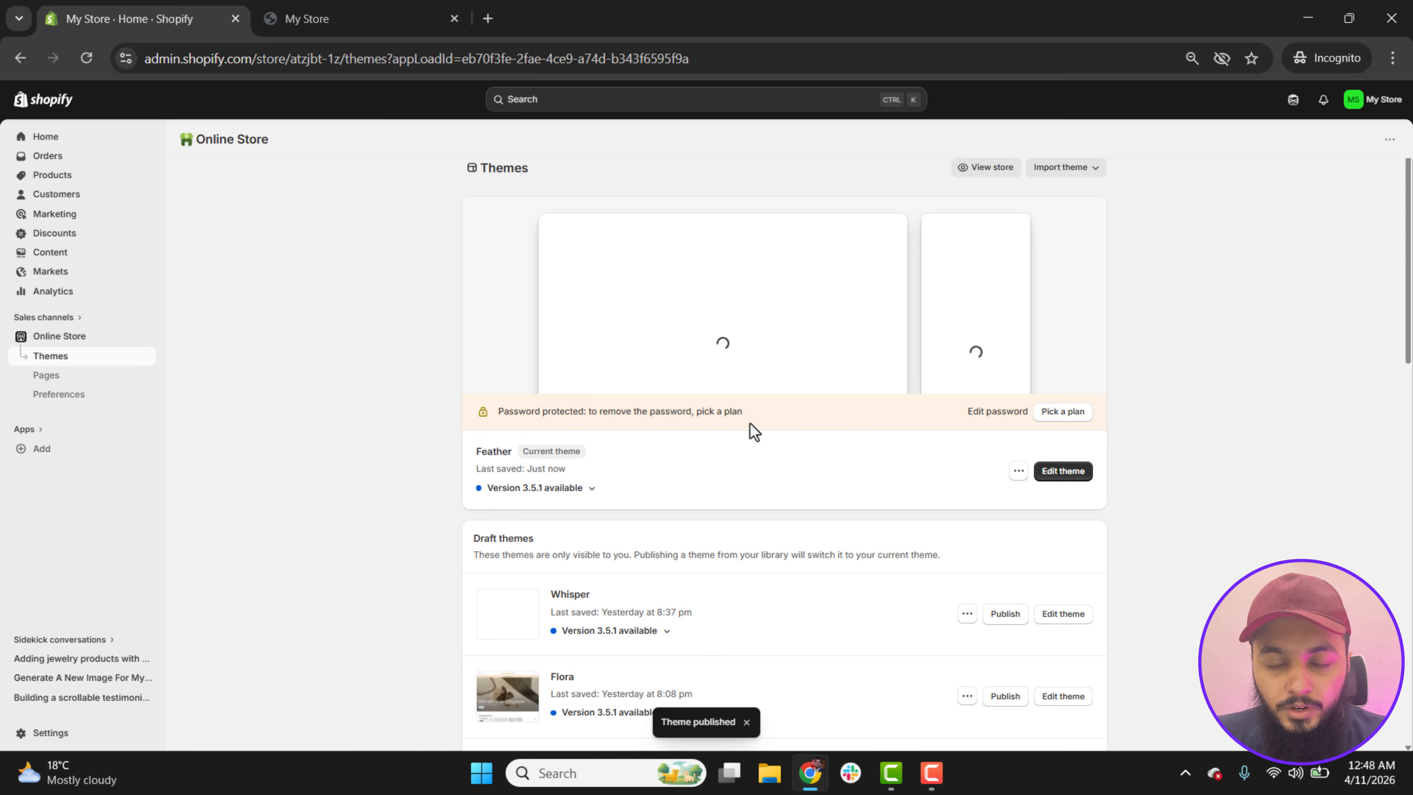
Step: Open the Feather theme for editing, look through its theme settings and app embeds, and return to the homepage sections
click(1070, 478)
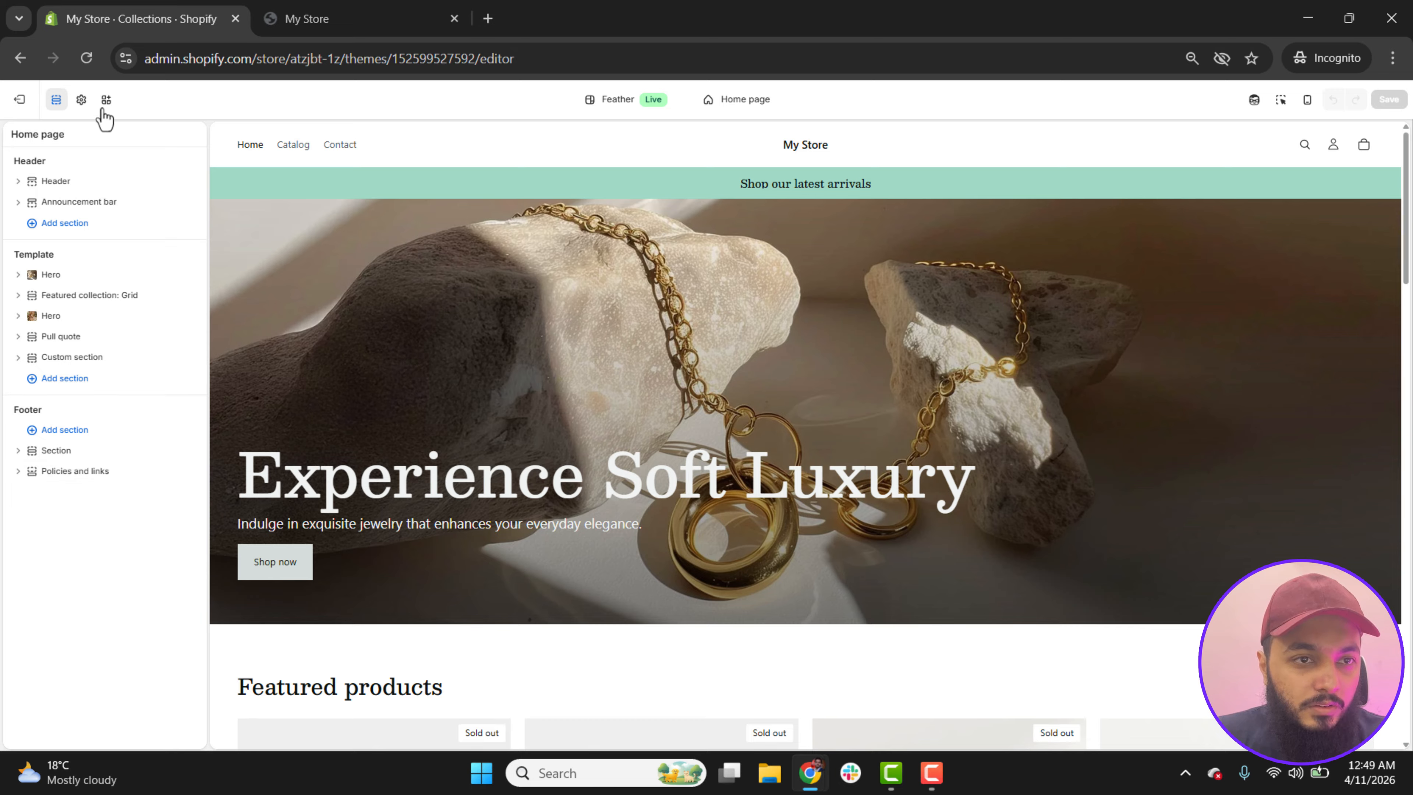
click(81, 100)
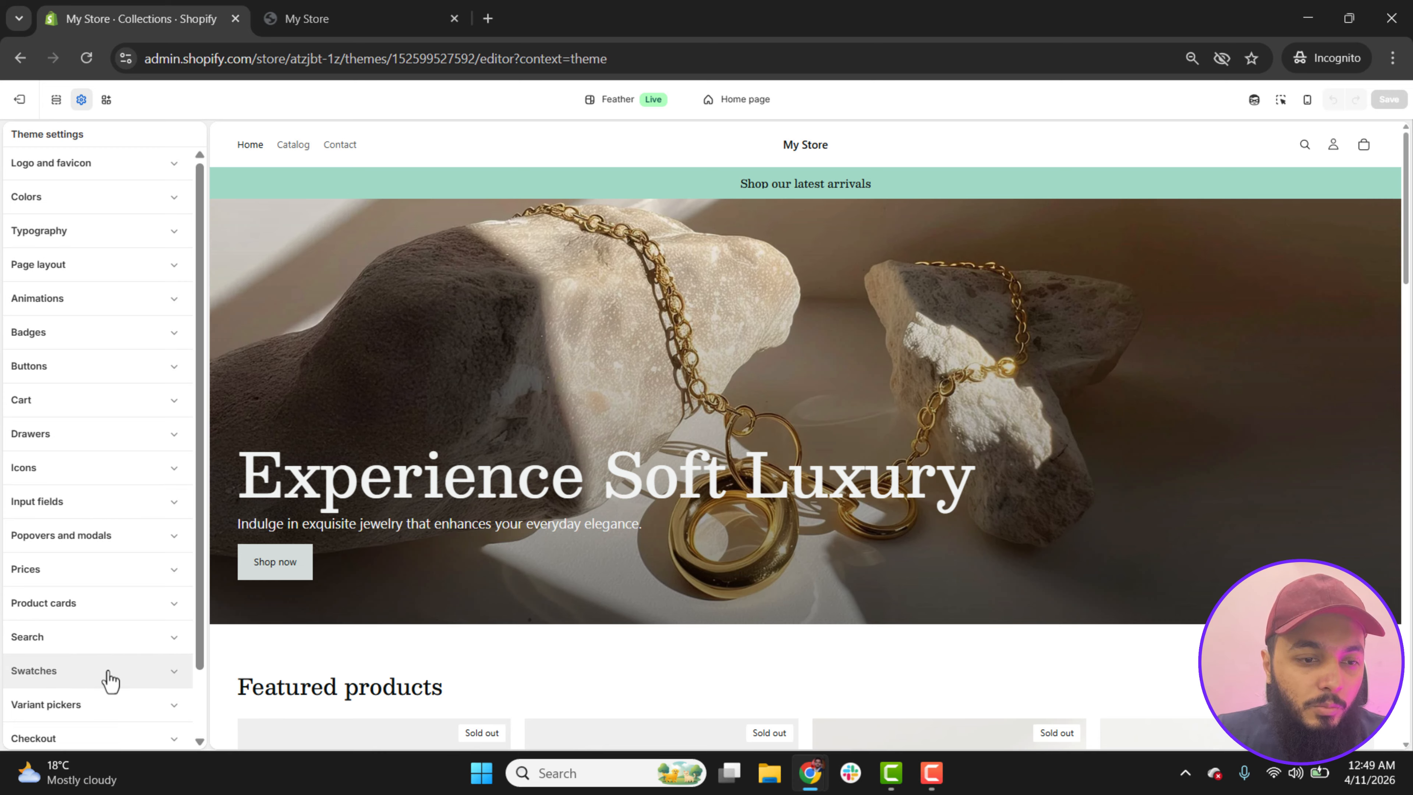
scroll(198, 668, down, 2)
scroll(198, 668, up, 2)
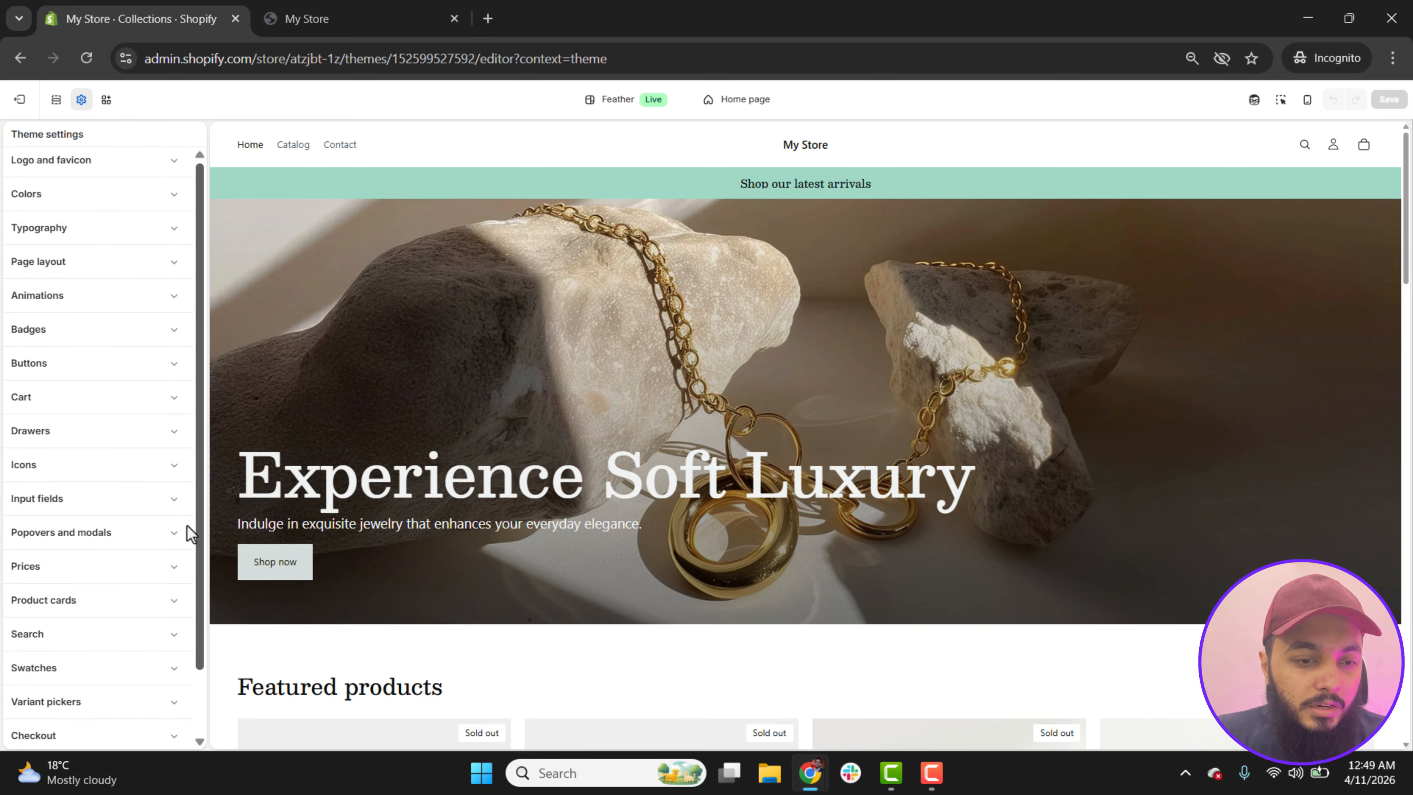
click(56, 103)
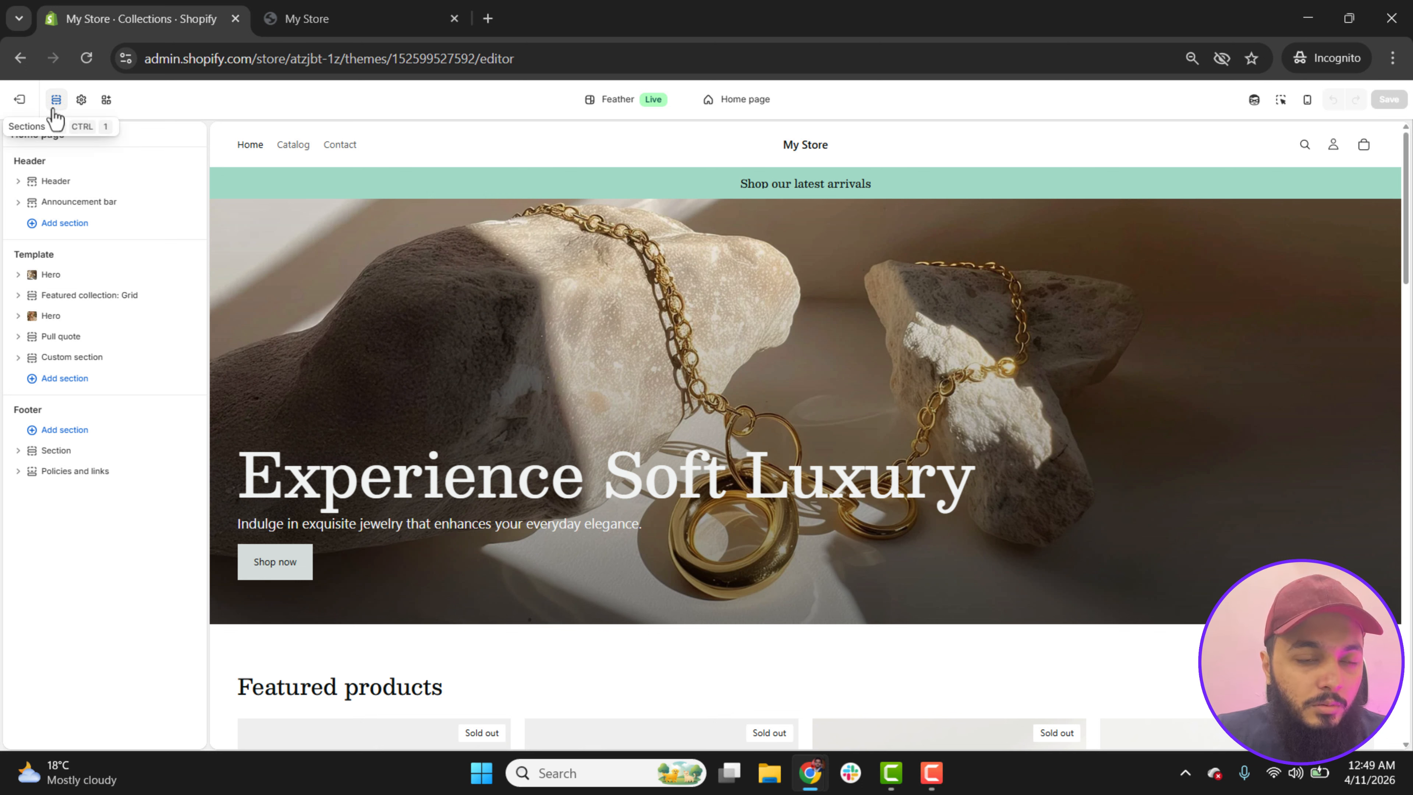
click(105, 100)
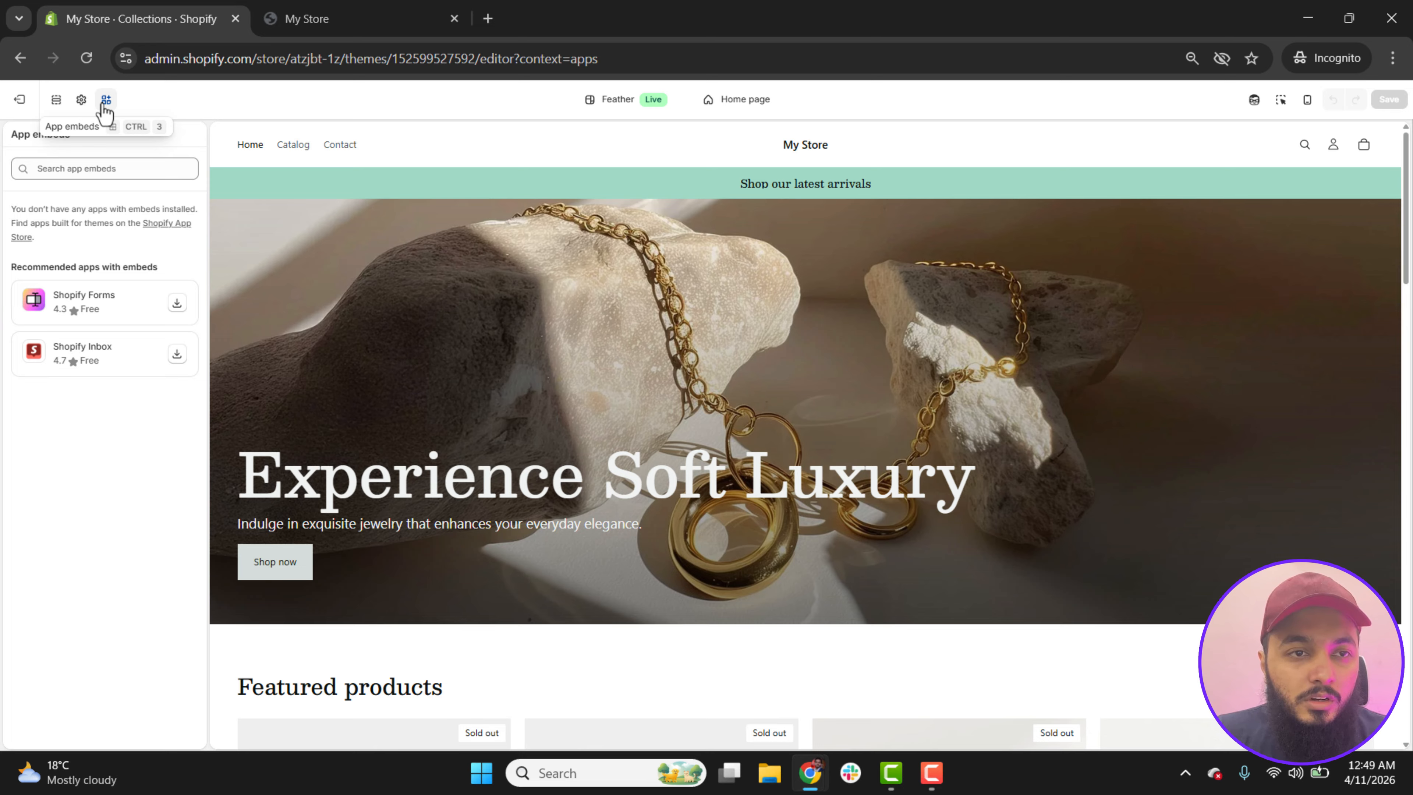
click(62, 105)
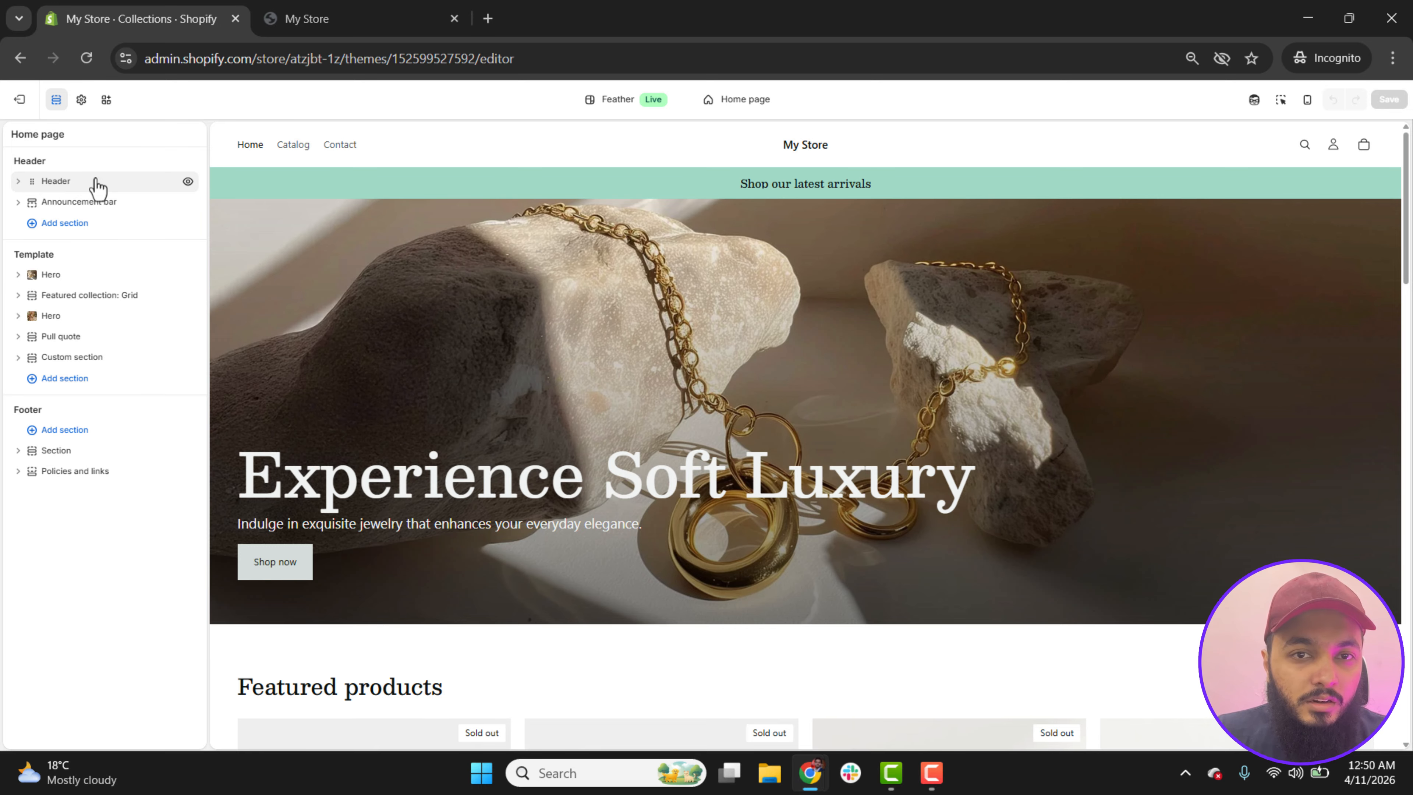
Step: View the Header settings, and use the preview inspector to view settings for the Featured collection grid and second hero's text
click(62, 186)
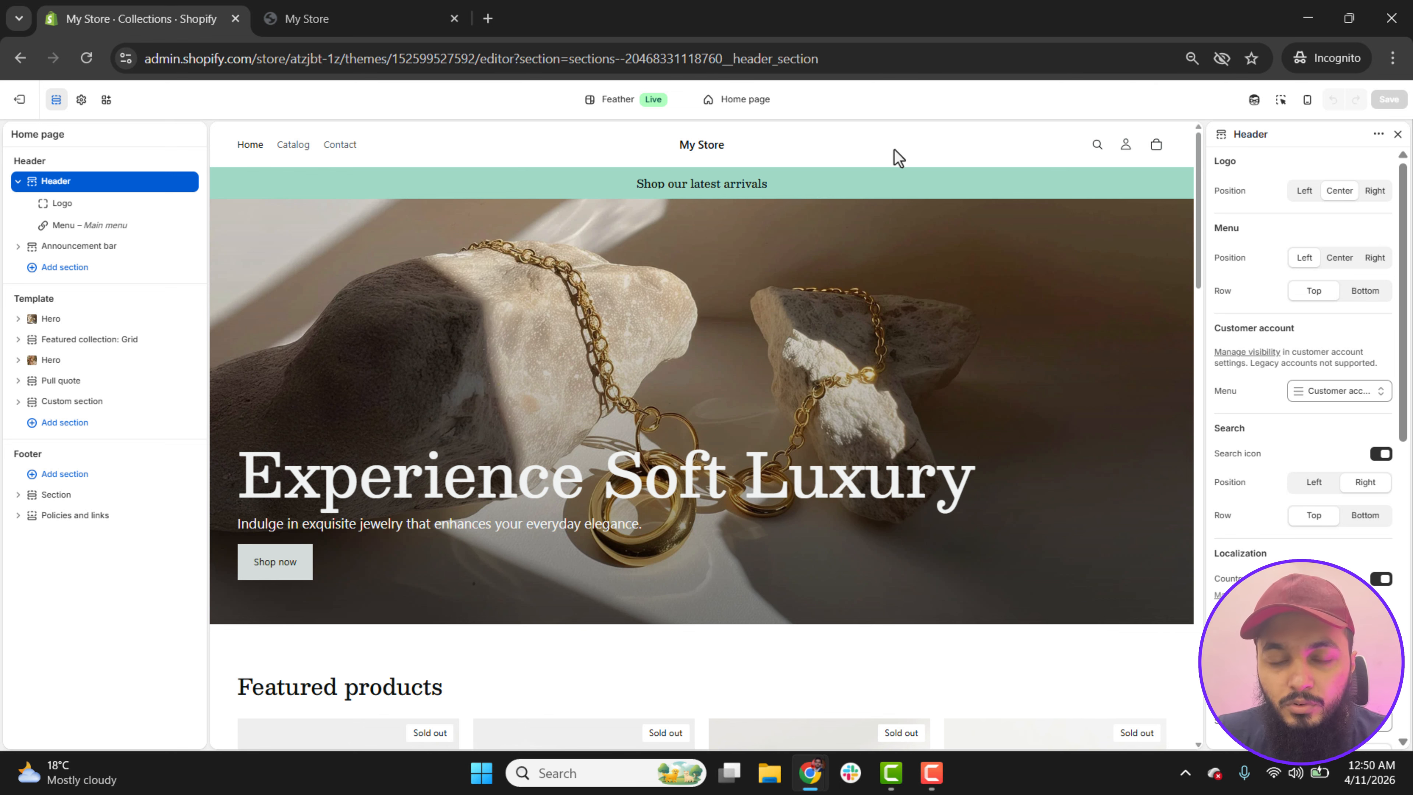
click(1281, 100)
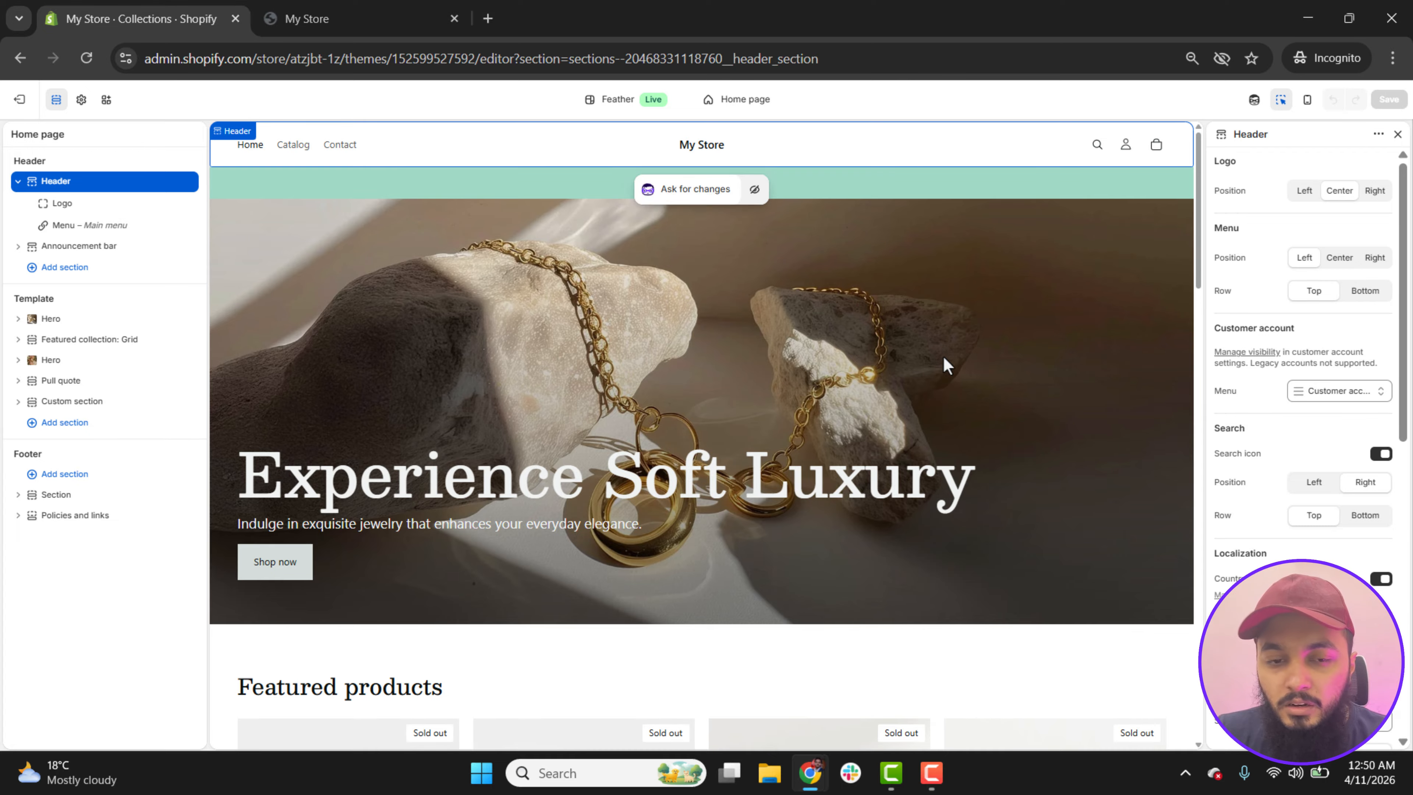
scroll(1034, 530, down, 4)
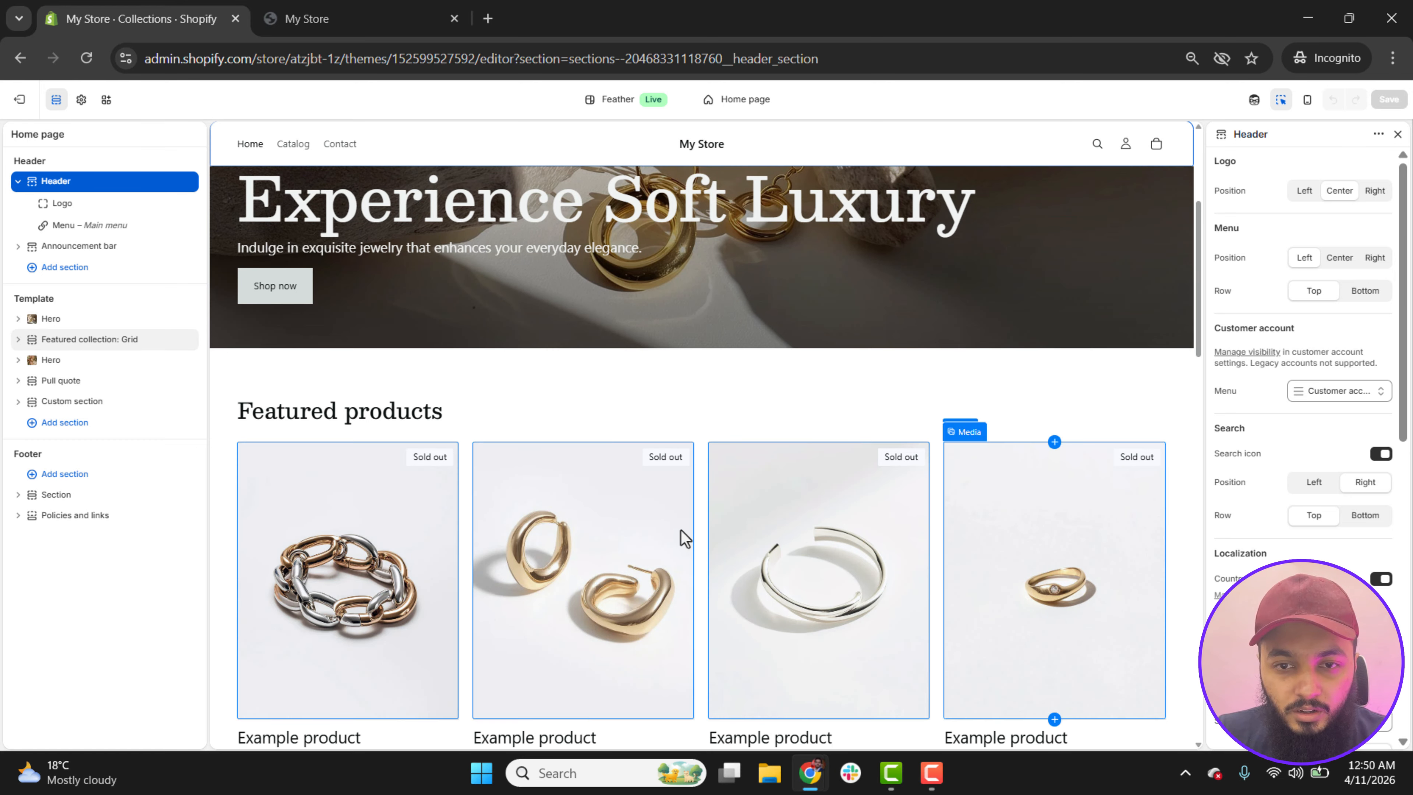
click(703, 517)
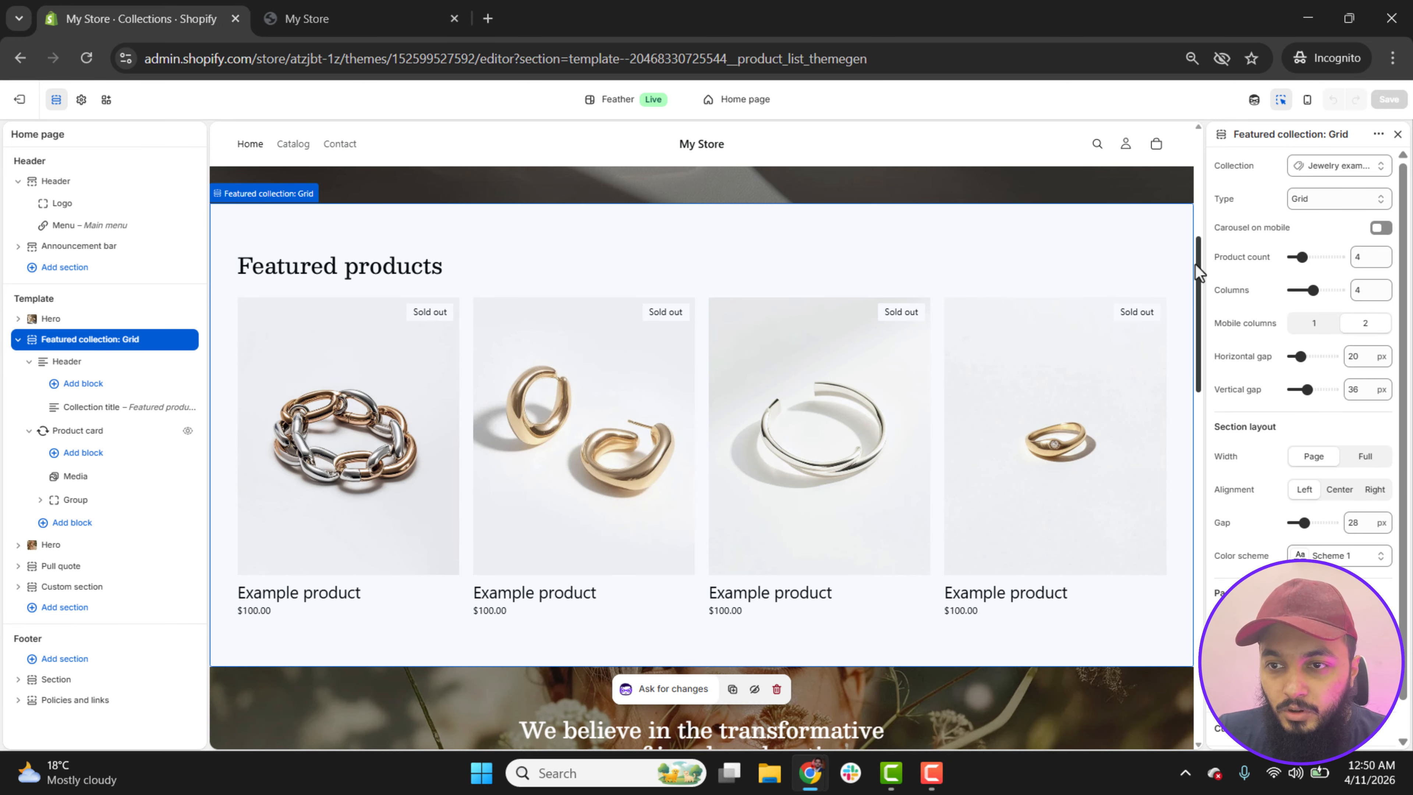
scroll(1198, 272, down, 6)
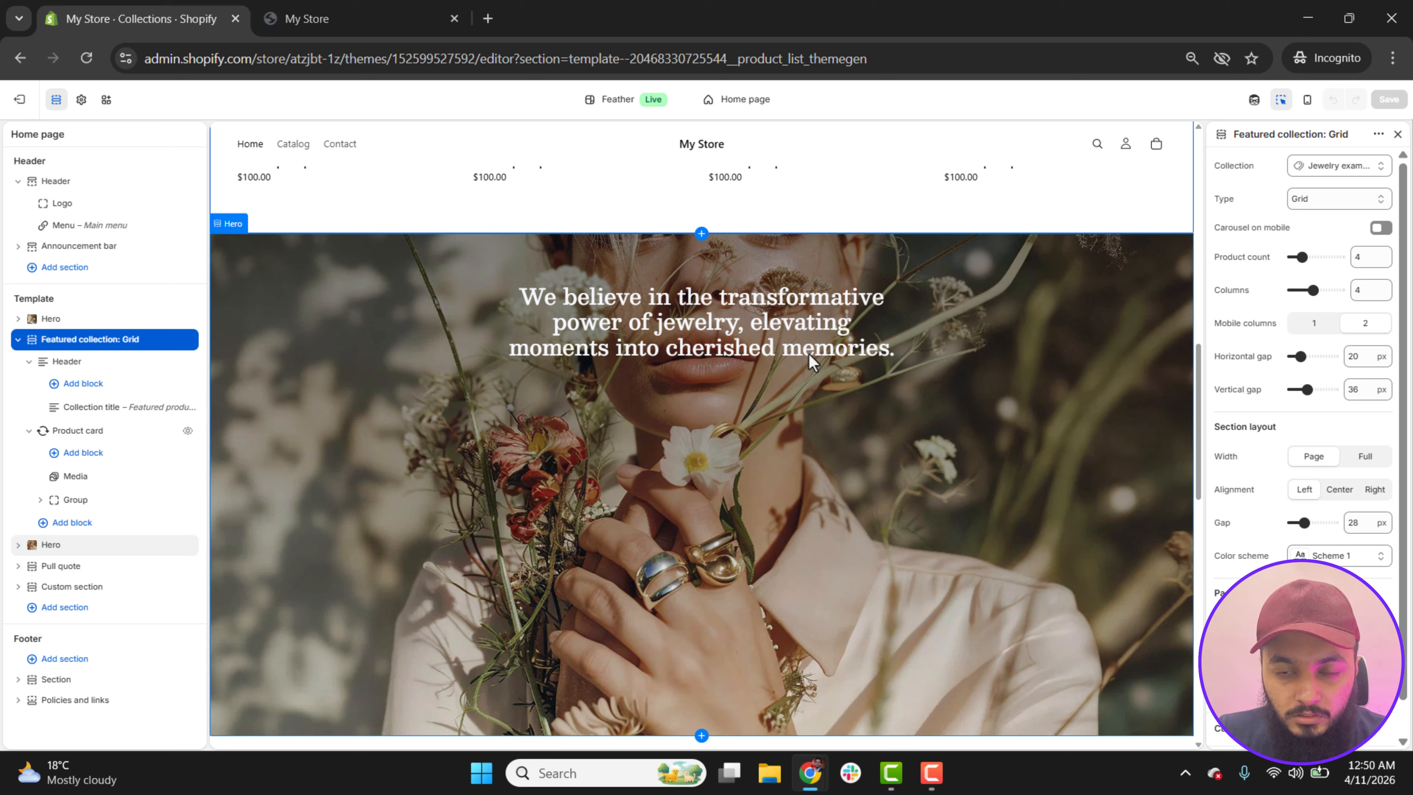
click(814, 343)
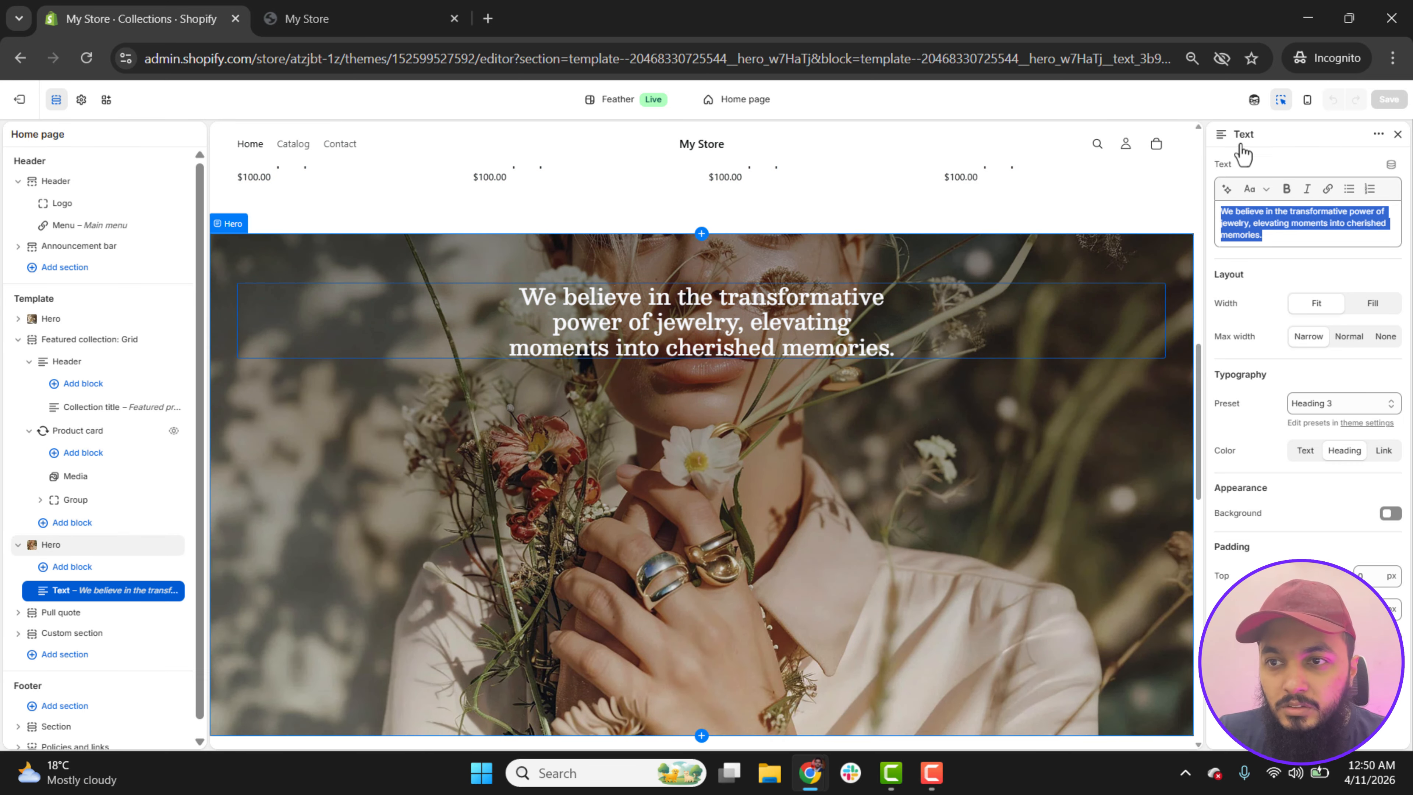
click(1281, 103)
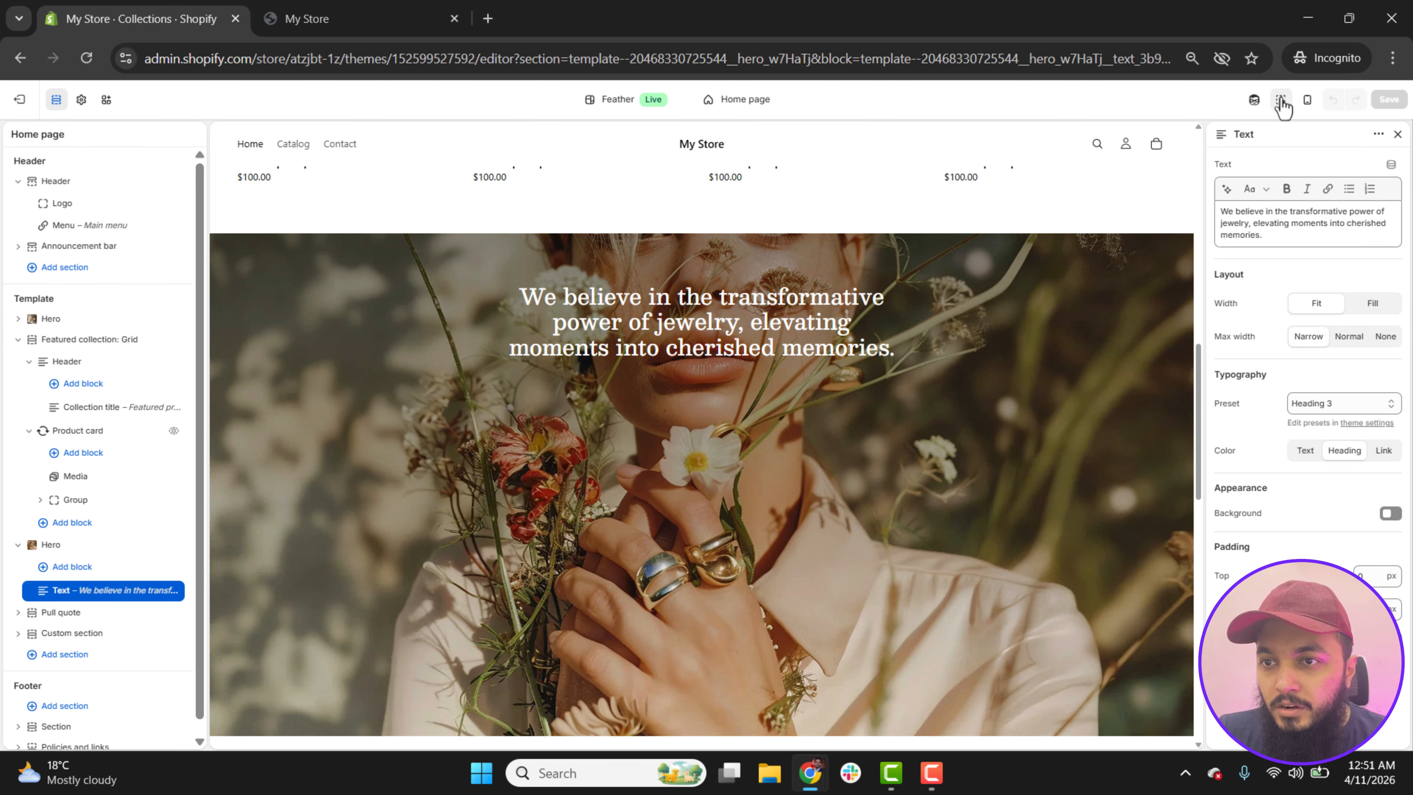
Step: Open and close the Sidekick assistant, and check the homepage in mobile view before returning to desktop view
click(1253, 103)
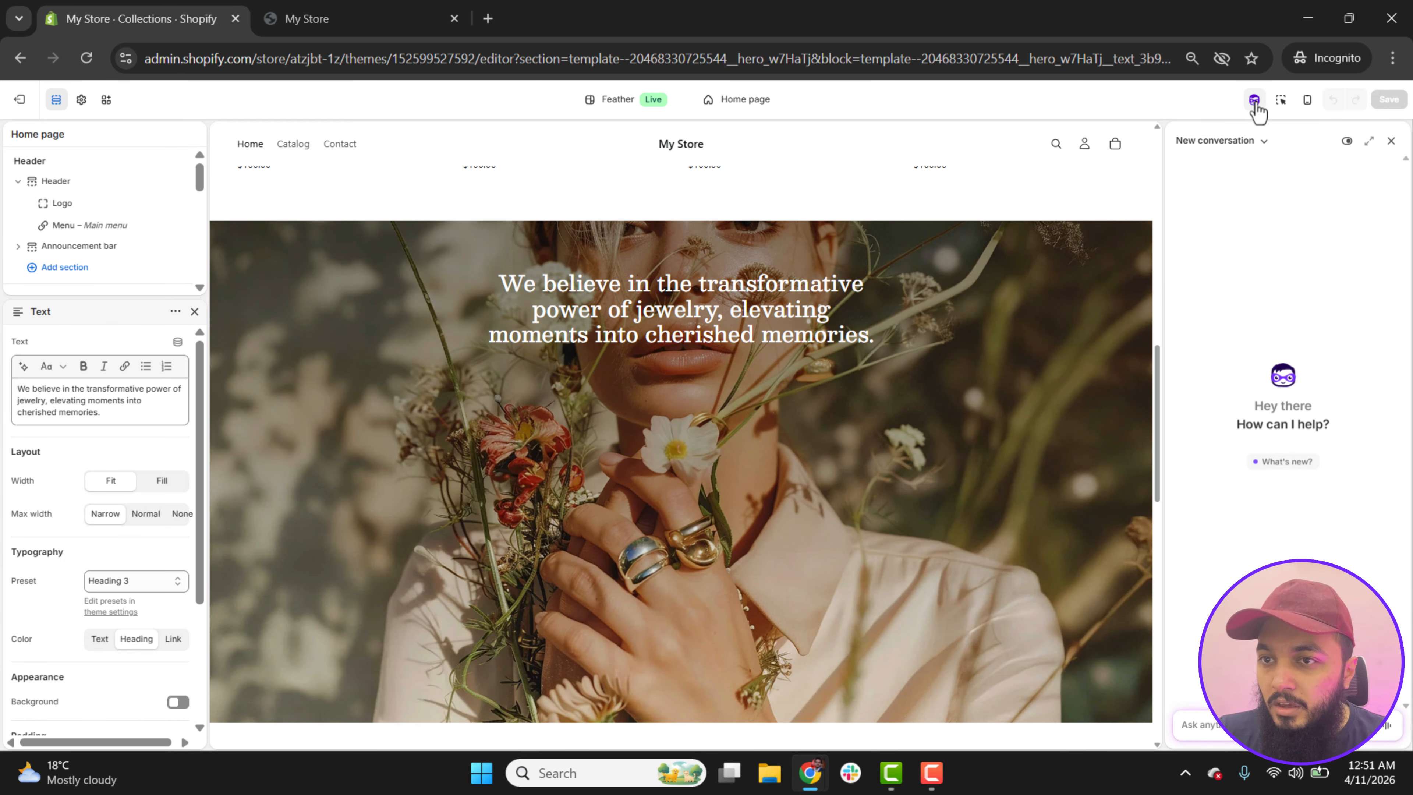
click(1254, 102)
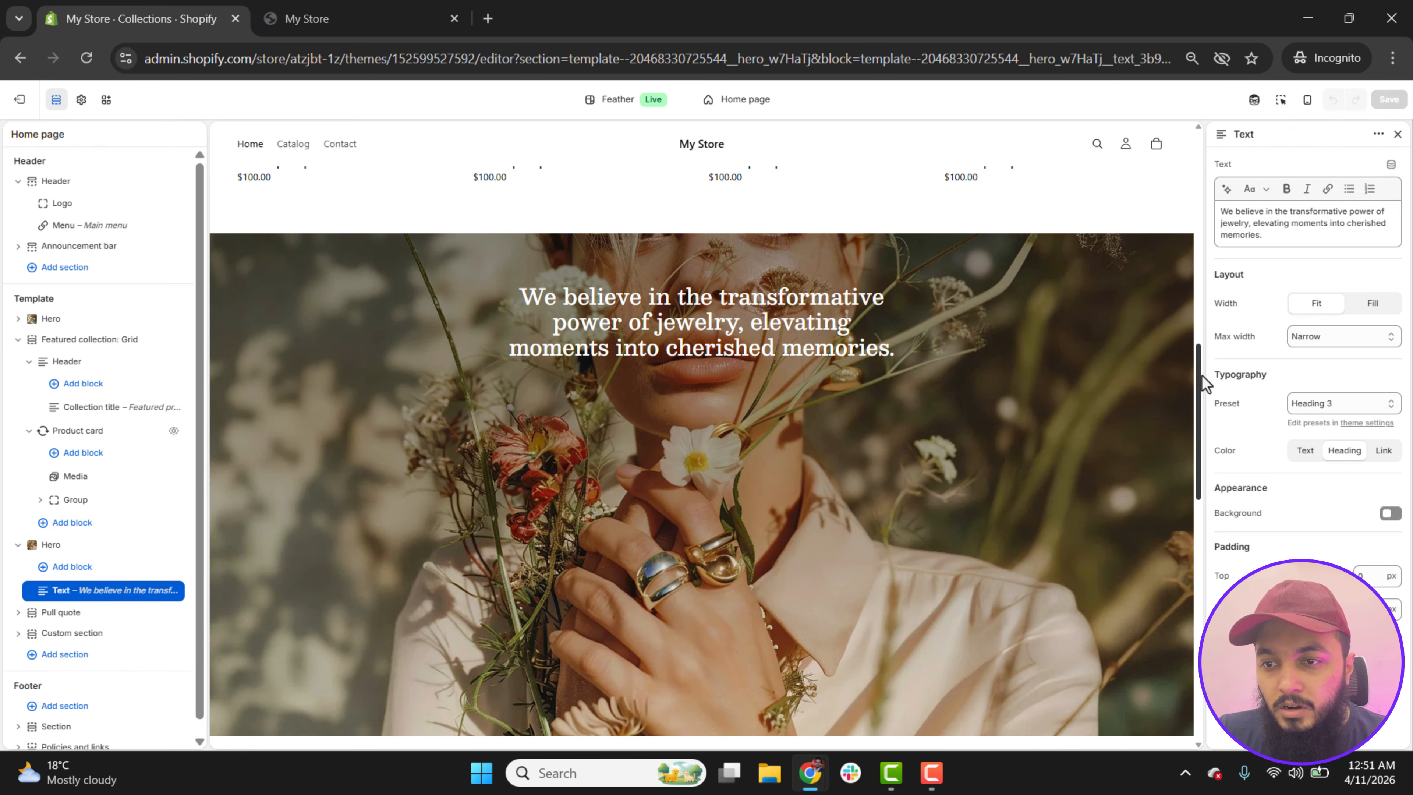
drag(1199, 378, 1204, 155)
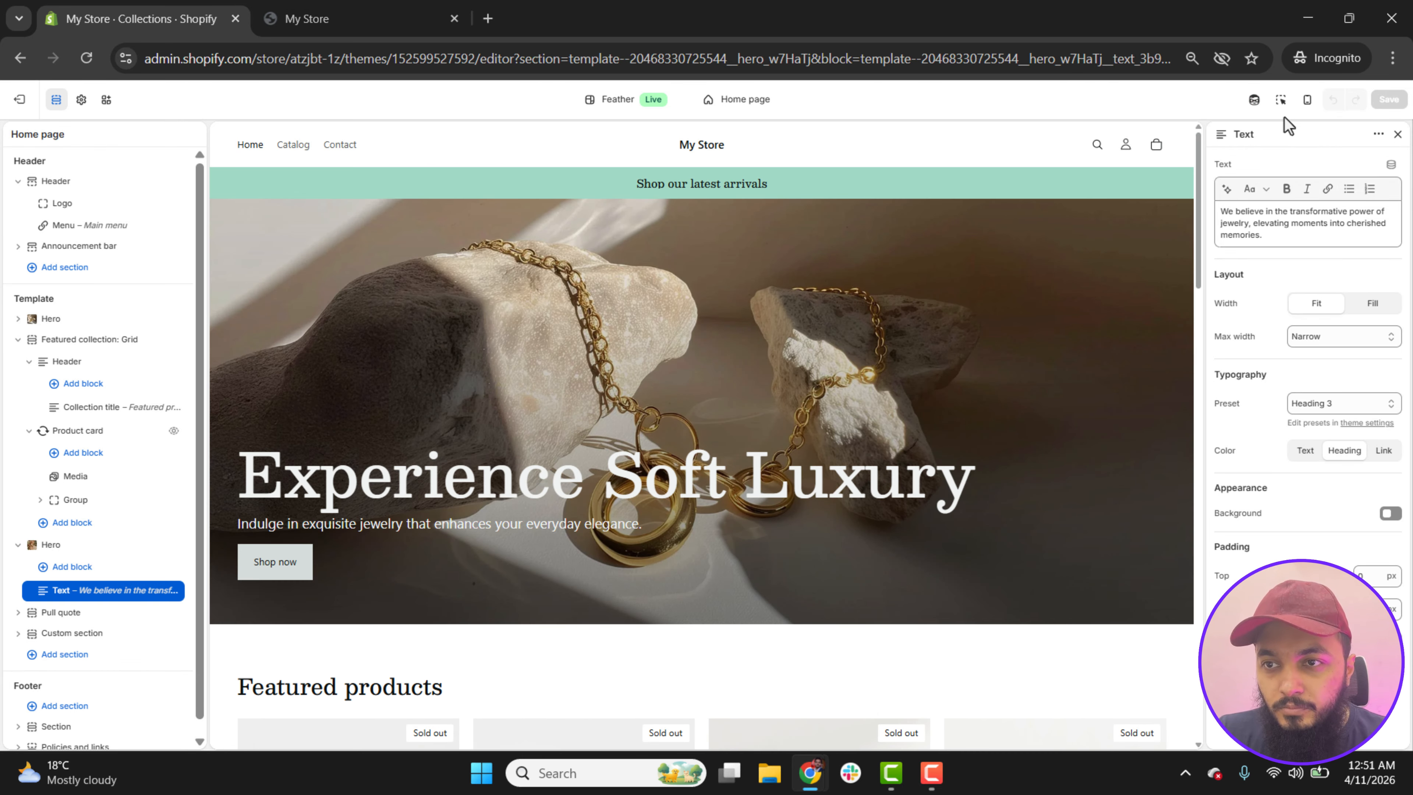
click(1308, 100)
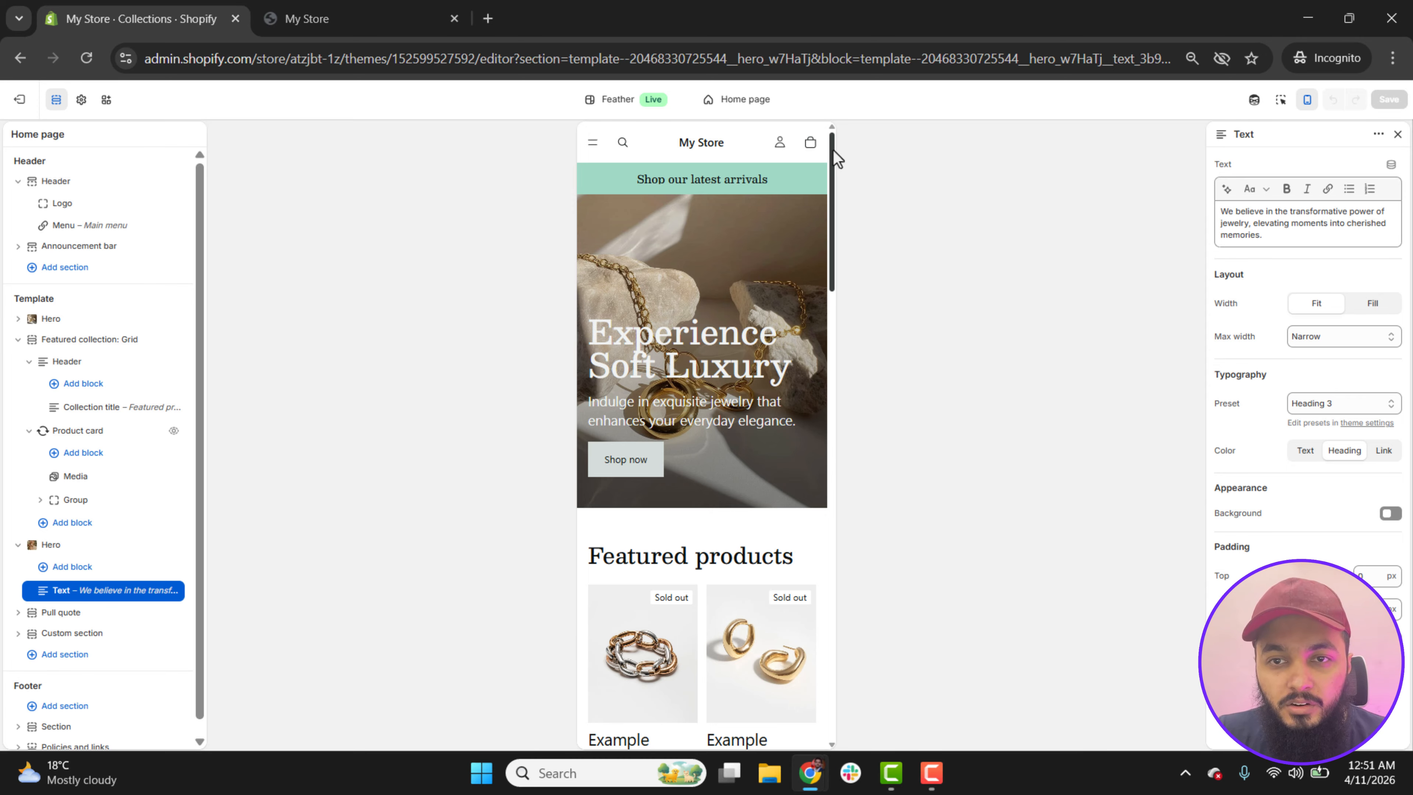
drag(833, 158, 849, 105)
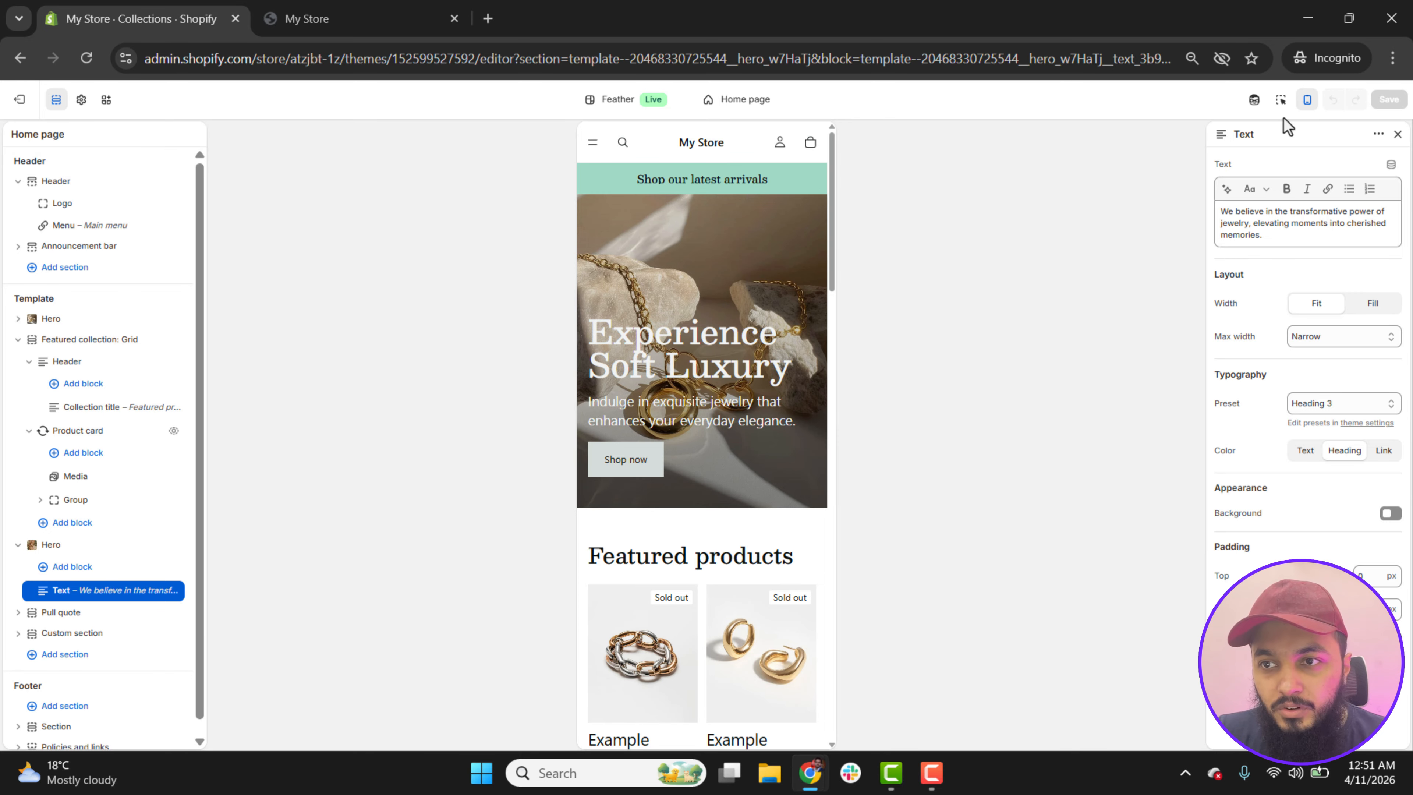
click(1307, 100)
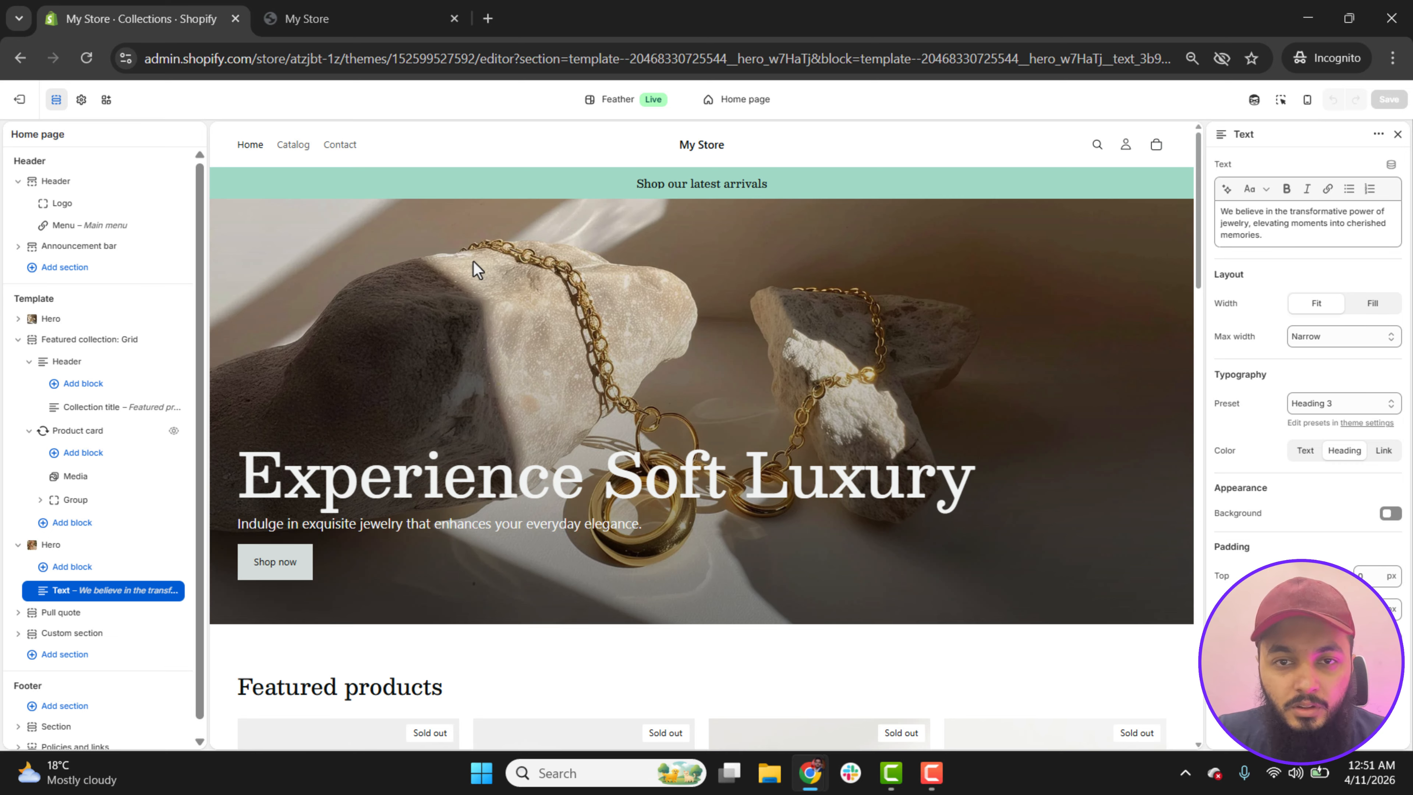
Step: Set the existing Luxe Jewels logo image as the theme's default logo, starting from the header's Logo block
click(18, 341)
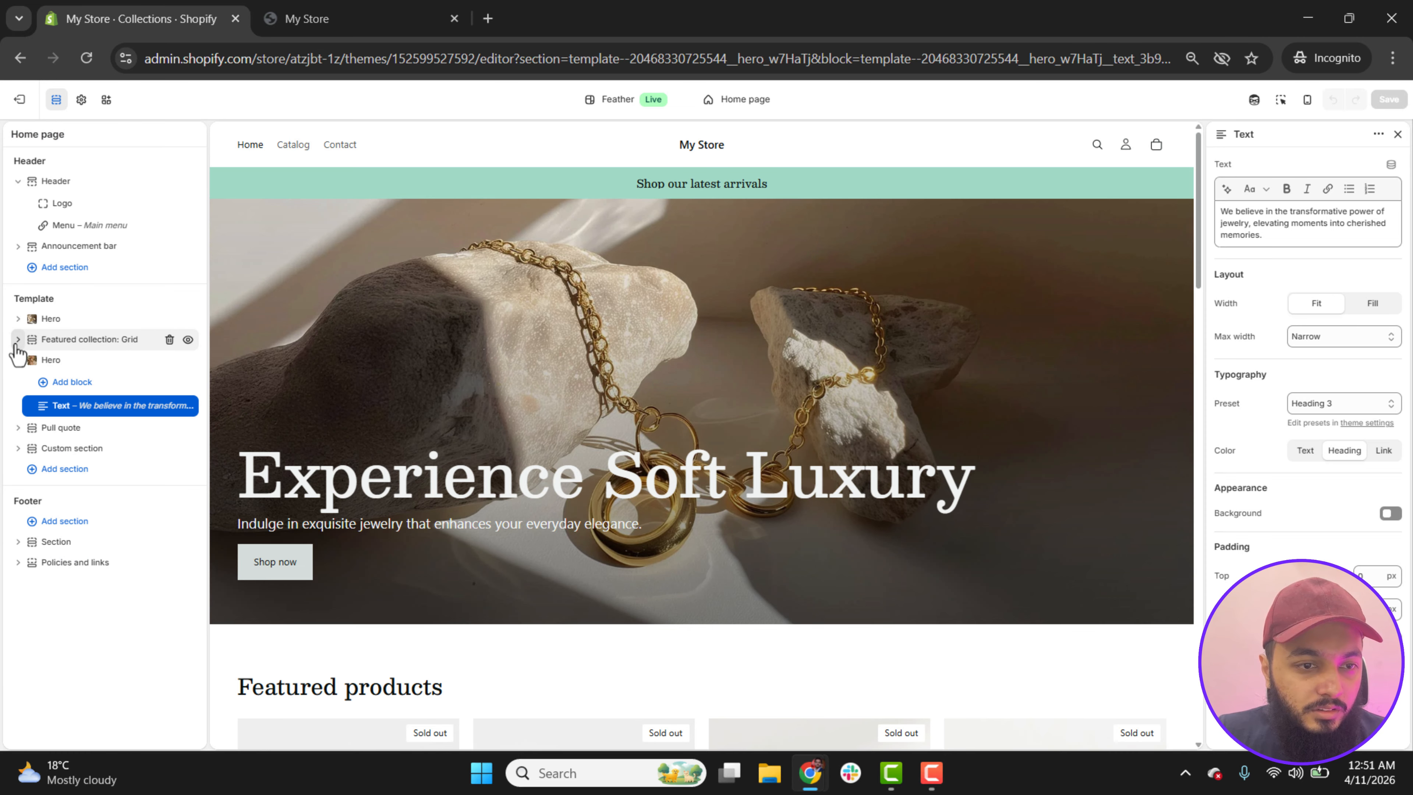
click(18, 360)
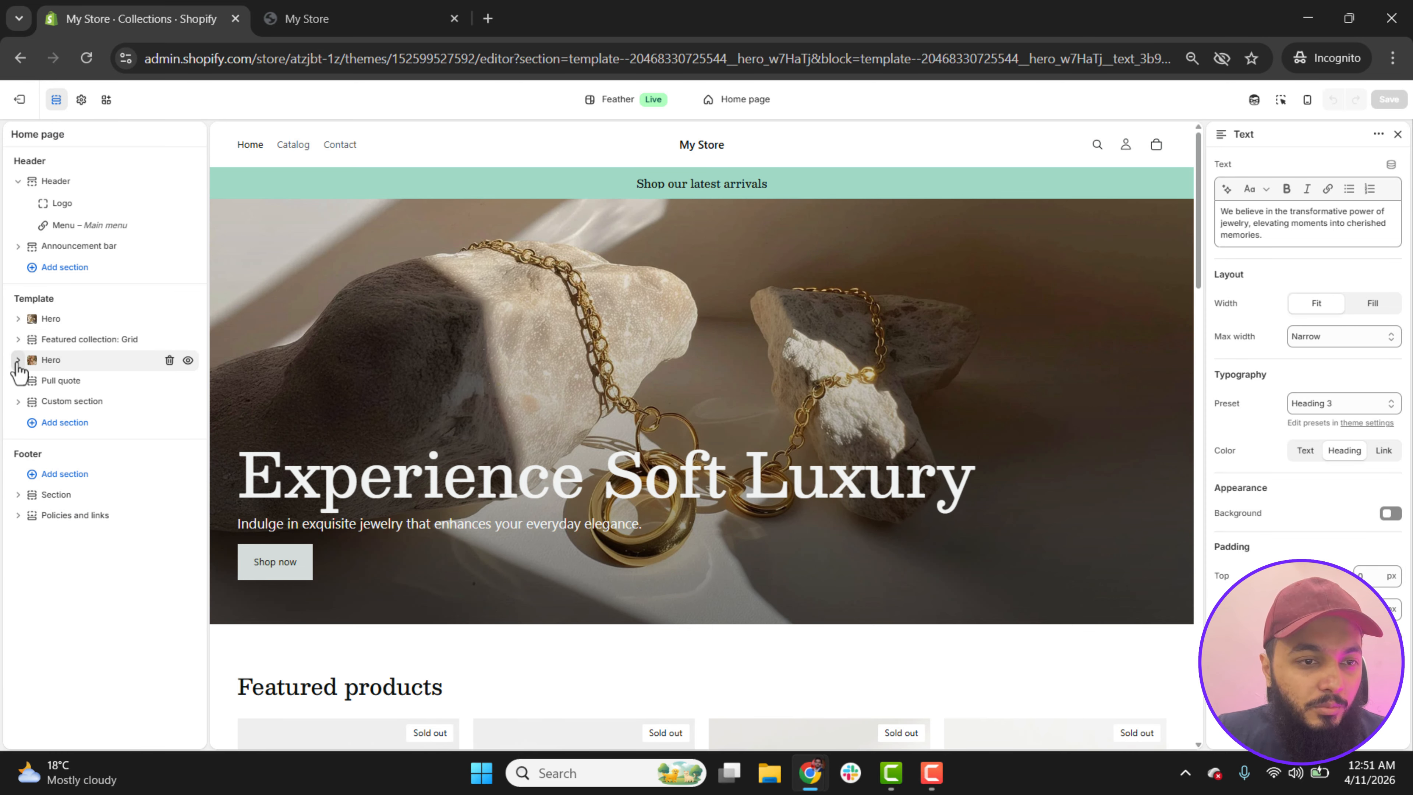
click(59, 186)
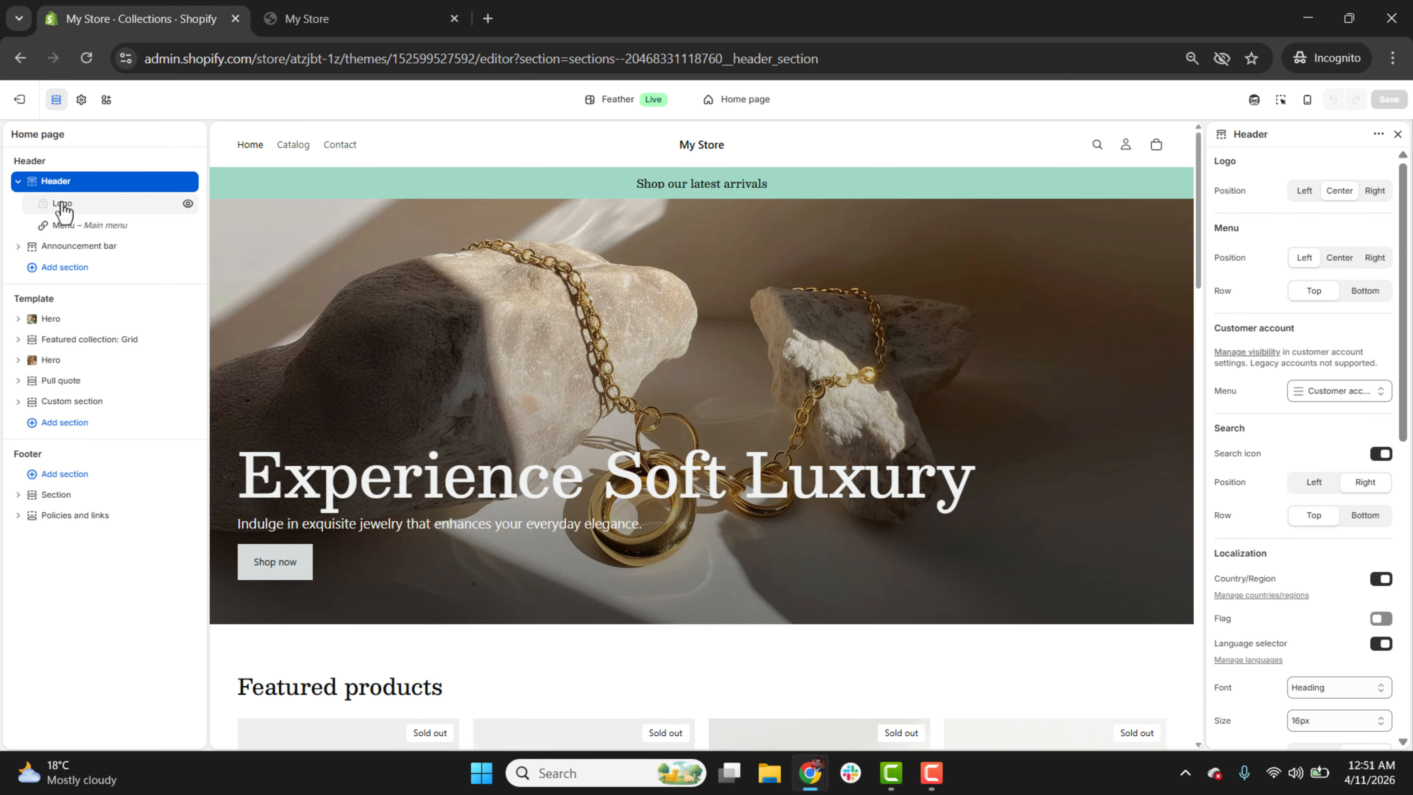
click(62, 208)
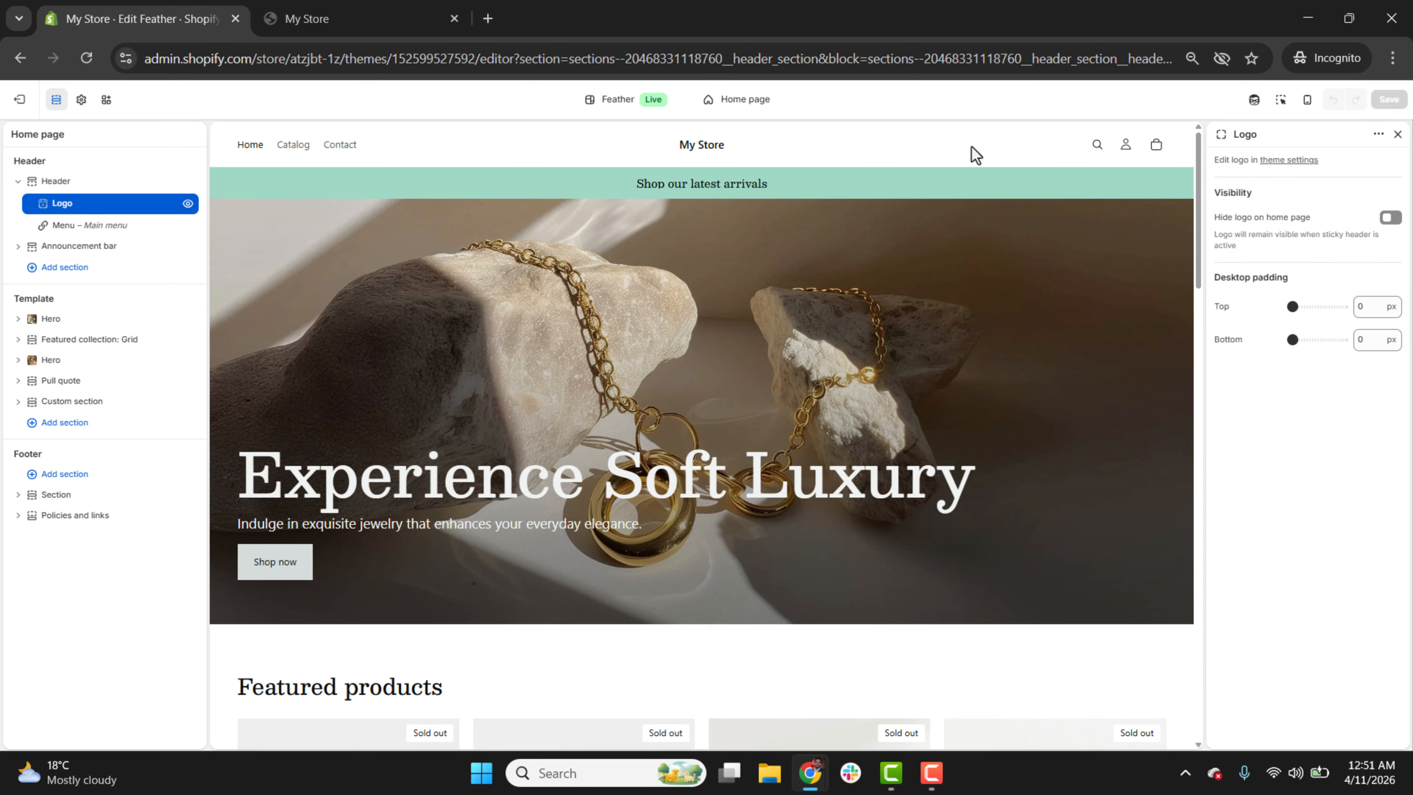
click(1290, 161)
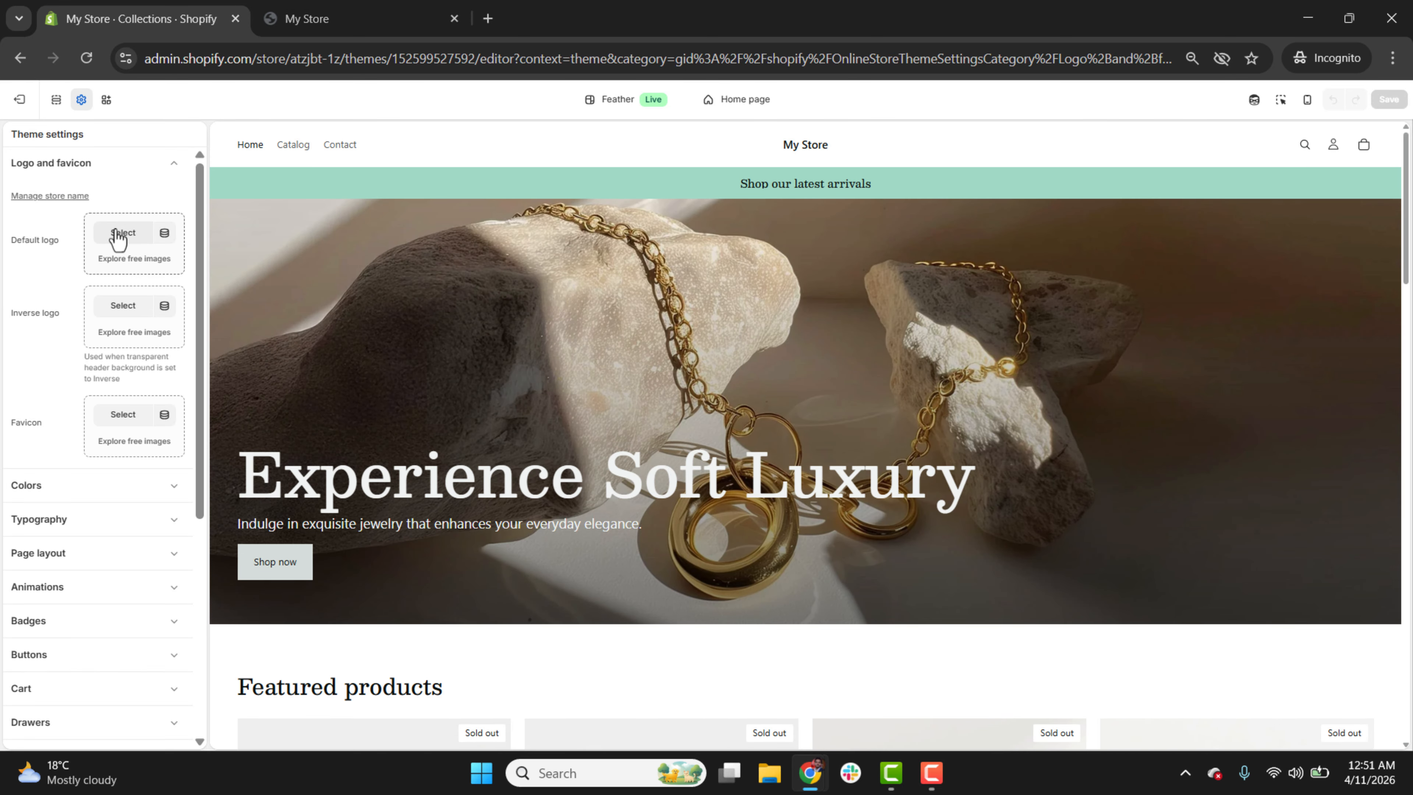
click(118, 233)
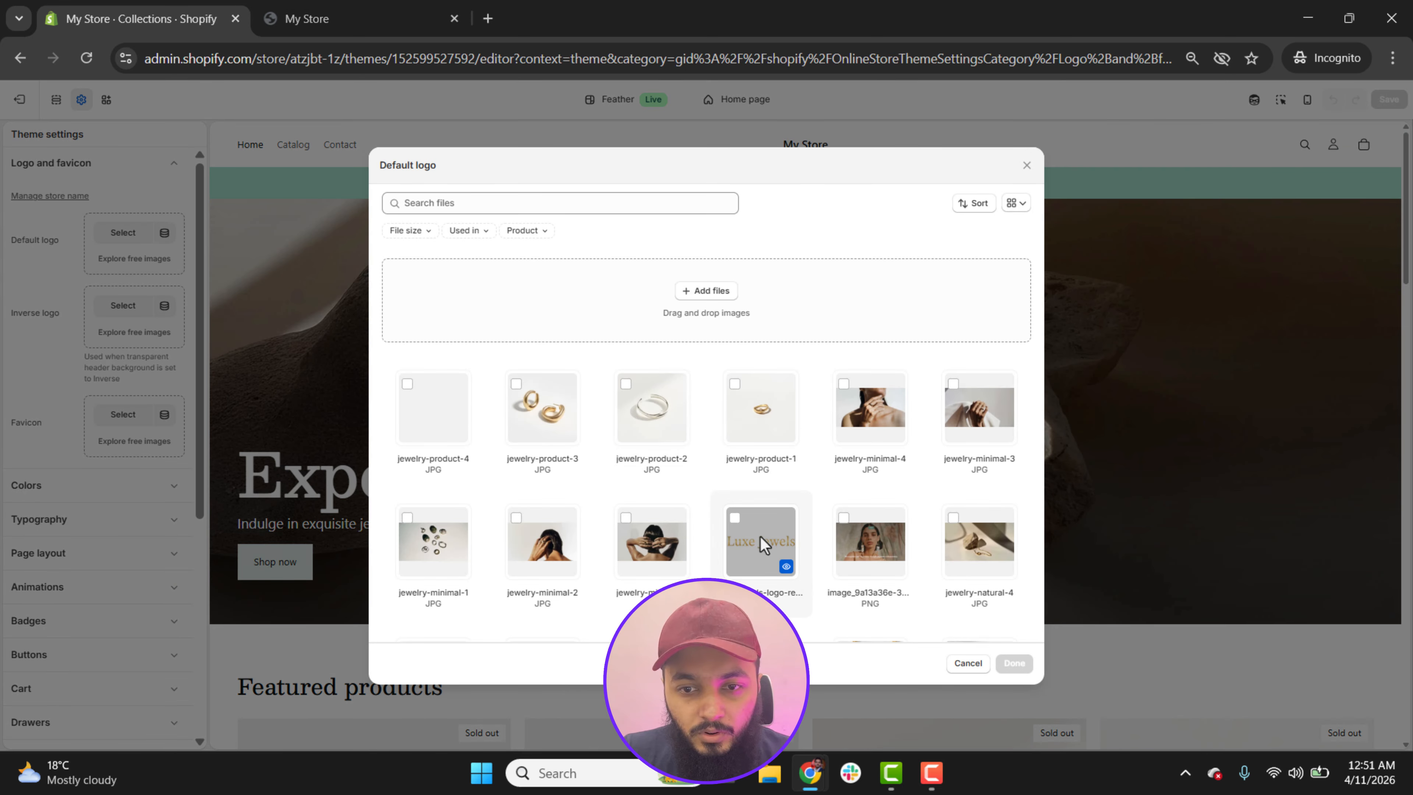
click(763, 542)
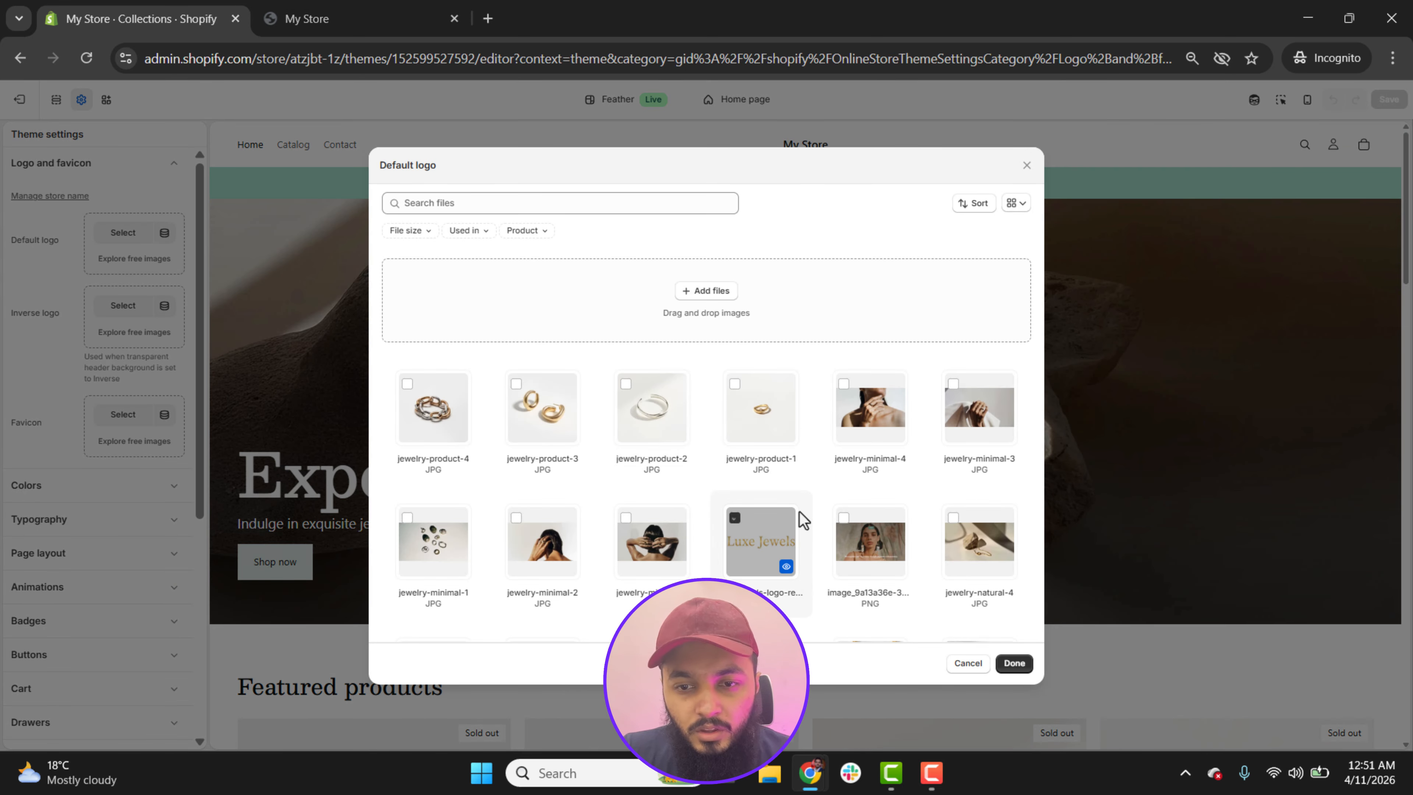
click(1014, 663)
Step: Switch to the Gemini conversation to view the Luxe Jewelry text logo, and return to the Shopify theme editor
mouse_move(811, 784)
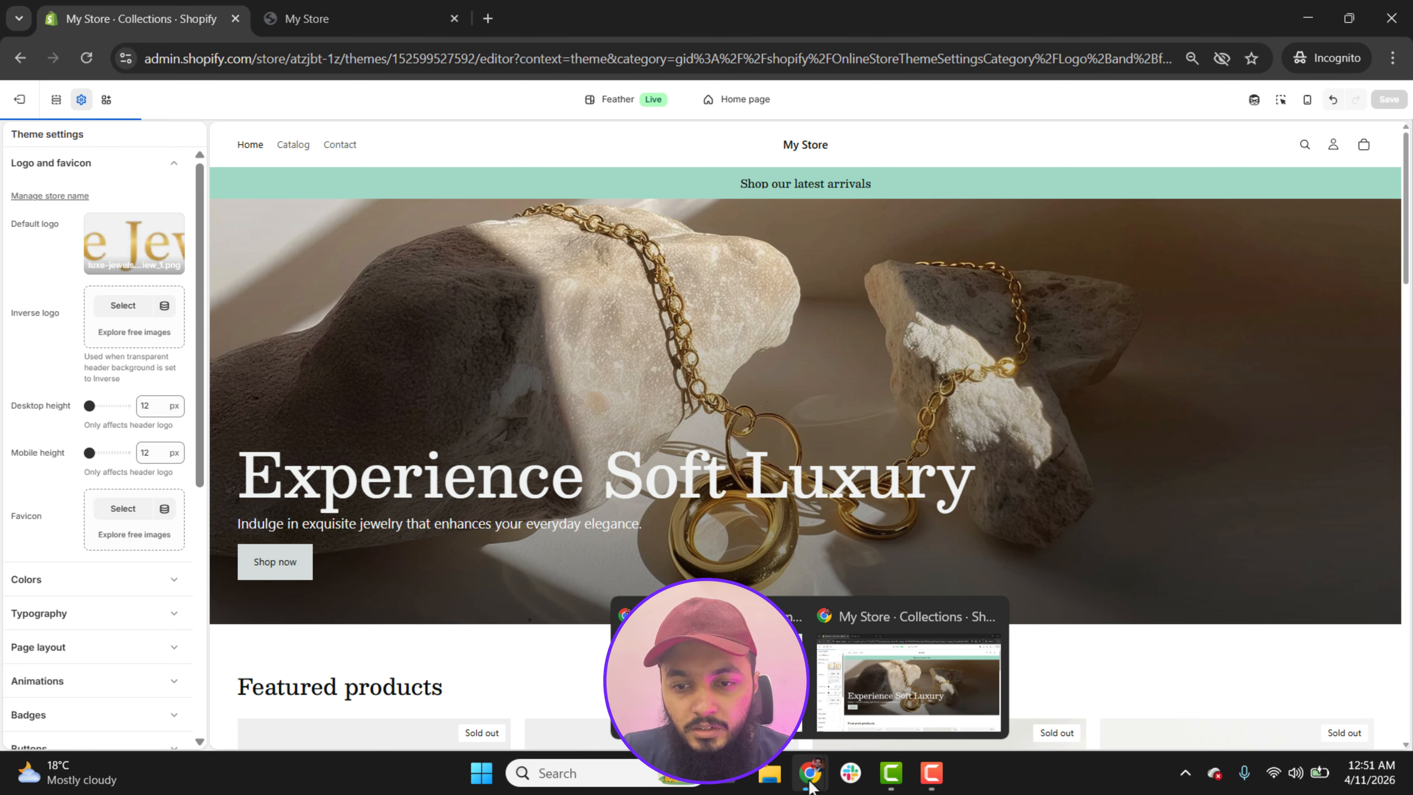
click(754, 704)
click(993, 20)
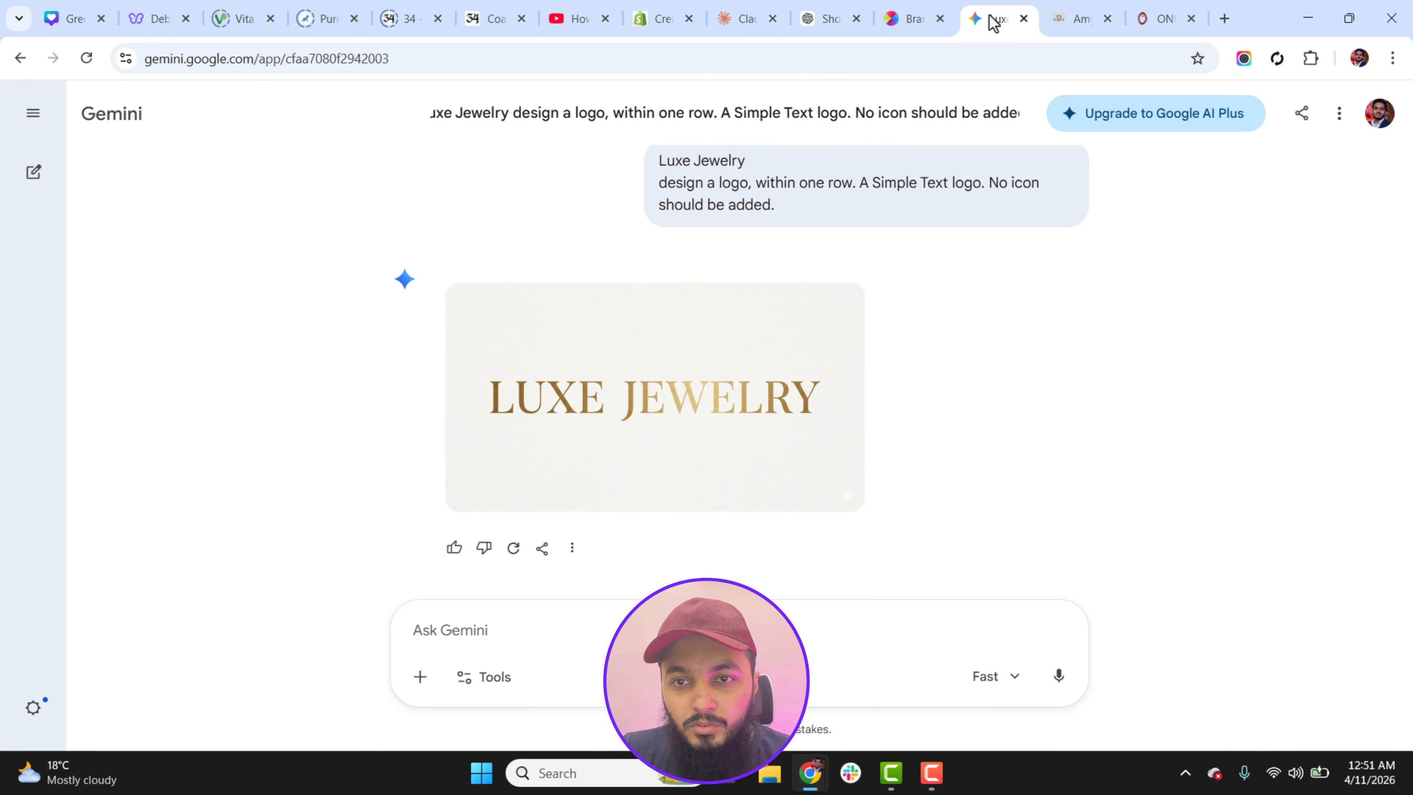
mouse_move(622, 420)
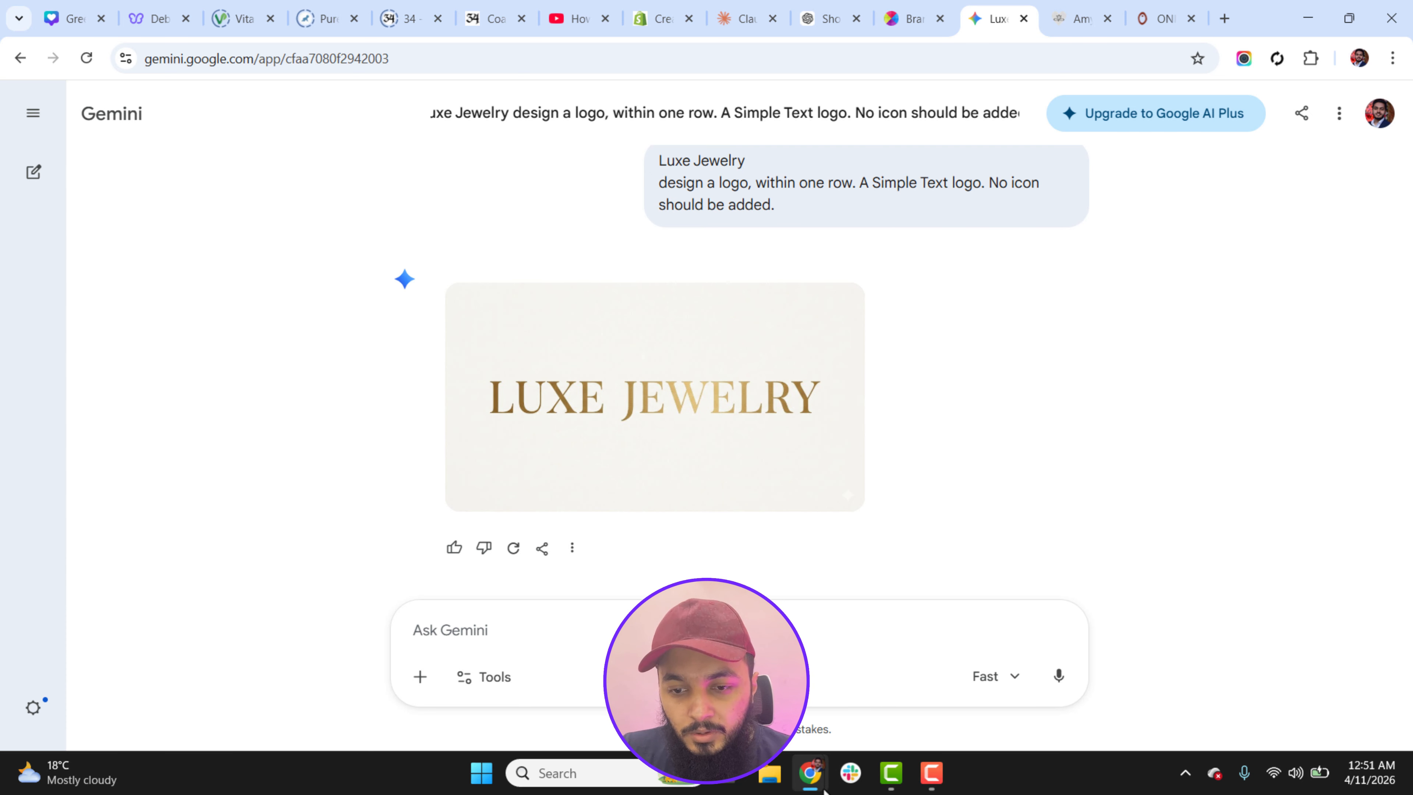
mouse_move(810, 772)
click(847, 705)
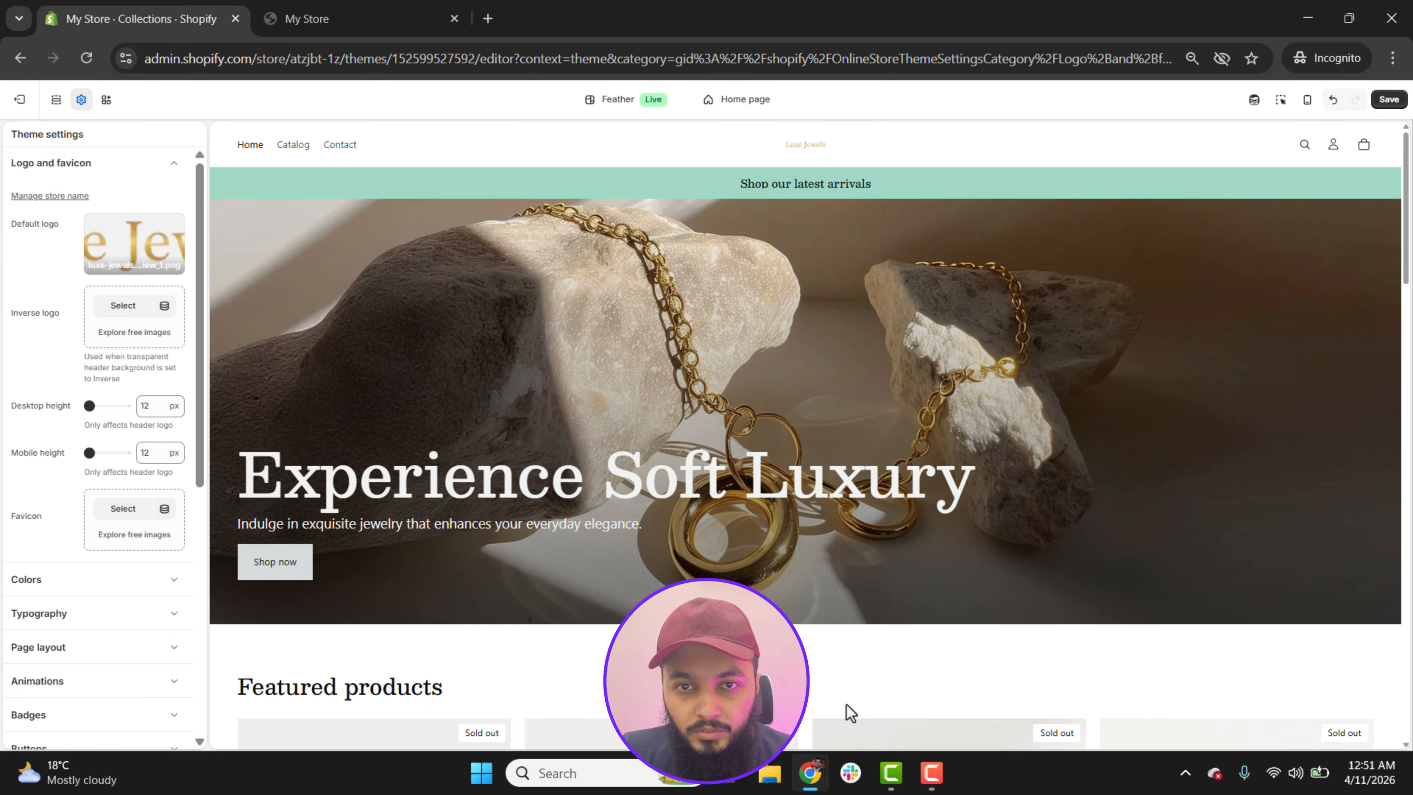
Step: Set the header logo's desktop height to 58 px
mouse_move(146, 246)
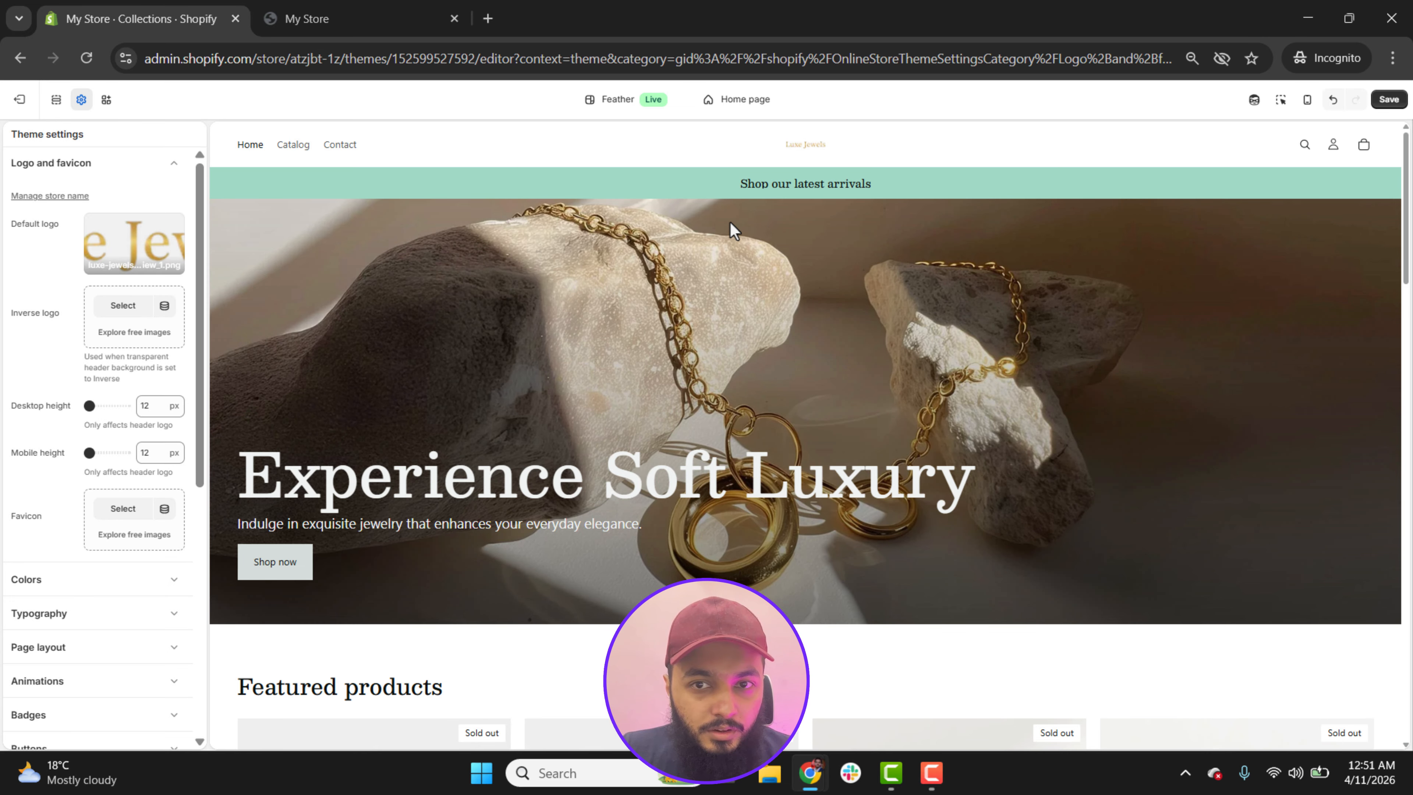
drag(90, 406, 107, 402)
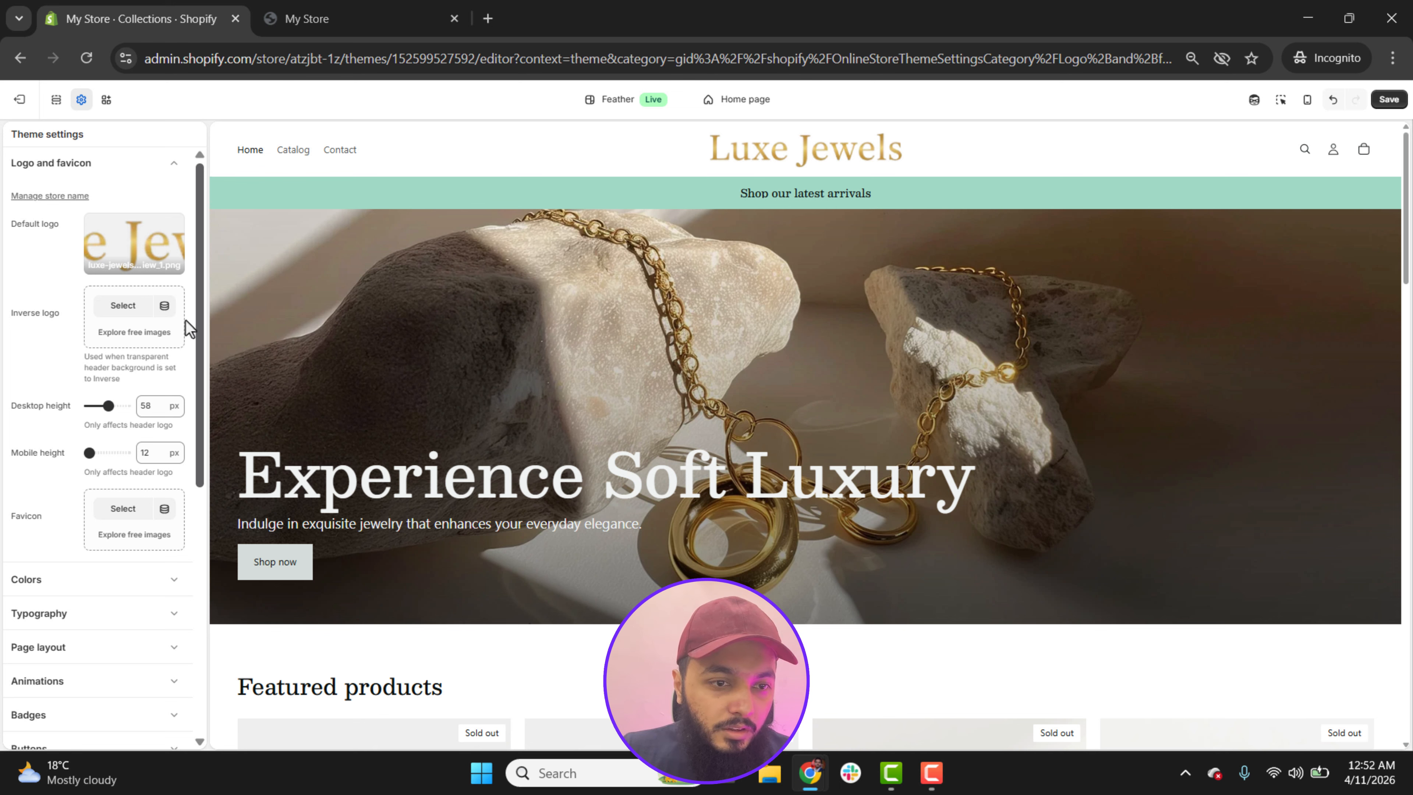
Step: Set the header logo's mobile height to 41 px while in mobile view, save the theme, and return to desktop view
click(1309, 100)
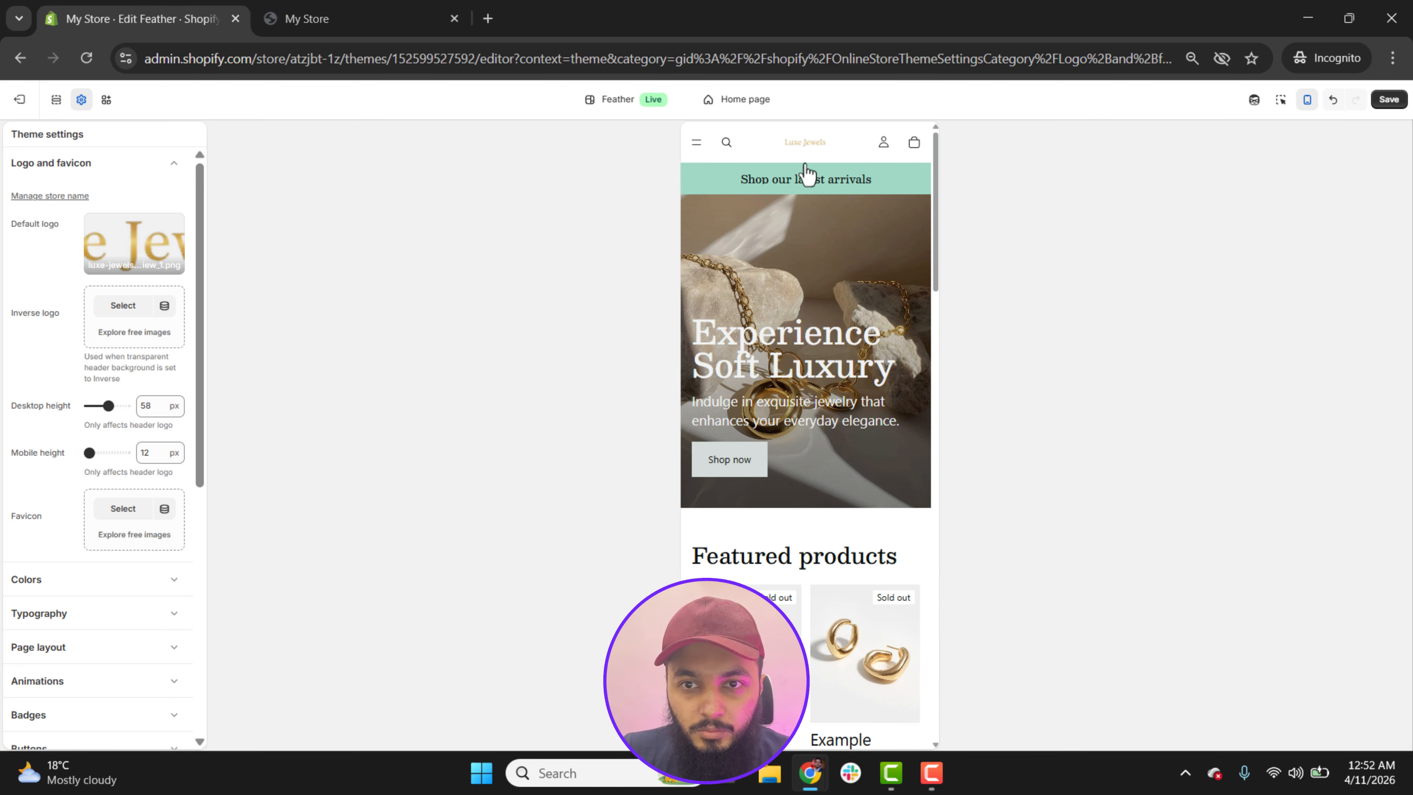
click(107, 452)
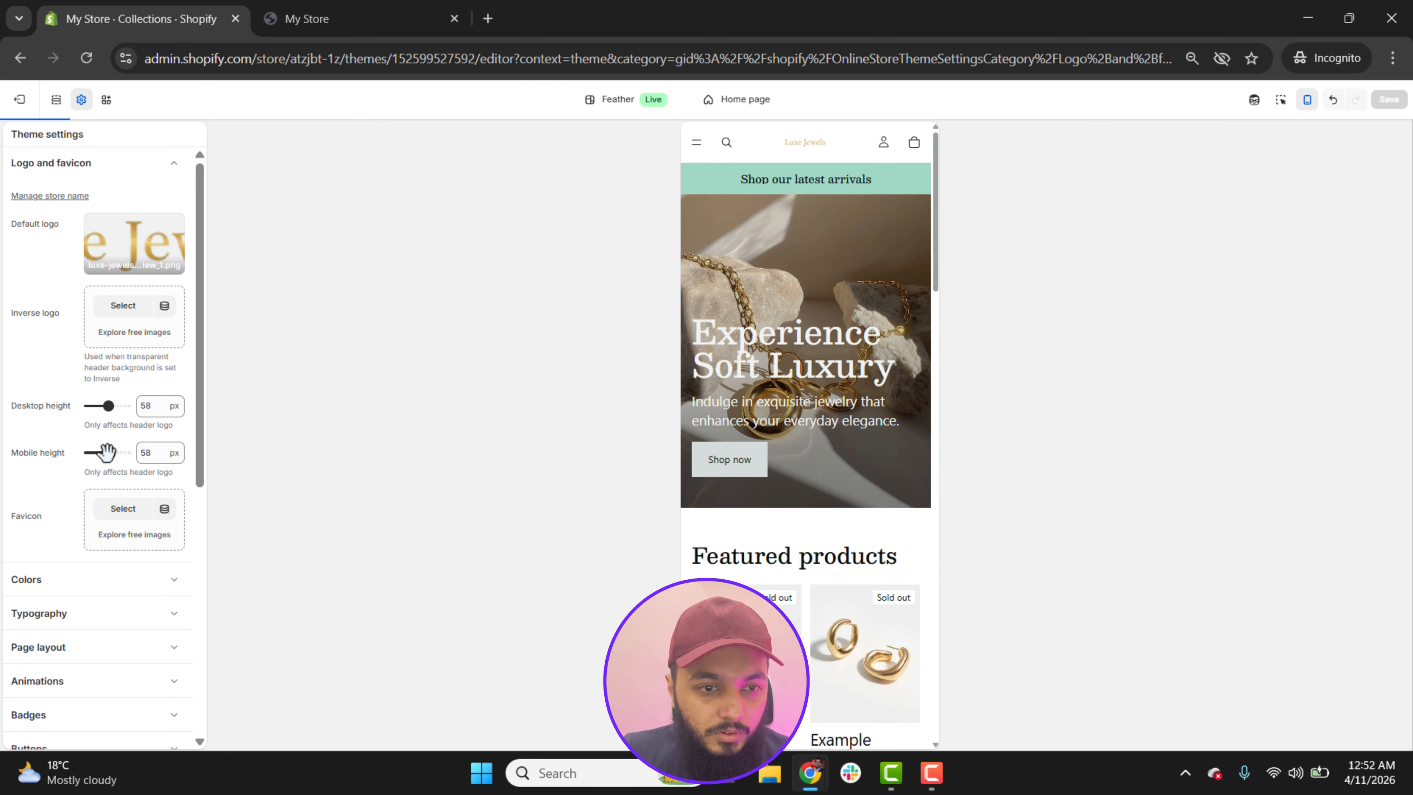
drag(107, 452, 99, 452)
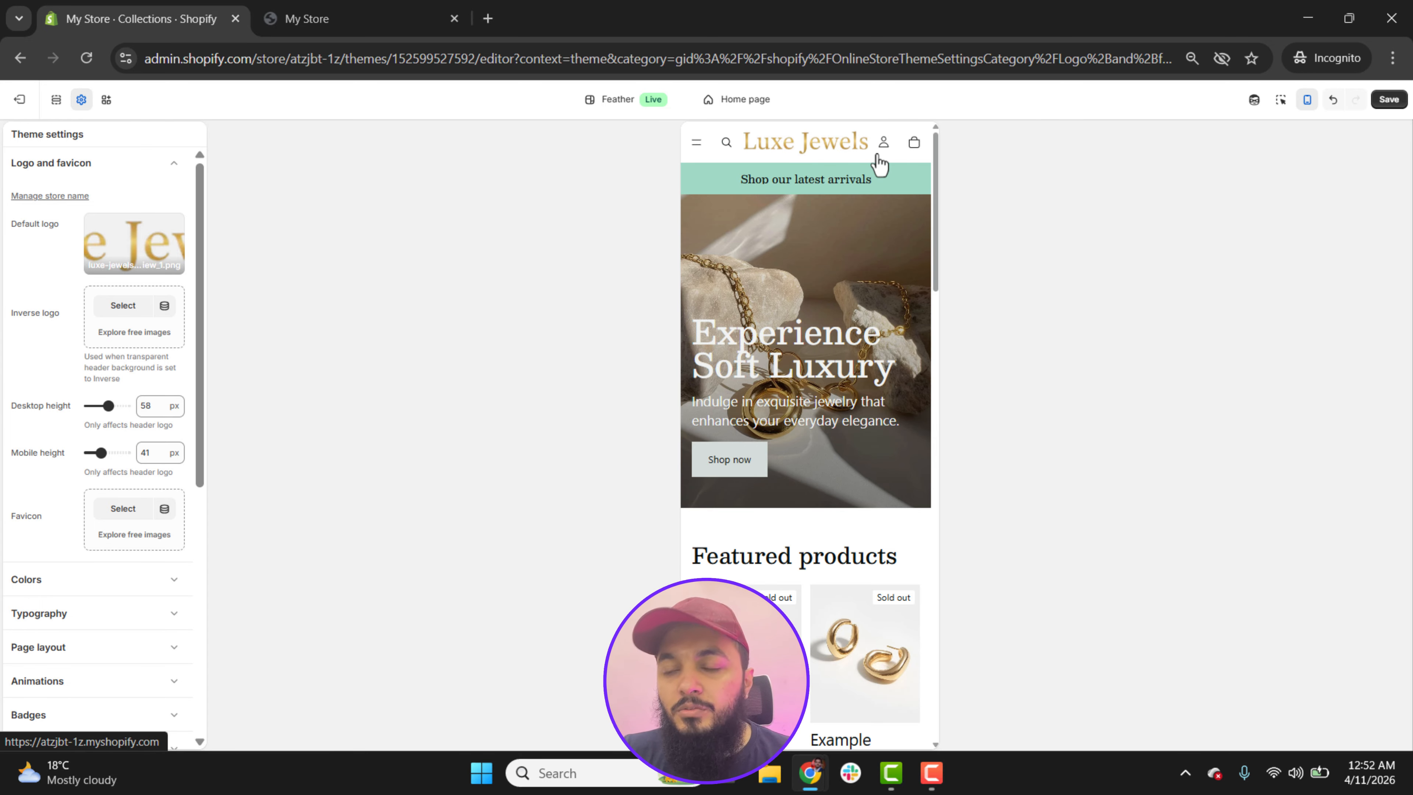
click(1391, 103)
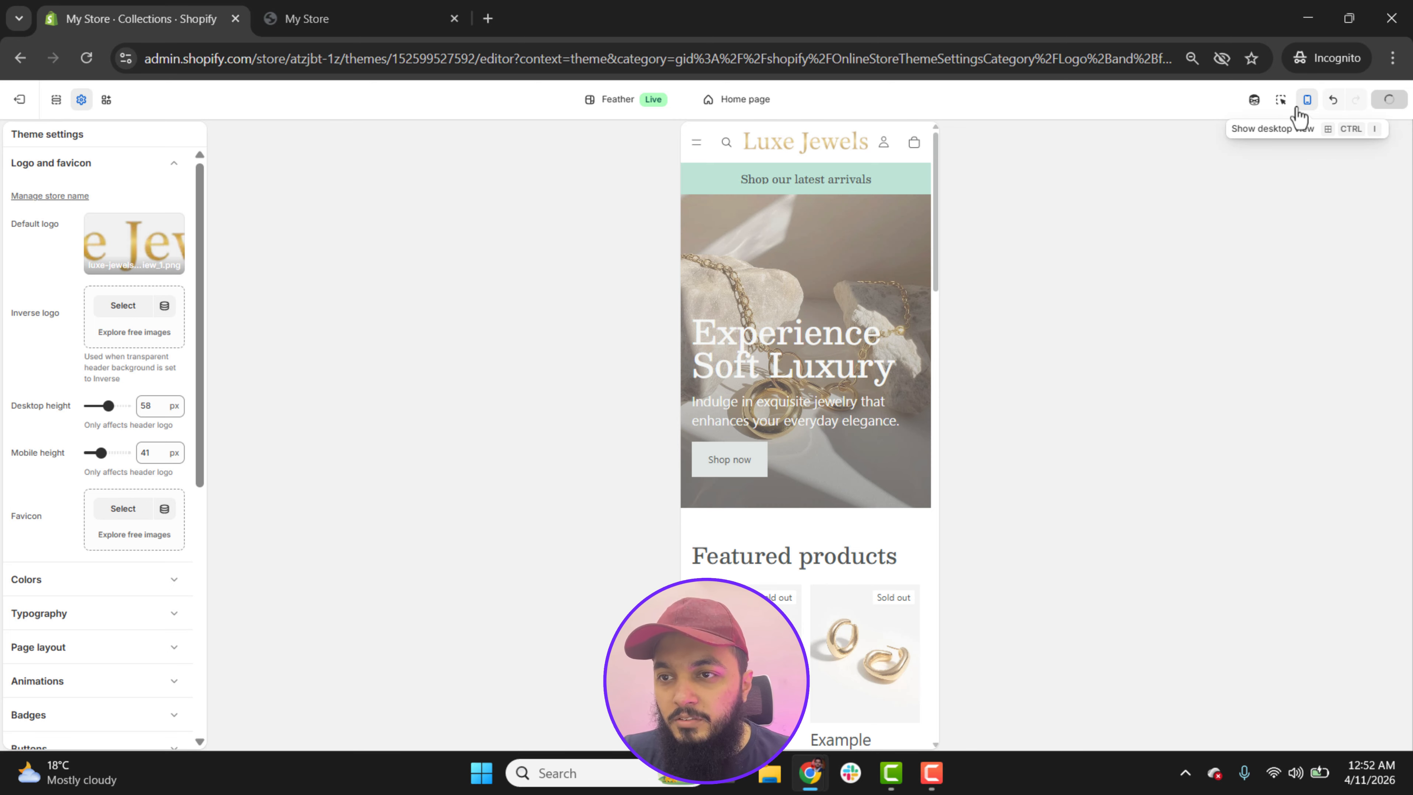
click(1306, 101)
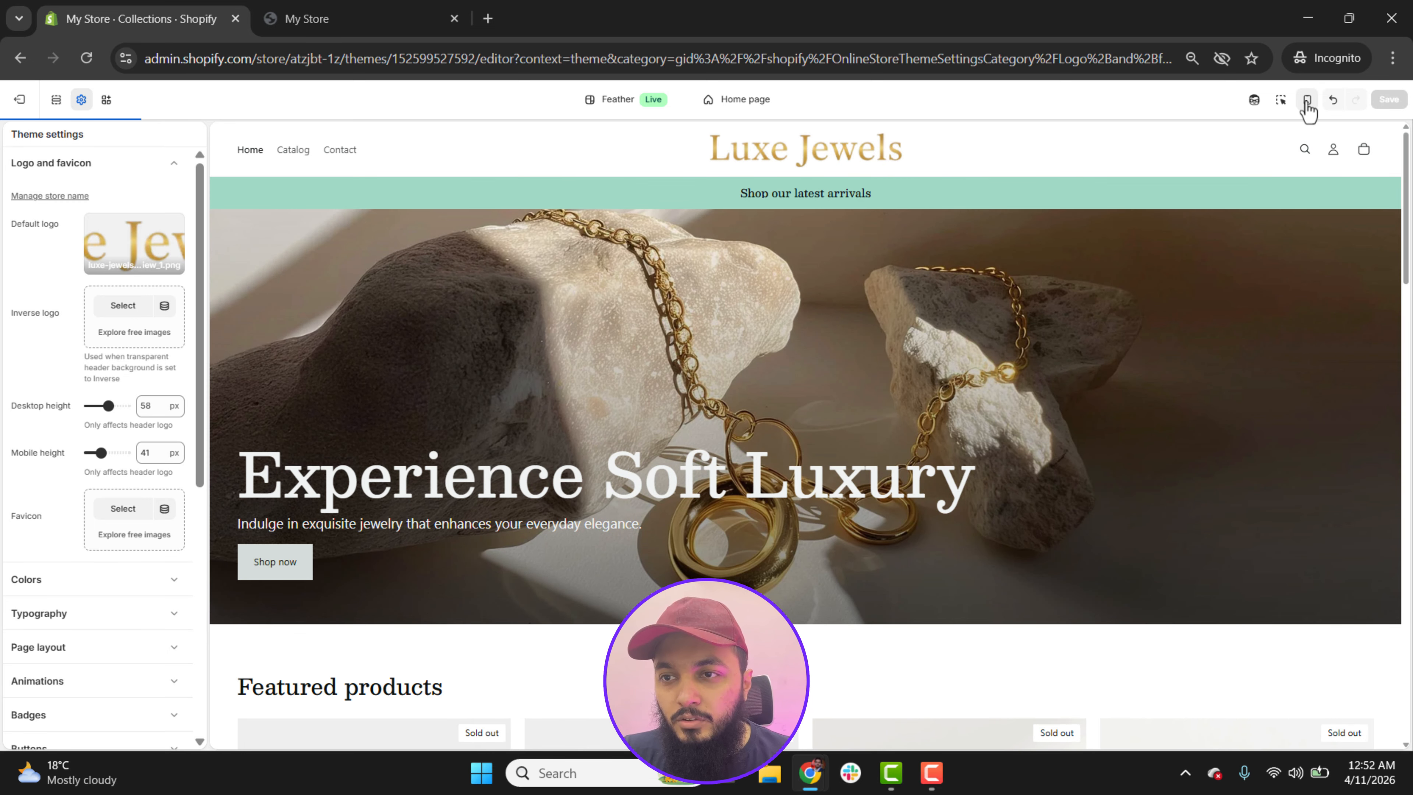
Step: Change the announcement bar's text to "Free Shipping on all orders this week." and collapse the header sections
click(57, 106)
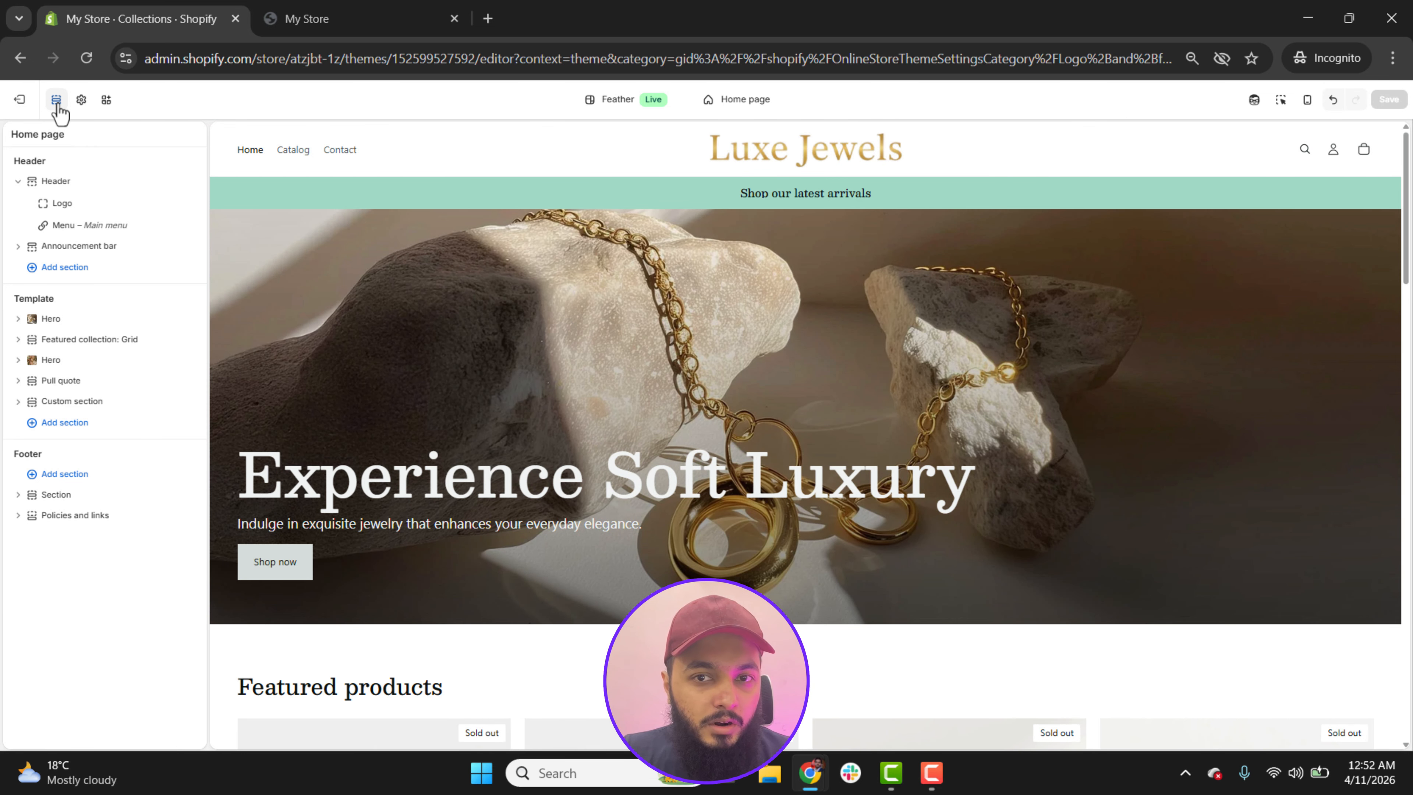
click(67, 250)
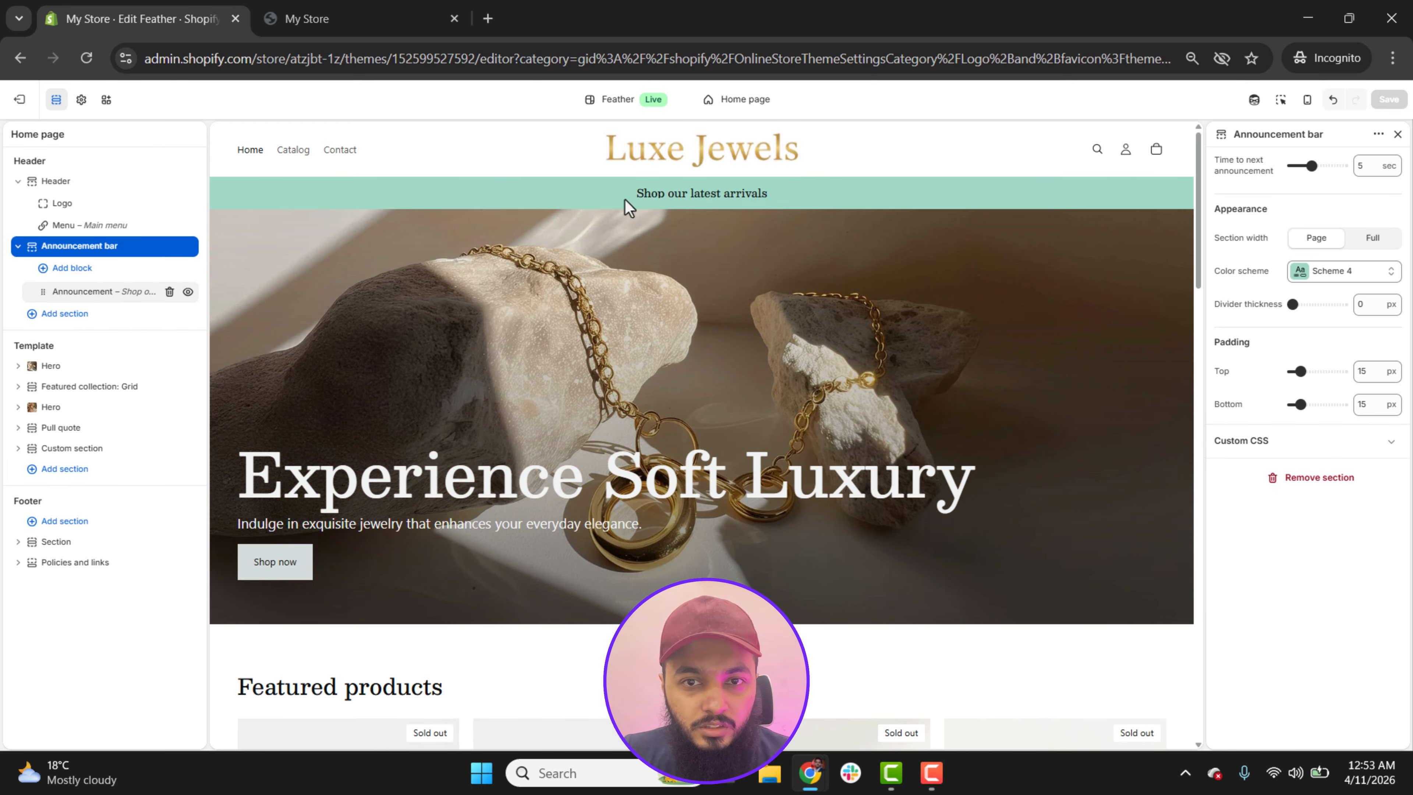
click(103, 294)
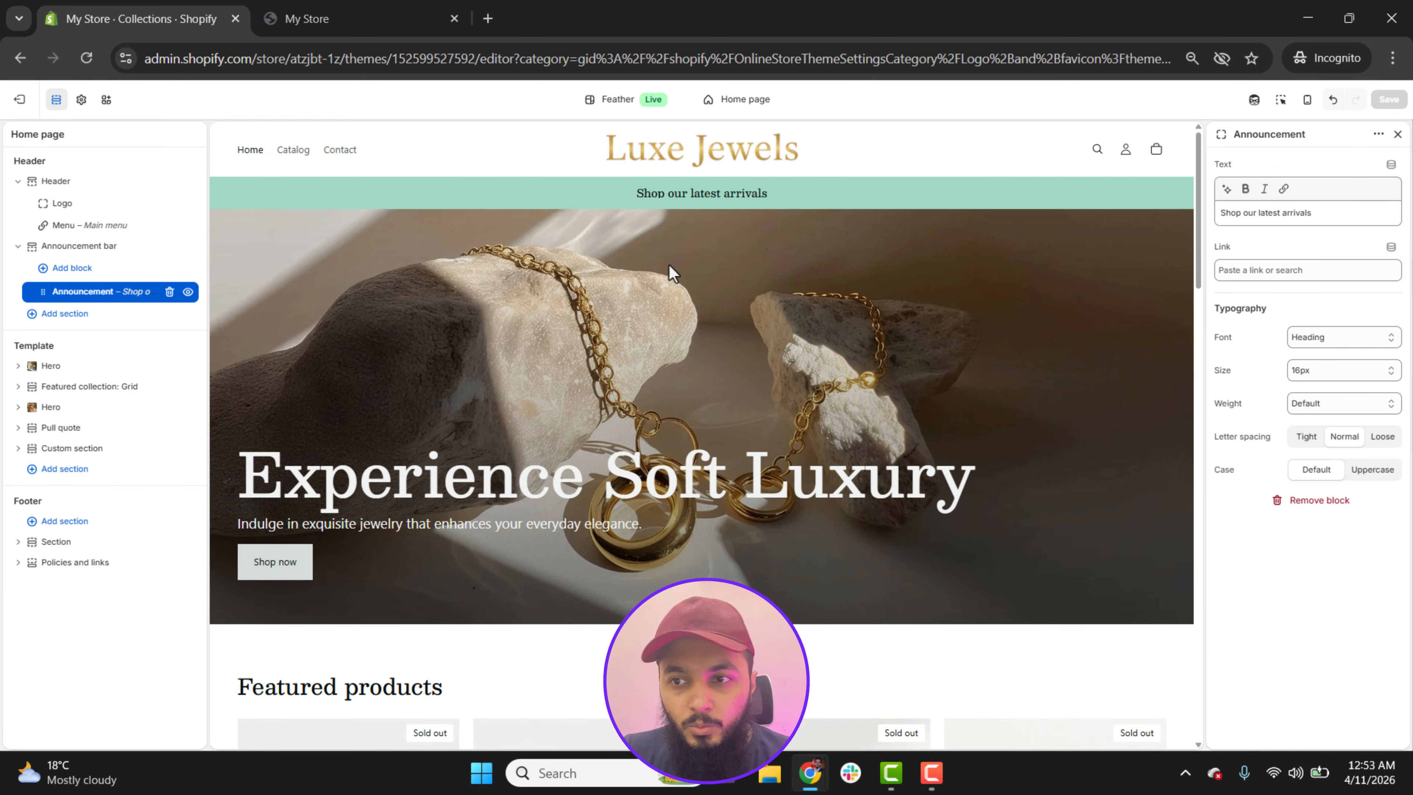
triple_click(1327, 214)
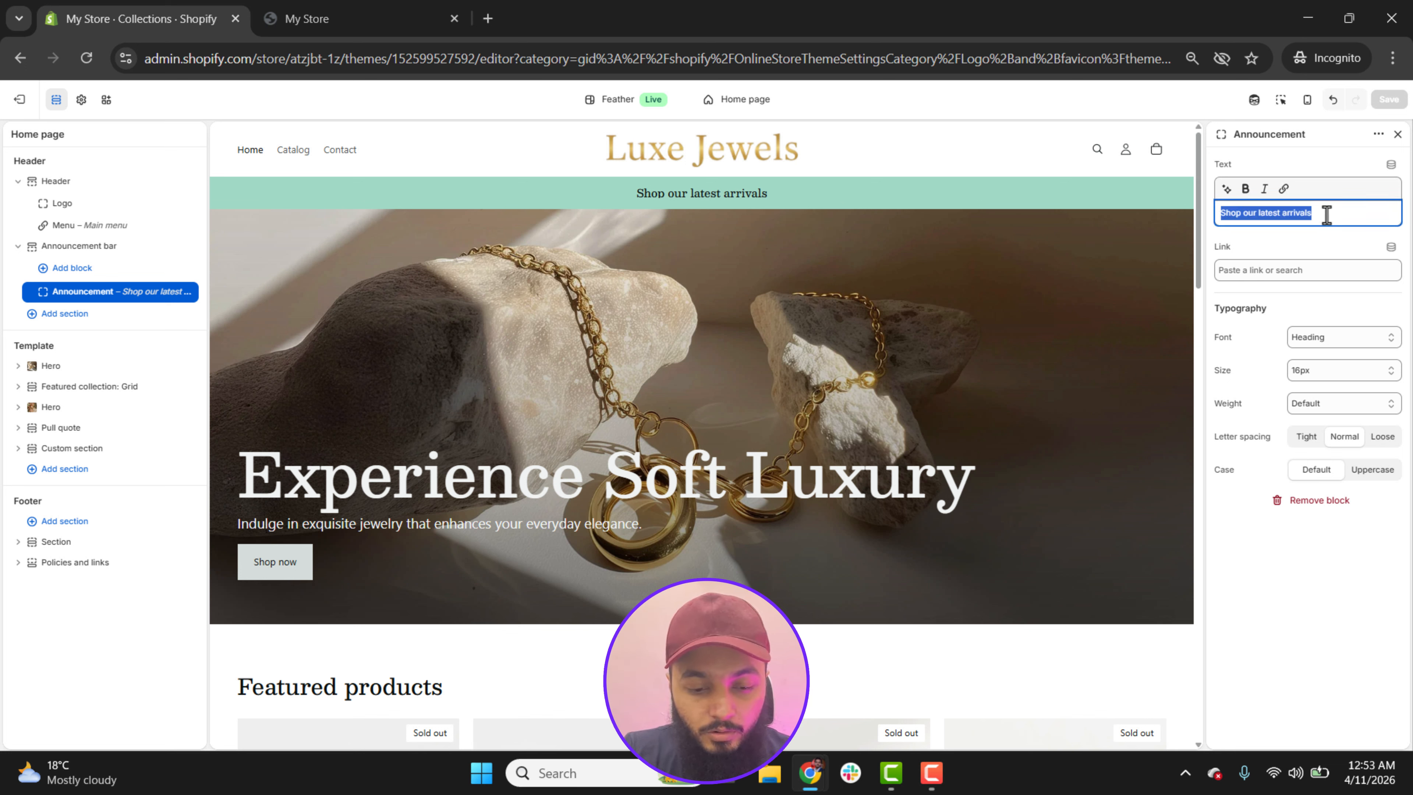
text(Free Shipp)
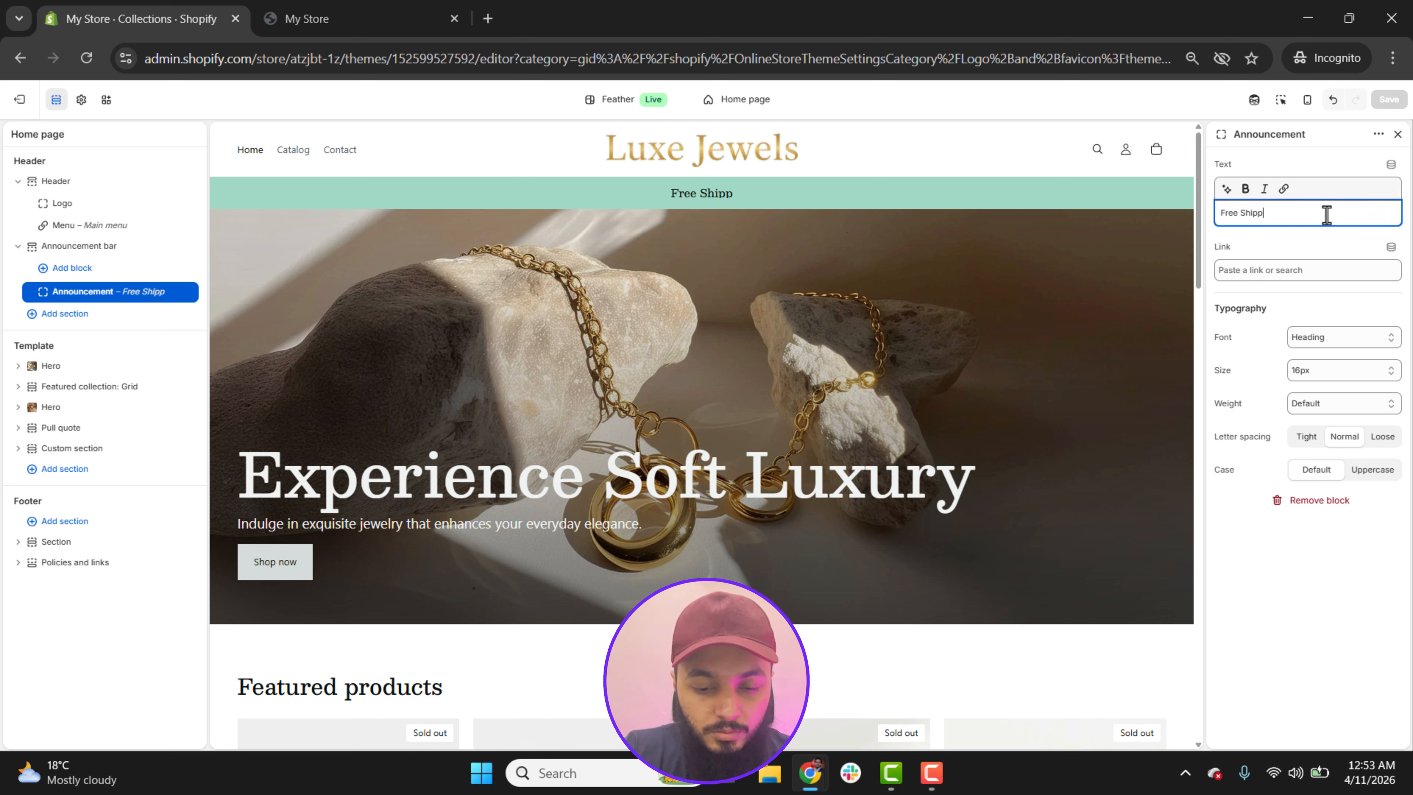
text(ing on all ord)
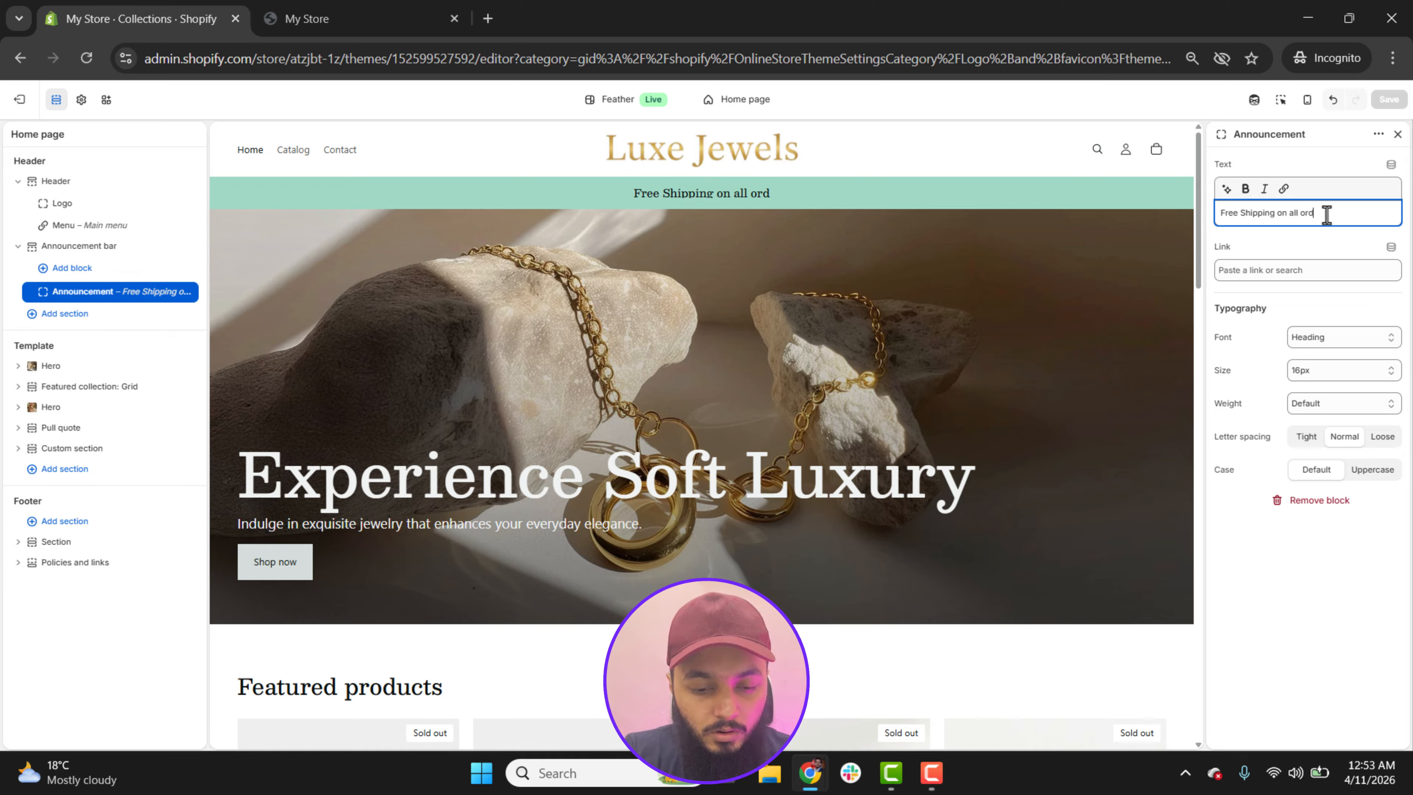
text(ers this week.)
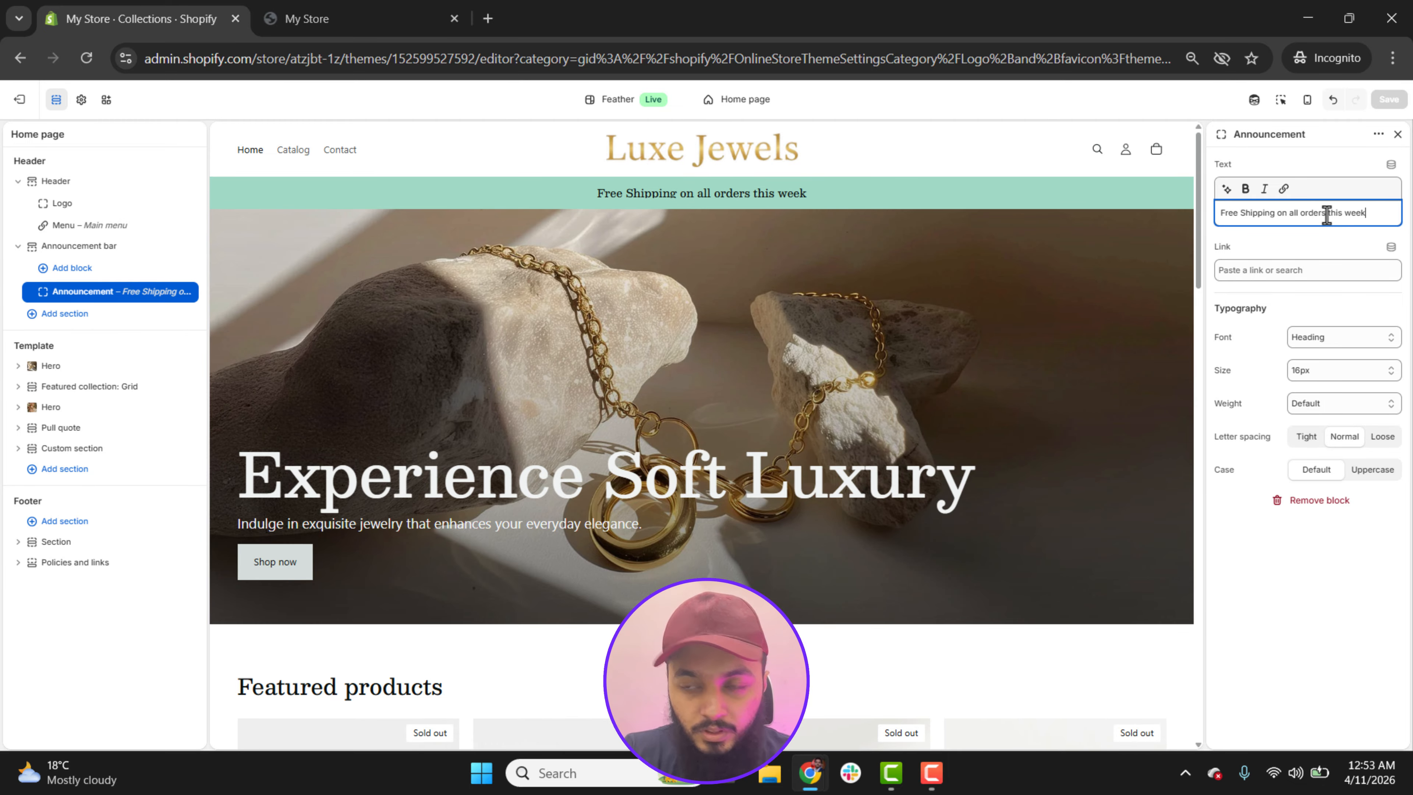
click(1263, 271)
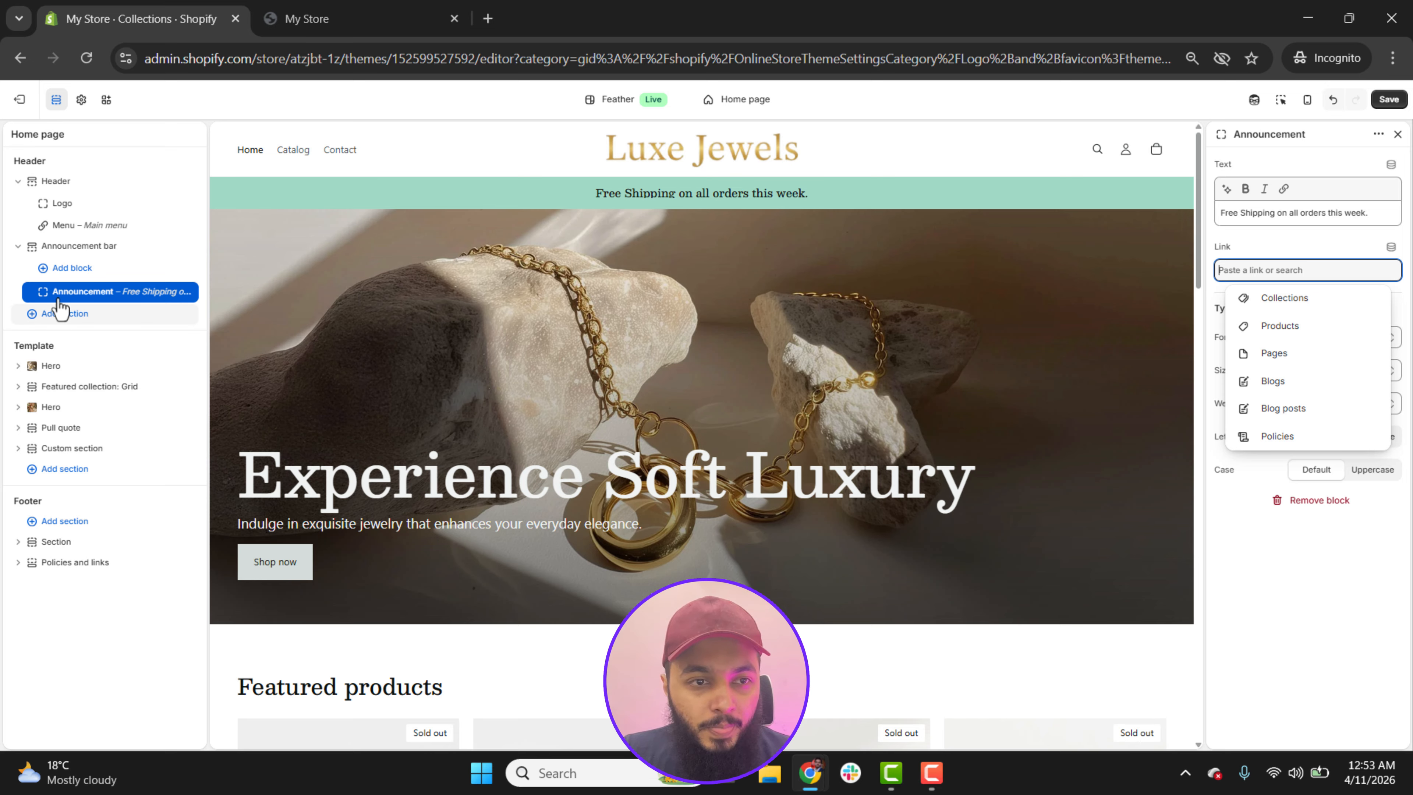
click(18, 245)
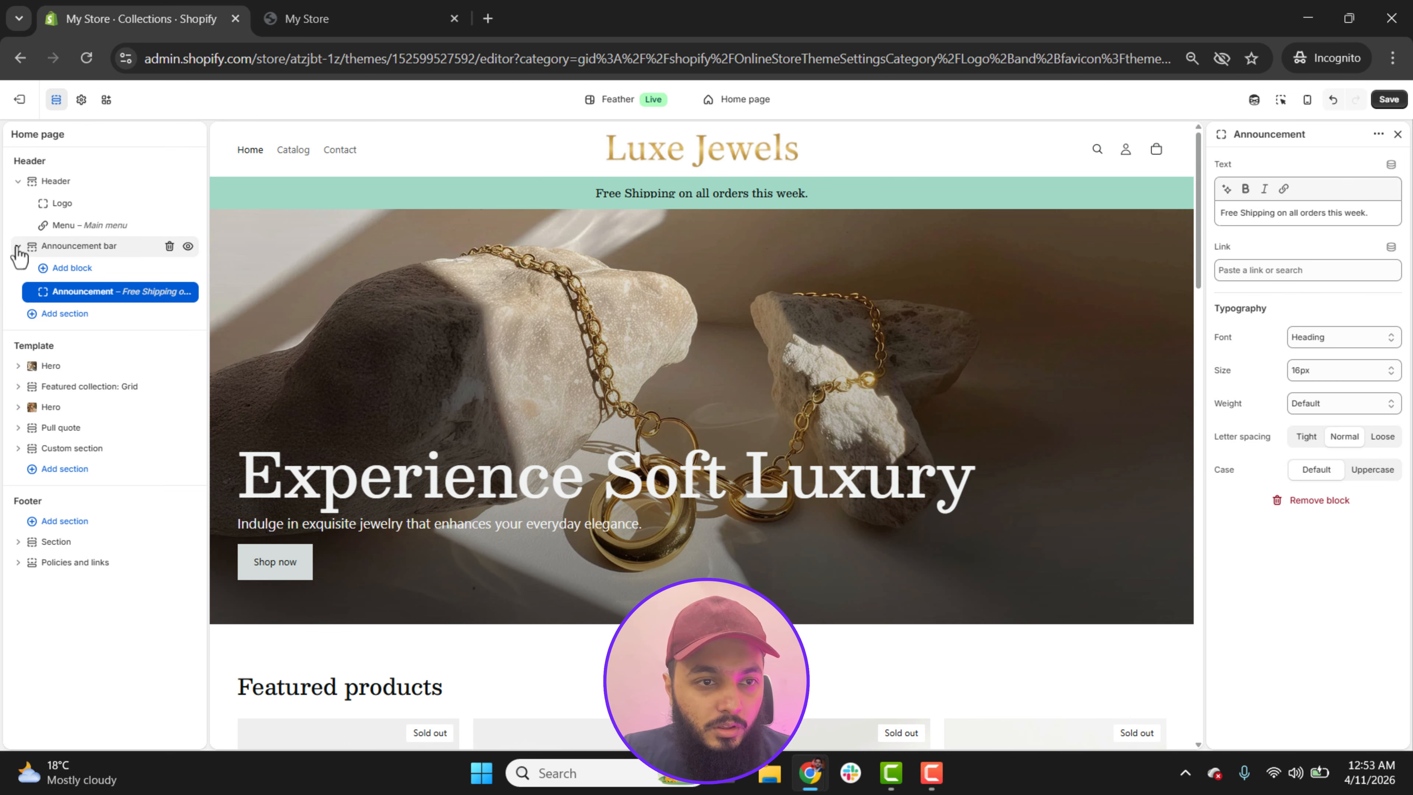
click(18, 182)
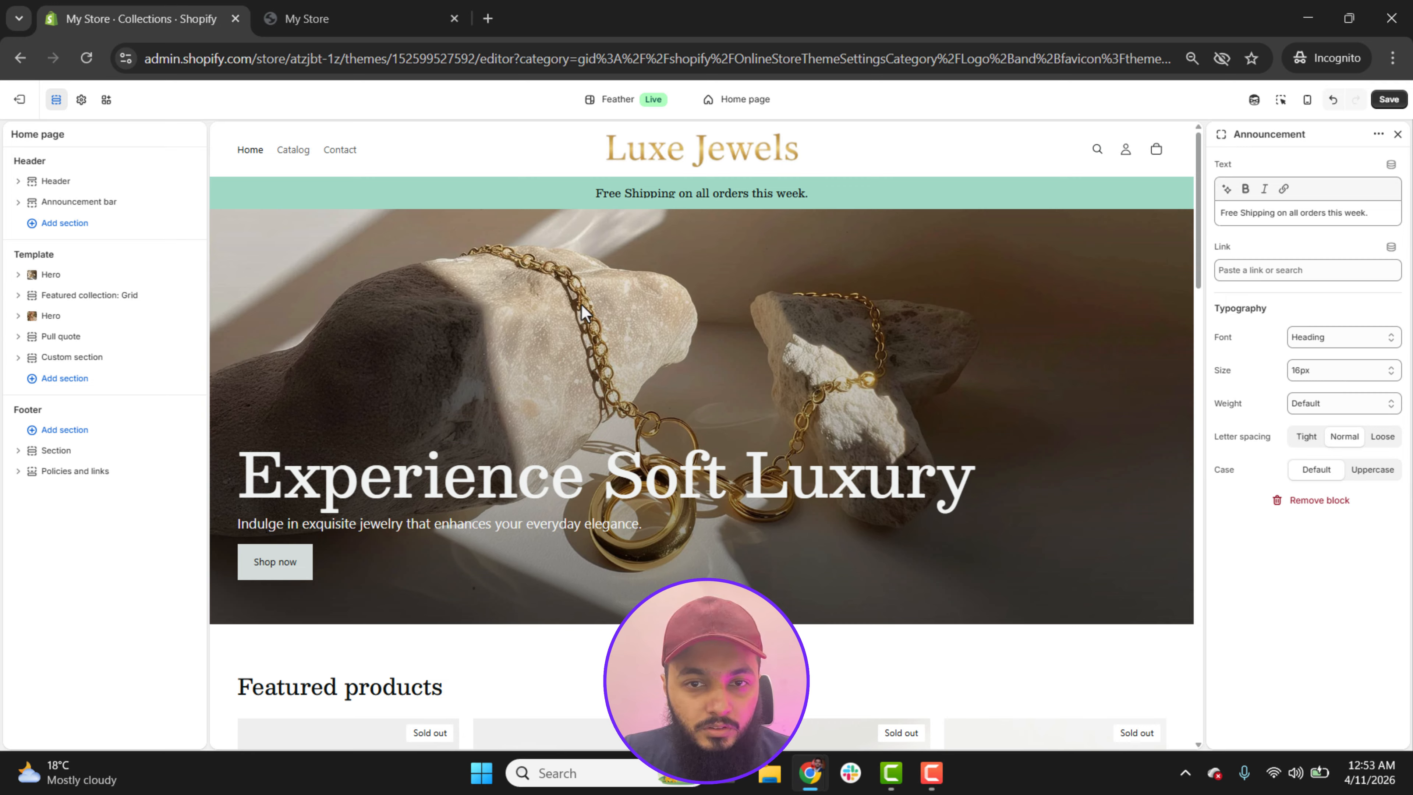
Step: Review the settings of the first Hero section's heading, description text and button
click(19, 275)
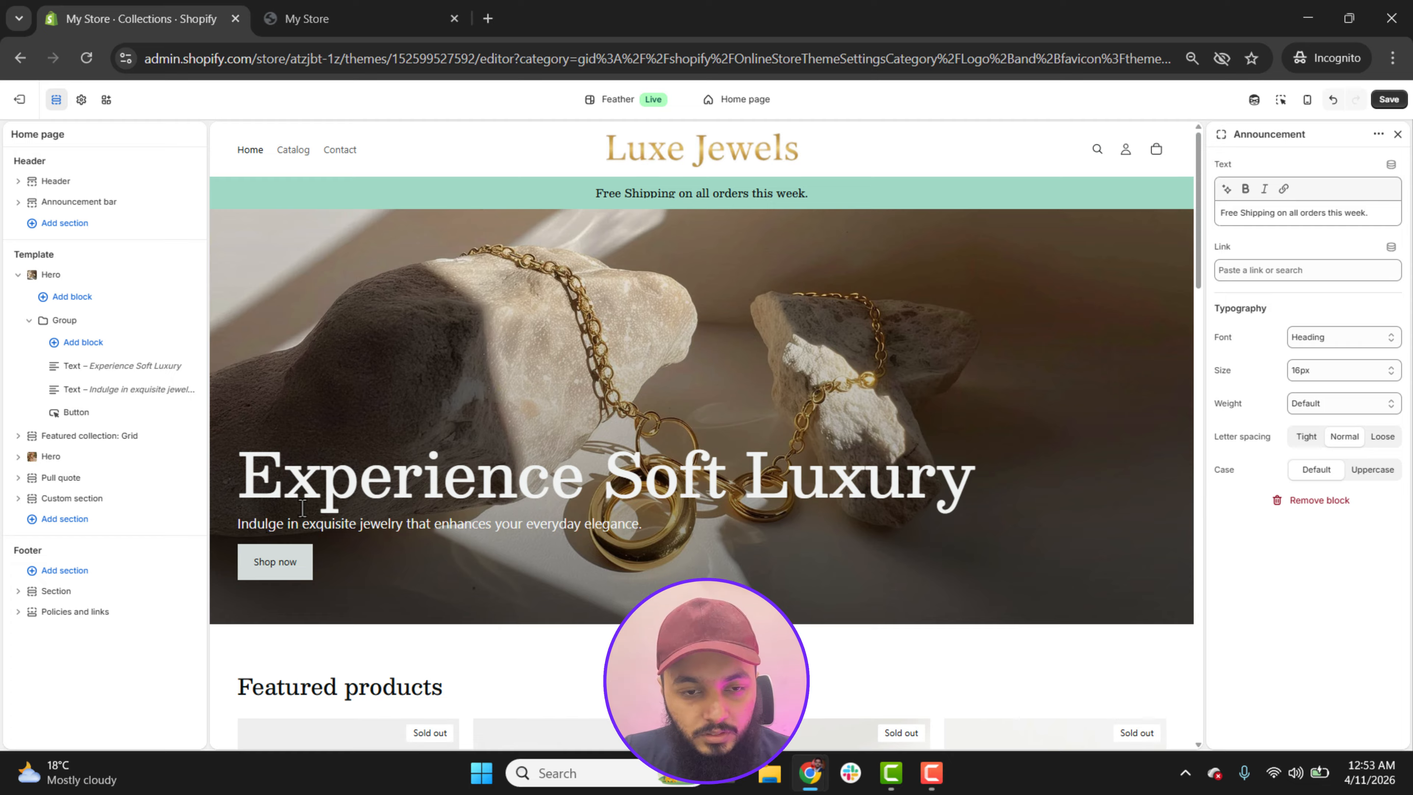
click(99, 370)
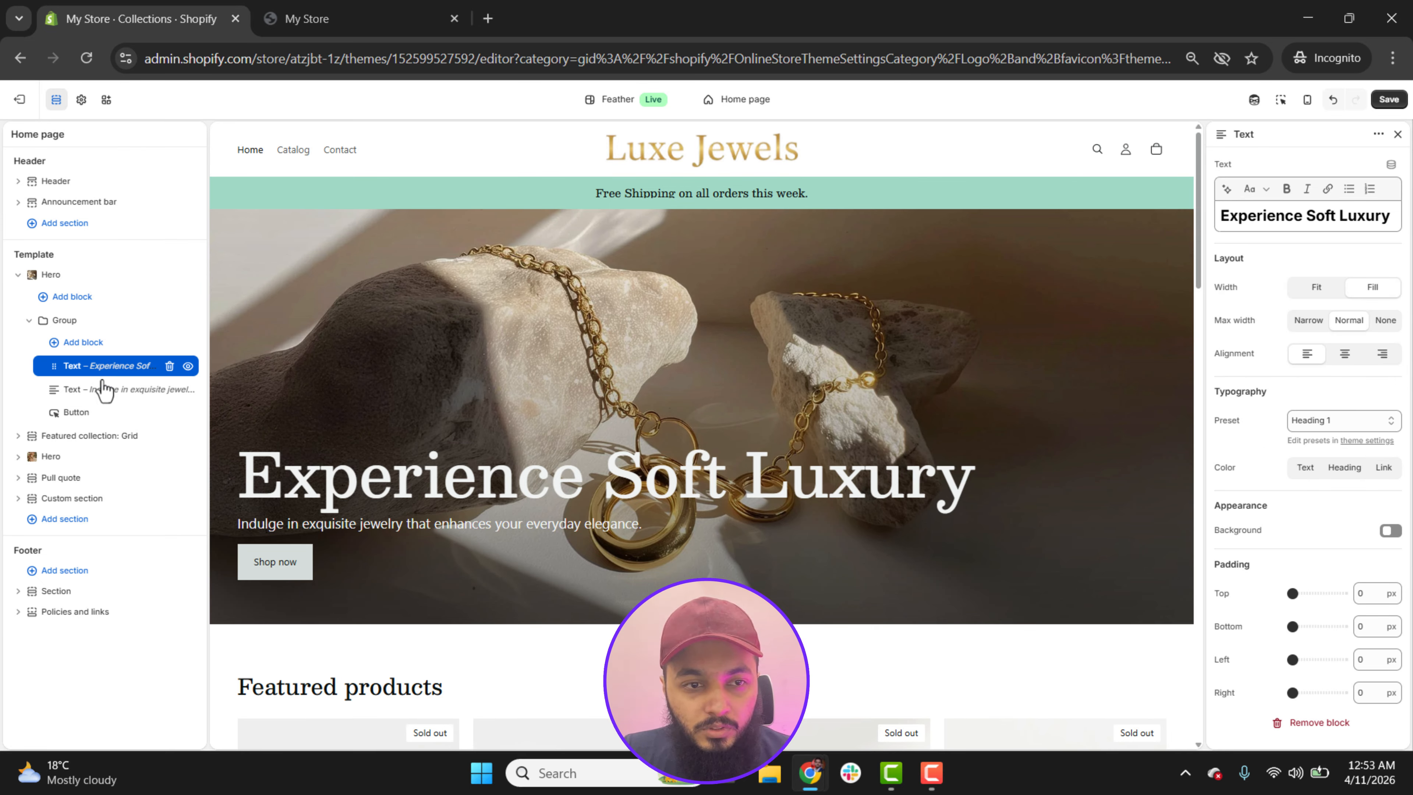
click(101, 391)
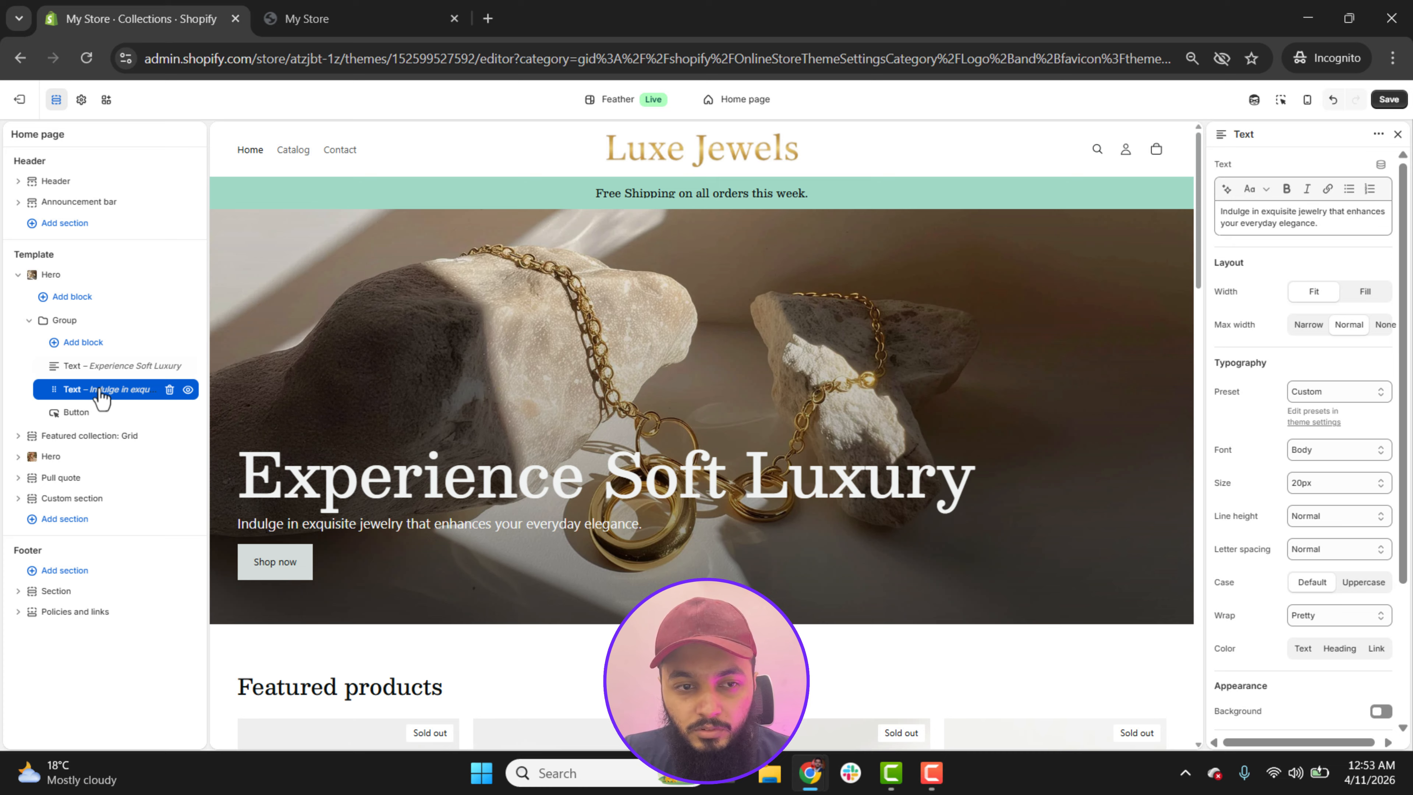
click(76, 419)
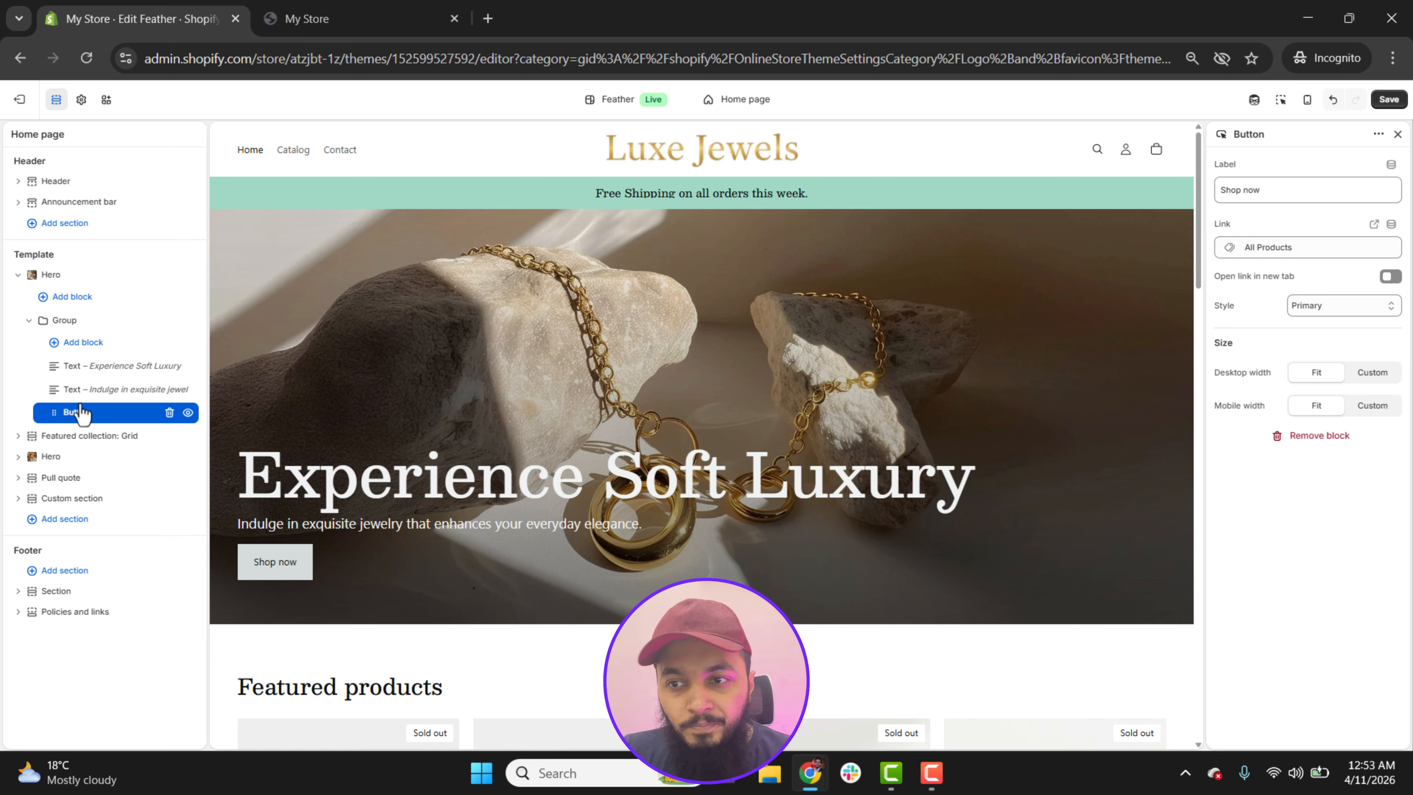
Step: Replace the first Hero section's Media 1 image with jewelry-natural-4.jpg from the store files
click(73, 277)
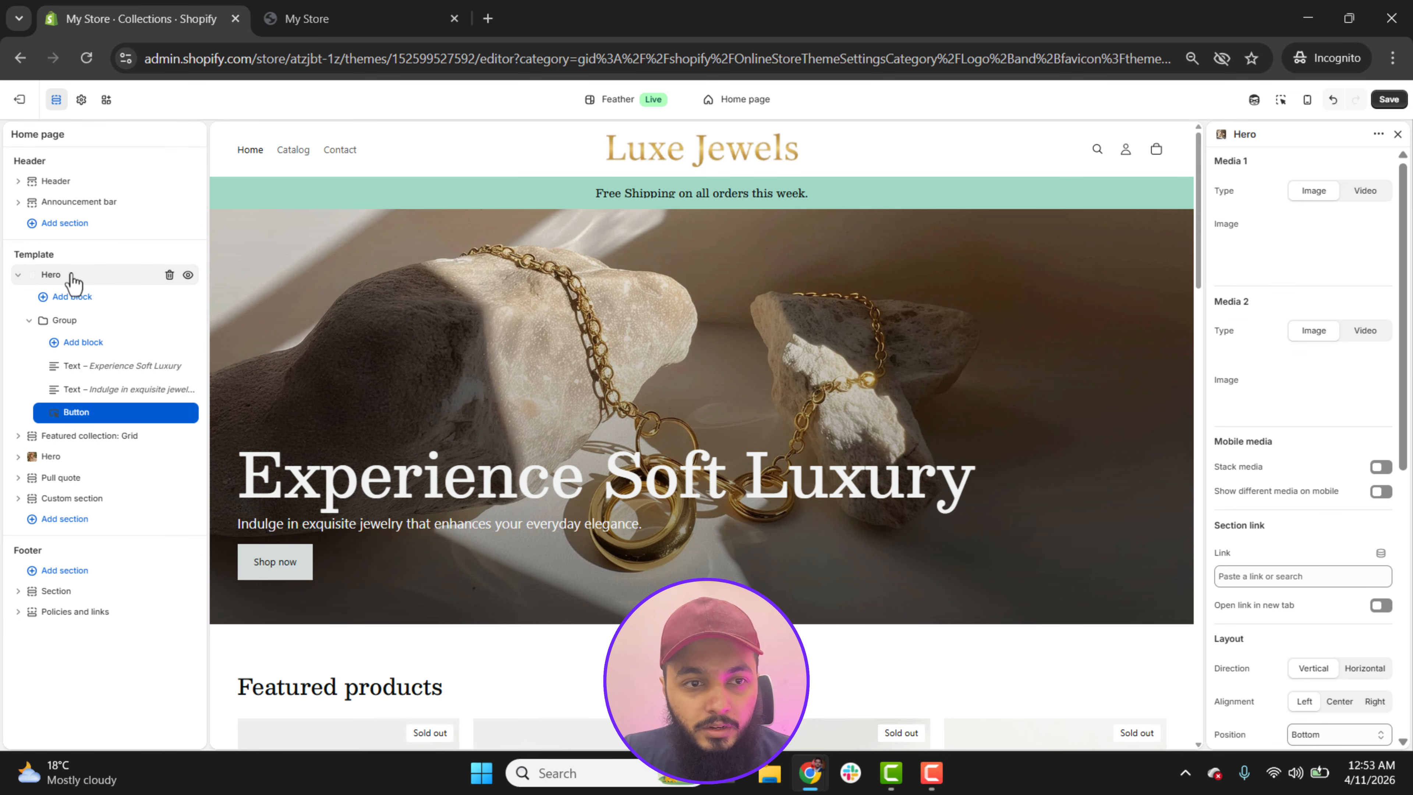
mouse_move(1356, 256)
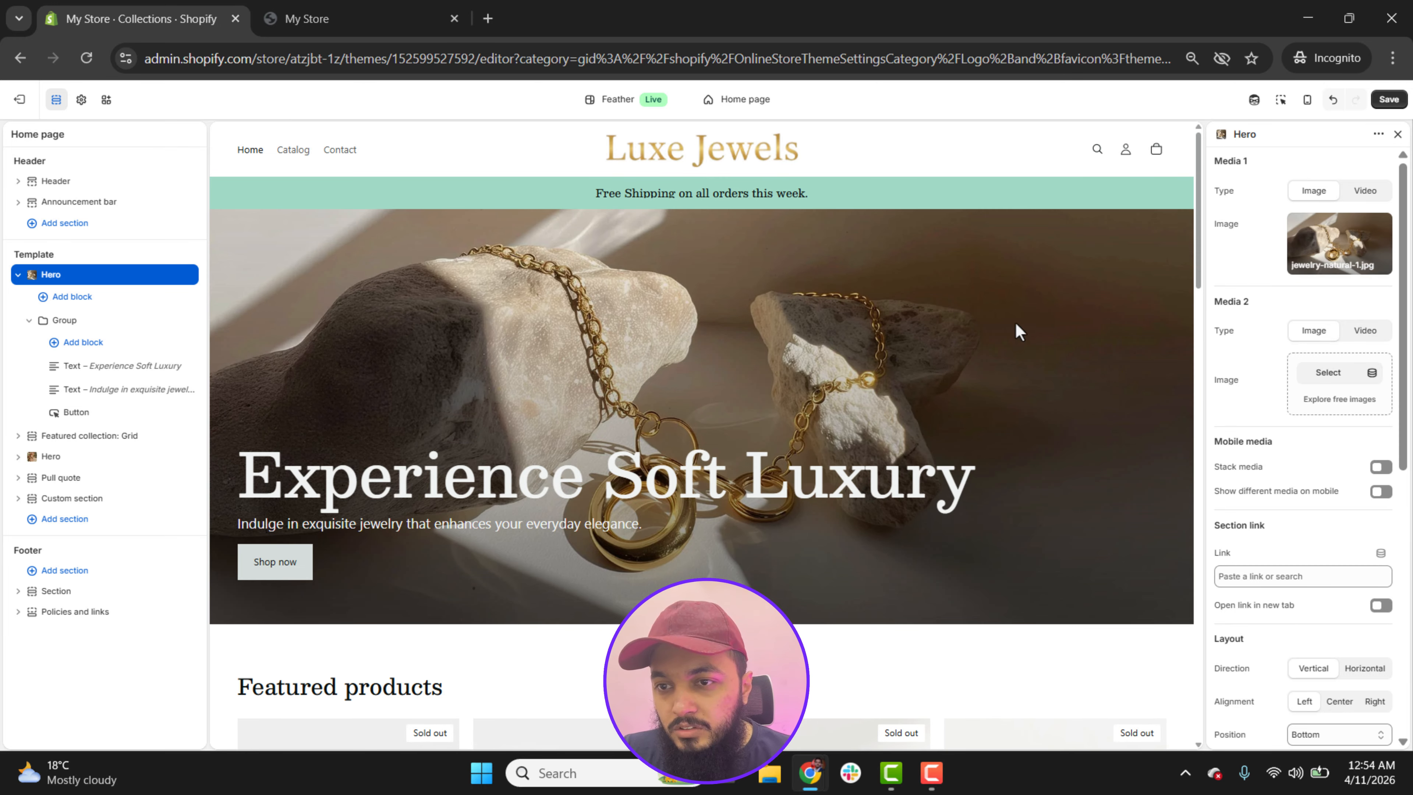
click(1331, 258)
click(1306, 303)
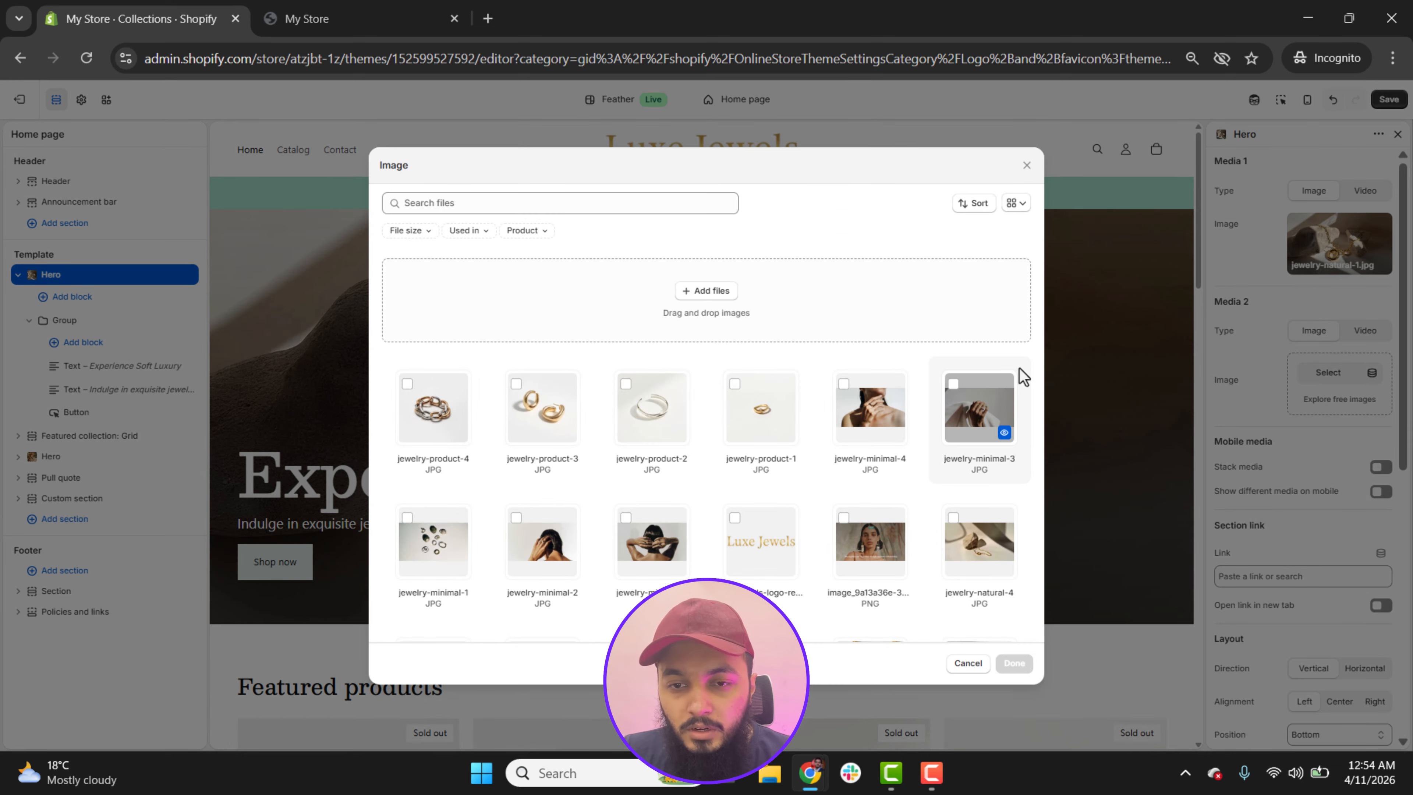
scroll(874, 562, down, 3)
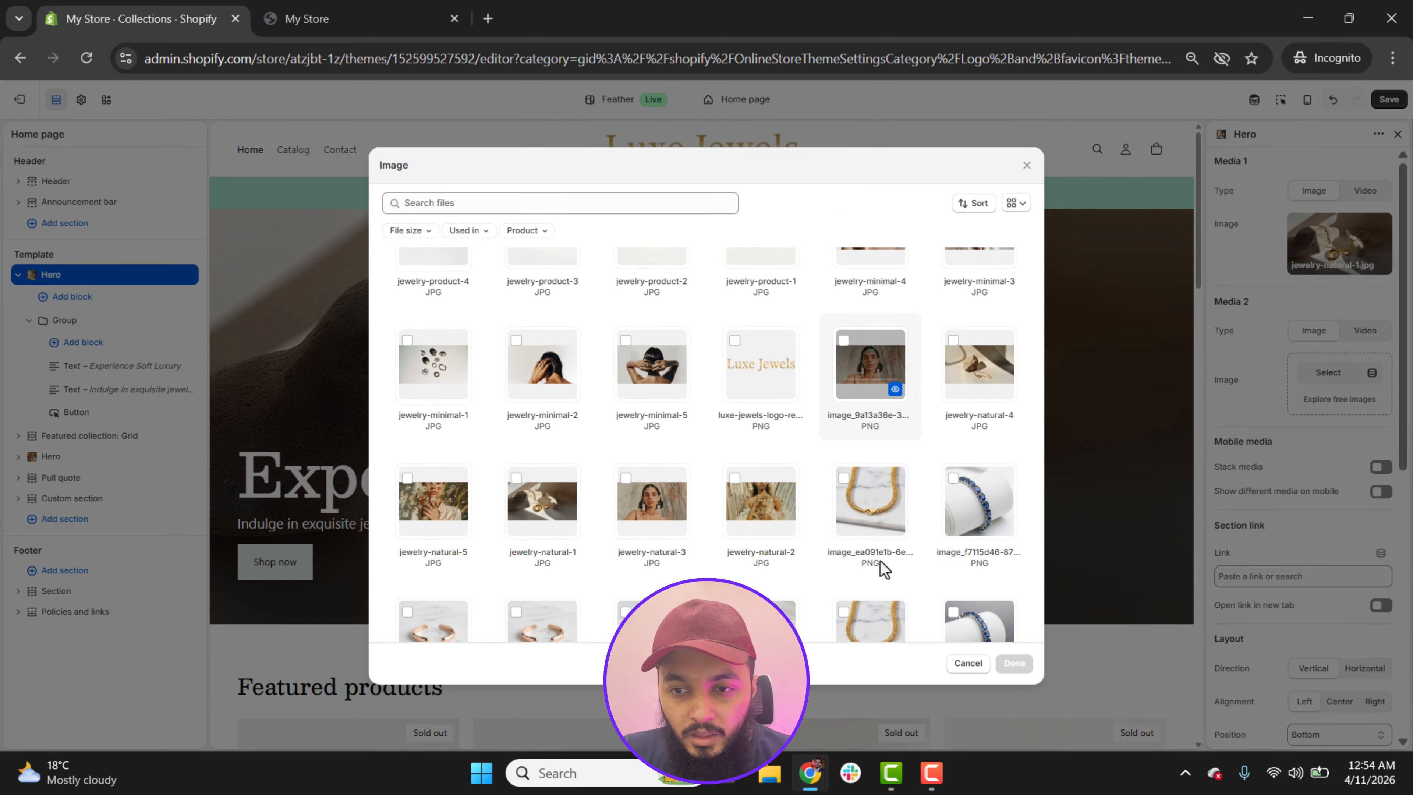
click(980, 356)
click(1014, 662)
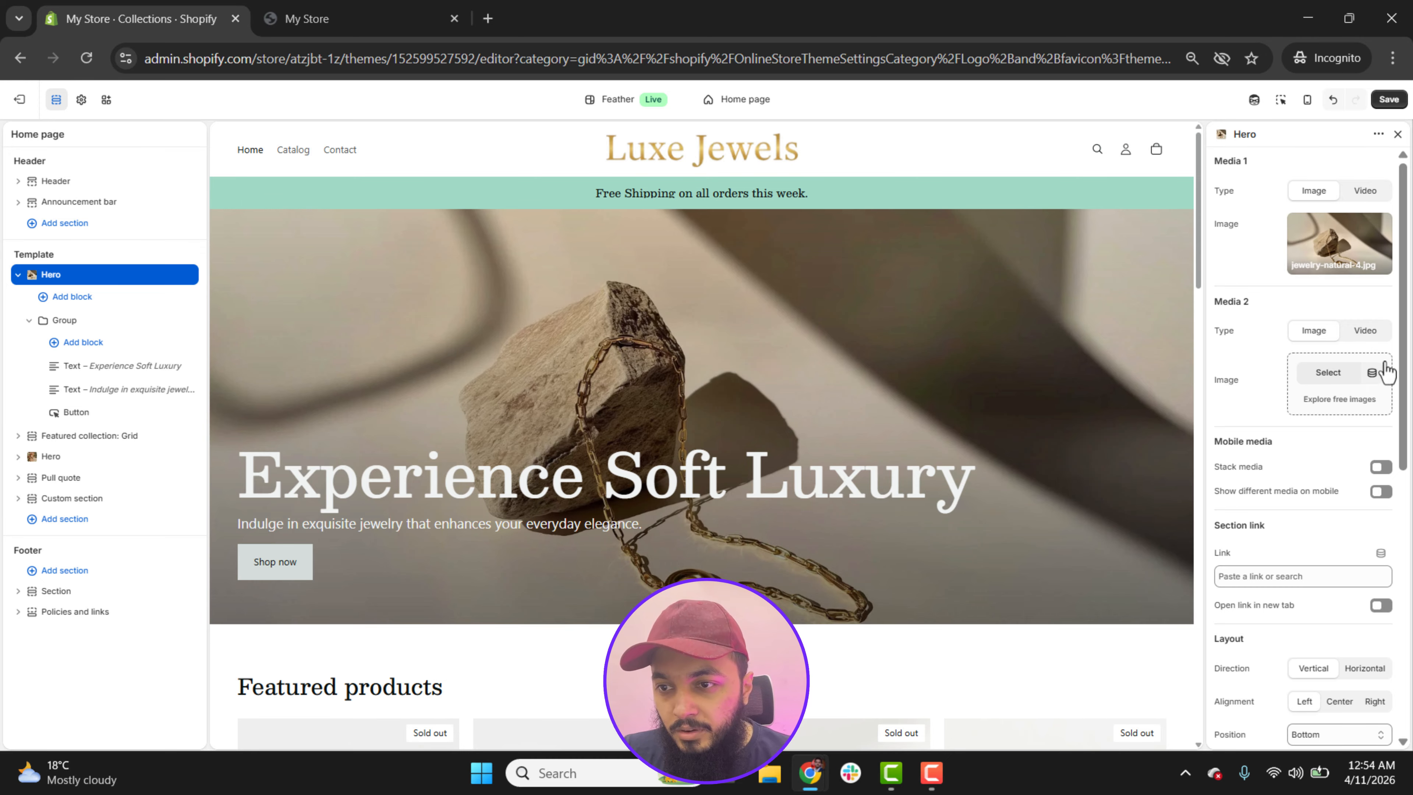
Step: Enable different media on mobile for the first Hero section and set the sapphire tennis bracelet image as Mobile media 1
scroll(1406, 384, down, 1)
scroll(1406, 385, down, 1)
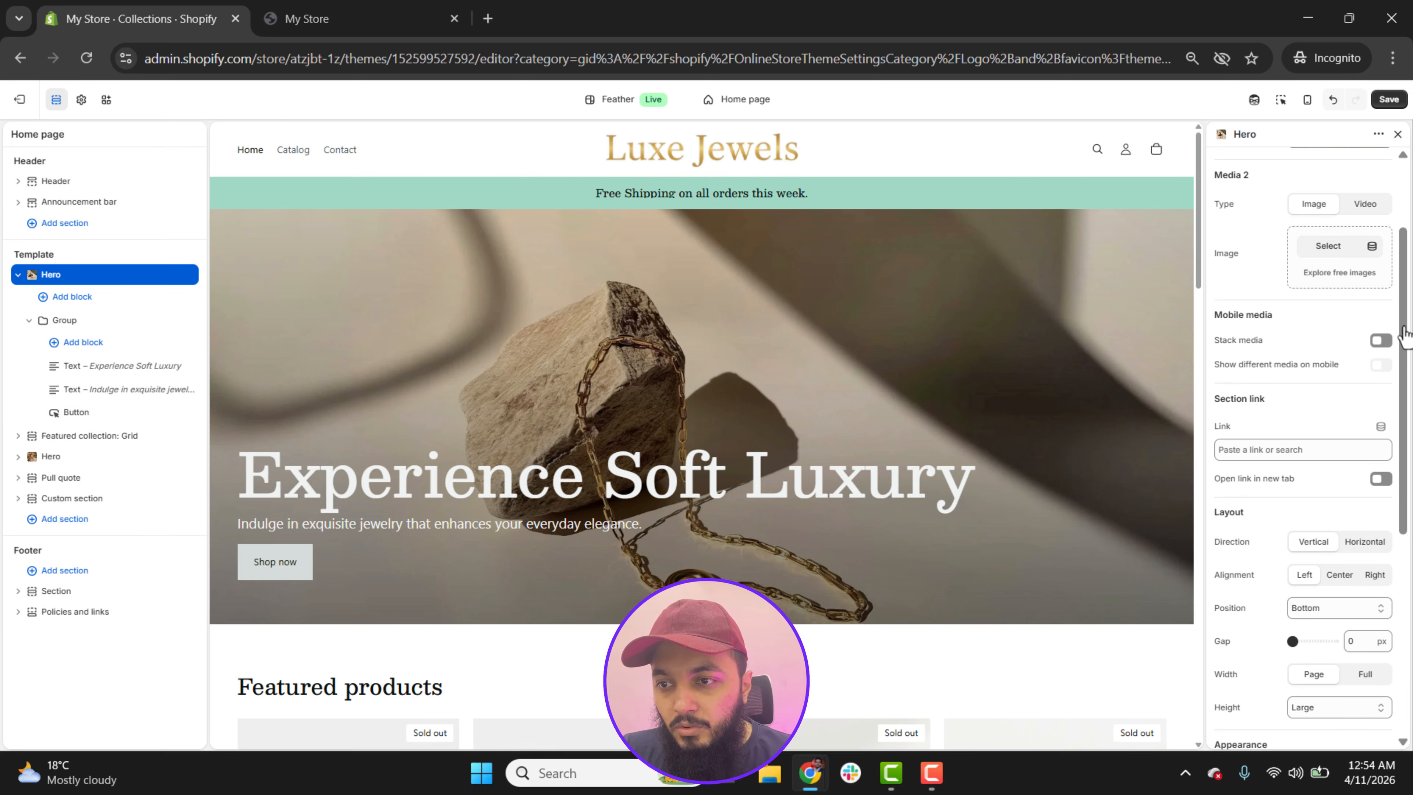
click(1380, 365)
scroll(1330, 390, down, 2)
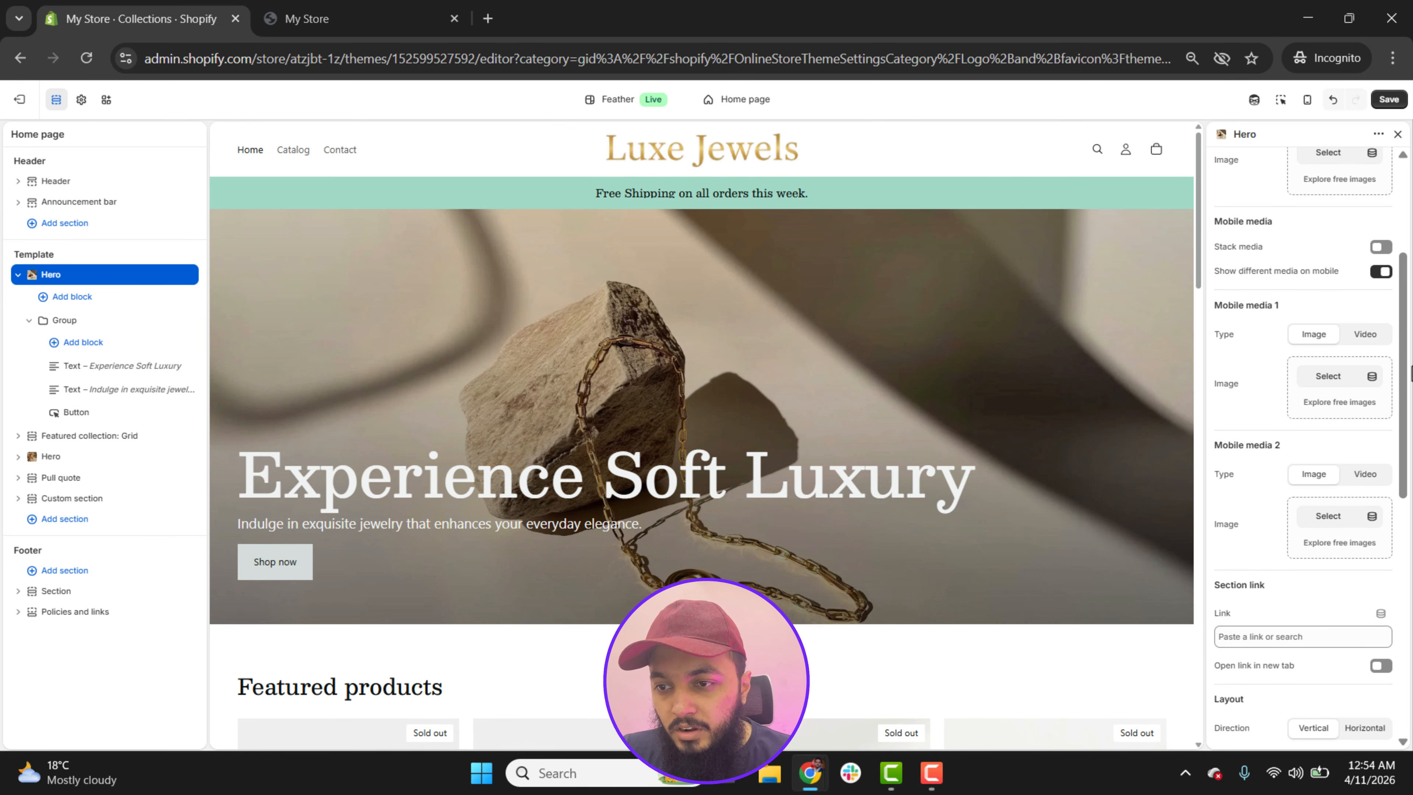
click(1328, 376)
scroll(789, 512, down, 3)
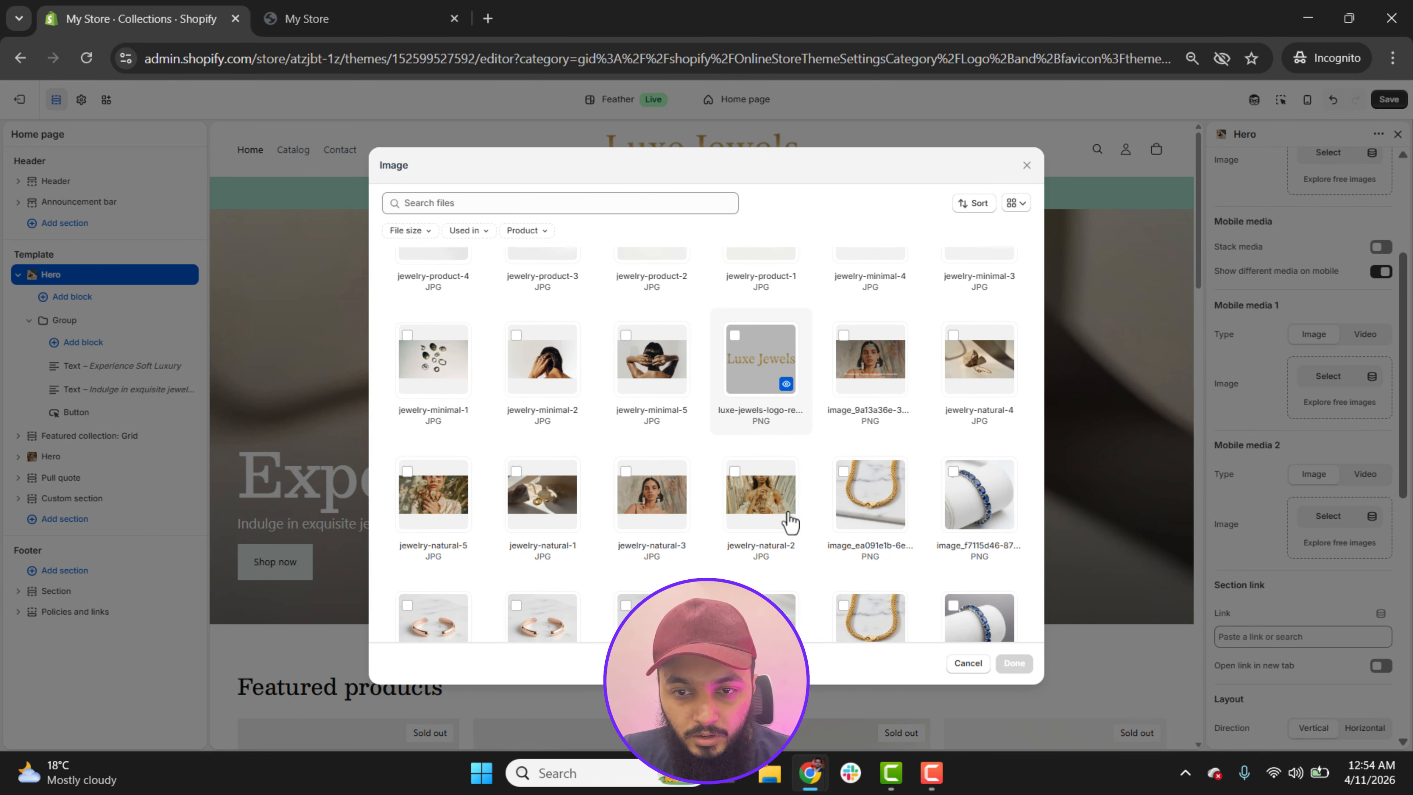
scroll(791, 521, down, 2)
click(860, 417)
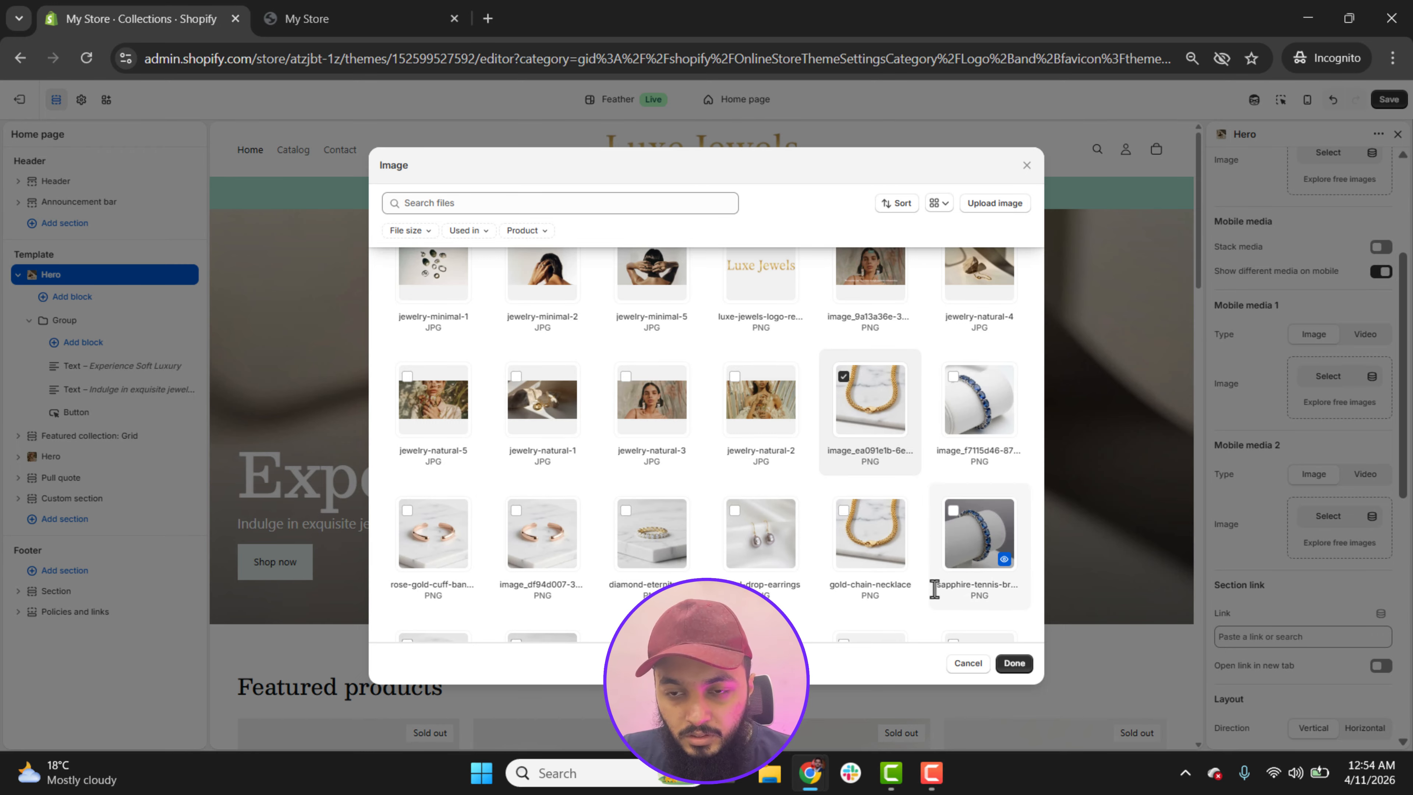
click(979, 541)
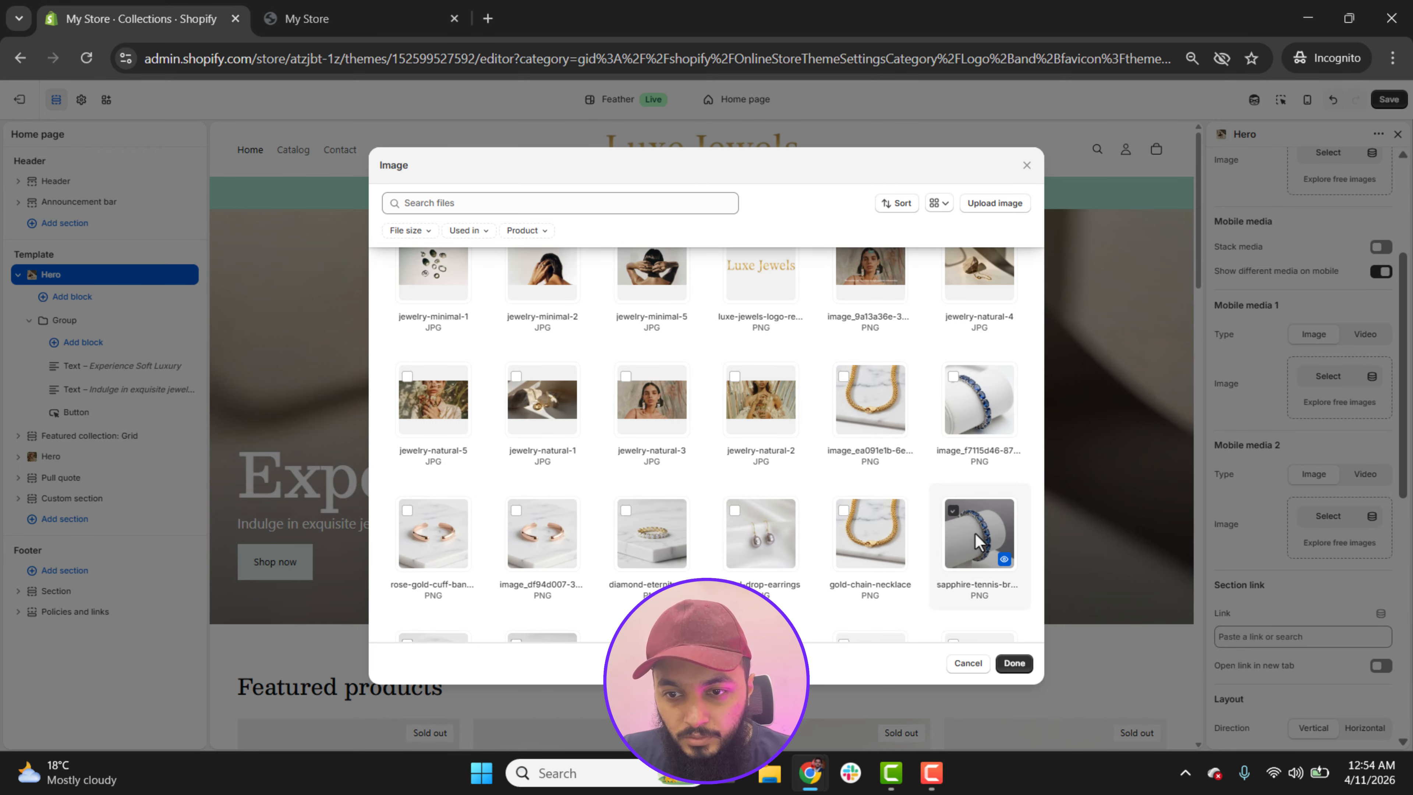
click(1015, 664)
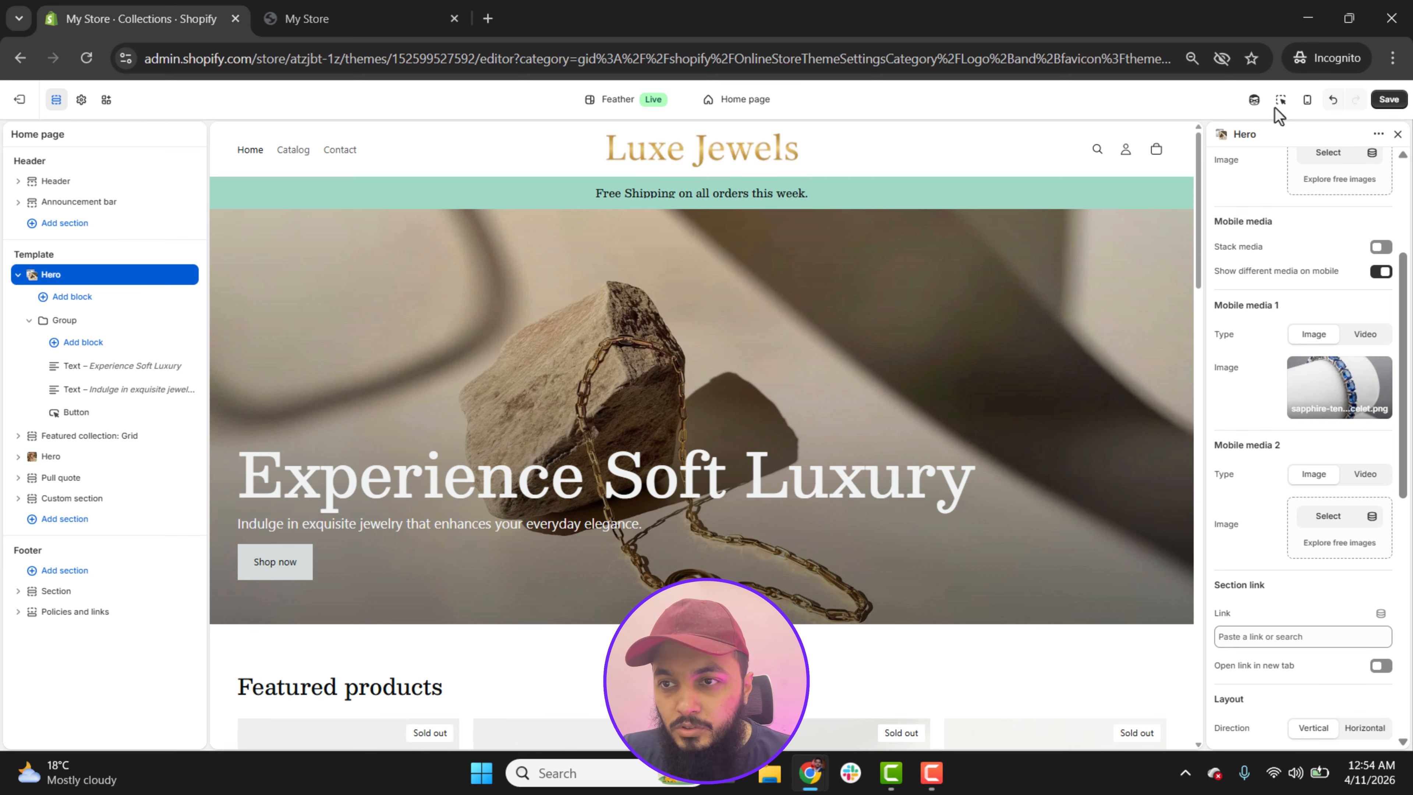
Step: Check the hero in mobile view, save the theme, and return to desktop view with the Hero section collapsed
click(1305, 106)
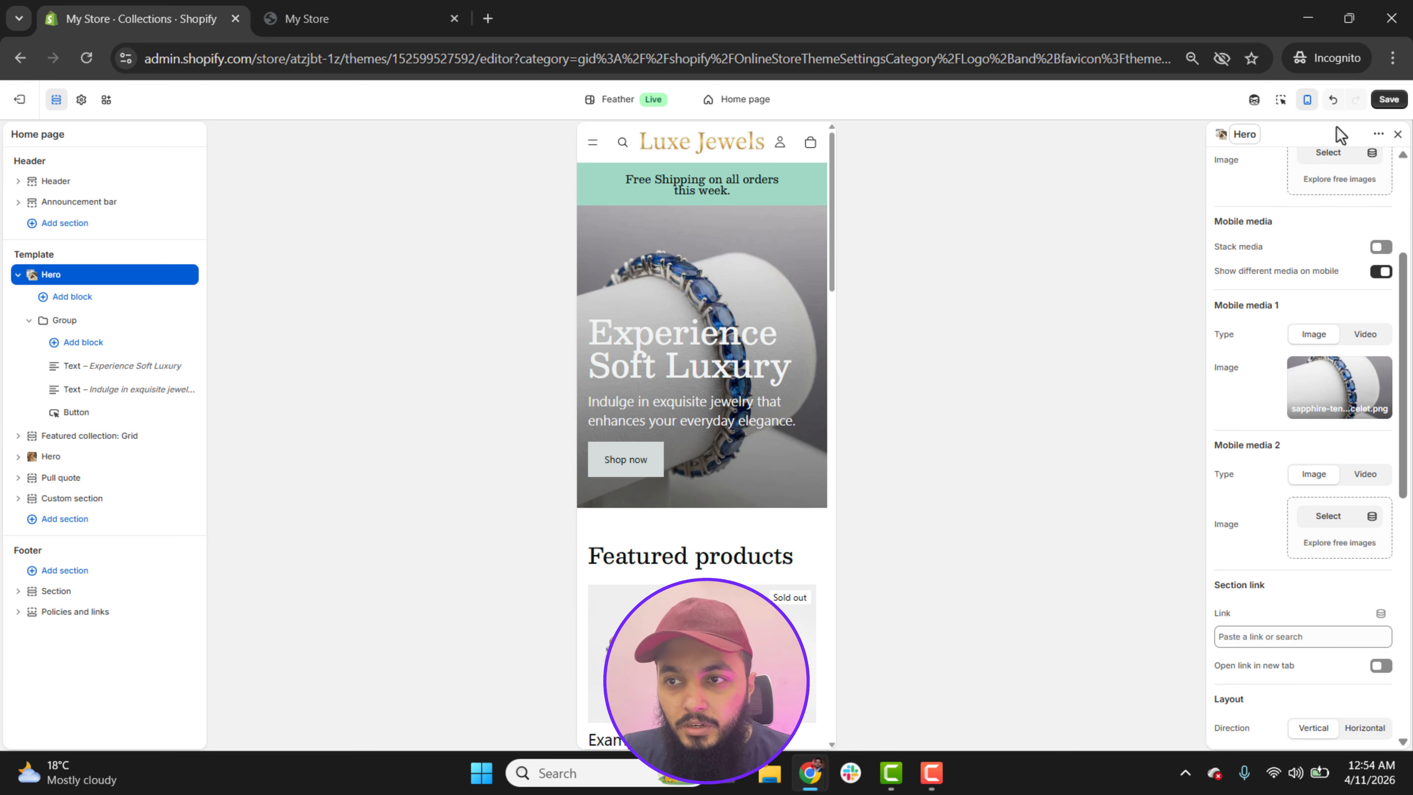
click(1389, 99)
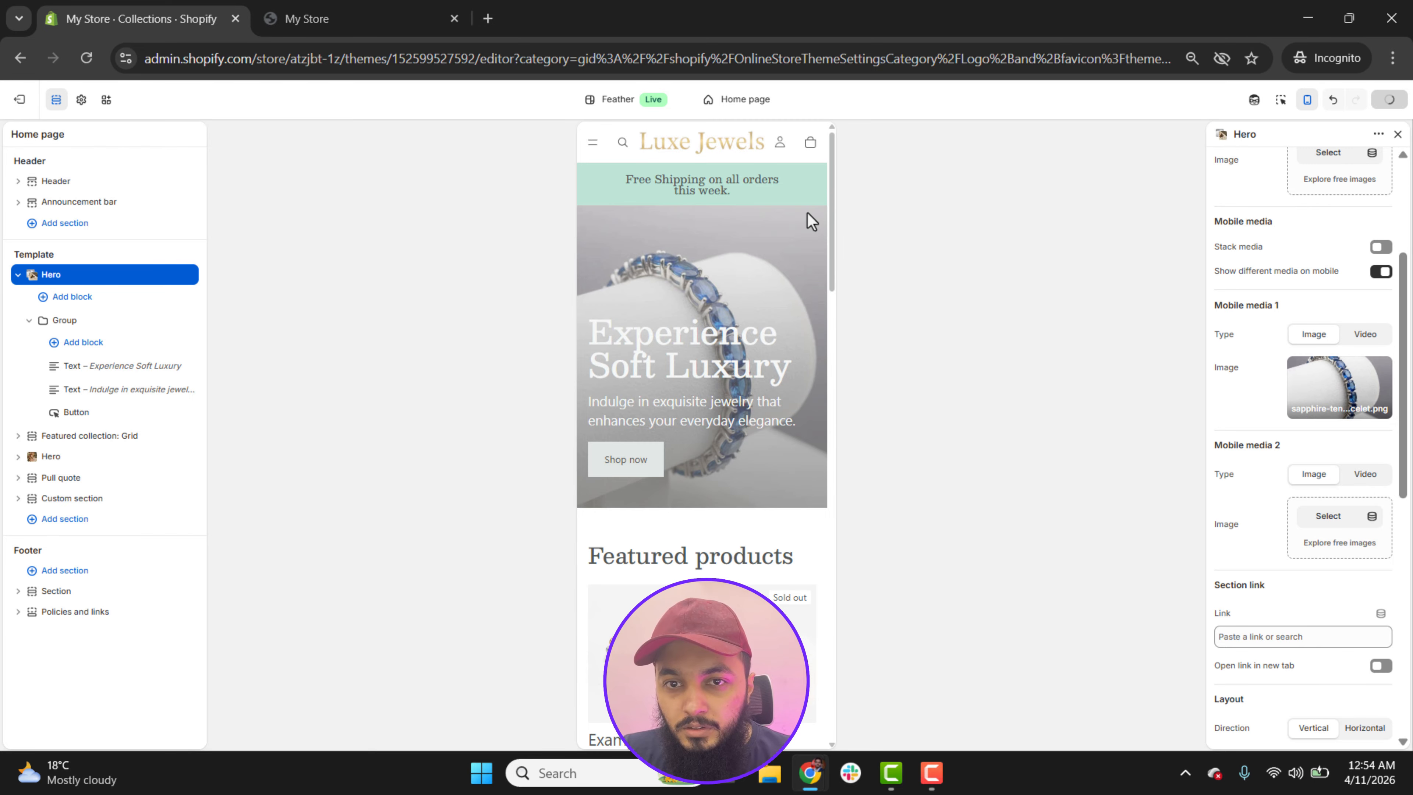
click(1307, 100)
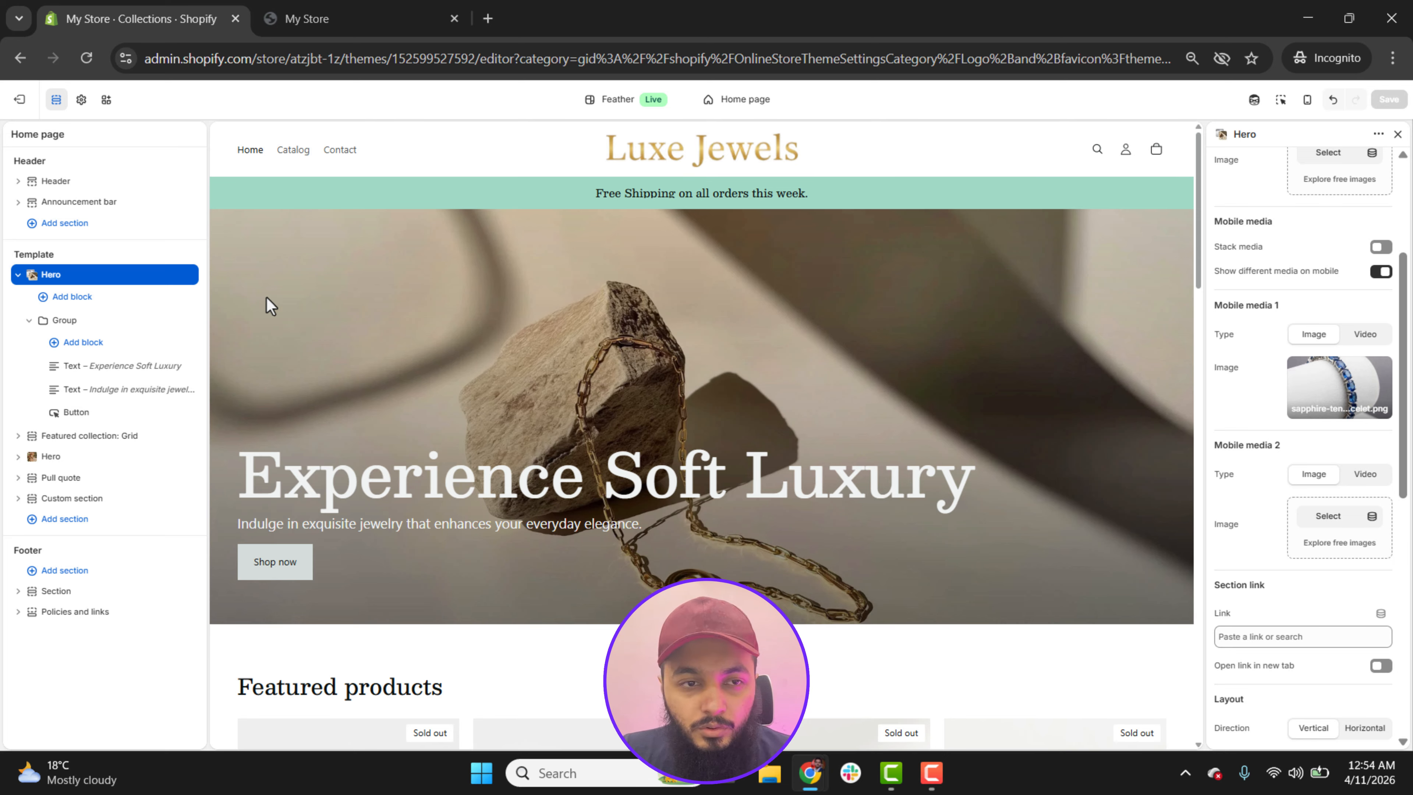
click(17, 274)
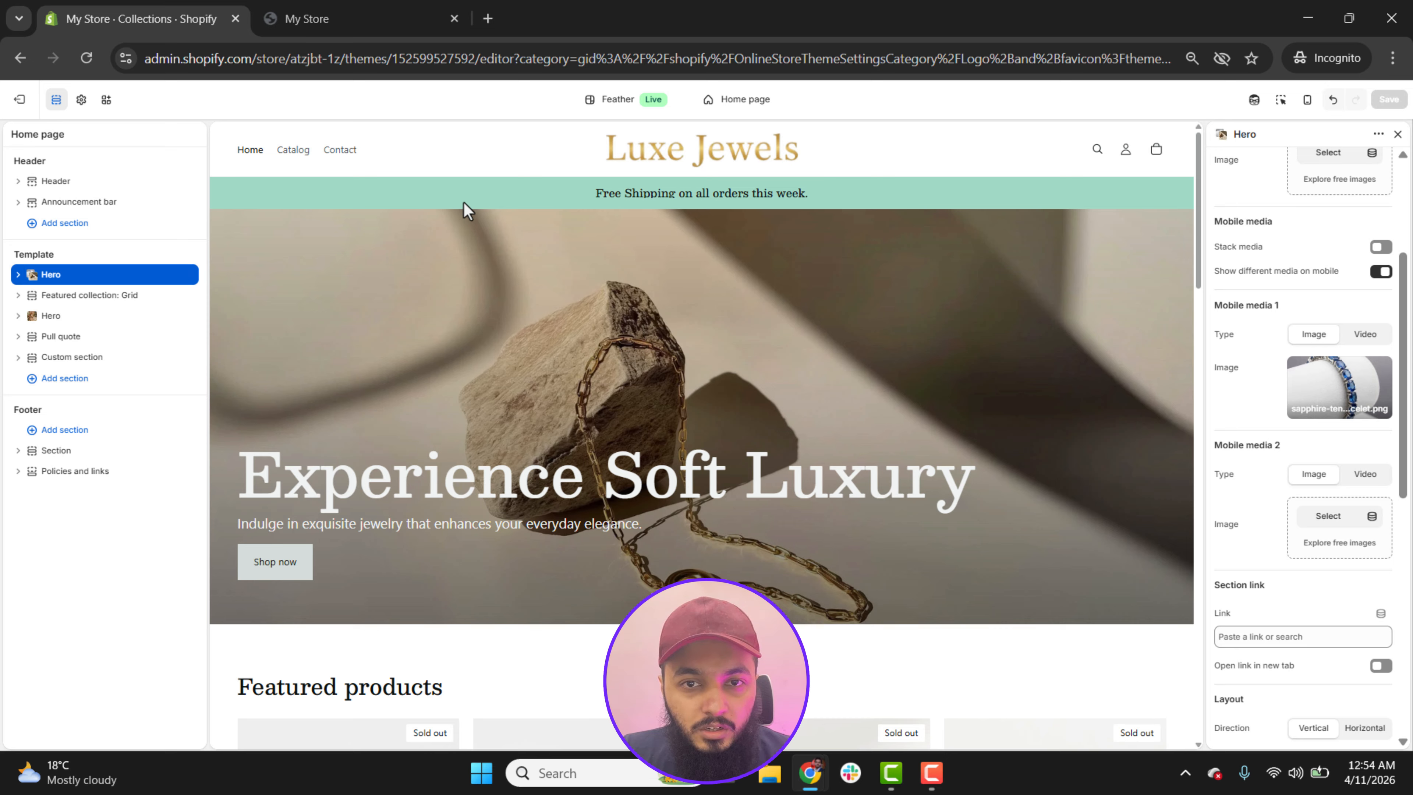
Step: Change the background of the announcement bar's color scheme, Scheme 4, to the logo's gold #D2B664 and save the theme
click(76, 204)
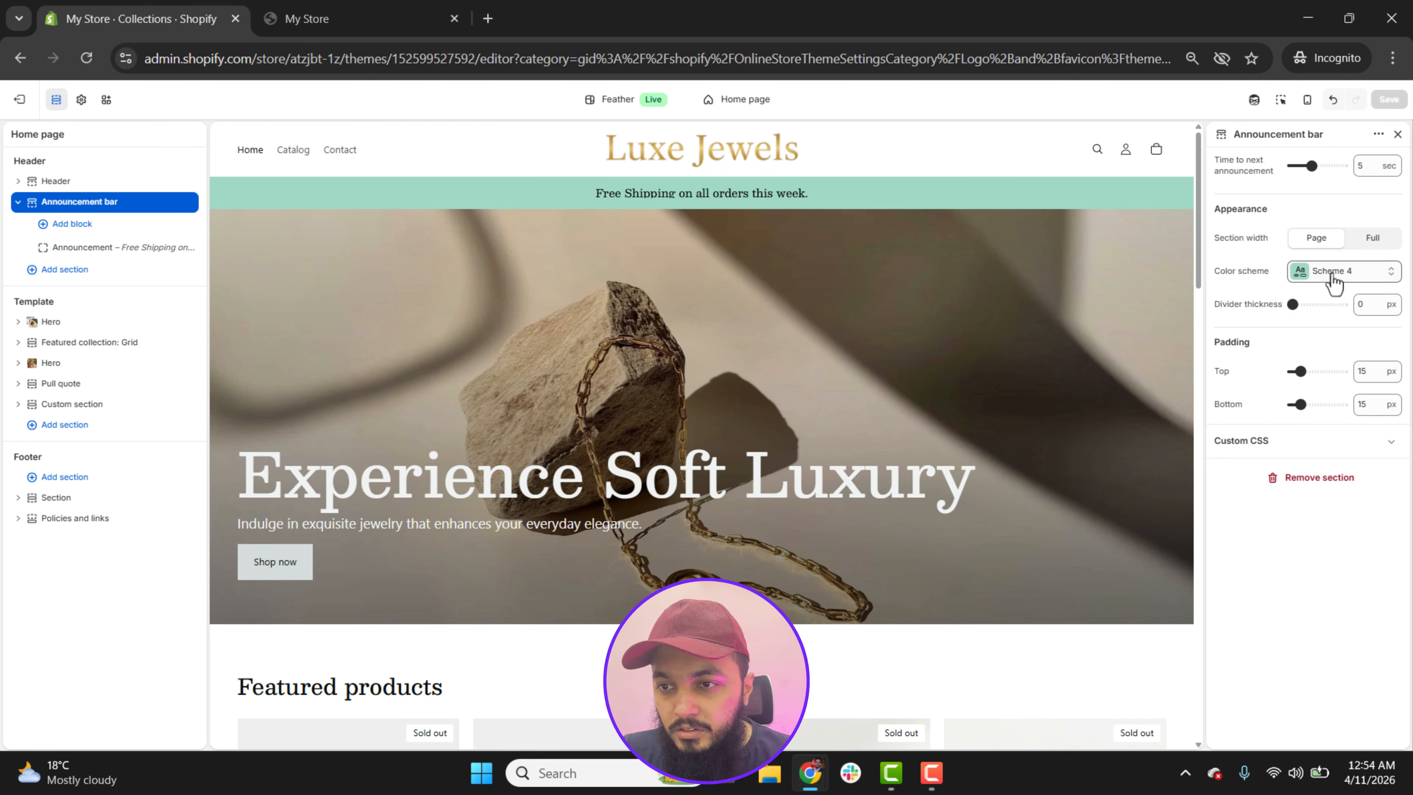
click(1359, 275)
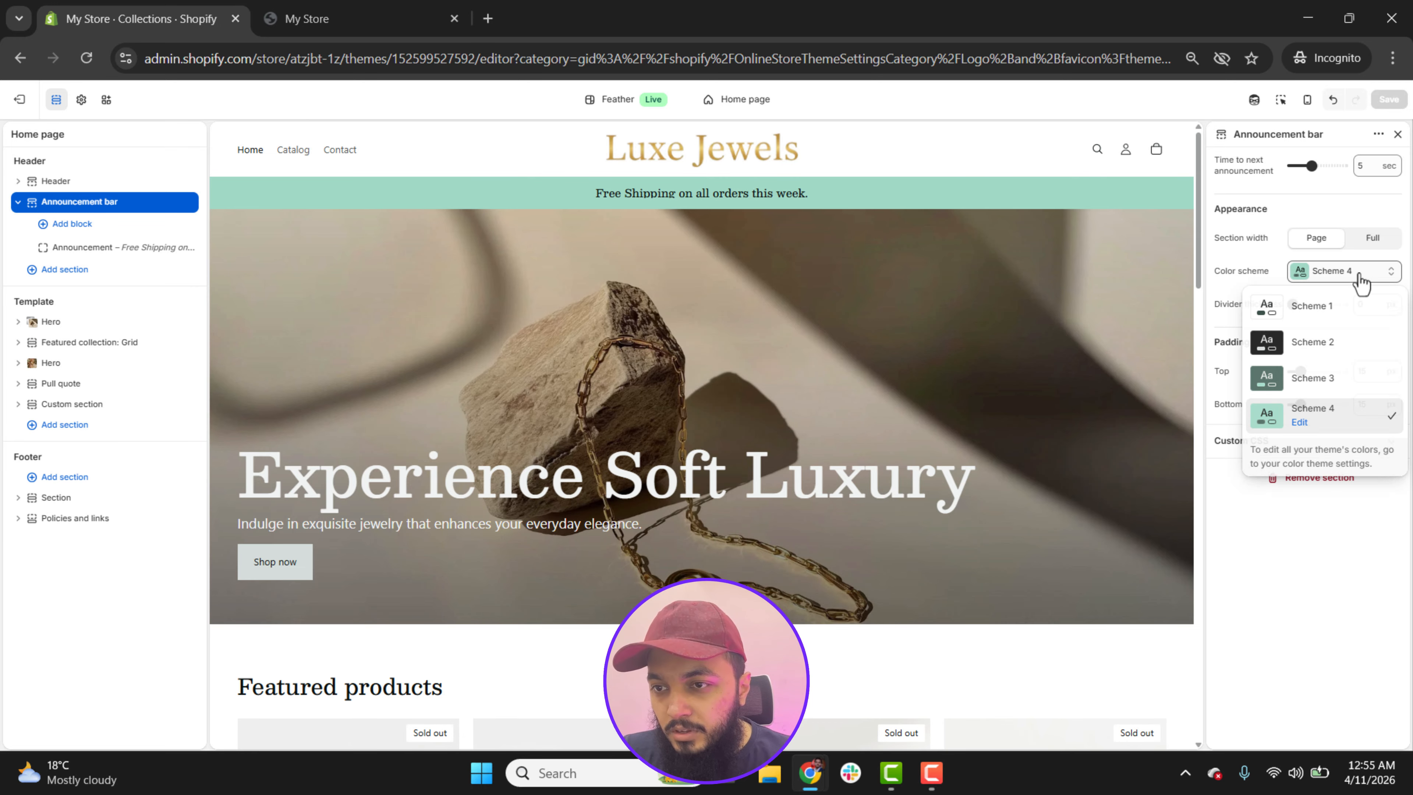
click(1300, 423)
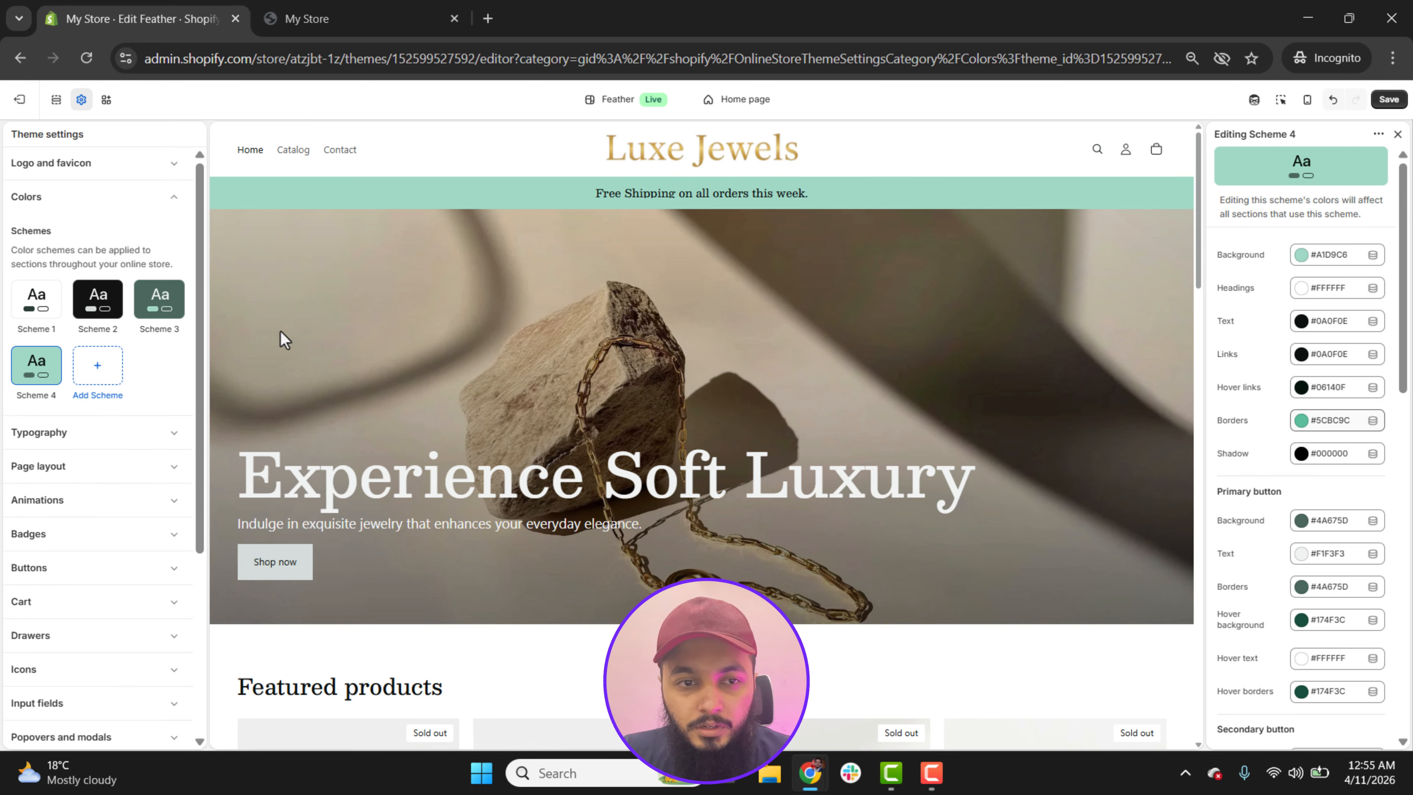
click(1335, 259)
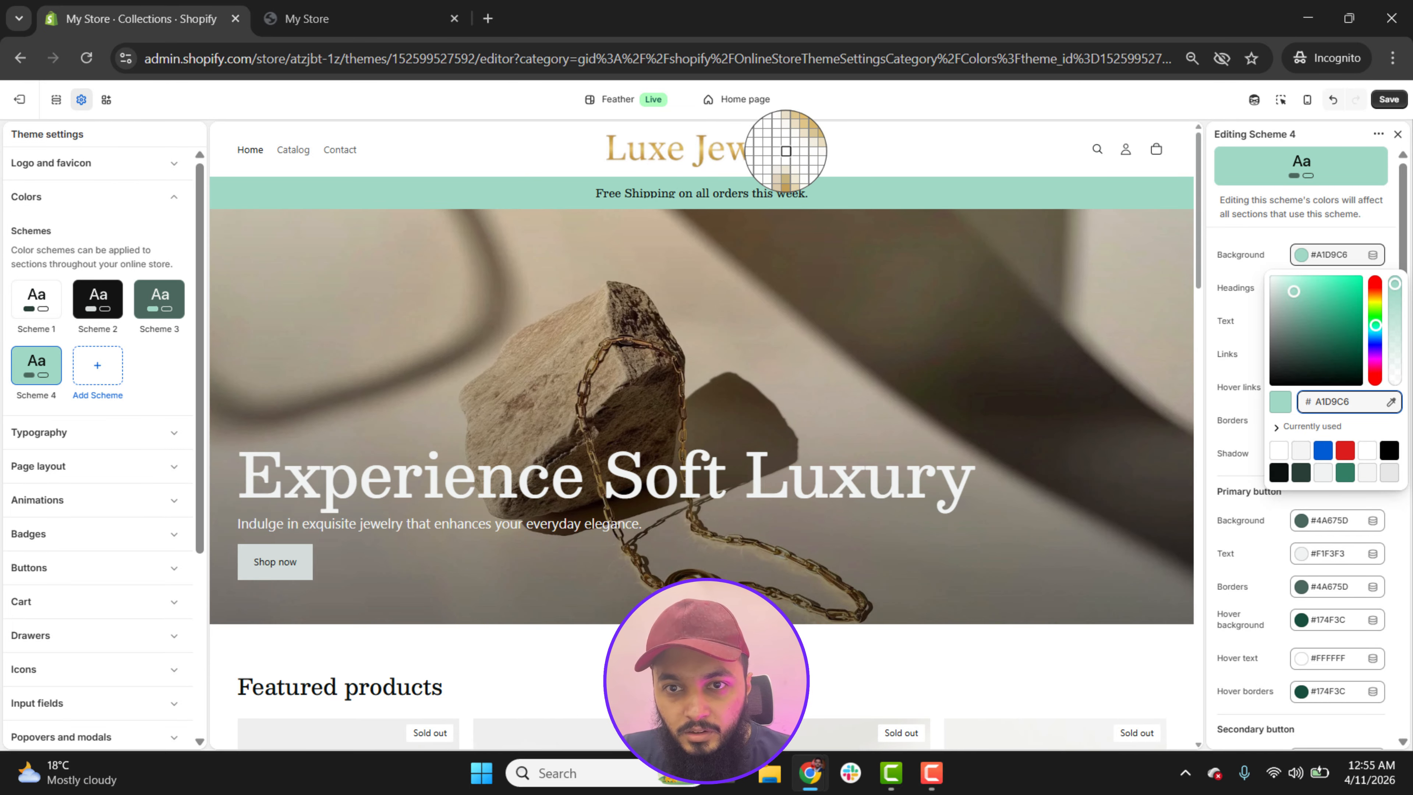
click(790, 151)
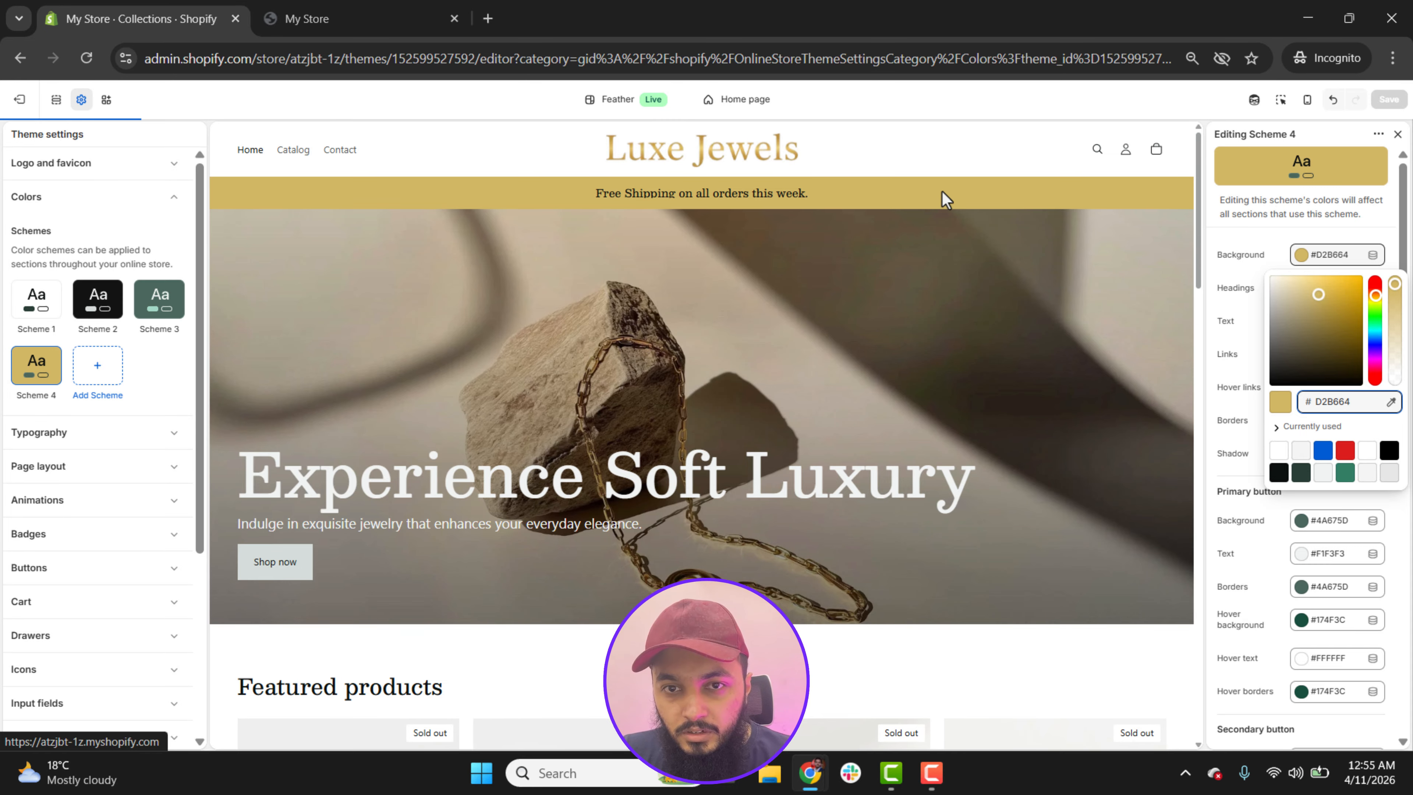
click(1390, 228)
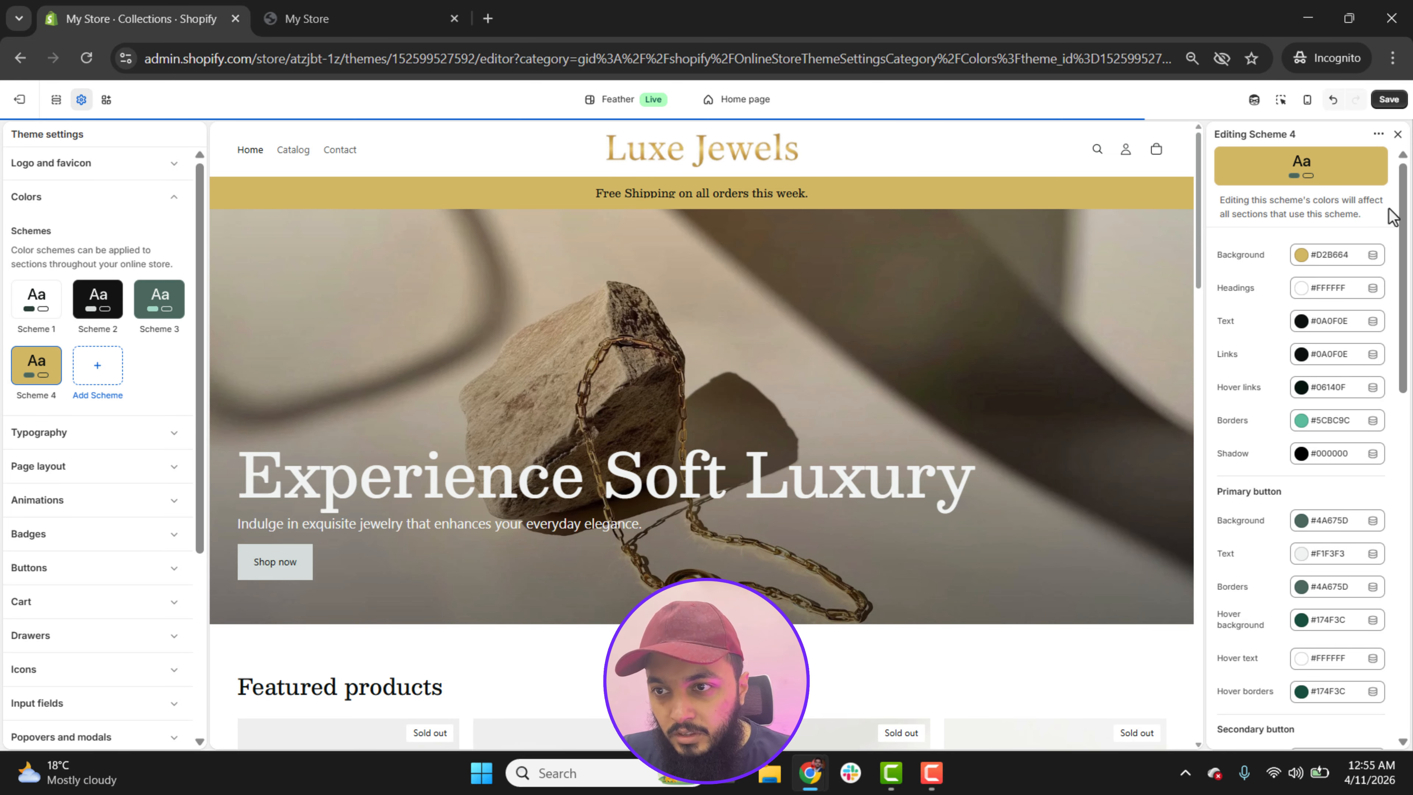
click(1389, 101)
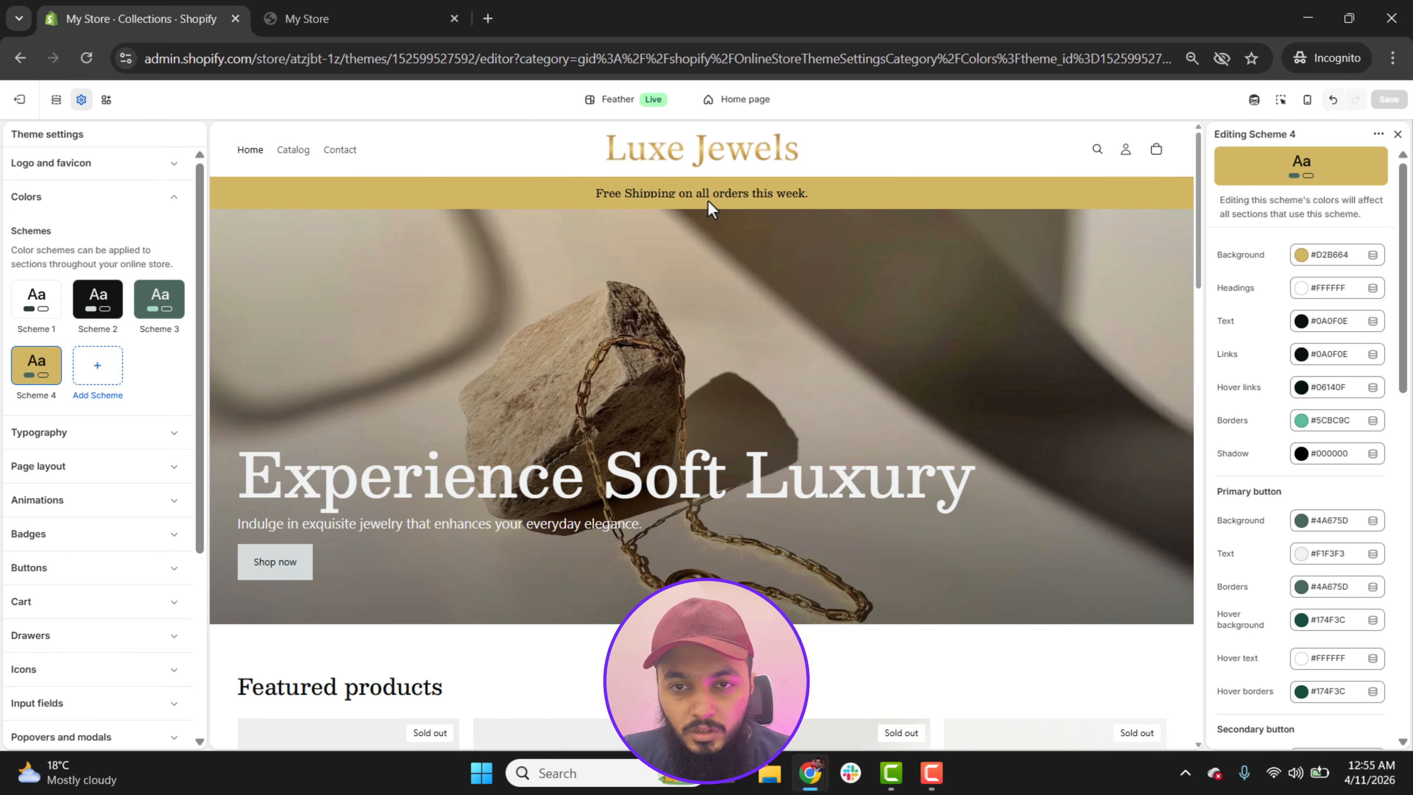
Step: Return to the homepage sections and review the label and link options of the first Hero section's button
drag(1199, 220, 1203, 300)
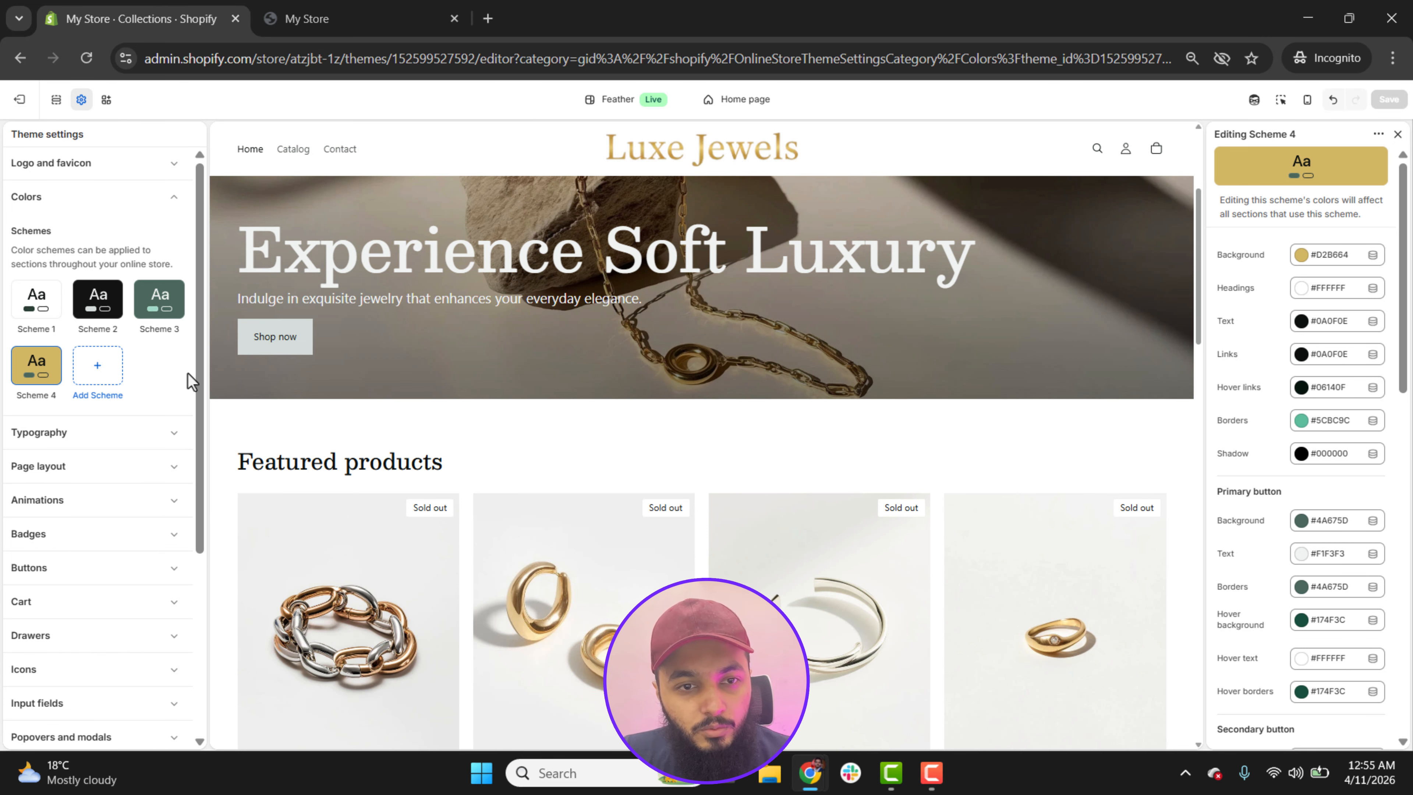
click(54, 103)
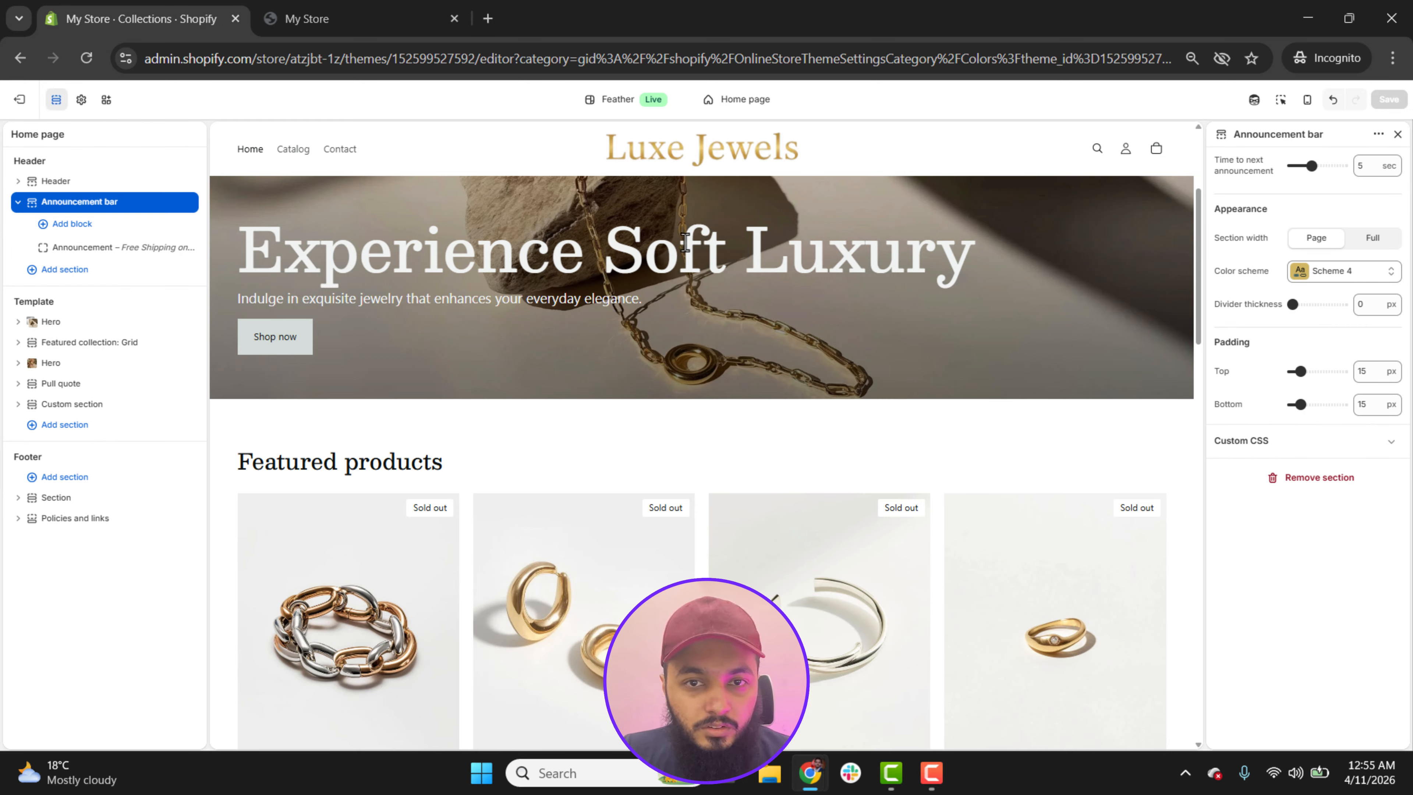
click(19, 322)
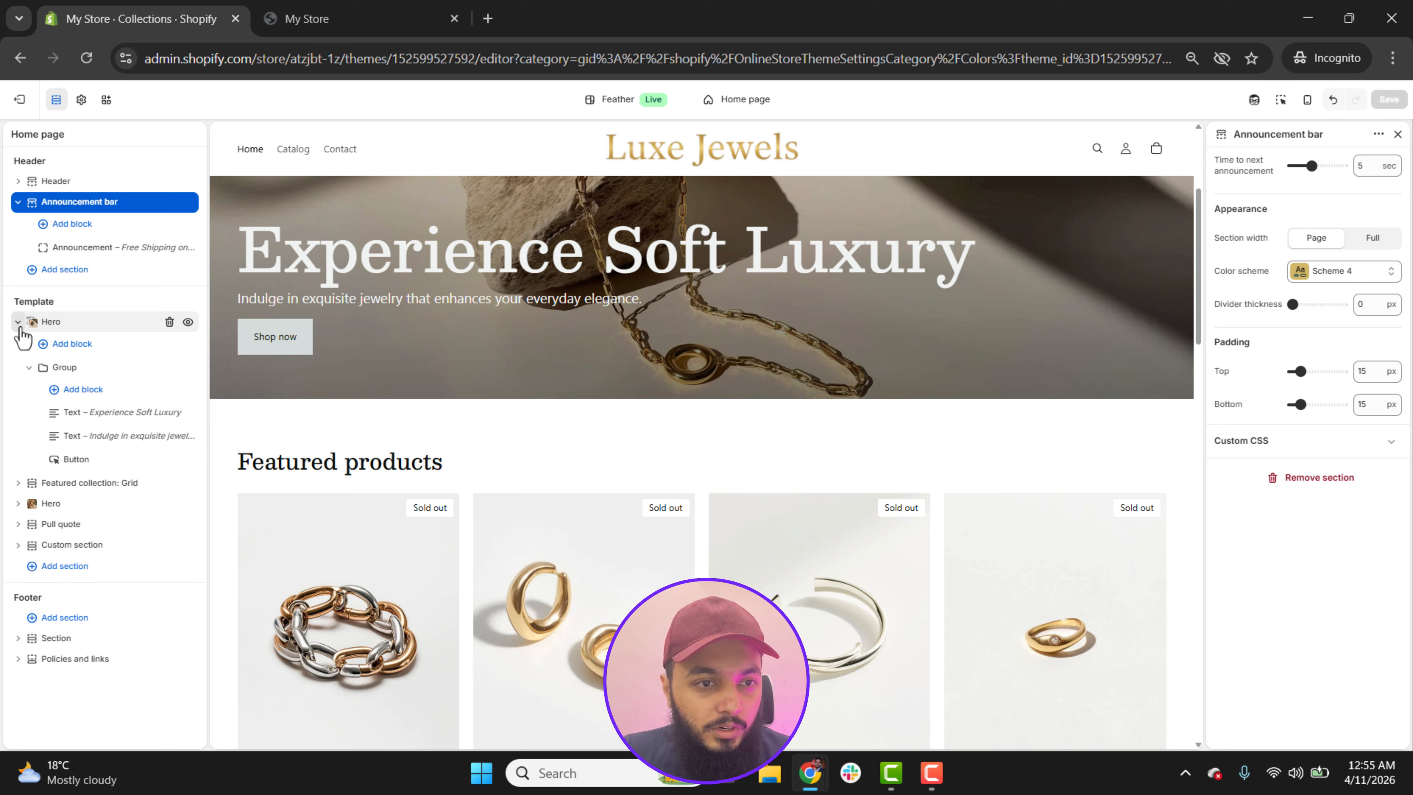
click(76, 460)
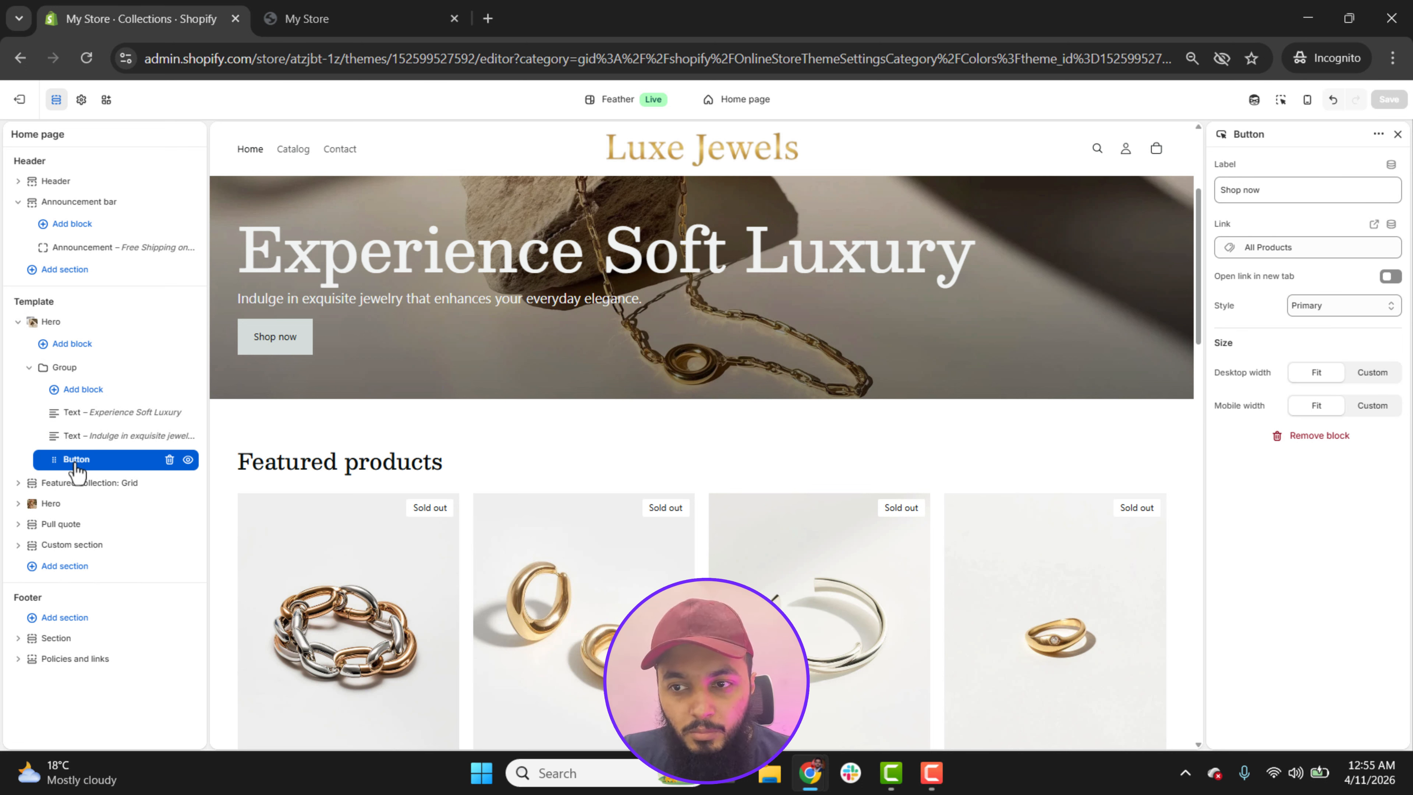
click(1276, 195)
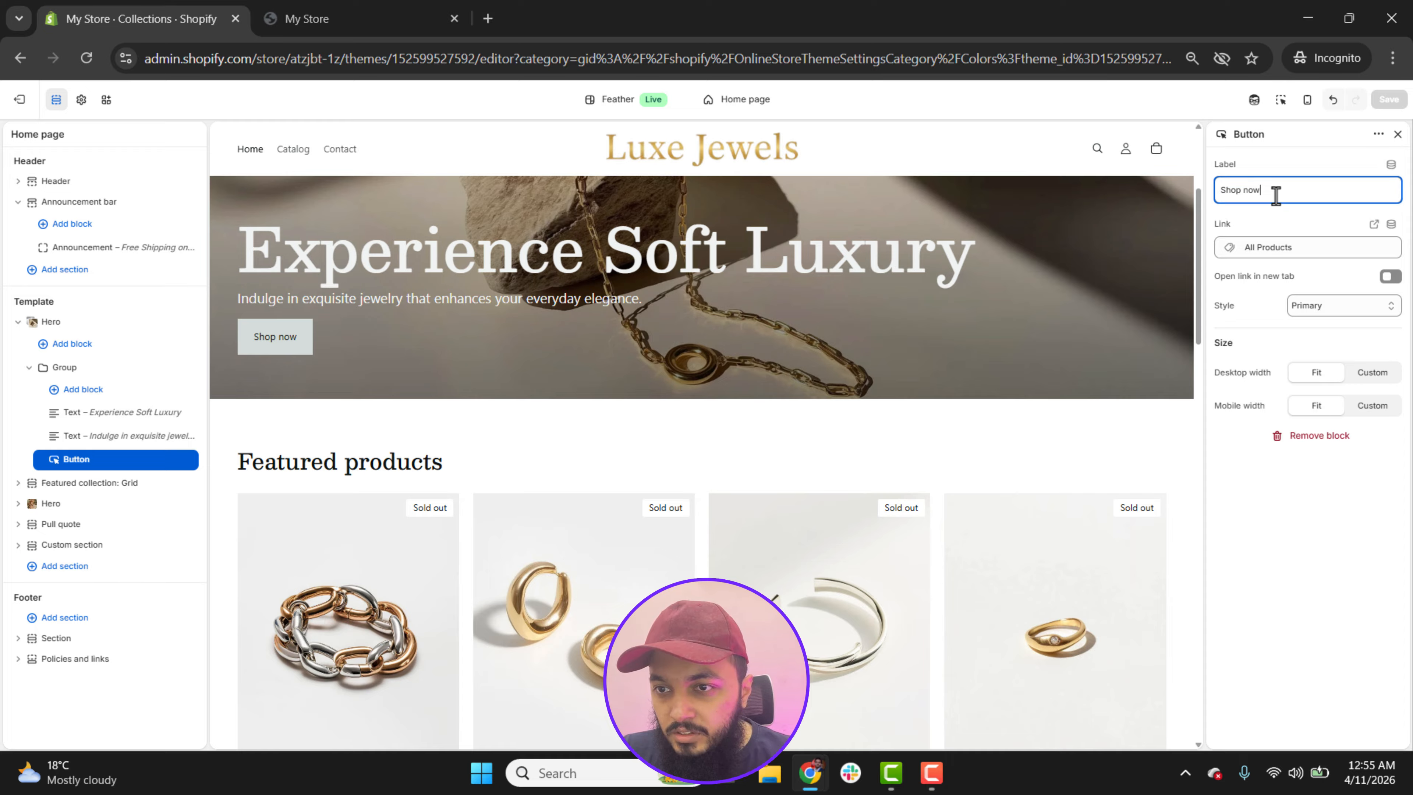
click(1305, 247)
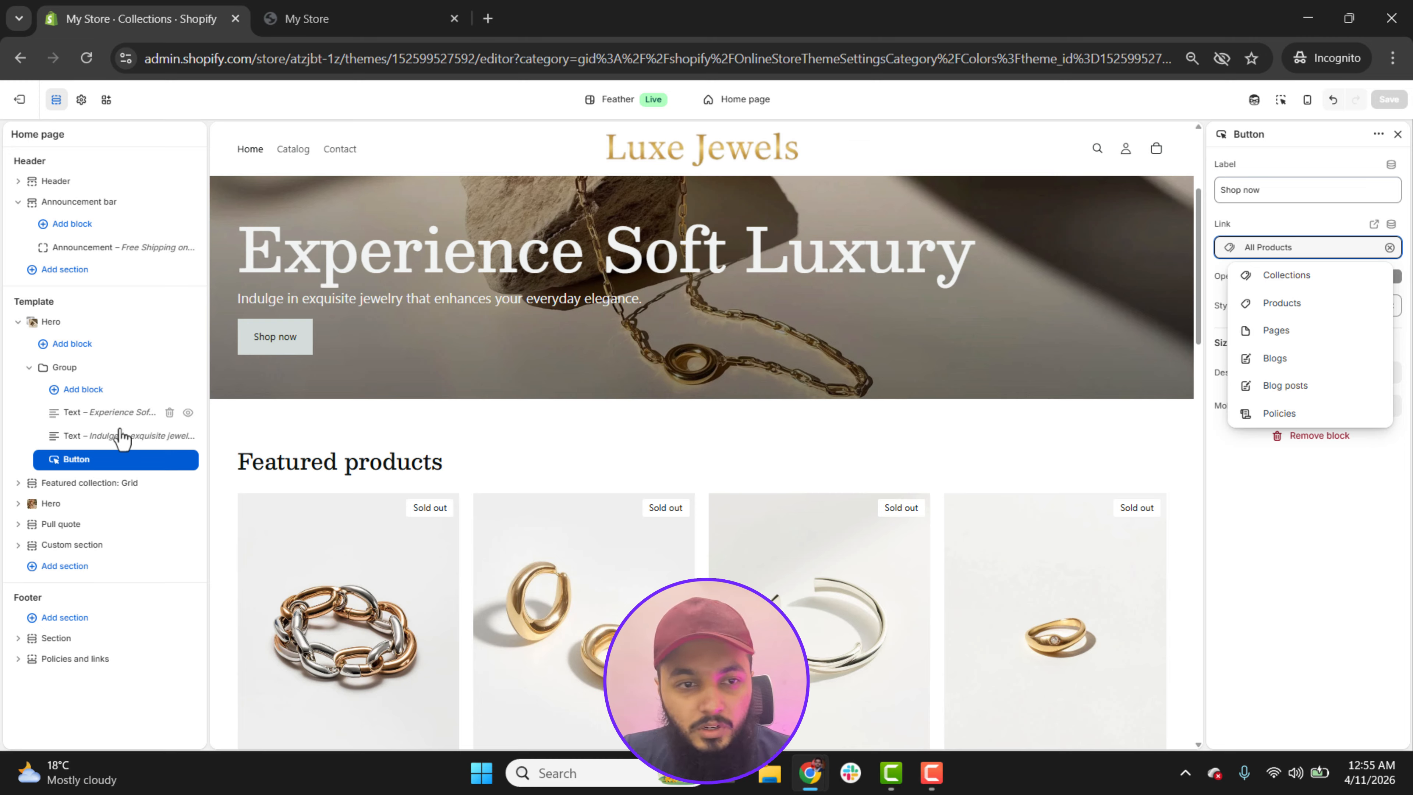
key(Escape)
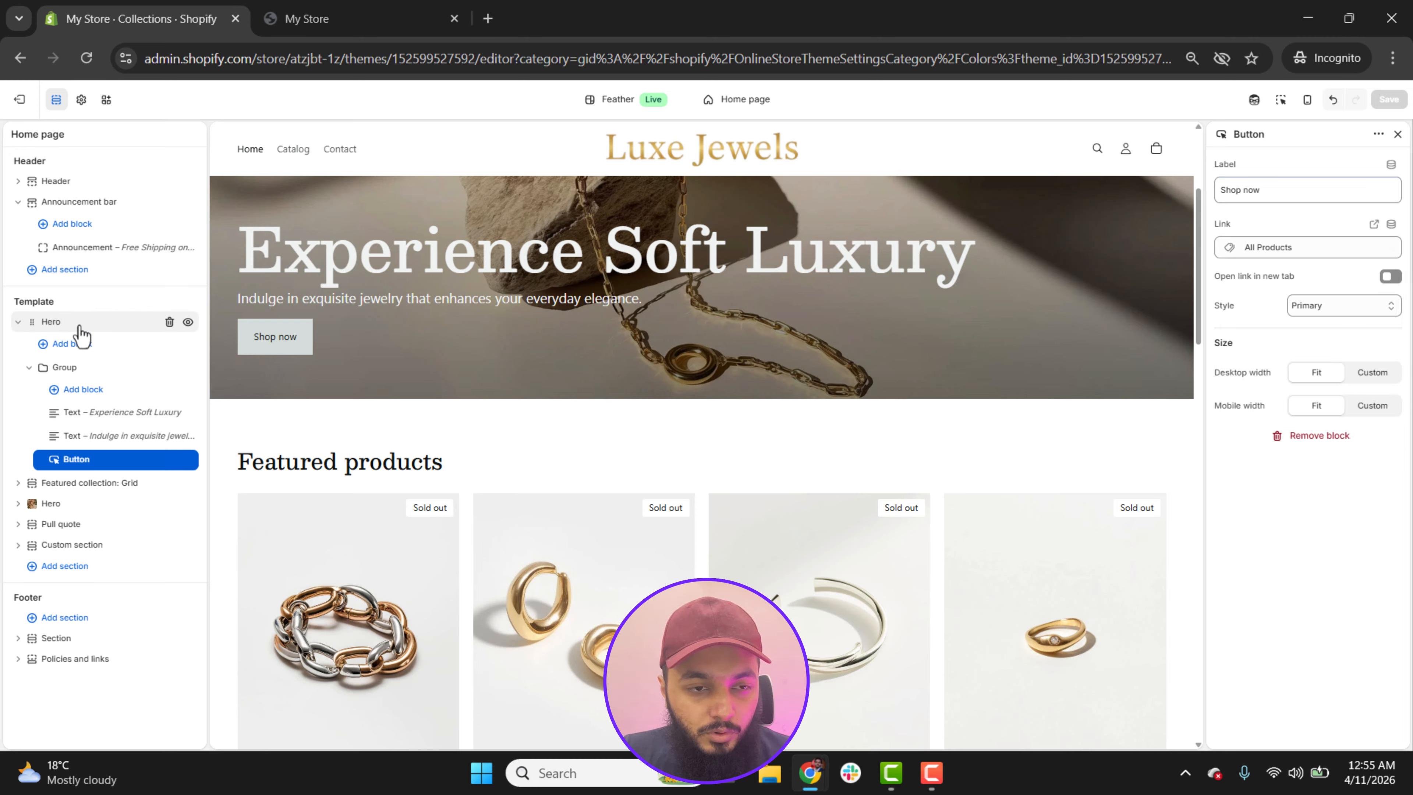
Step: Examine the first Hero's group settings and the section's media, layout and color scheme options, then collapse the section
click(76, 370)
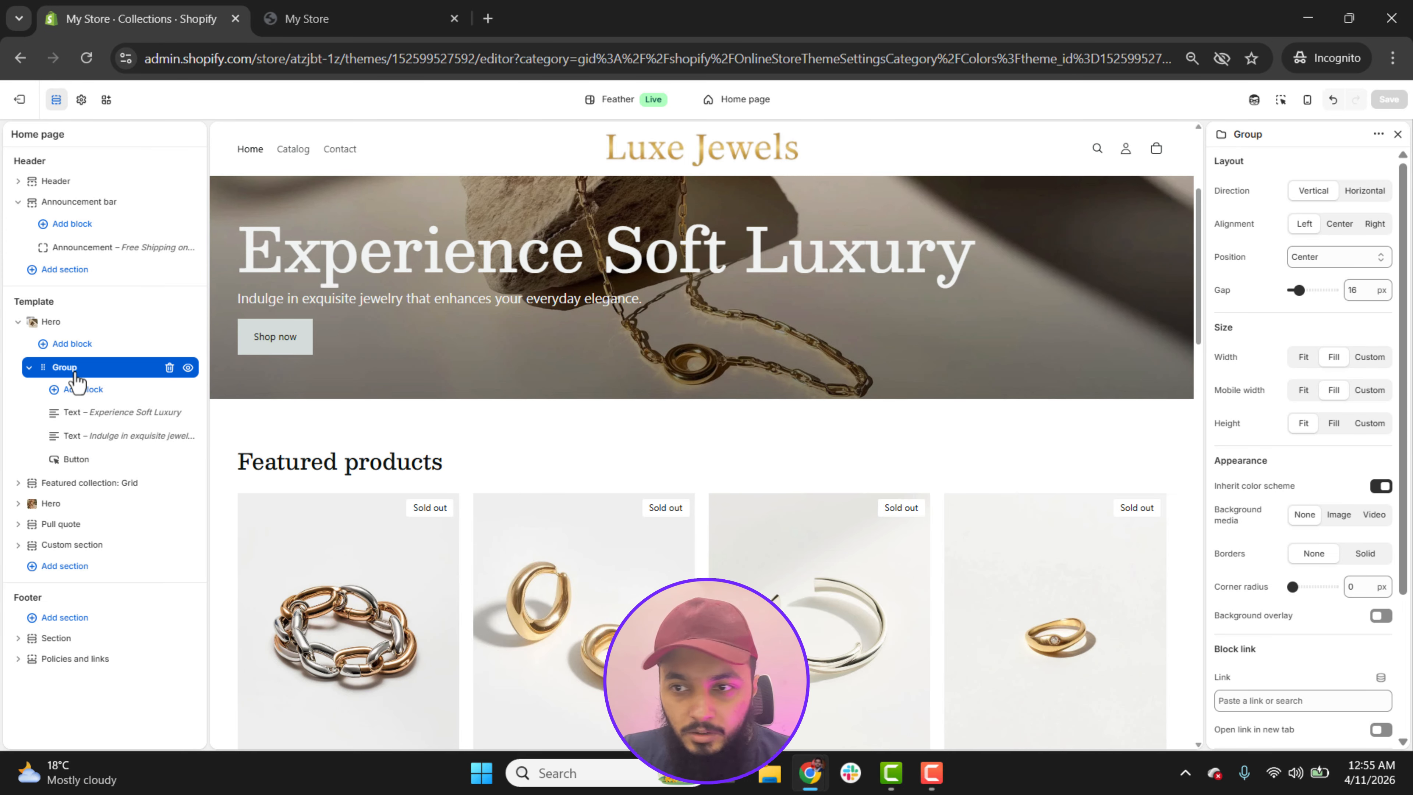
scroll(1411, 473, down, 2)
scroll(1411, 473, down, 2)
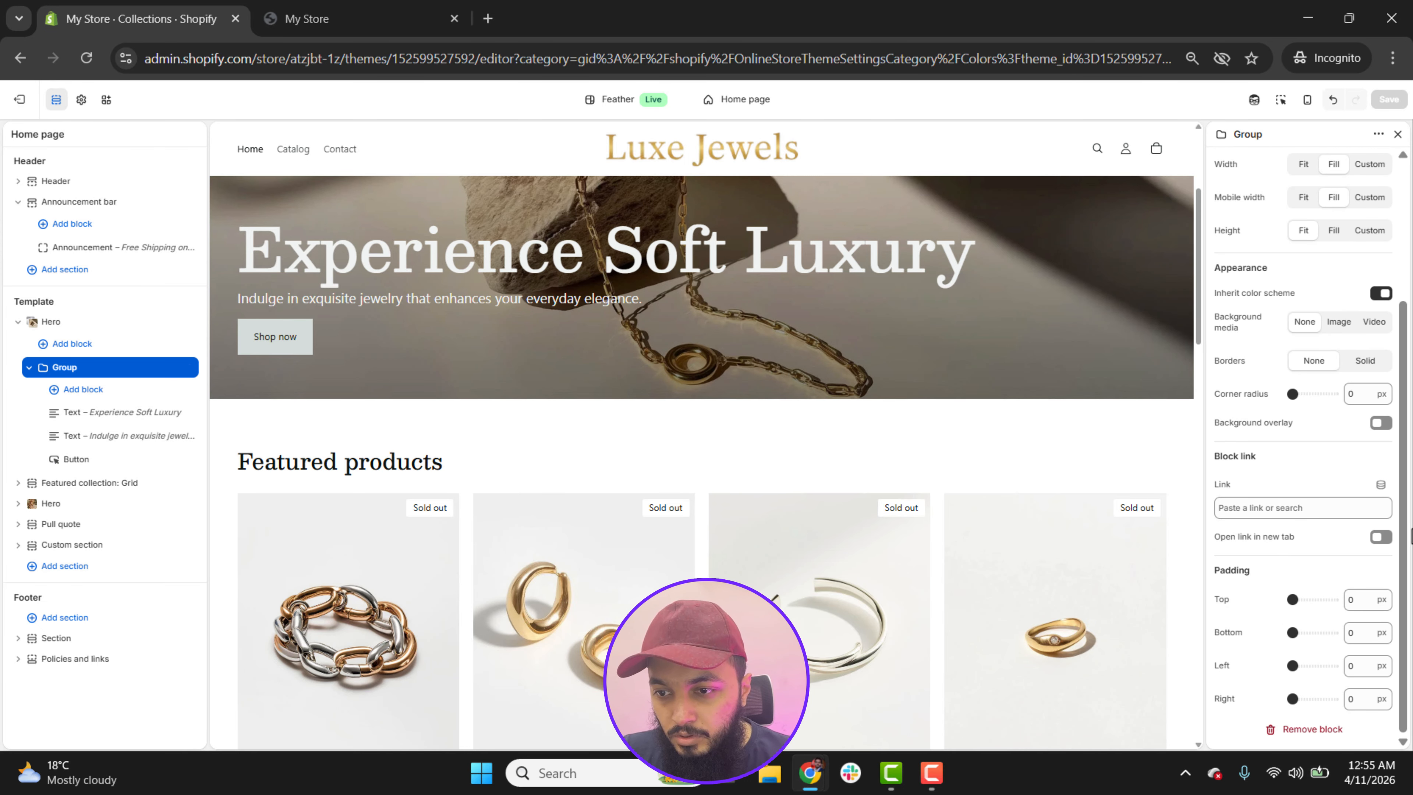
click(108, 327)
scroll(1411, 378, down, 2)
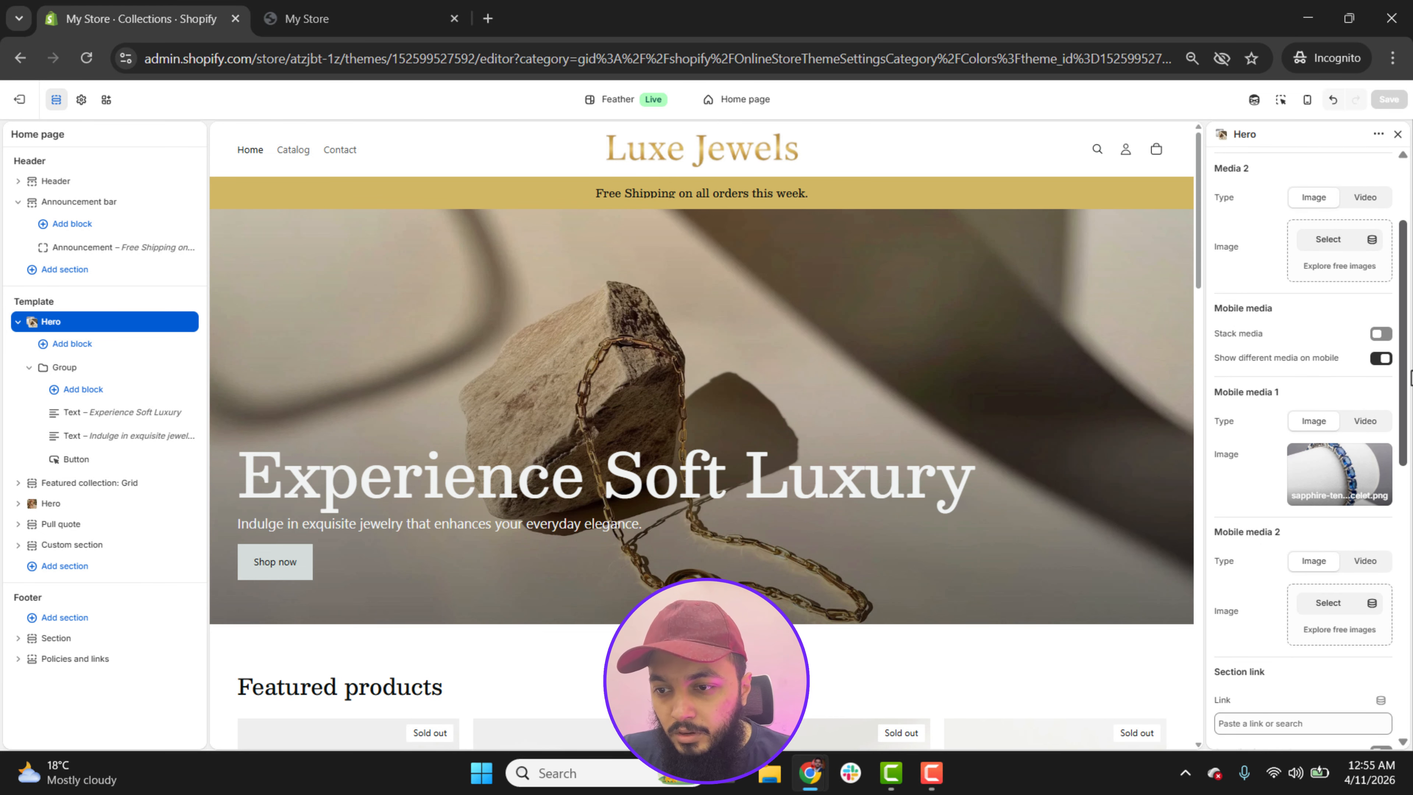
scroll(1412, 379, down, 5)
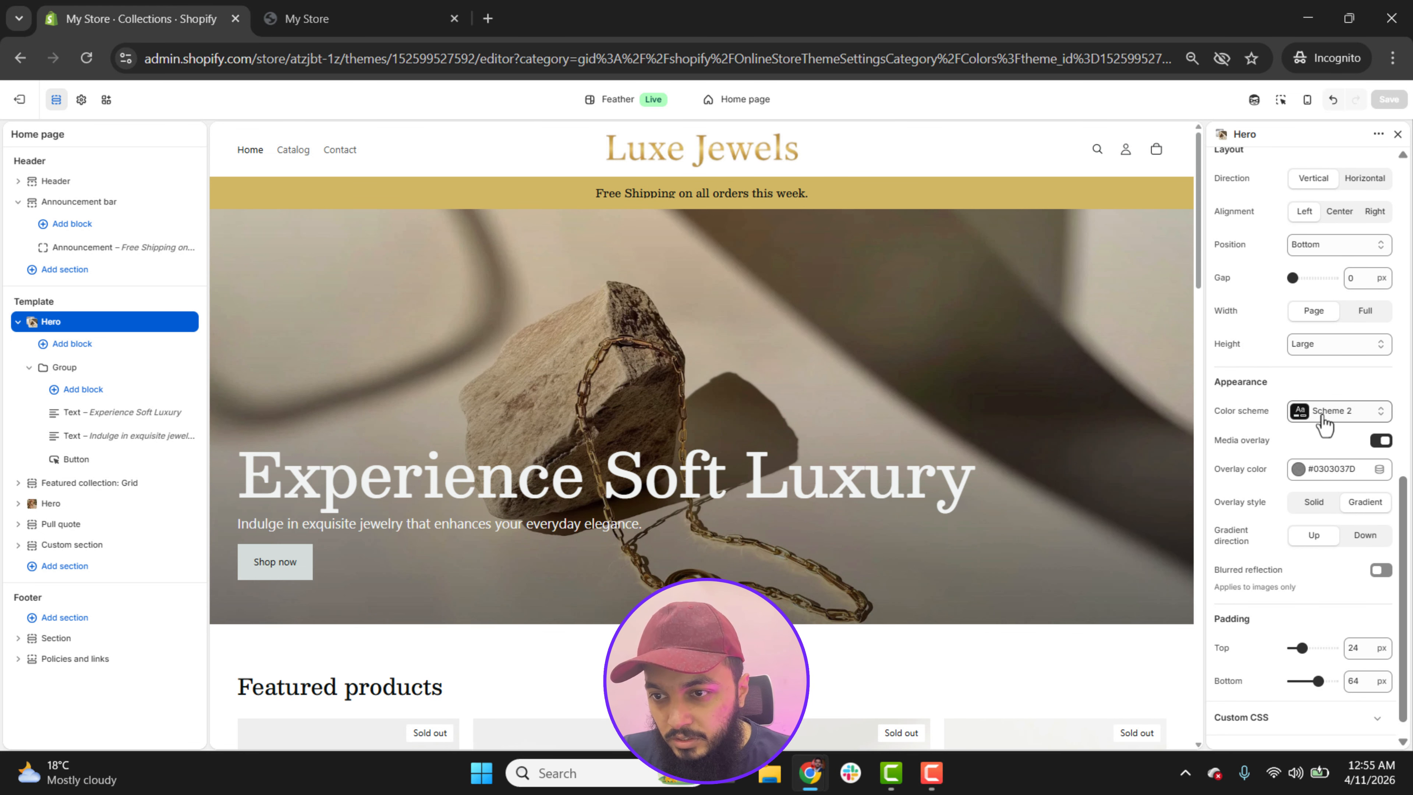
click(1323, 423)
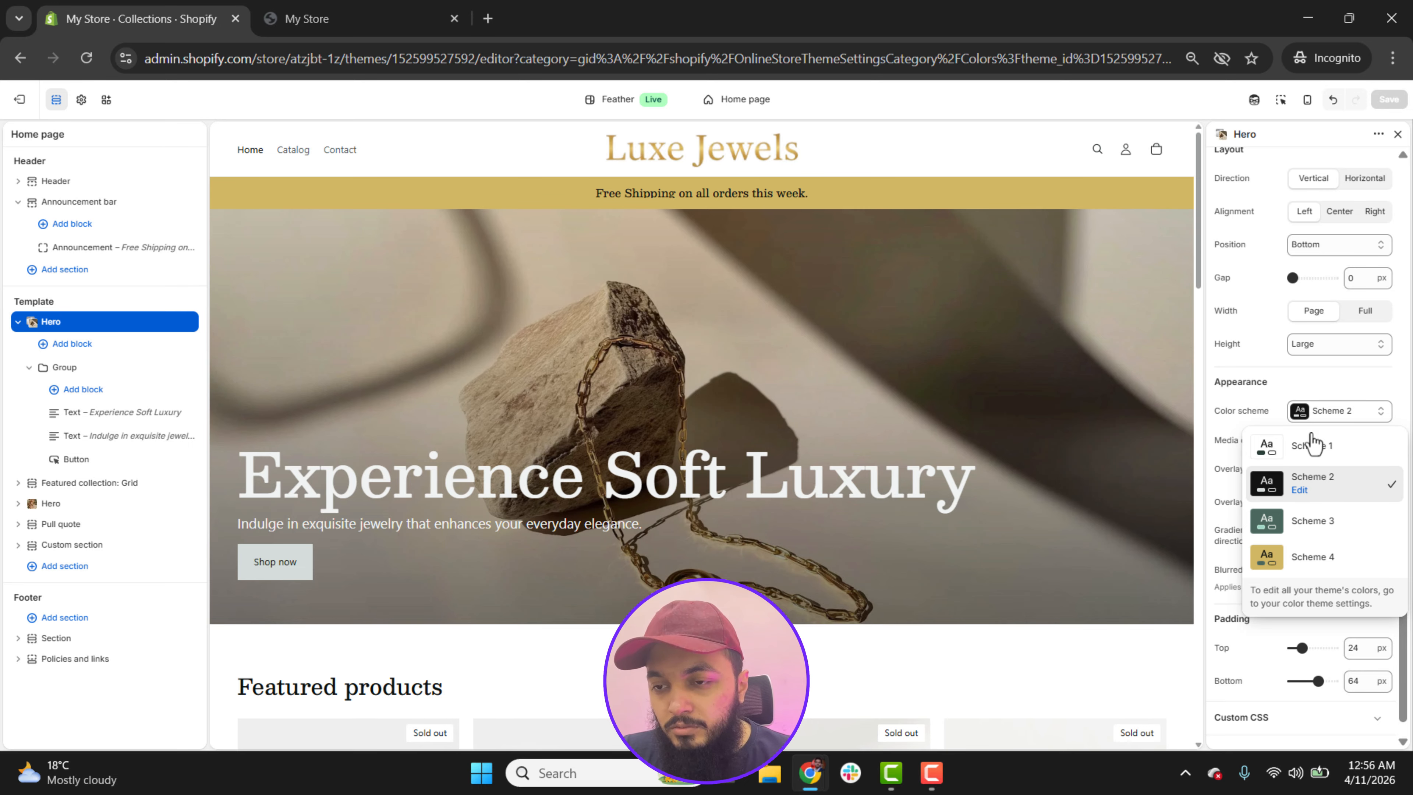
click(1323, 384)
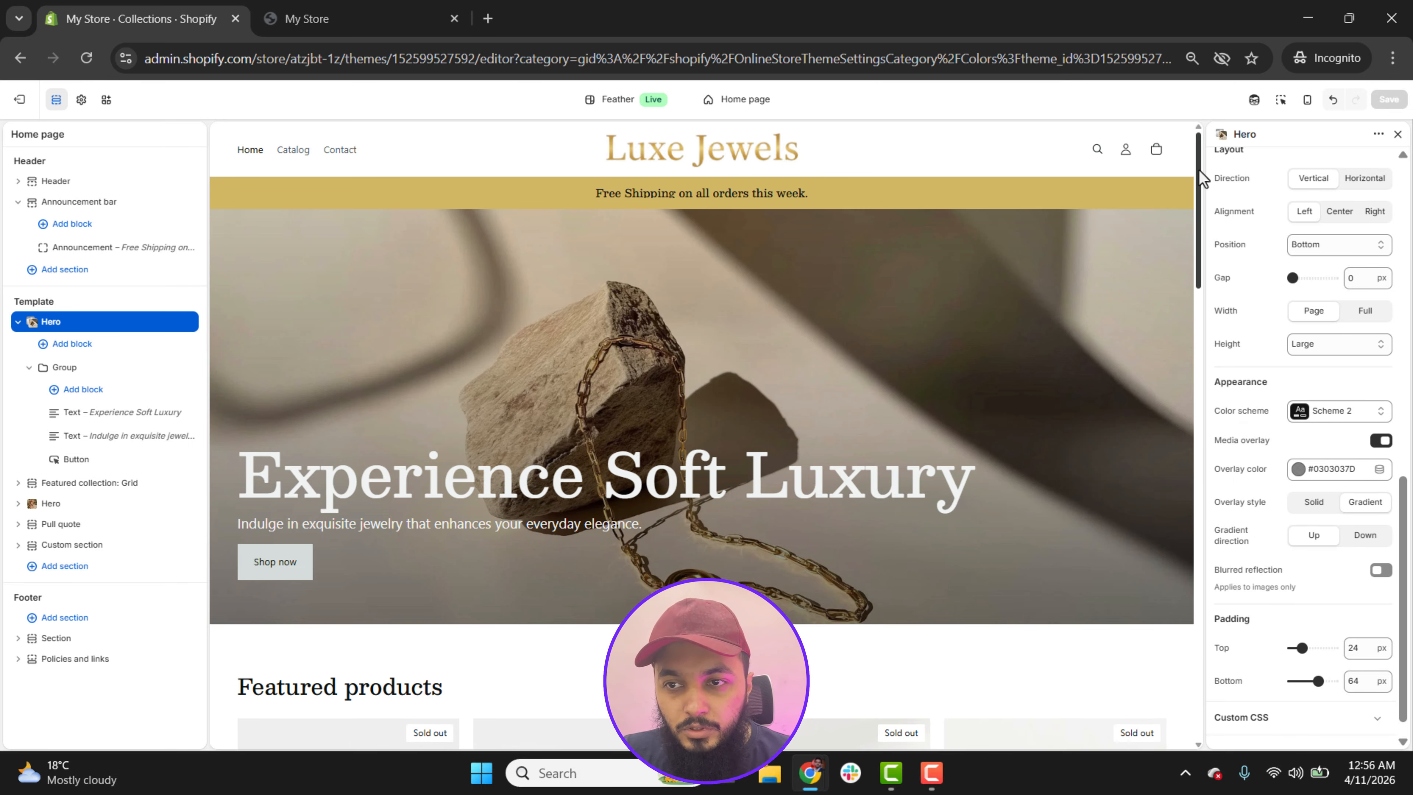
scroll(261, 328, down, 4)
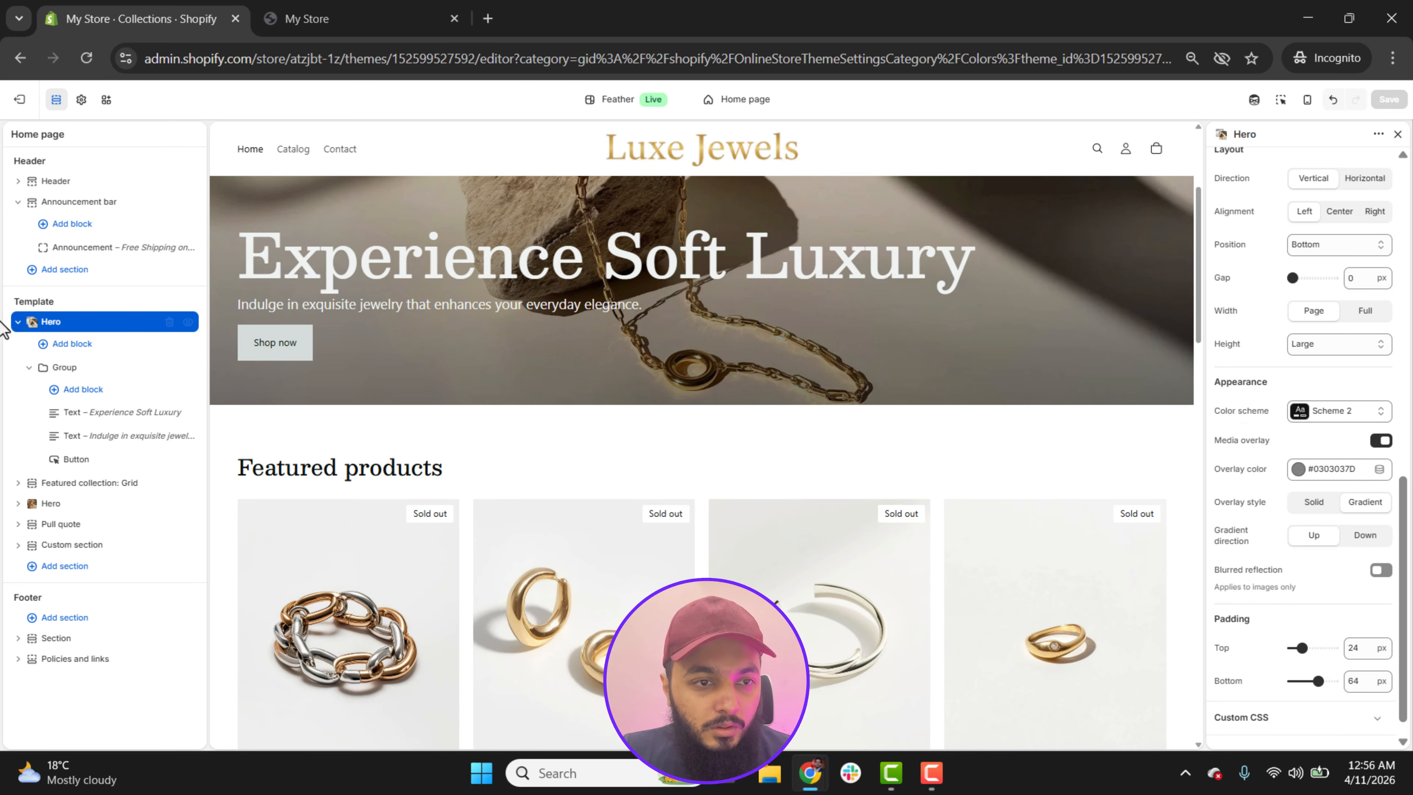
click(17, 322)
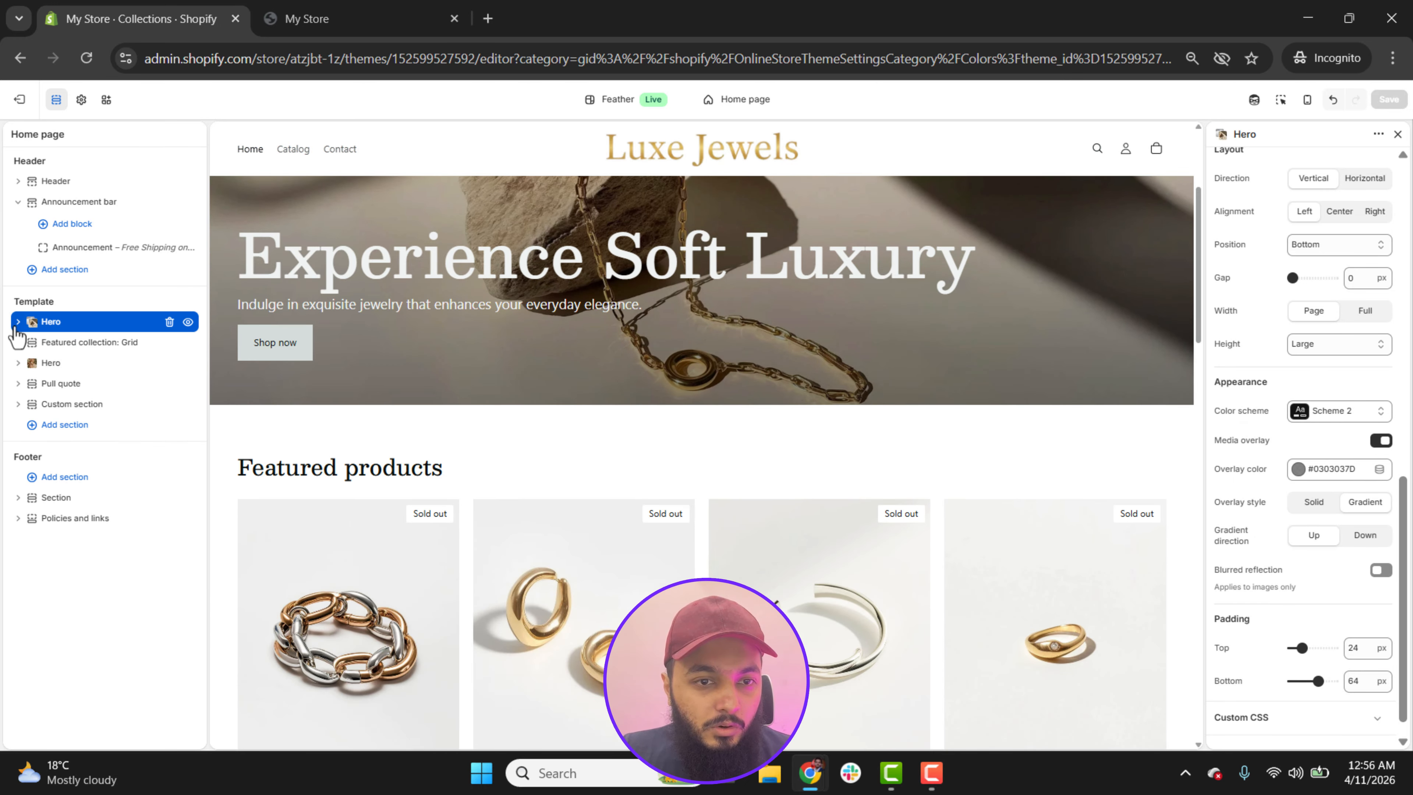
Step: Set the Featured collection grid to show the Best Selling collection and look over its remaining settings
click(66, 344)
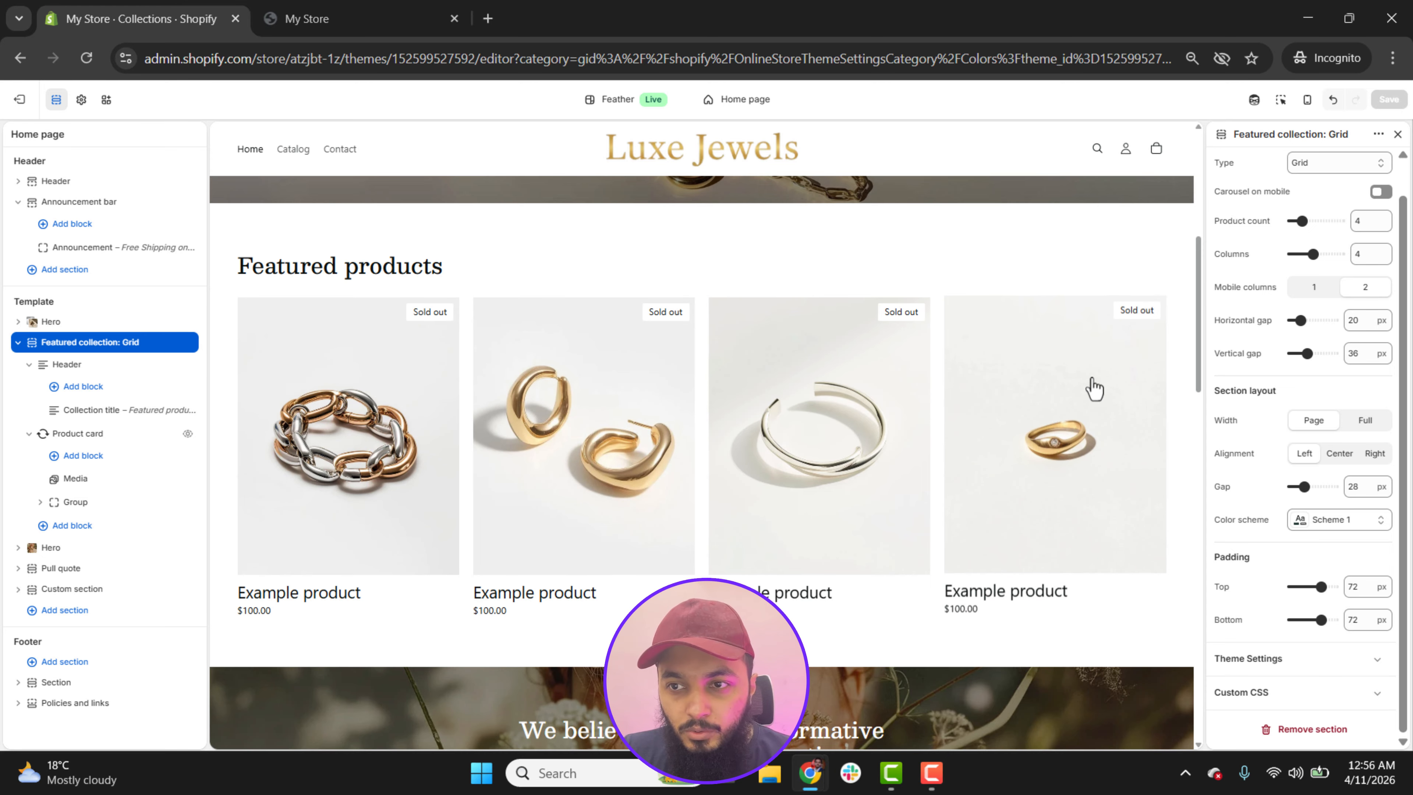
scroll(1391, 256, up, 1)
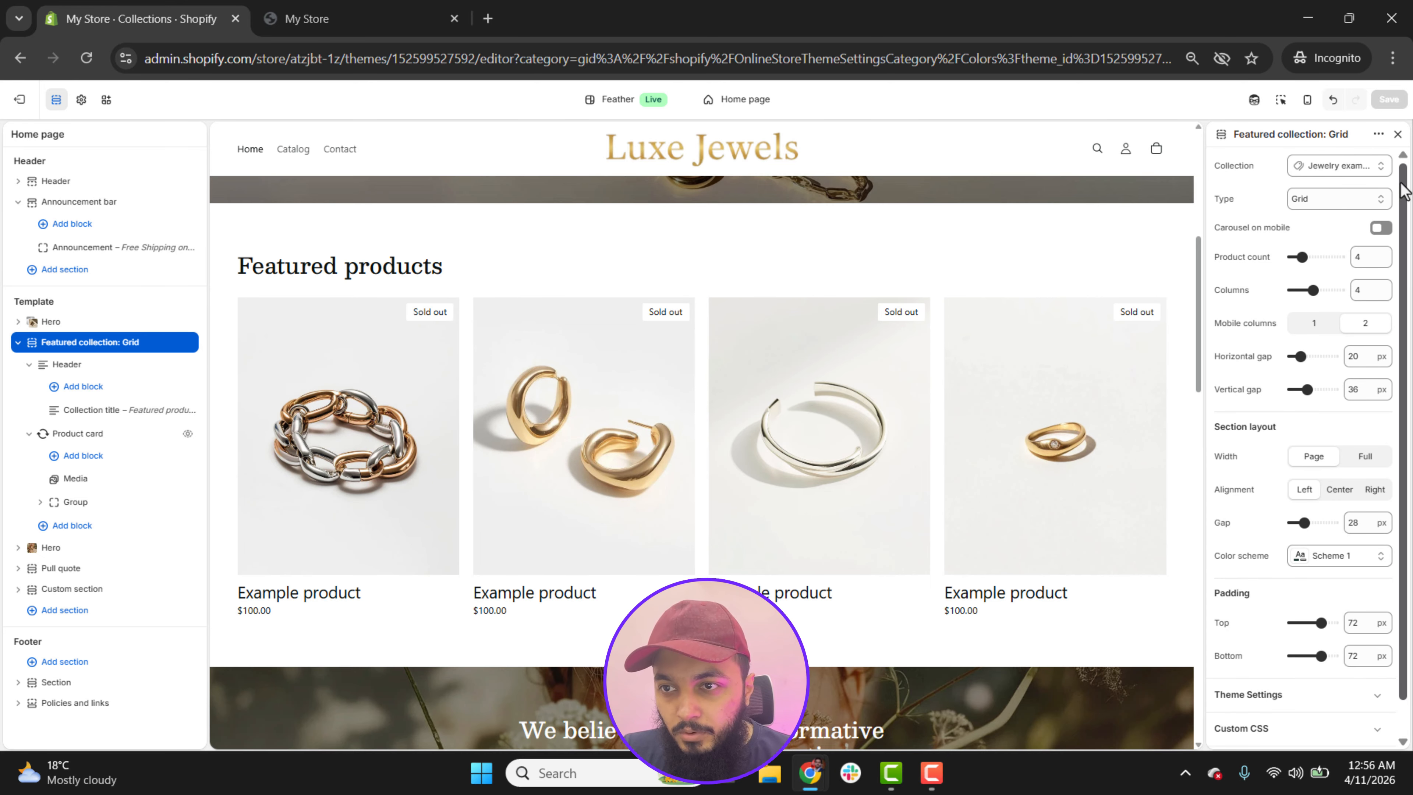
click(1344, 167)
click(1308, 196)
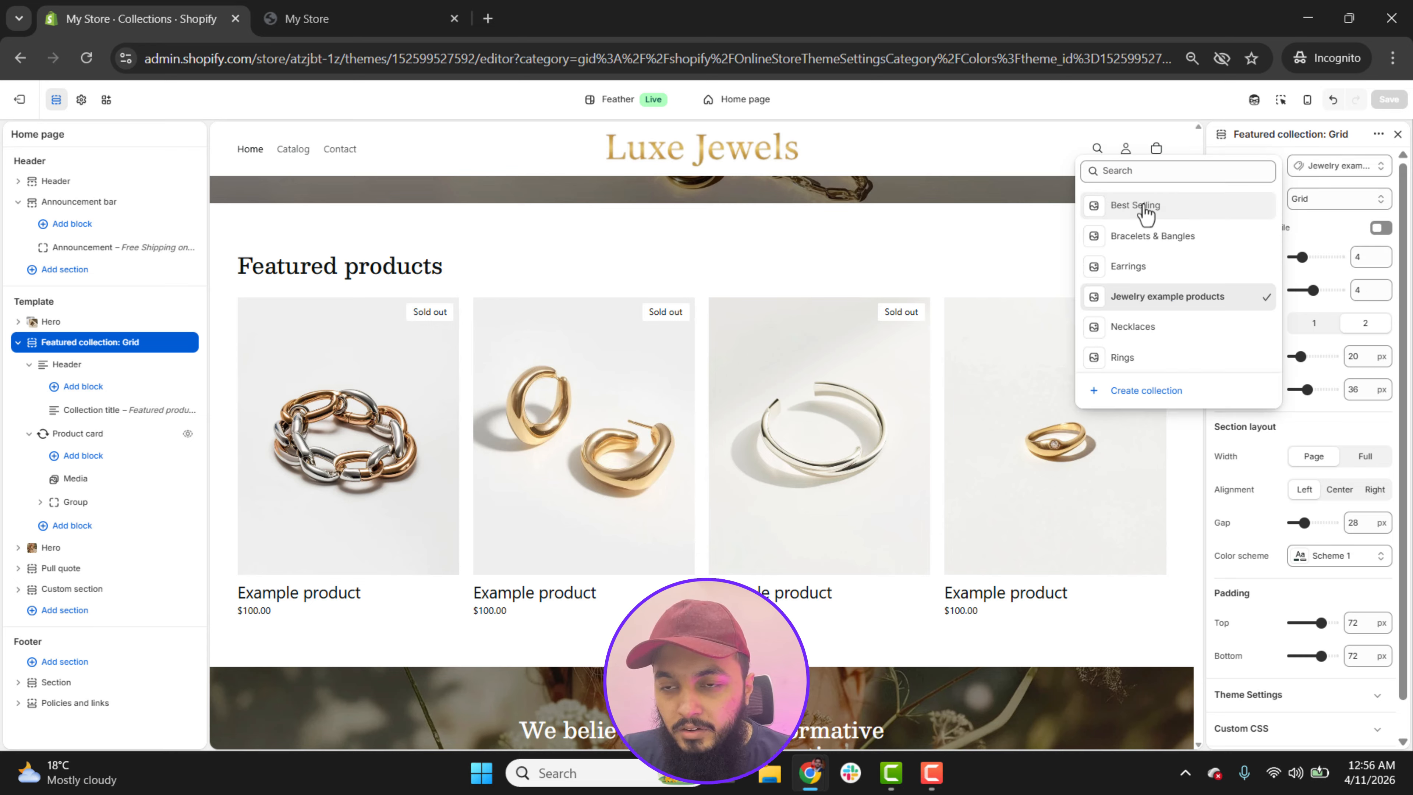
click(1145, 208)
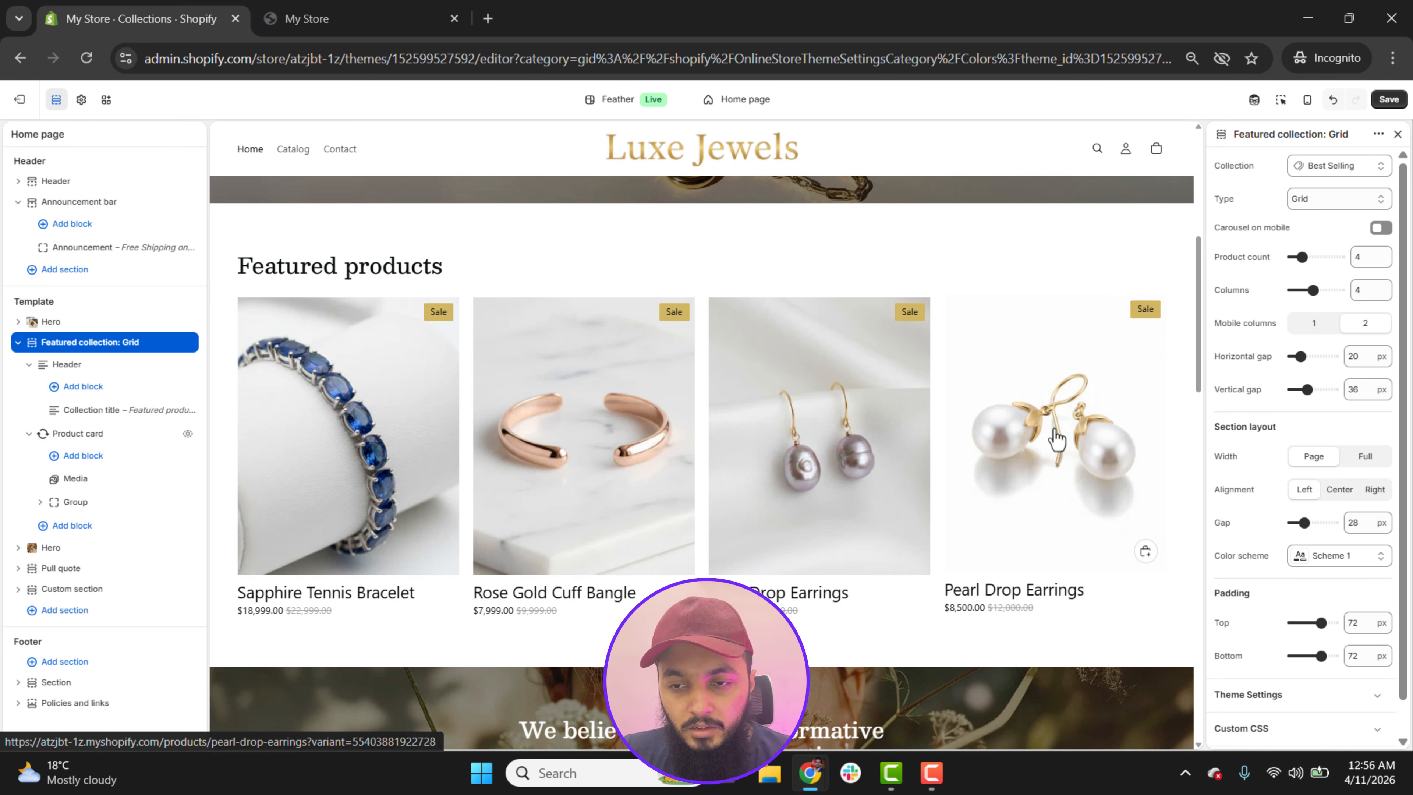
scroll(1405, 332, down, 1)
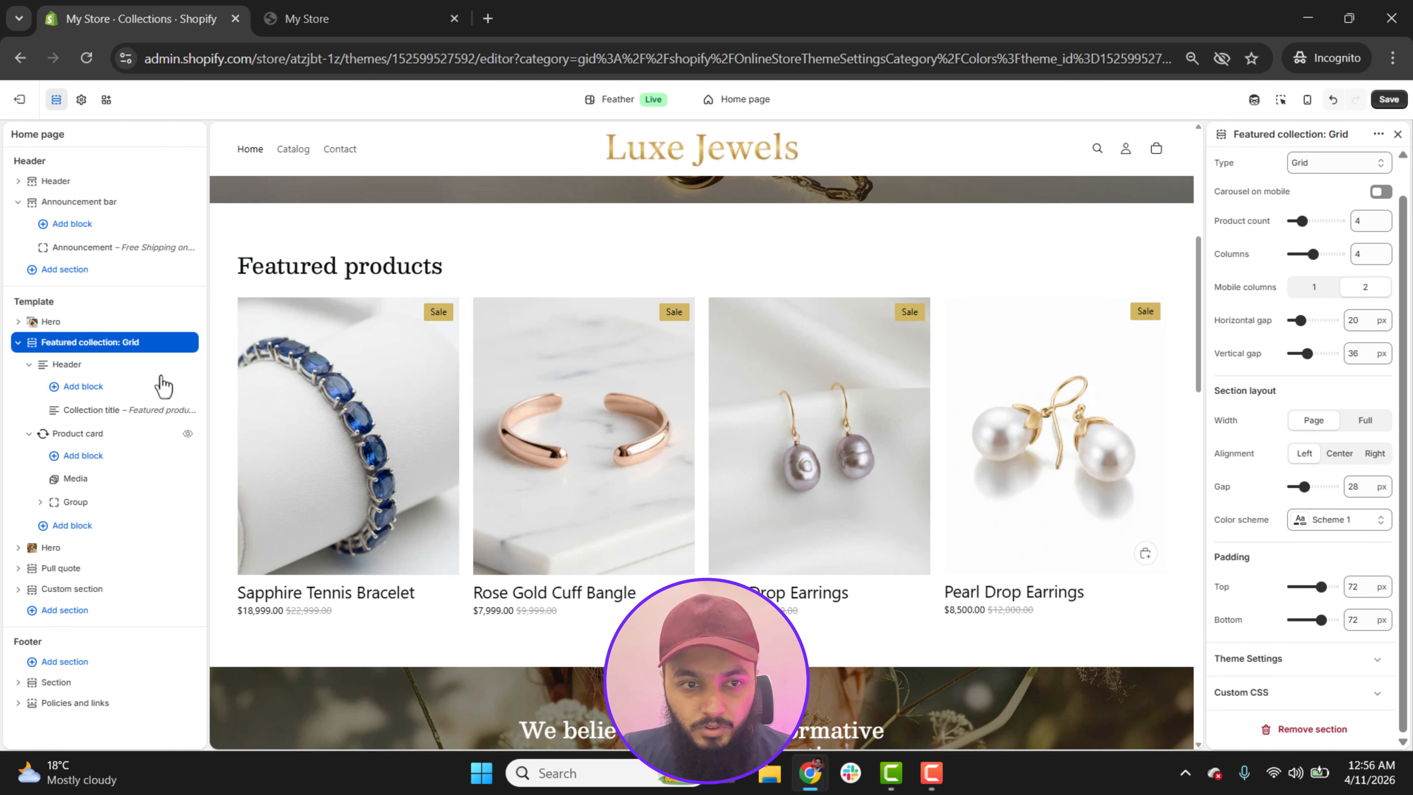
Step: Change the Featured collection's title to "Best Selling of the Week"
click(89, 415)
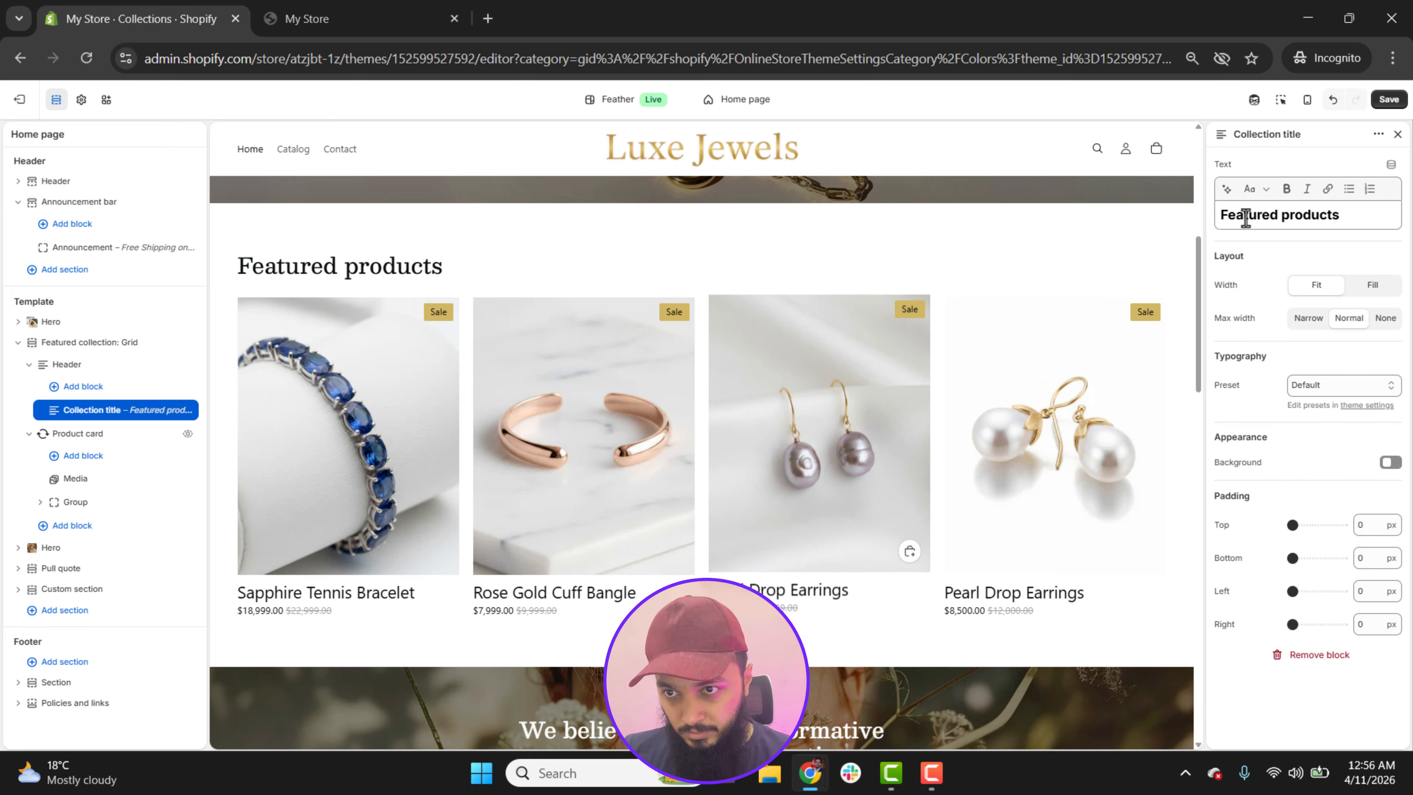
triple_click(1295, 219)
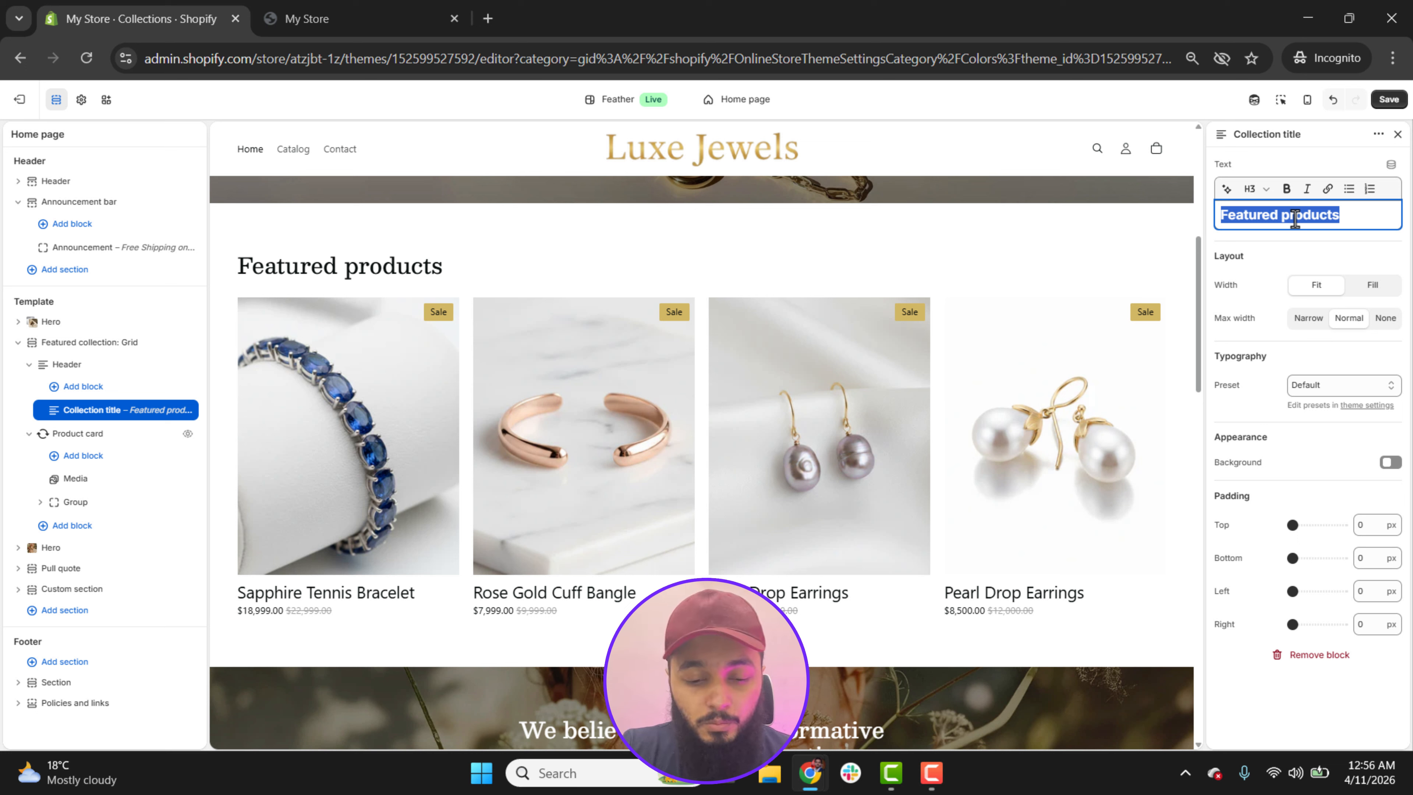
text(Best)
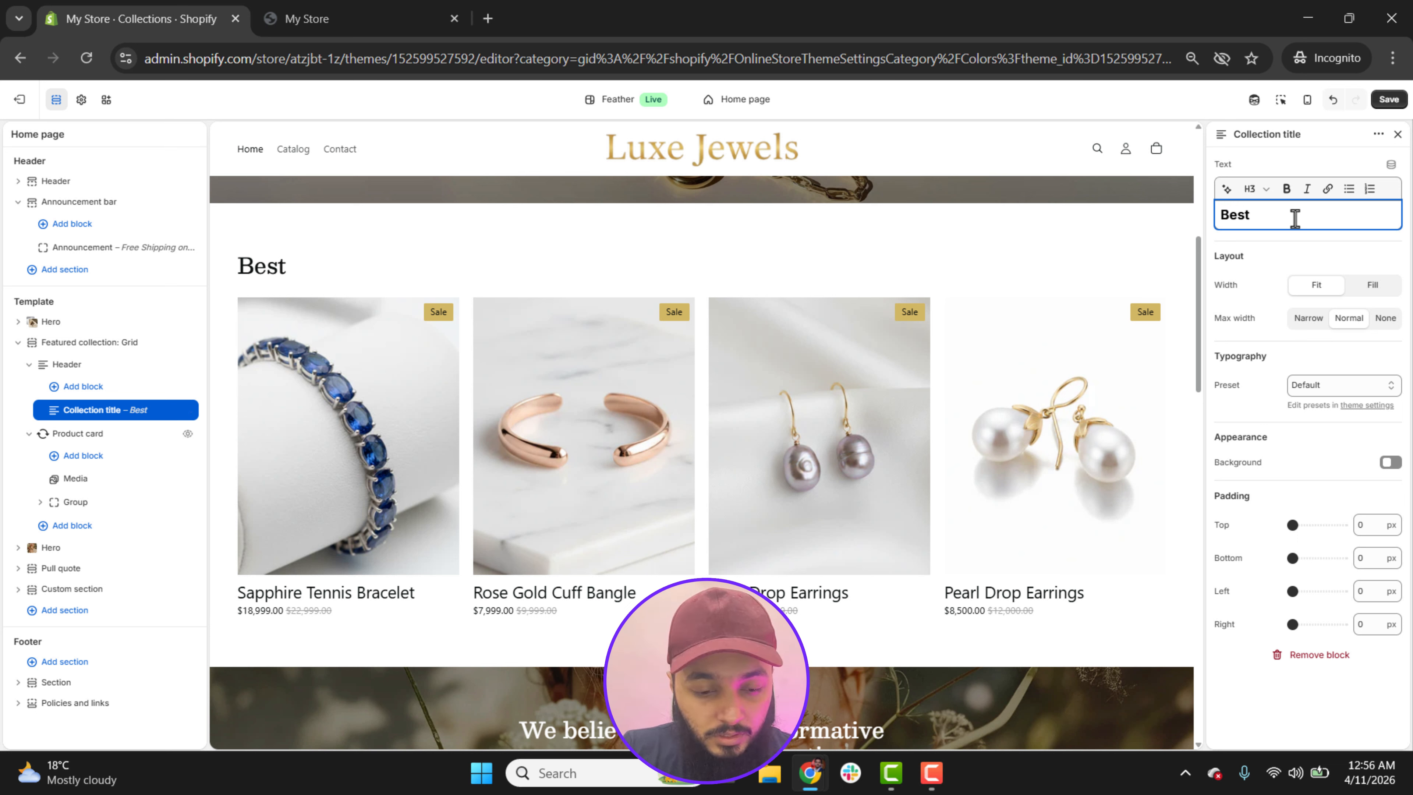
text( Selling fof th)
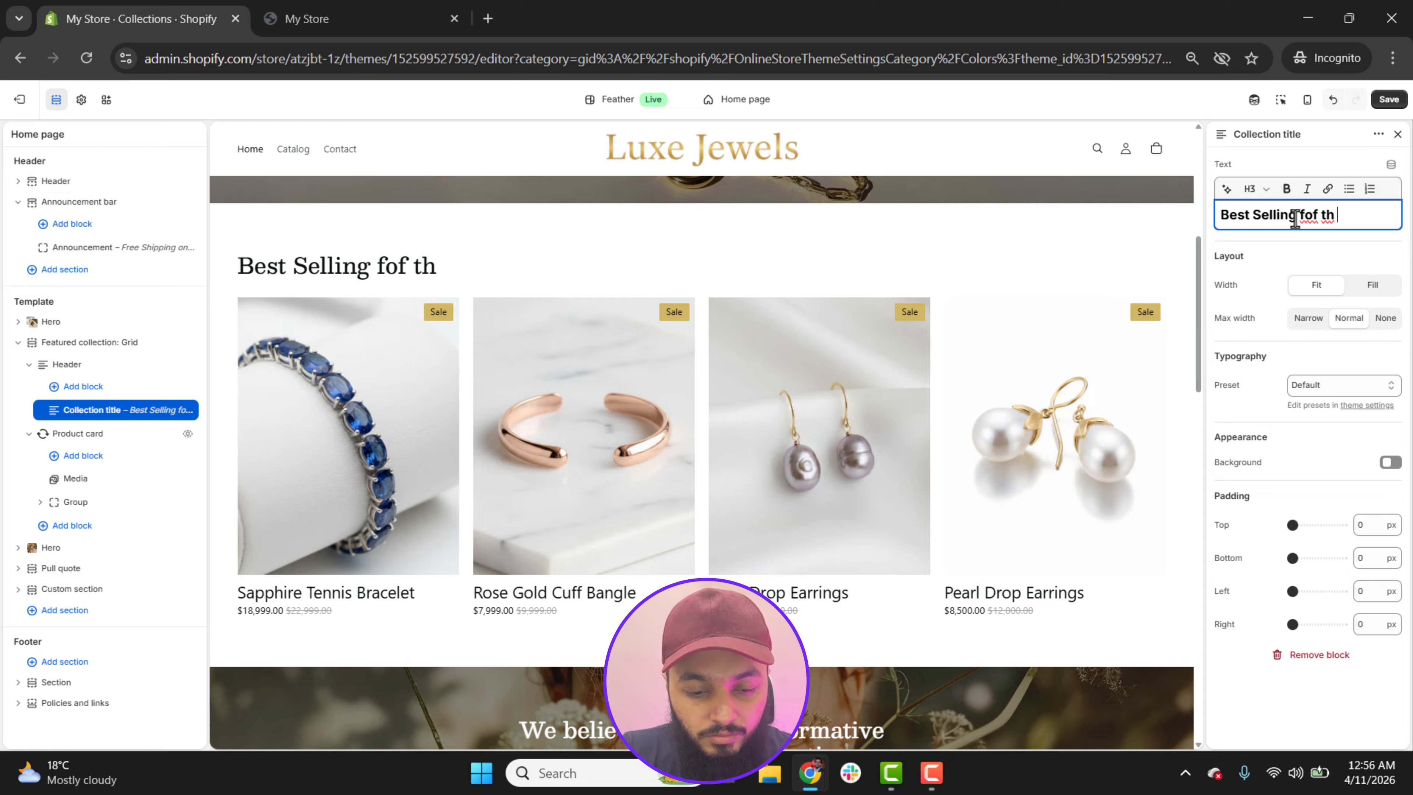
text(e Week)
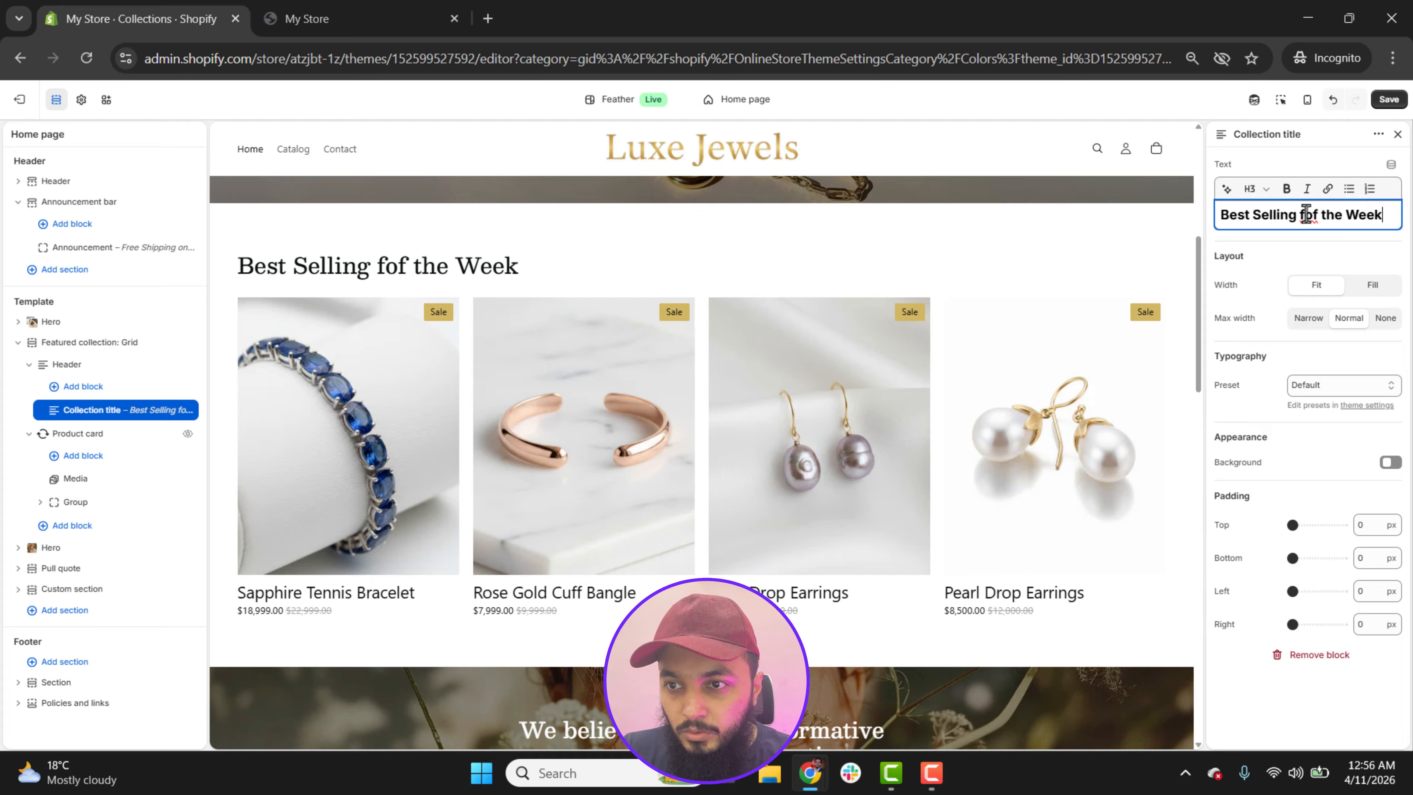
key(BackSpace)
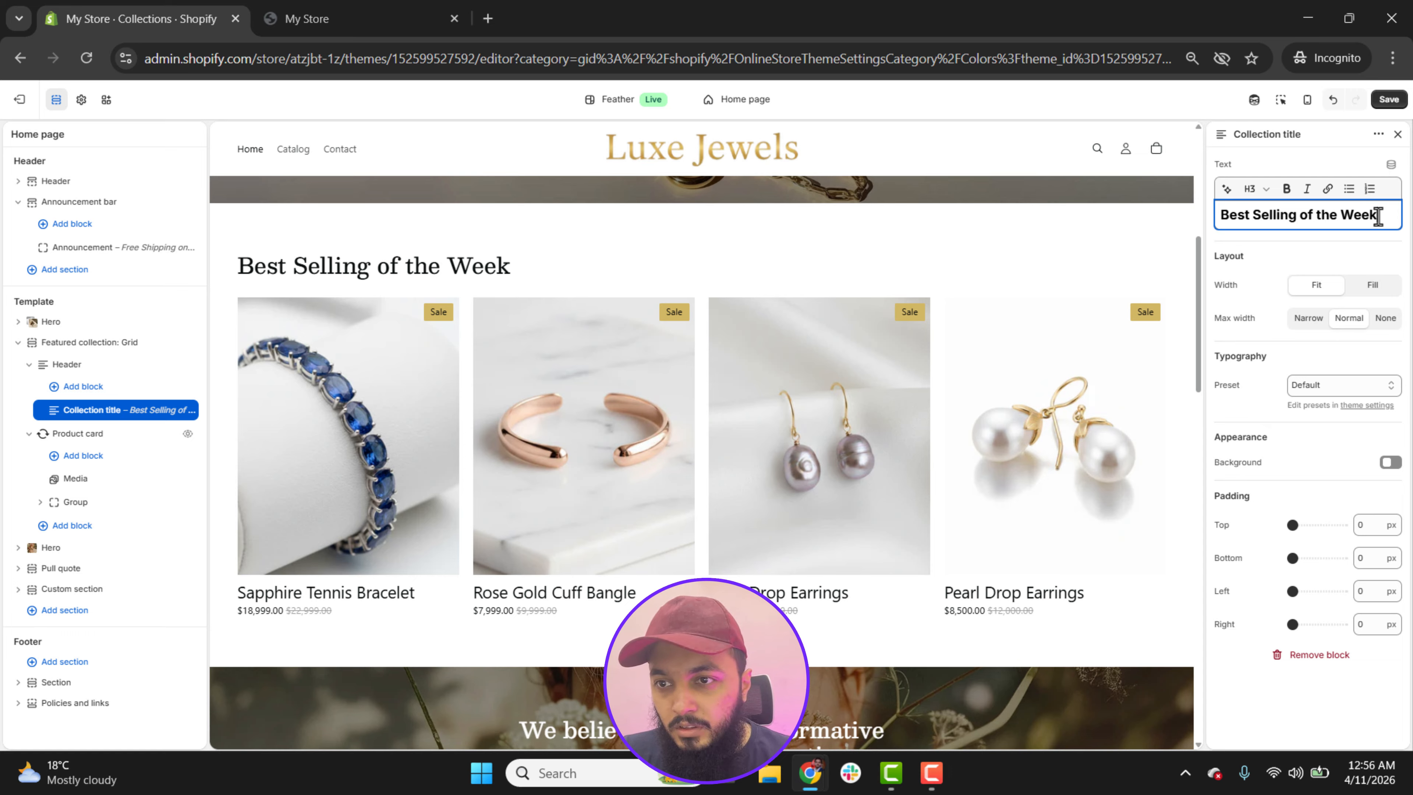
Step: Use AI text generation to rewrite the collection title "Best Selling of the Week" as a more attractive heading
click(1227, 190)
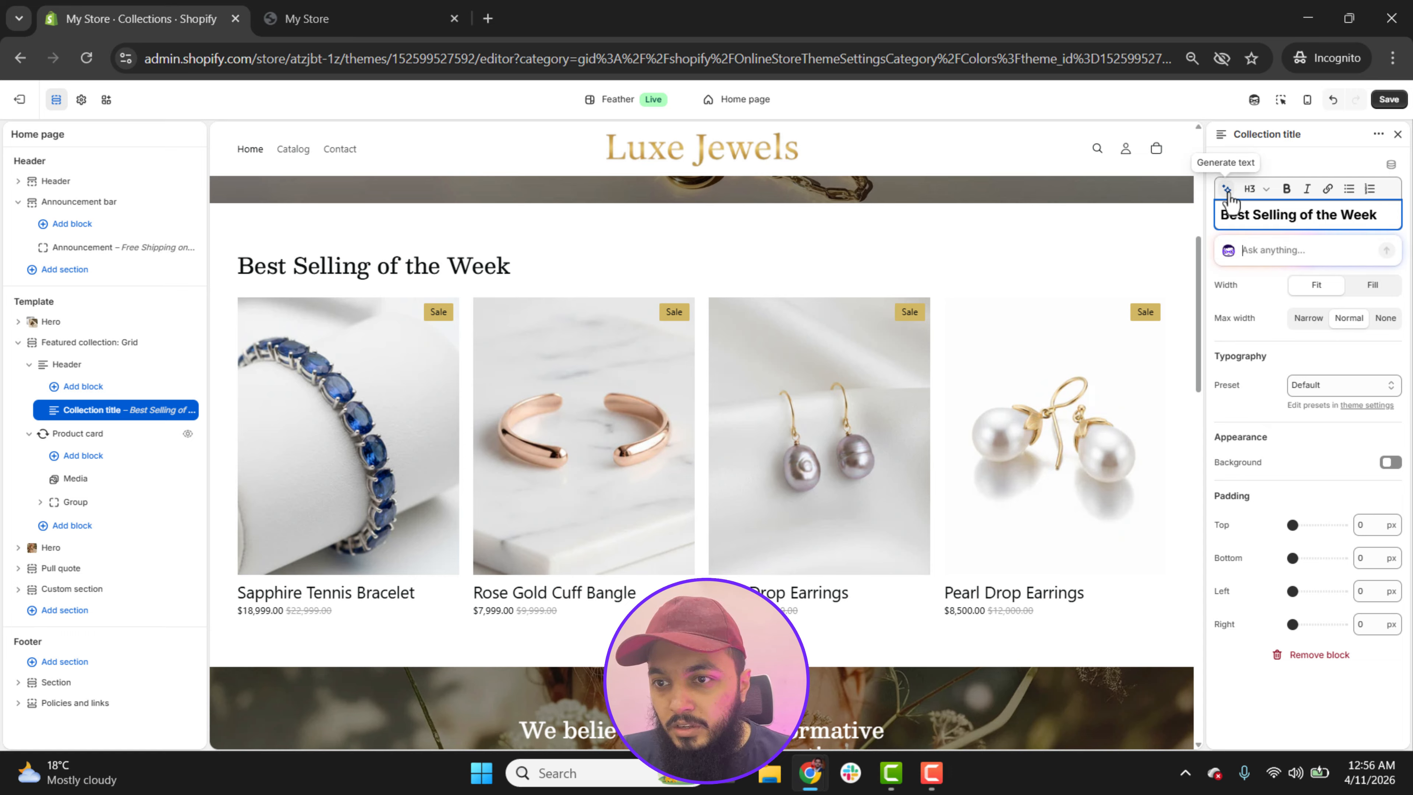
triple_click(1279, 218)
key(ctrl+c)
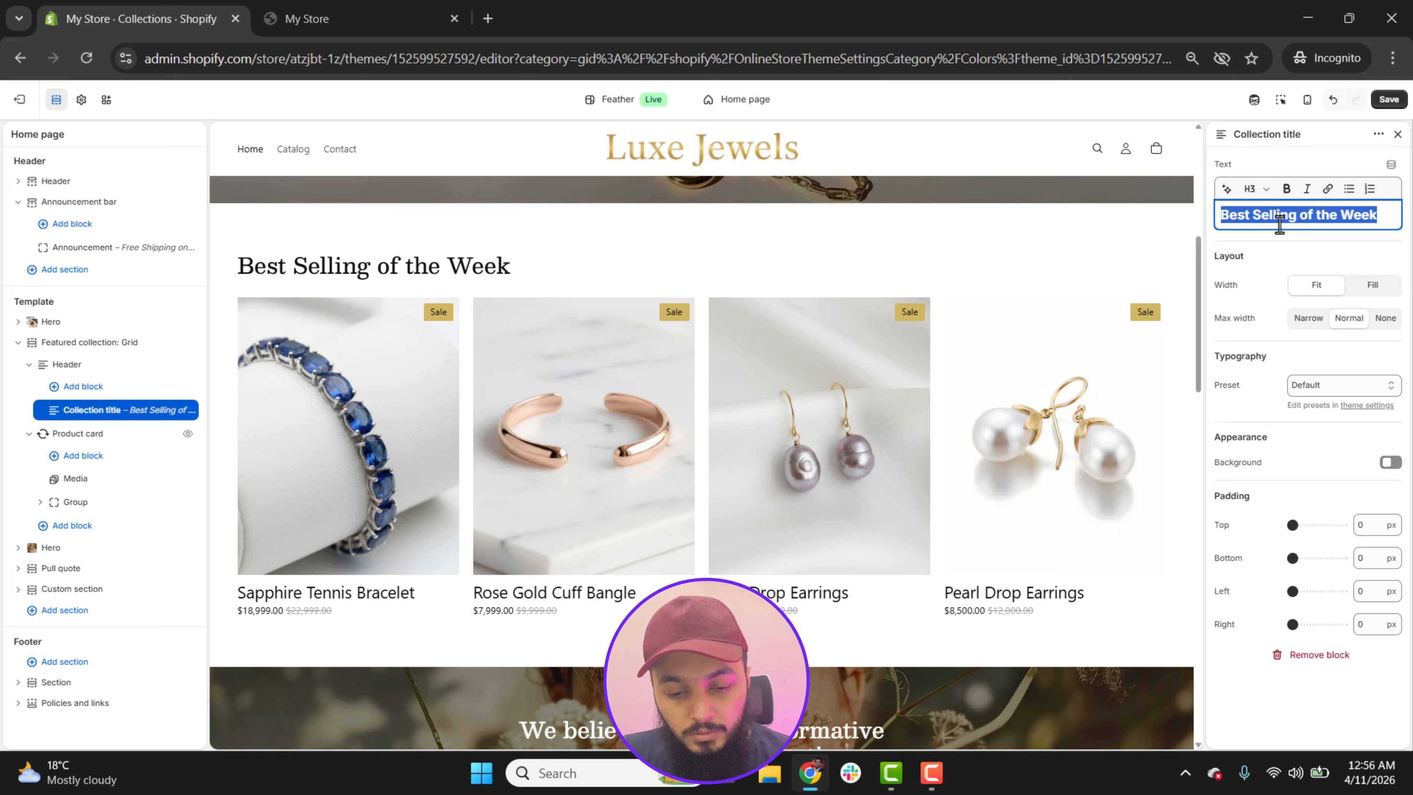
click(1227, 189)
key(ctrl+v)
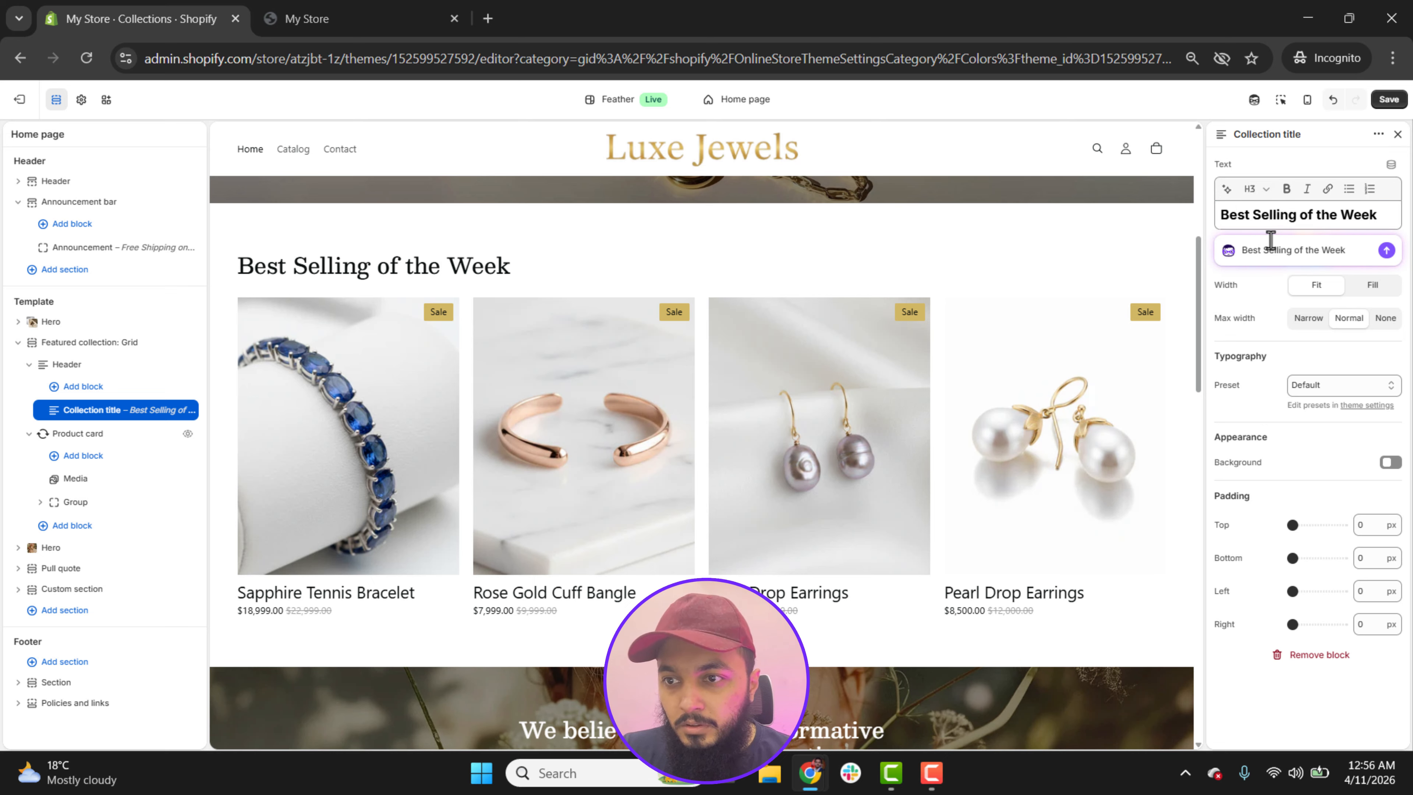
key(shift+Return)
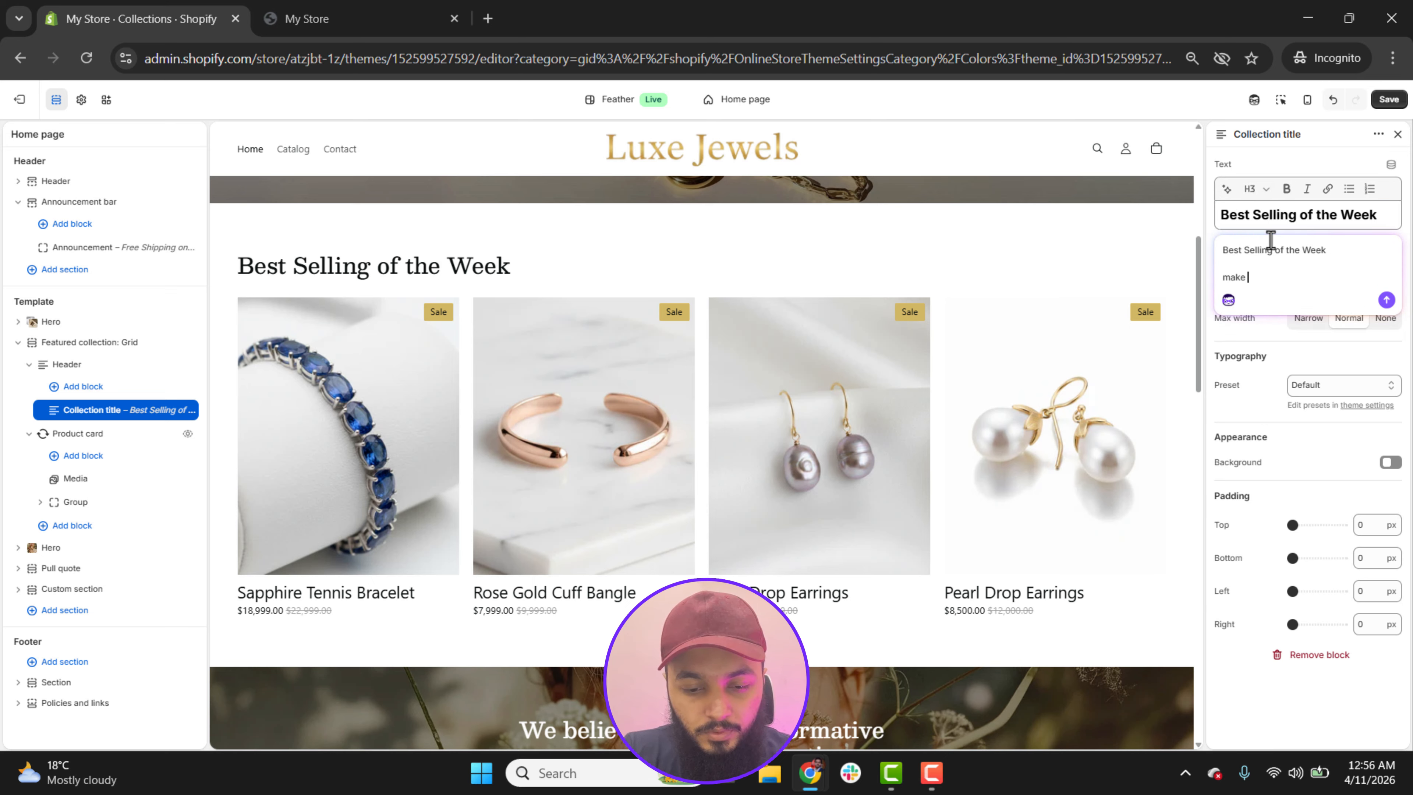
text(make this heading a)
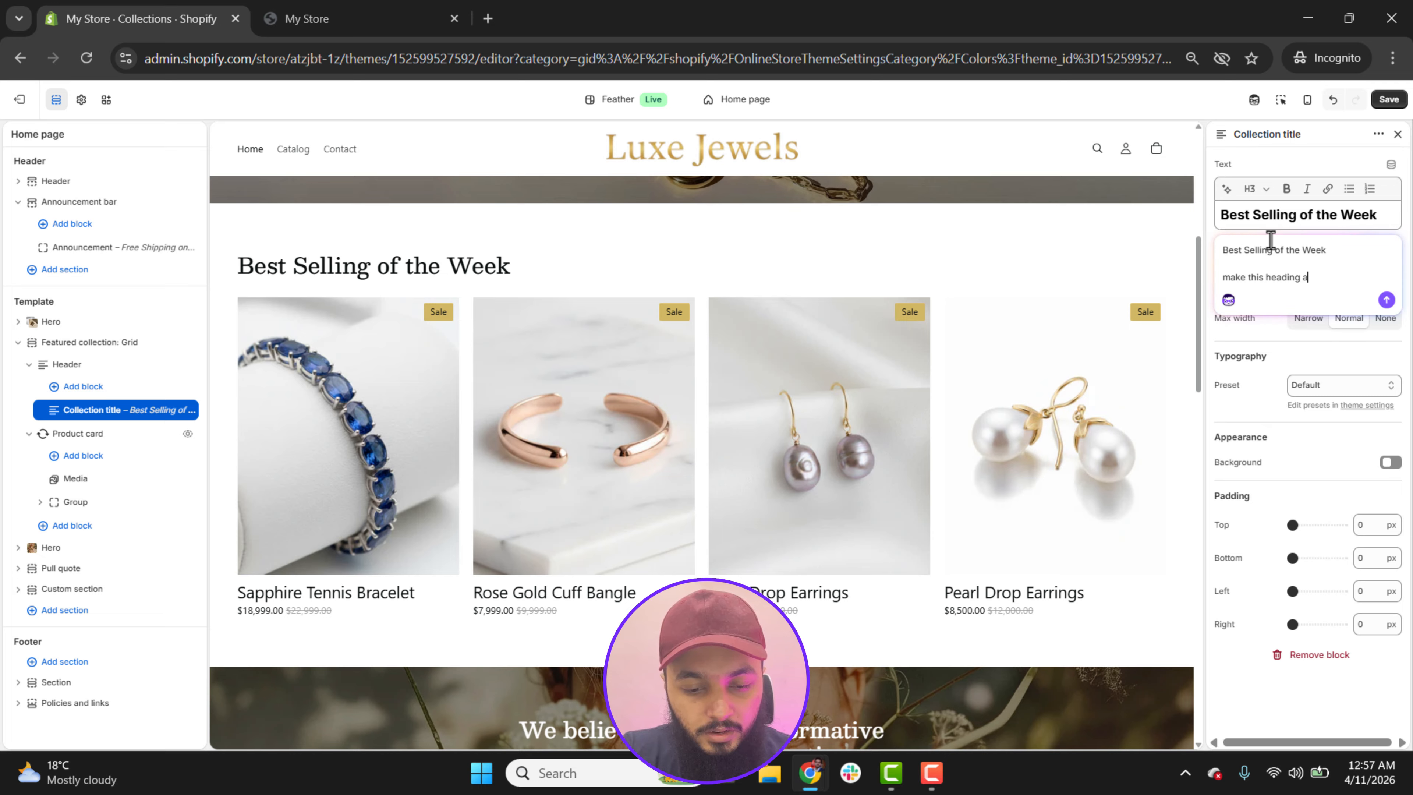
text(ttarctive)
key(Return)
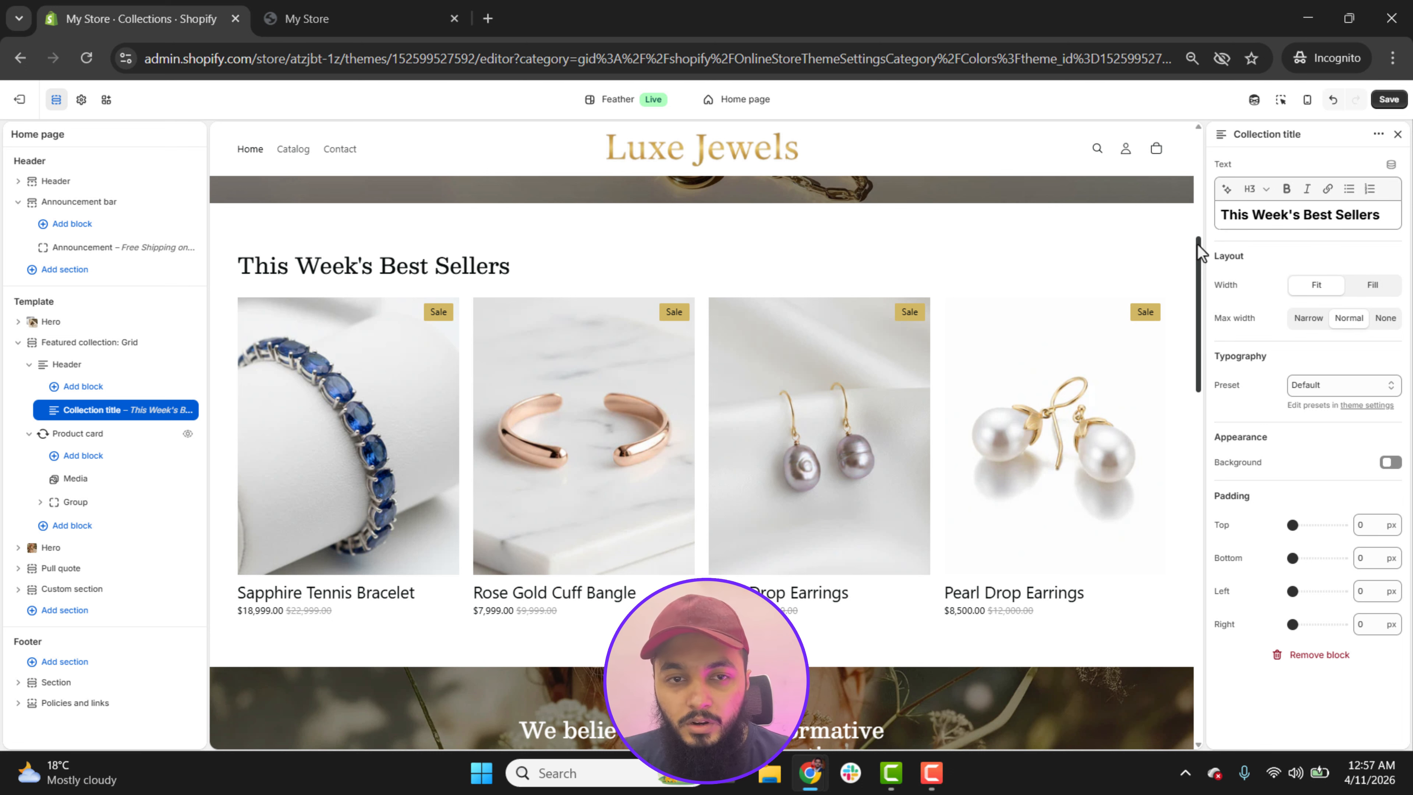
Step: Review the second Hero section's media, link and layout settings and its text block, then collapse the section
drag(1198, 245, 1208, 358)
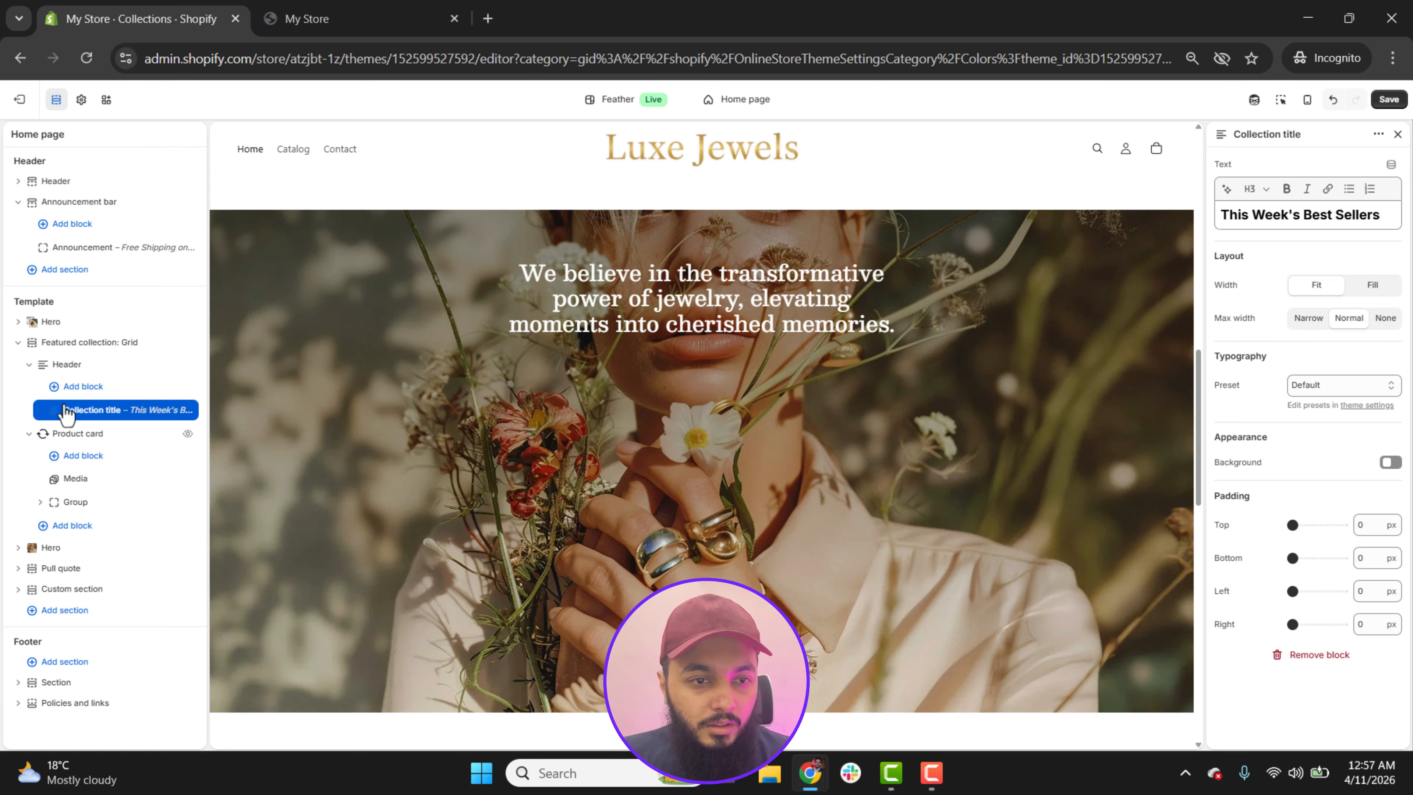
click(19, 343)
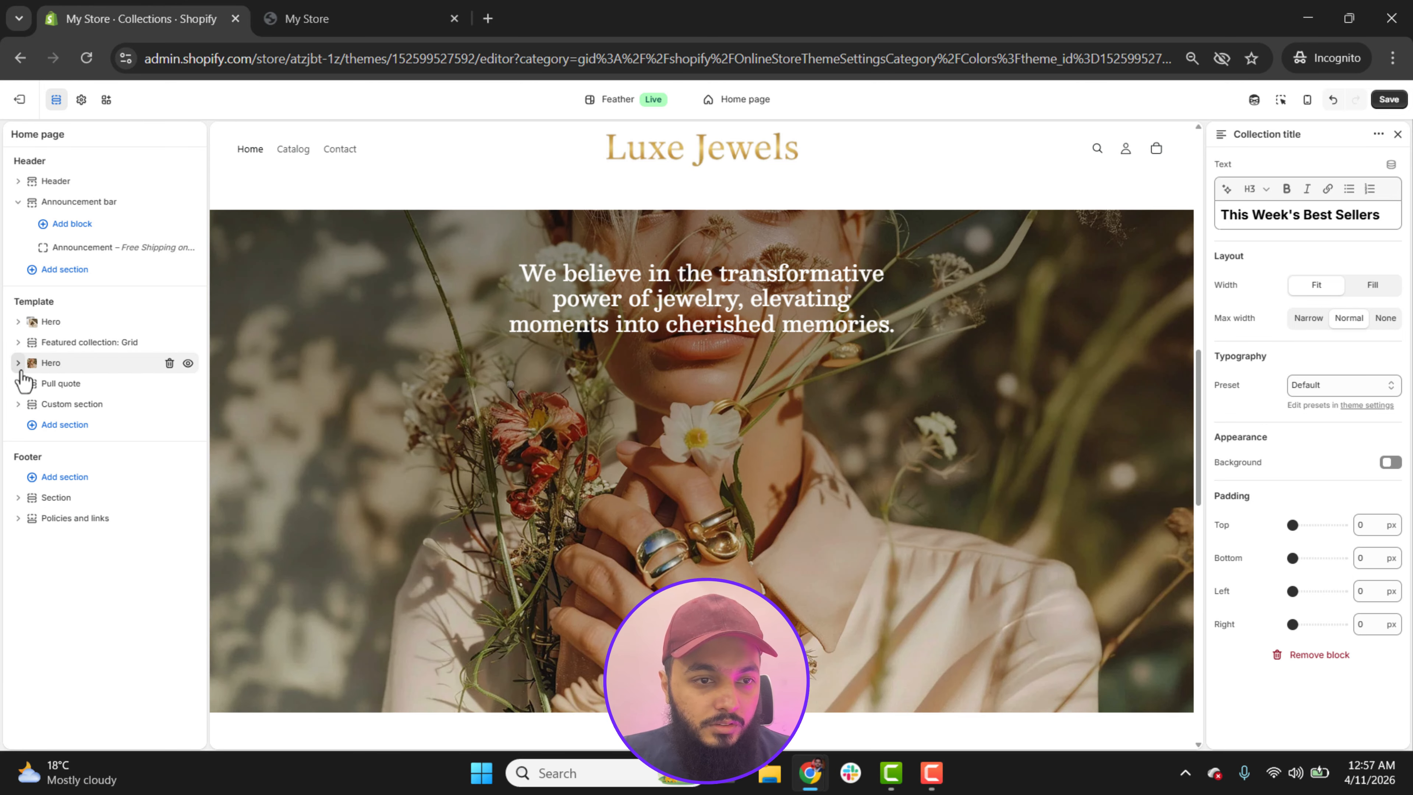
click(54, 367)
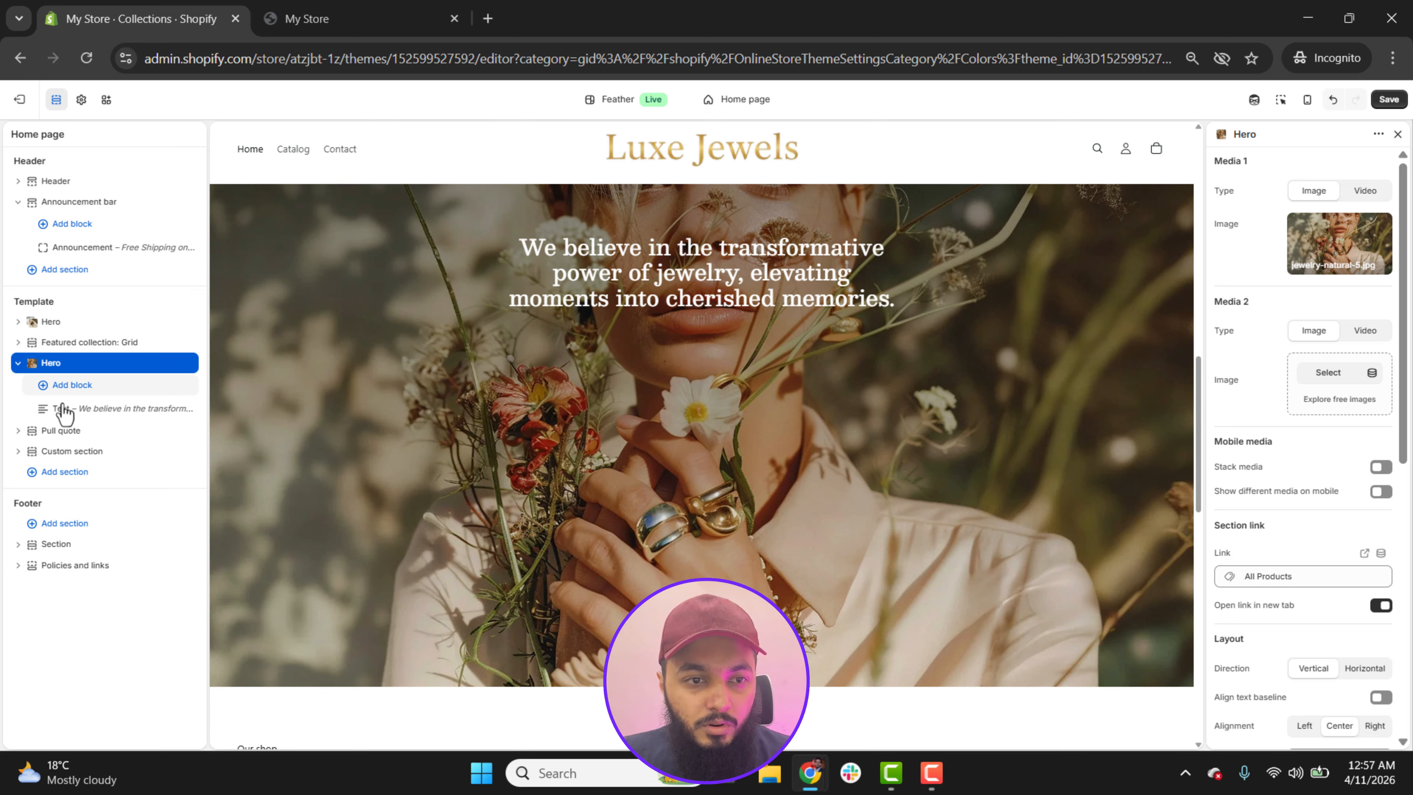
click(85, 412)
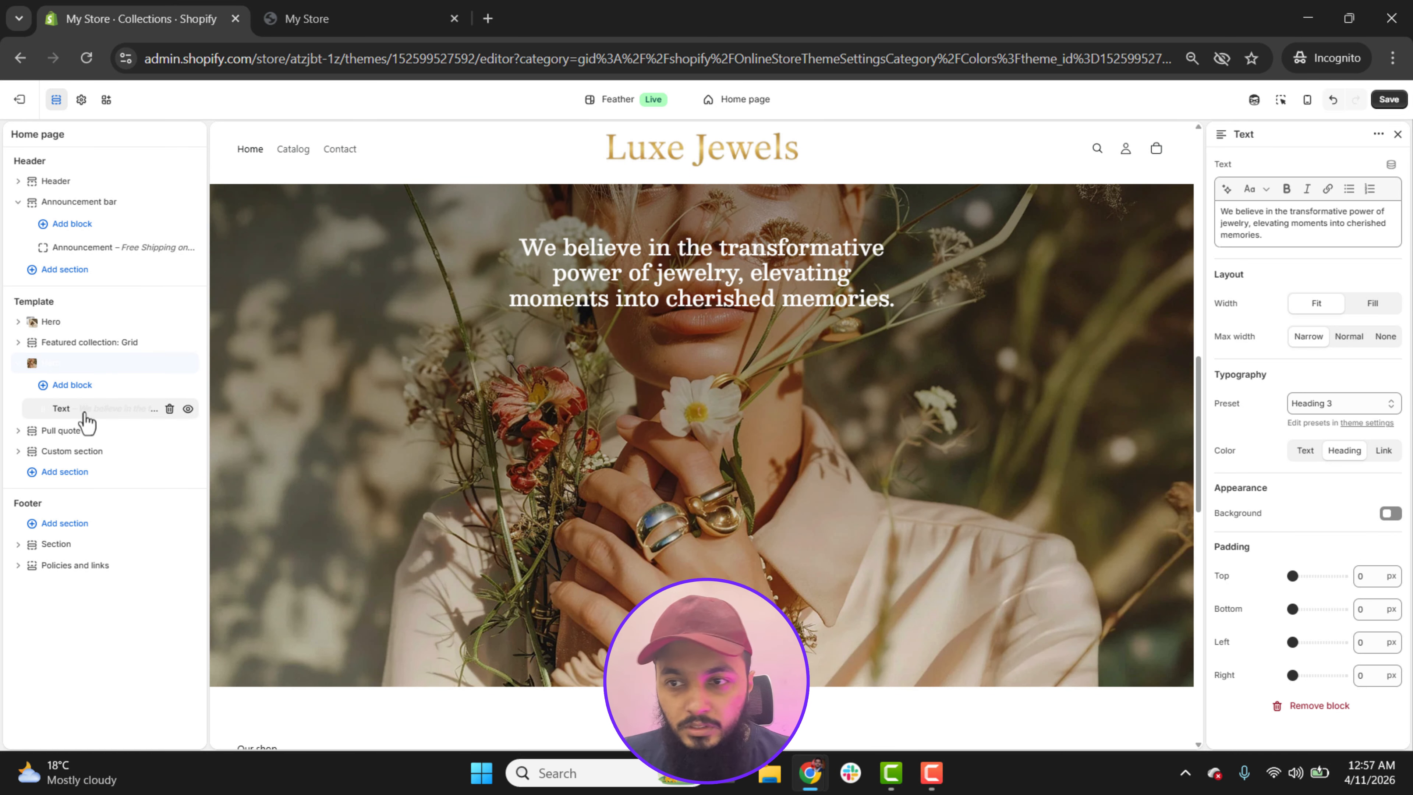
triple_click(1251, 232)
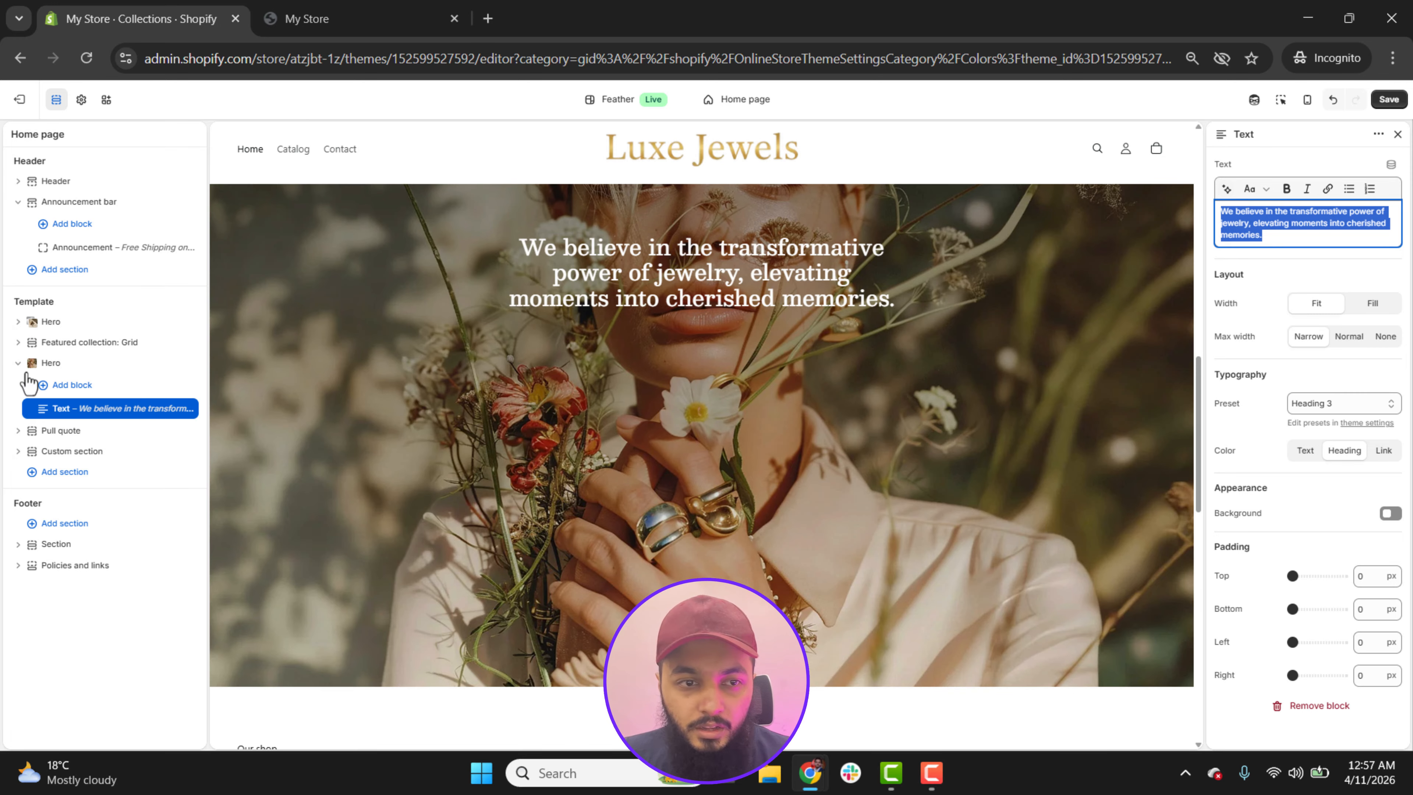
click(17, 363)
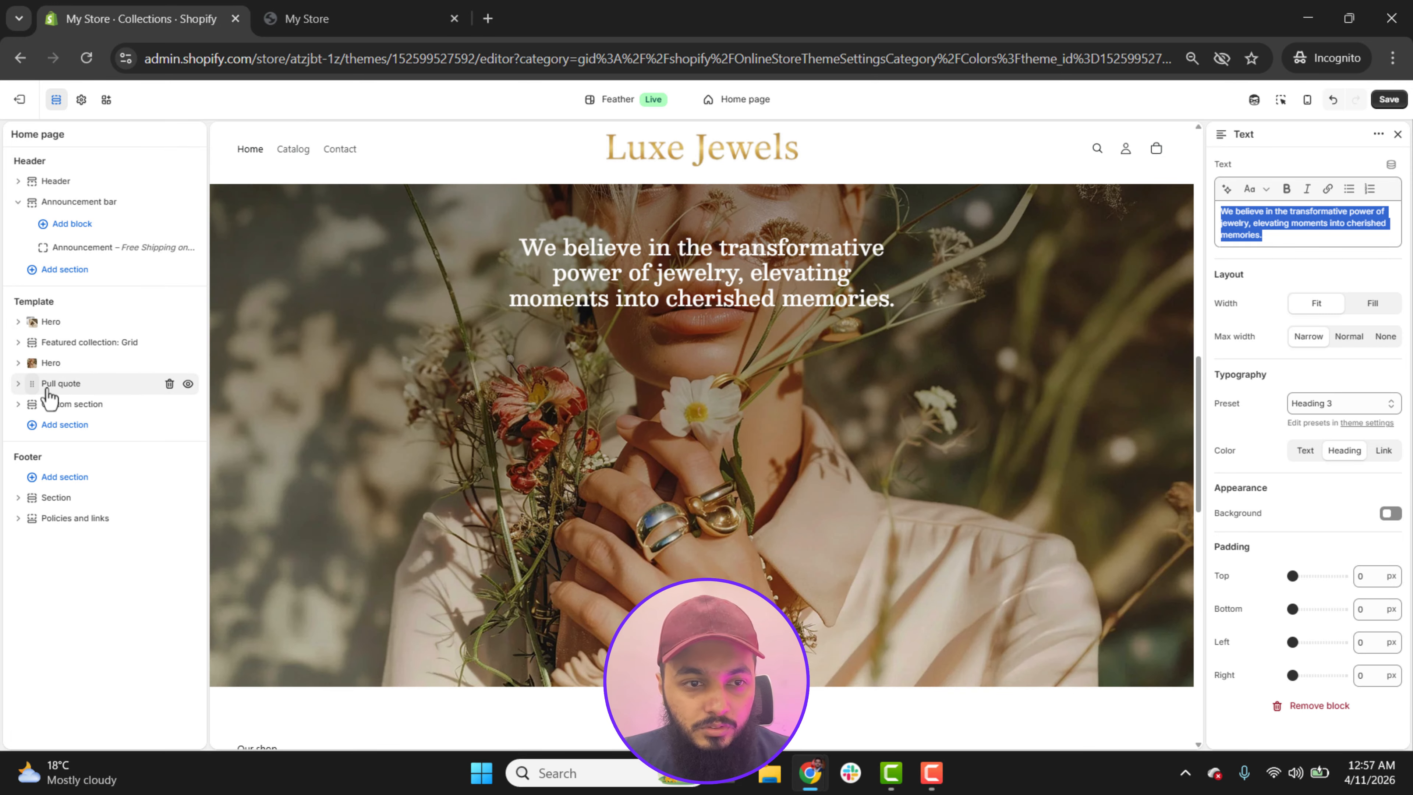
Step: Examine the Pull quote section's layout and appearance settings and its "Our shop" text block
drag(1197, 379, 1200, 496)
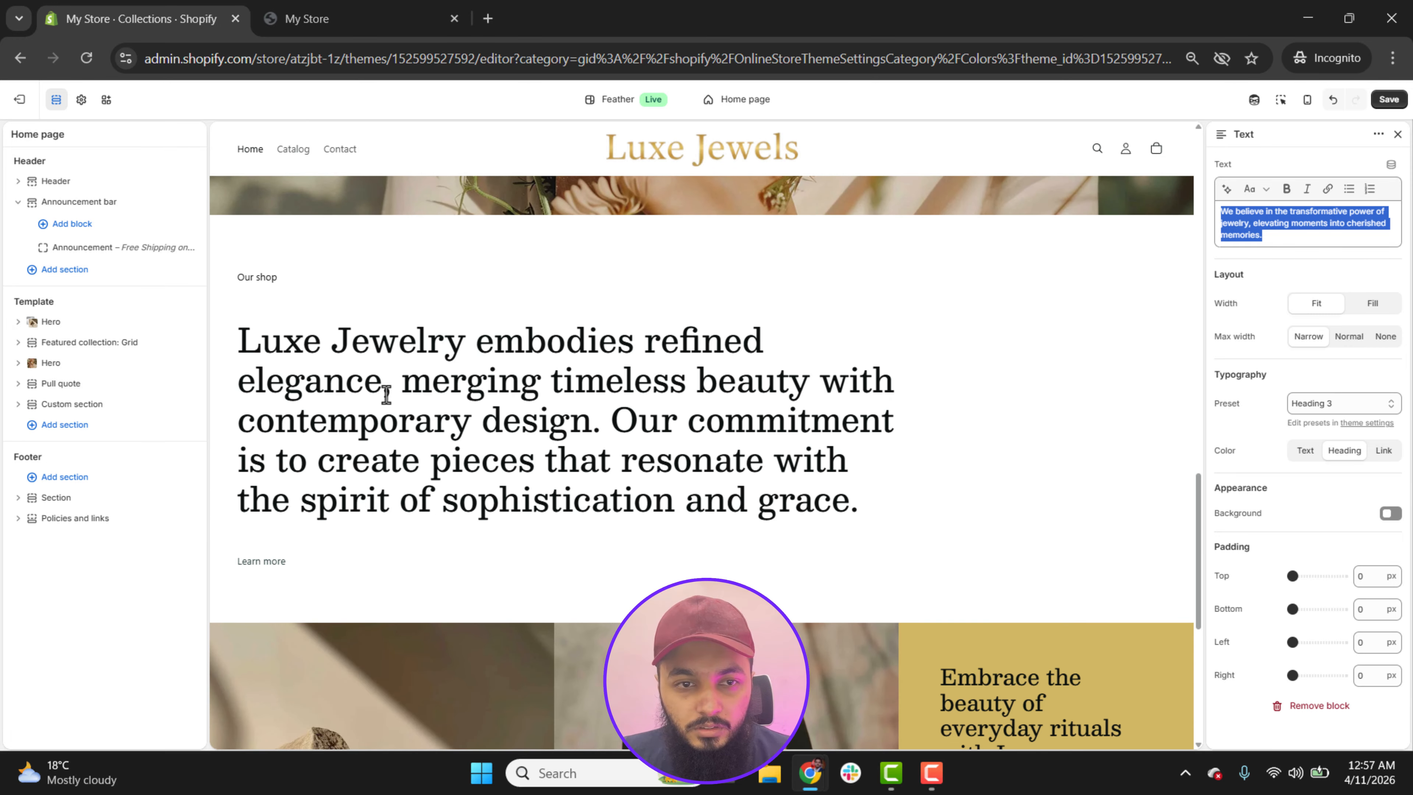
click(56, 384)
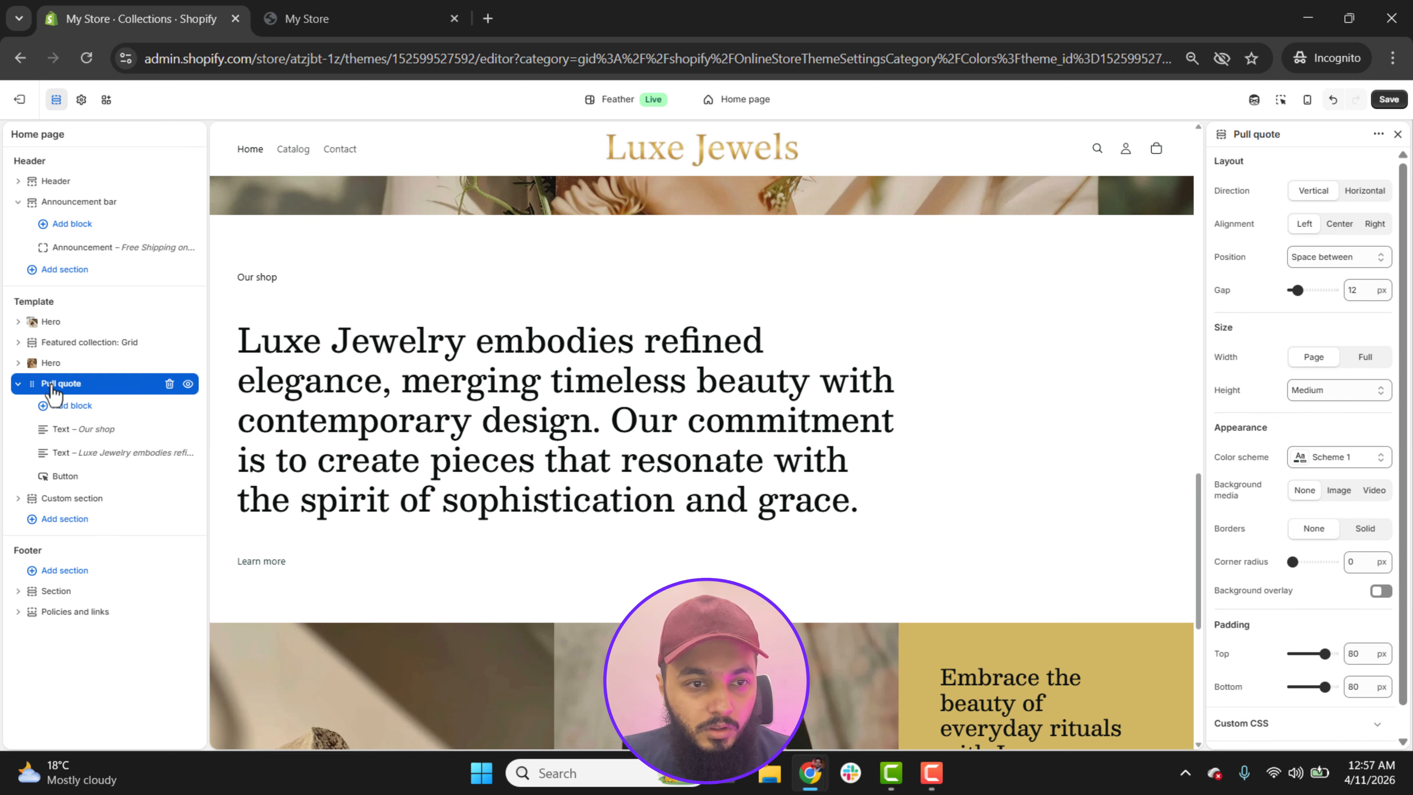
click(69, 438)
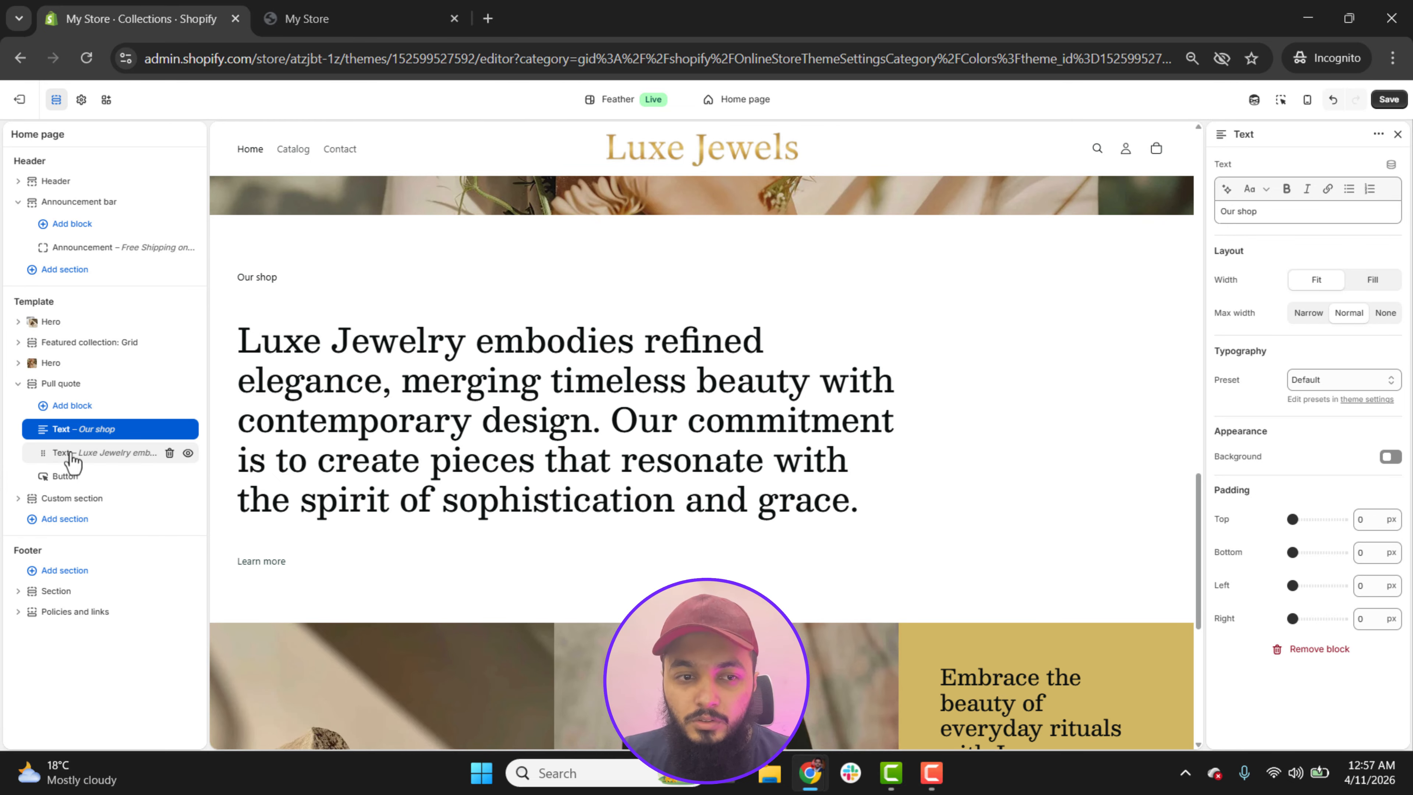
scroll(1040, 407, up, 1)
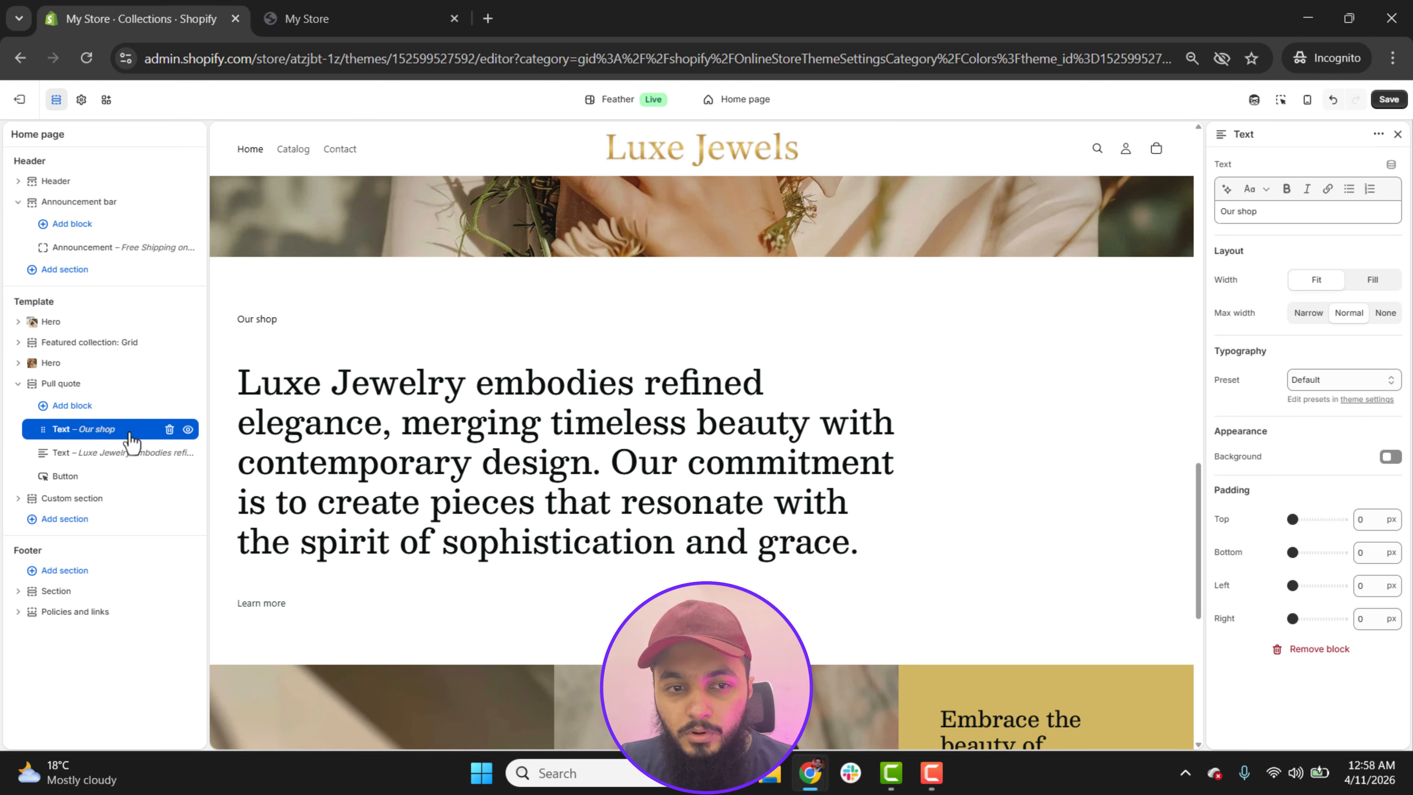
triple_click(1259, 215)
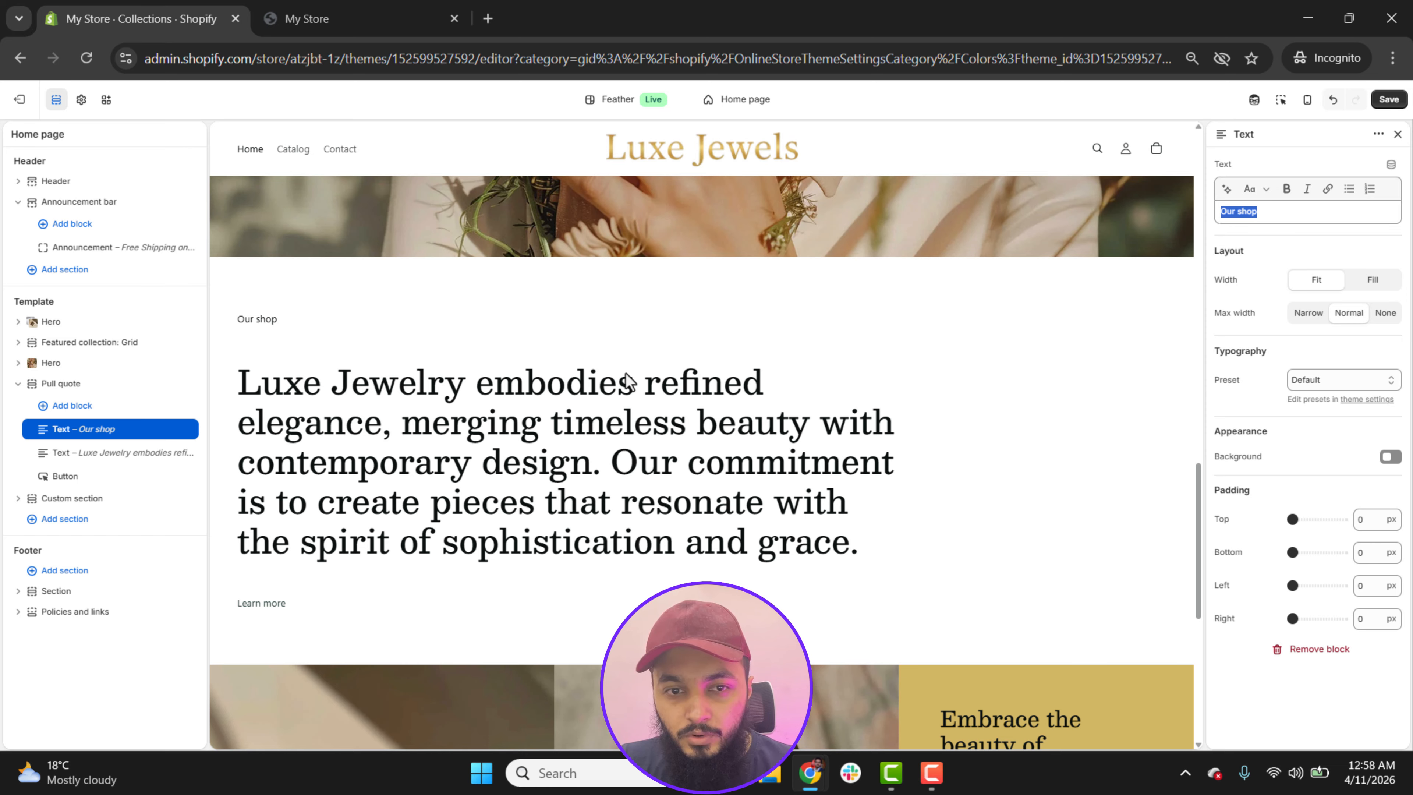
Step: Hide the "Learn more" button and the "Our shop" text in the Pull quote section
click(65, 478)
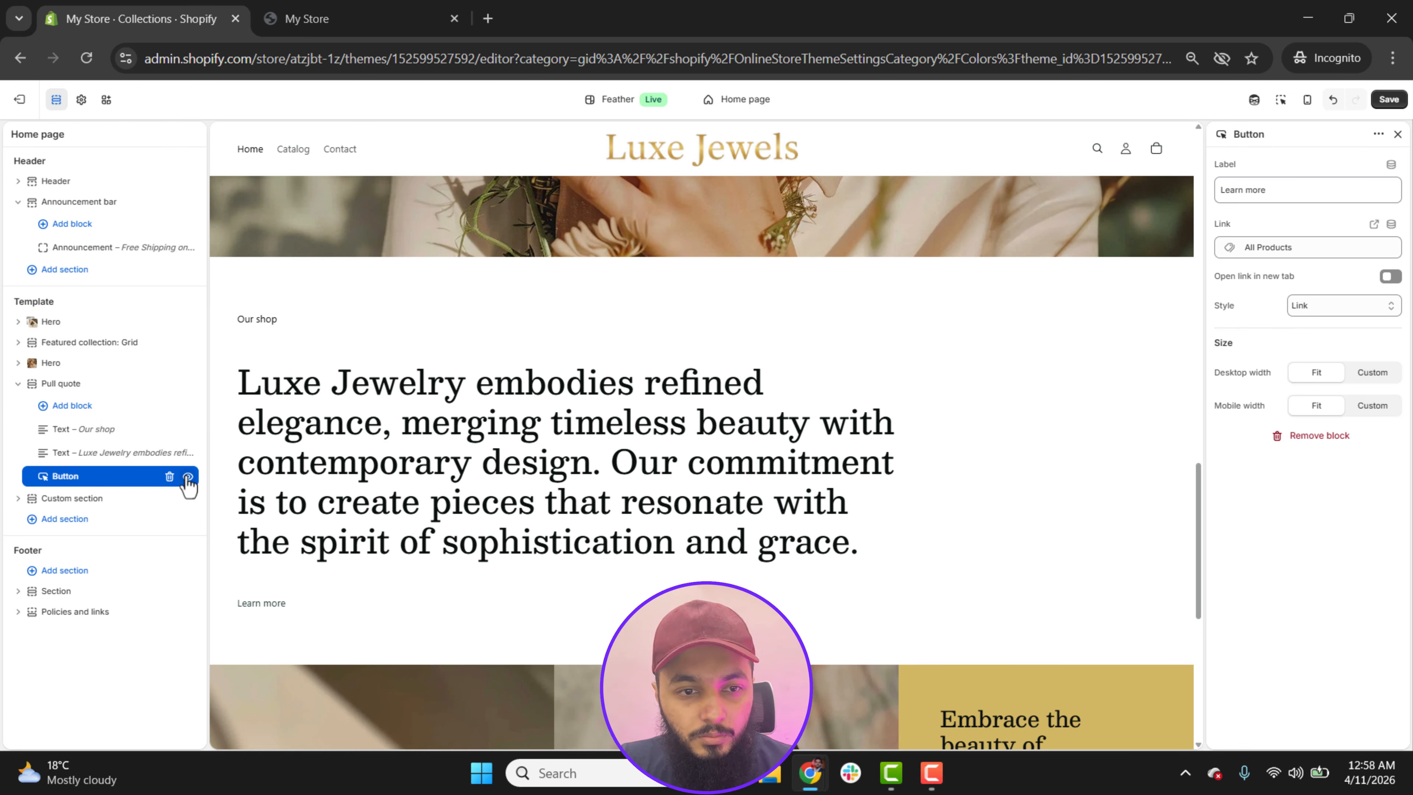
click(189, 477)
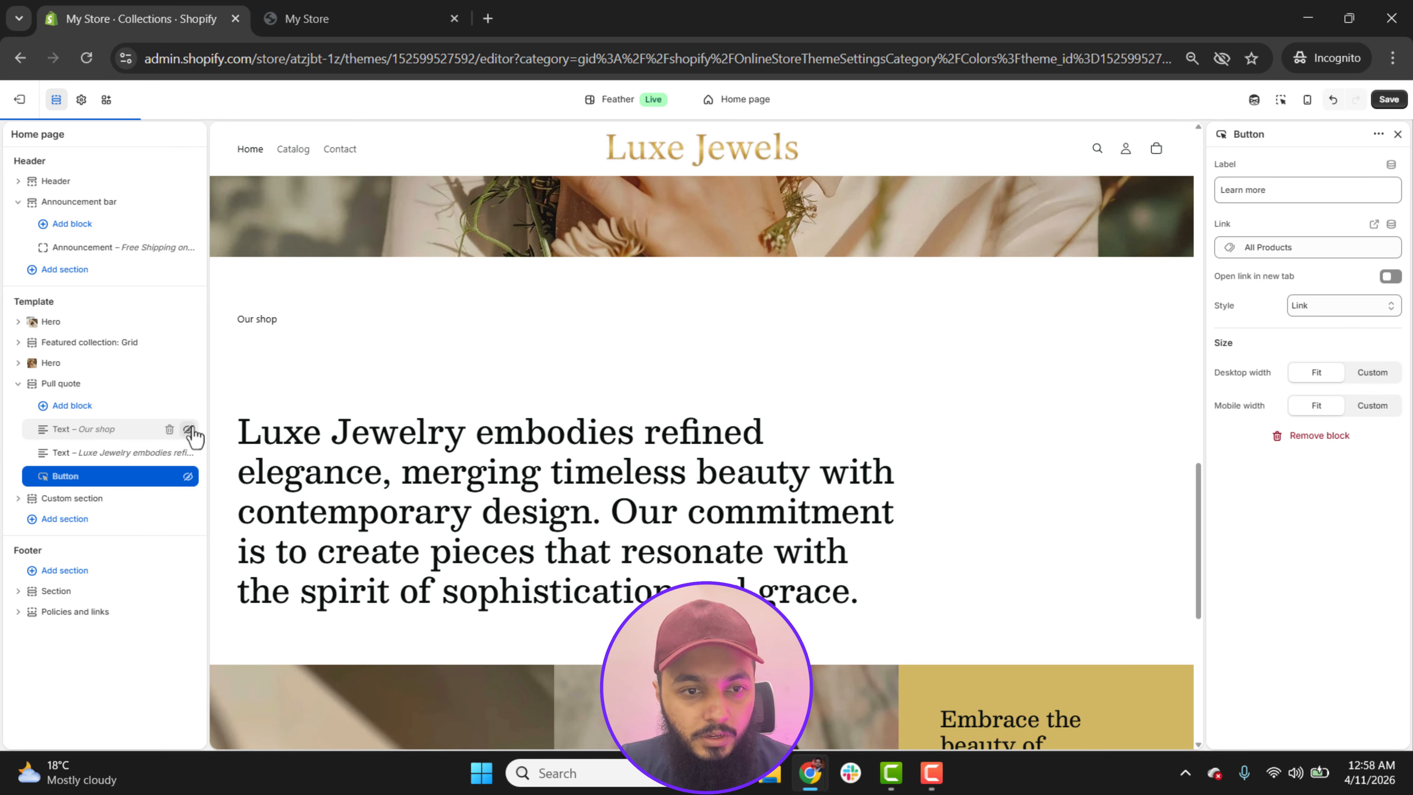
click(190, 430)
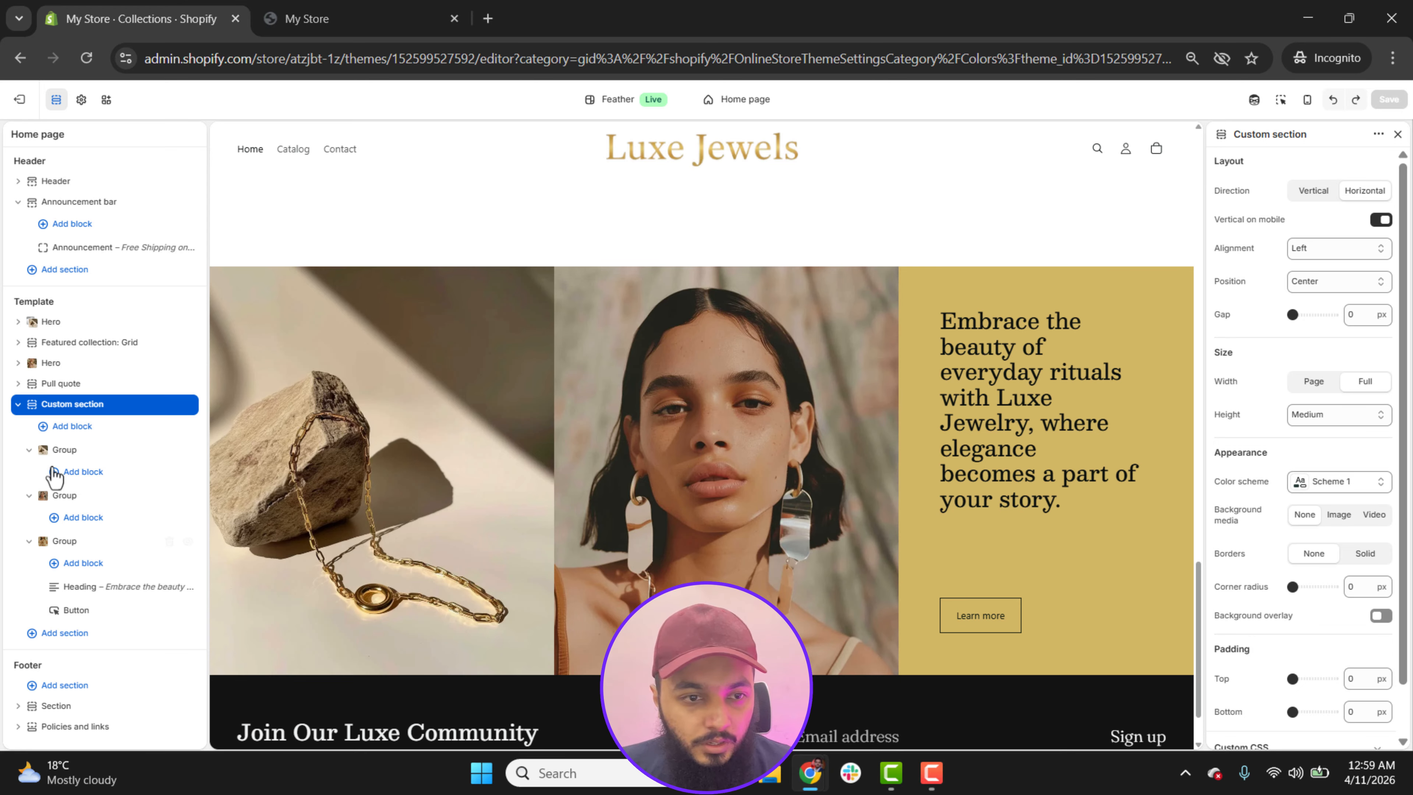
Step: Look over the Custom section's first group, including its layout, size and background image settings
click(29, 450)
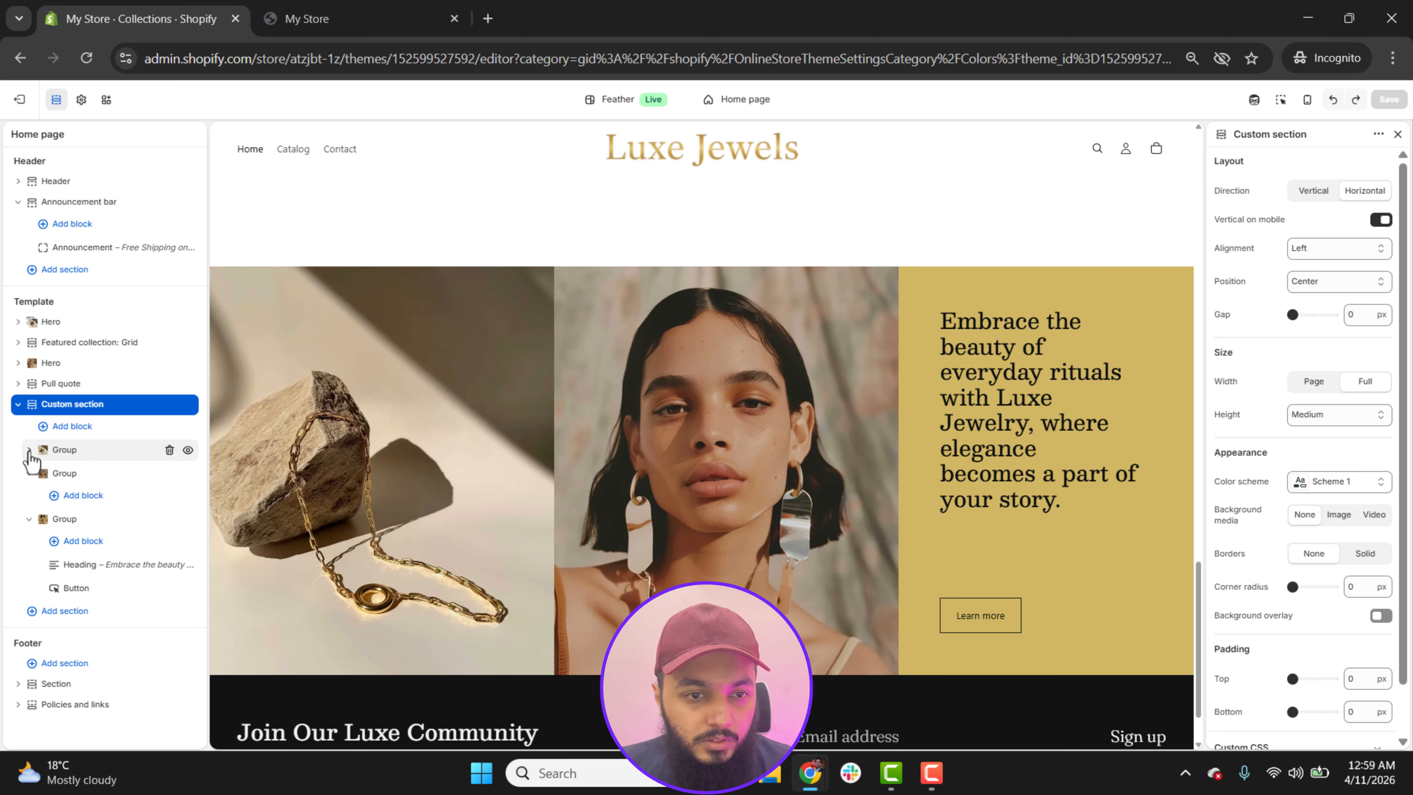
click(87, 455)
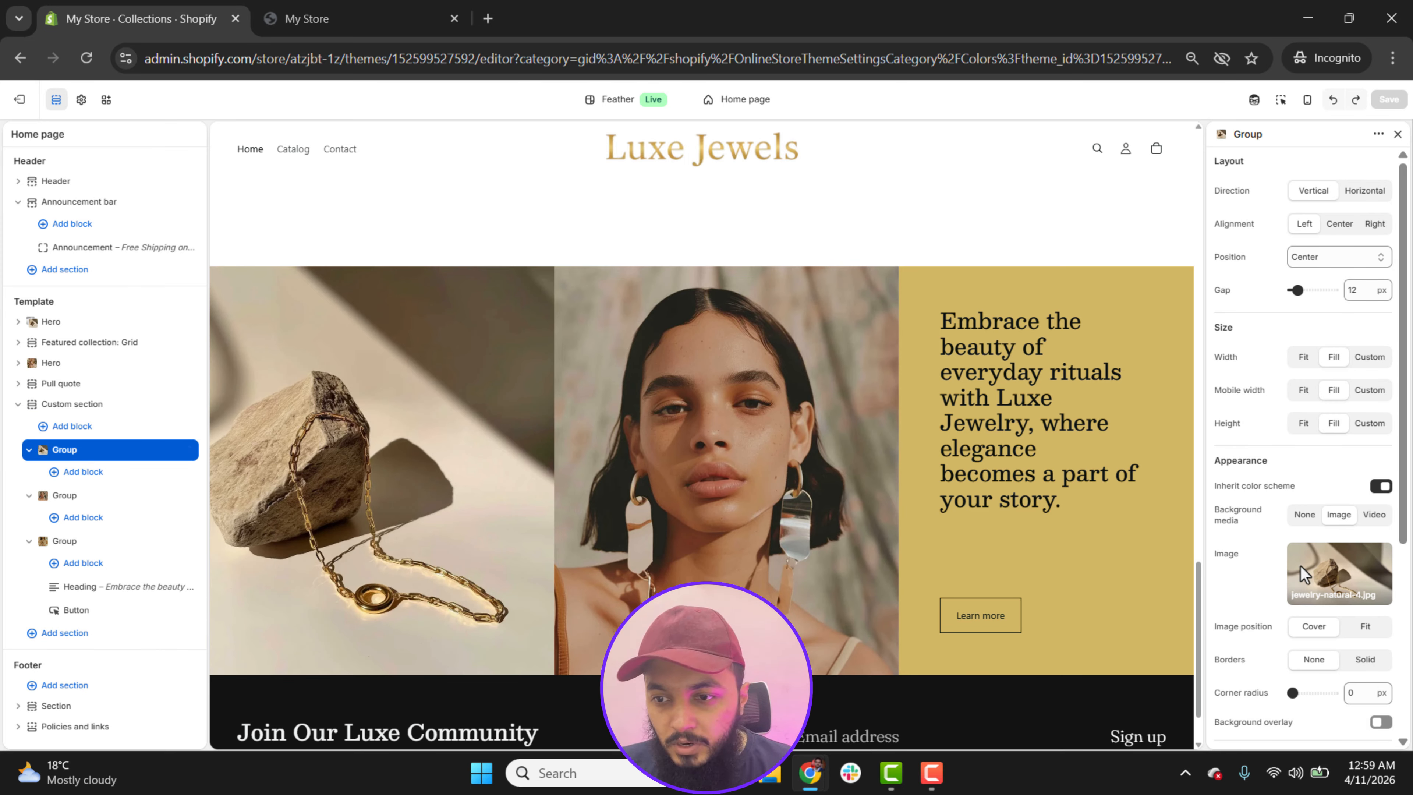
mouse_move(1345, 586)
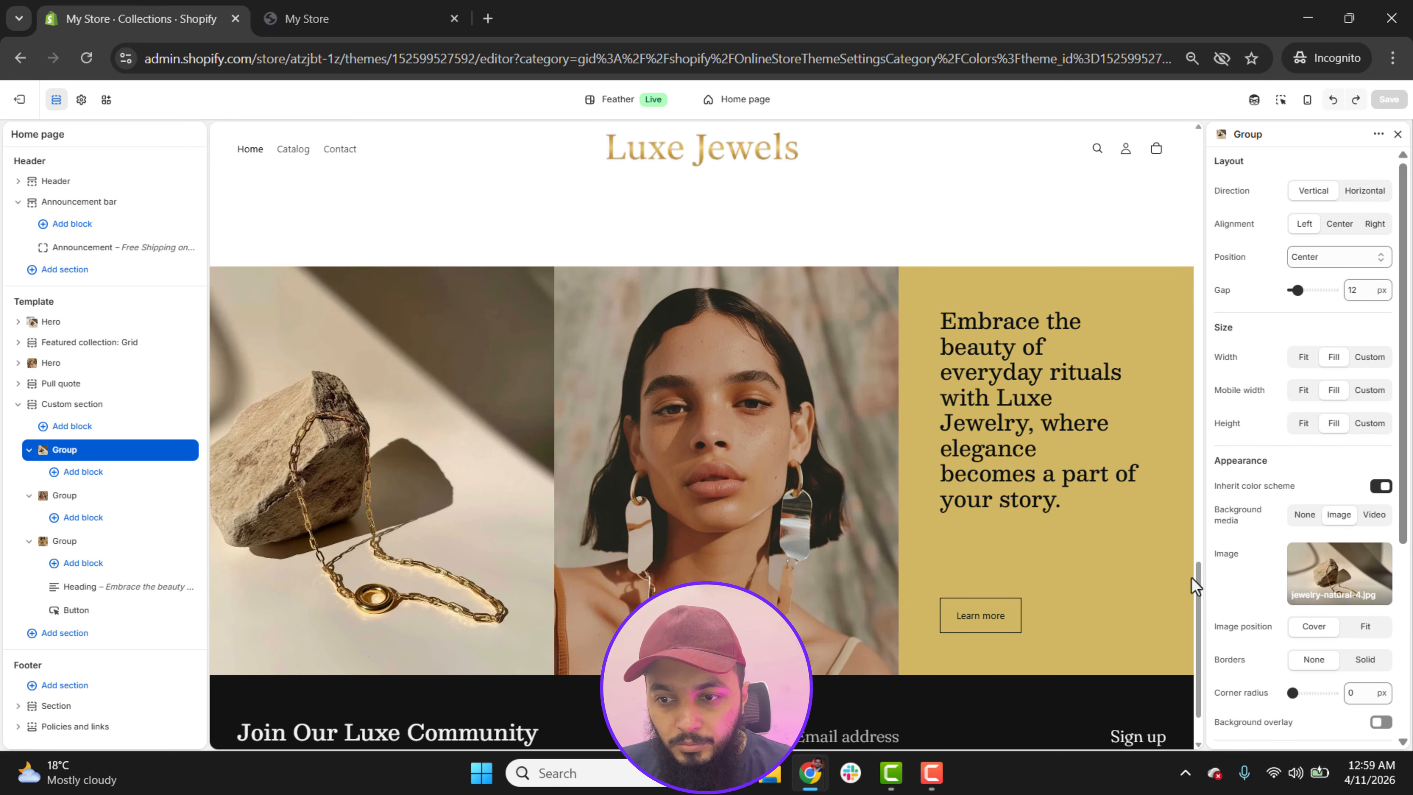
scroll(1195, 577, down, 1)
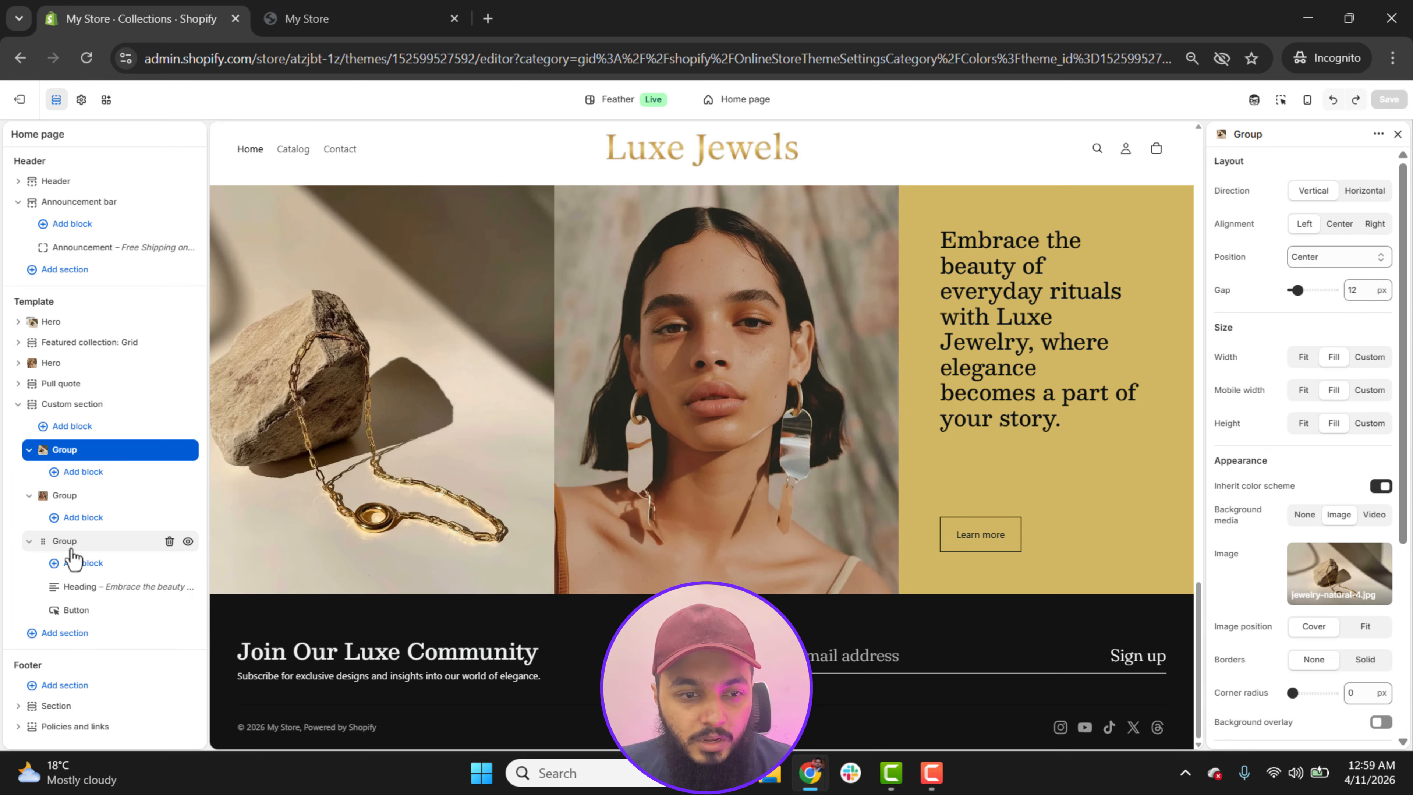
Step: Remove the Threads link from the footer's social media links and save the theme
click(54, 706)
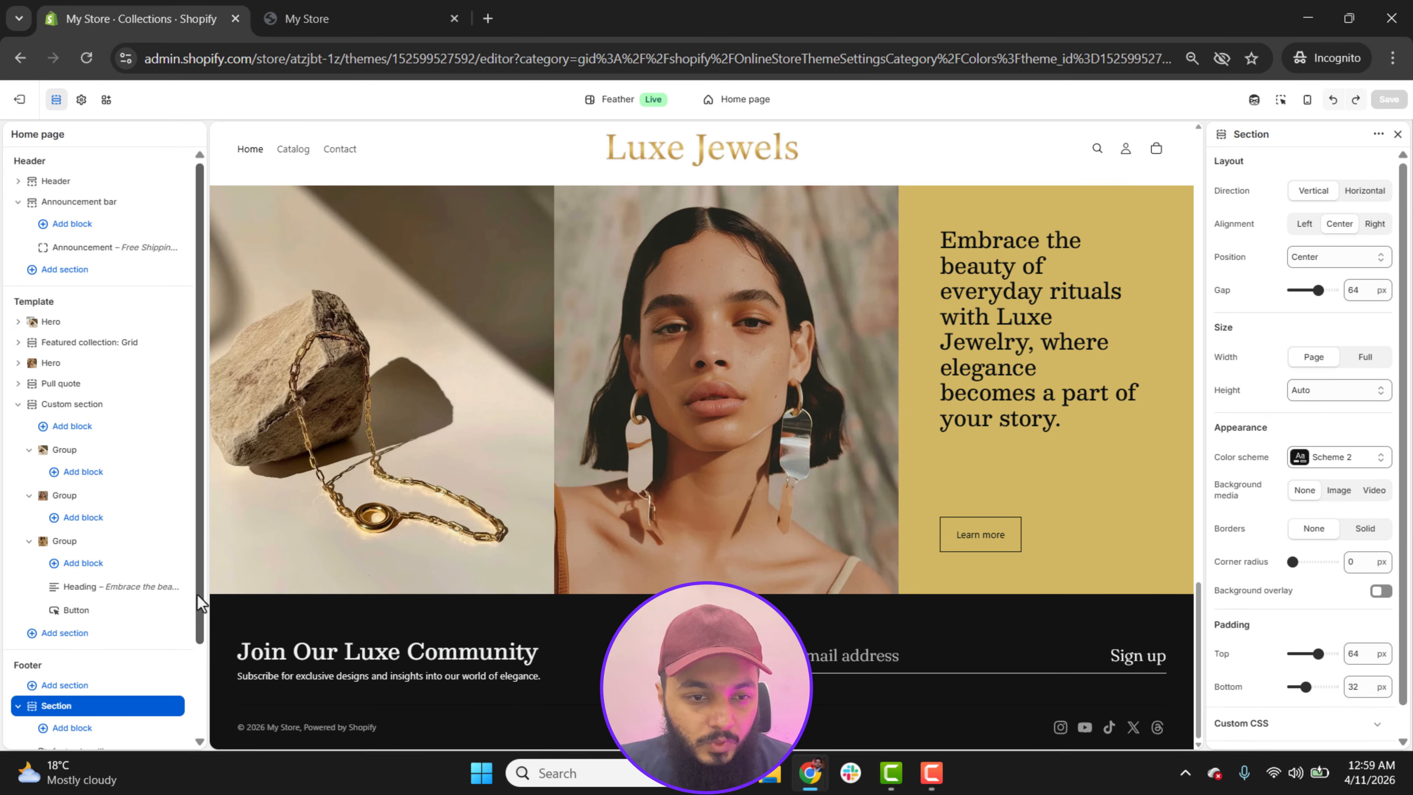
drag(199, 617, 195, 700)
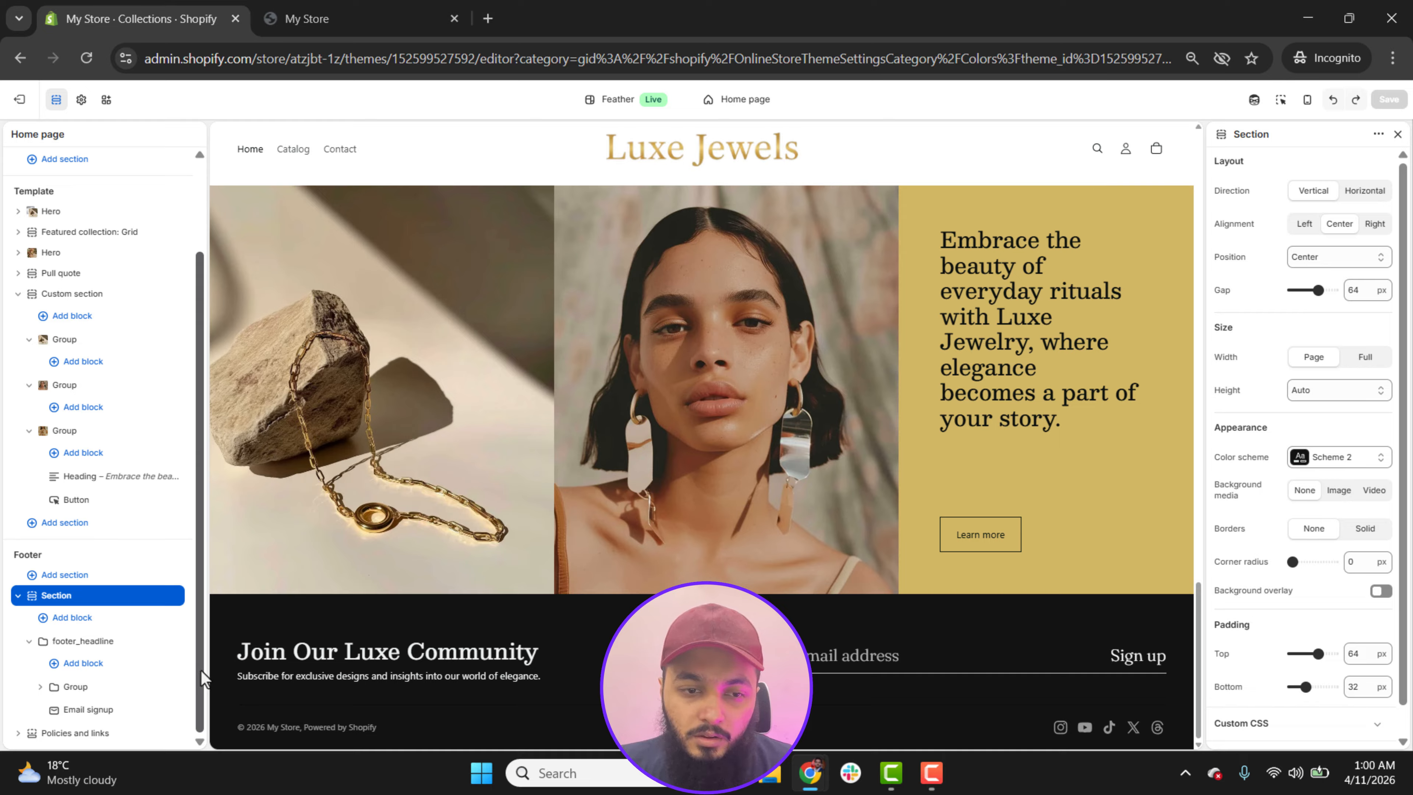
click(17, 733)
drag(203, 606, 196, 687)
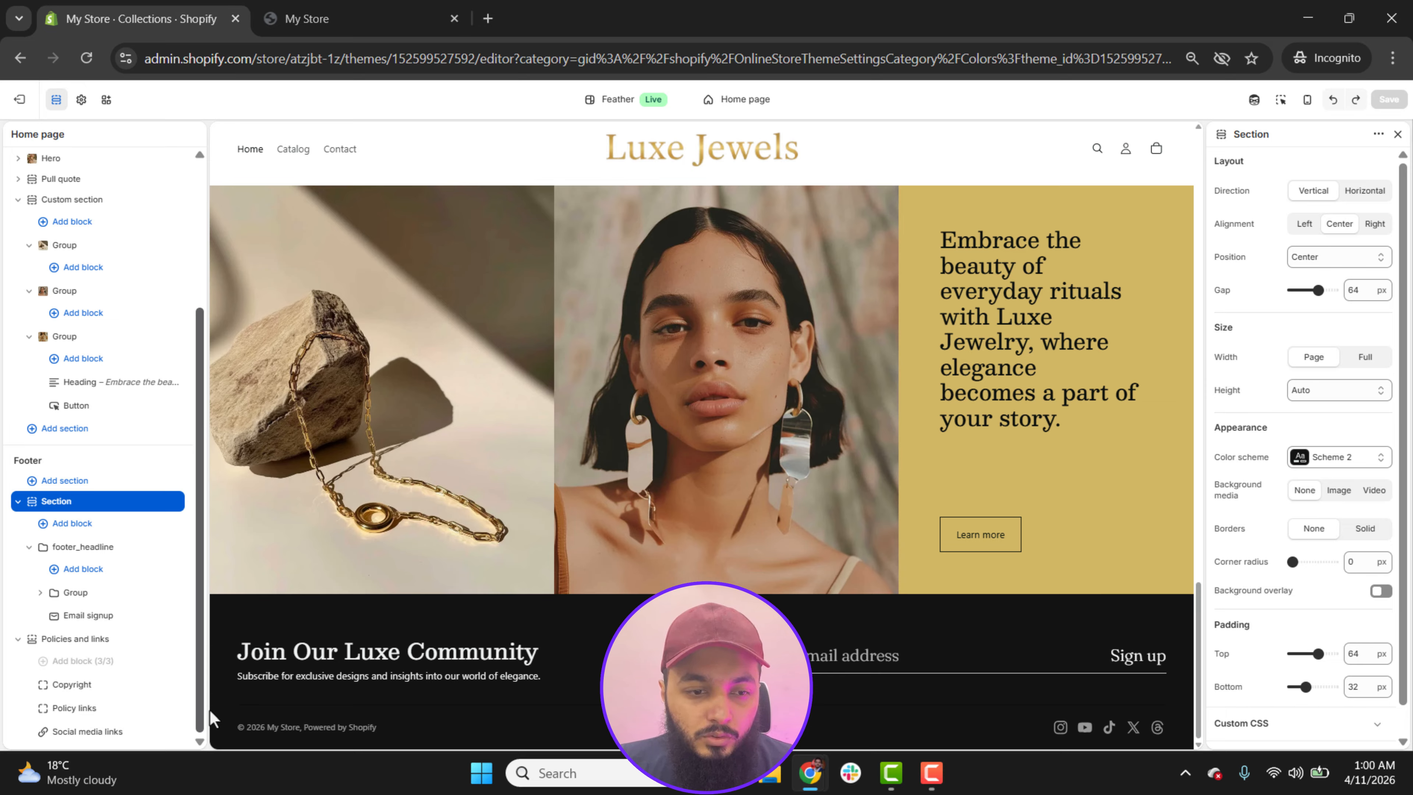
click(101, 732)
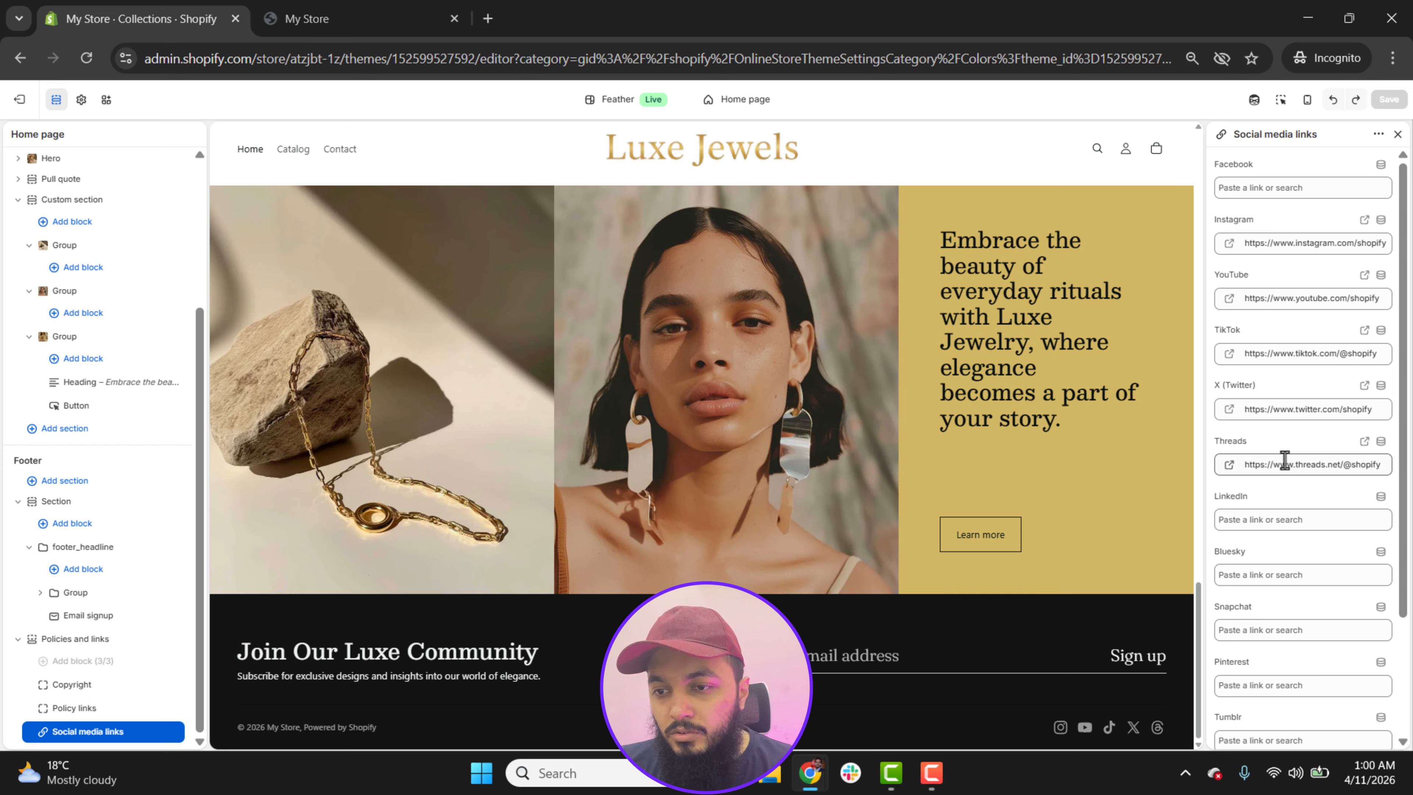
double_click(1320, 466)
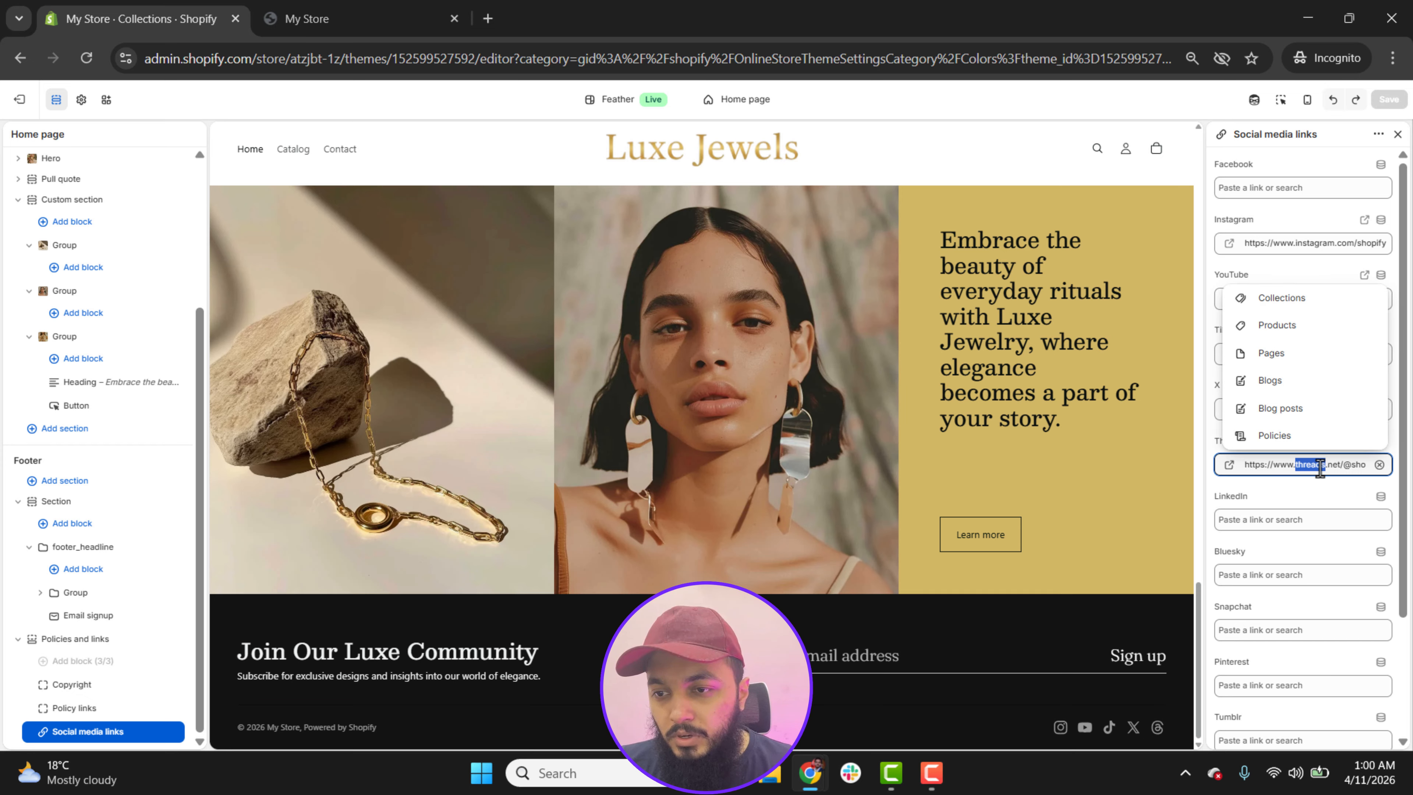
click(1379, 464)
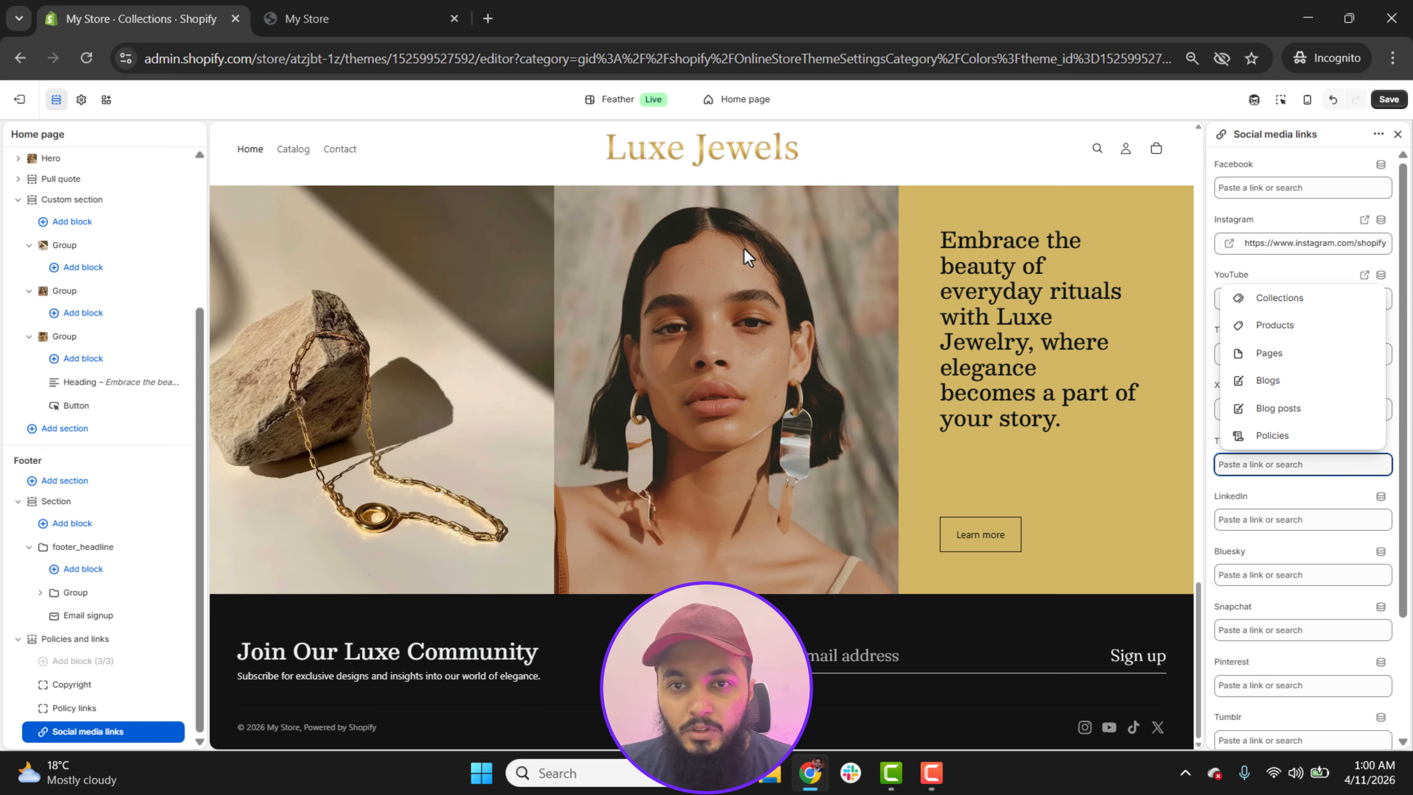
drag(1197, 673, 1215, 158)
click(1389, 100)
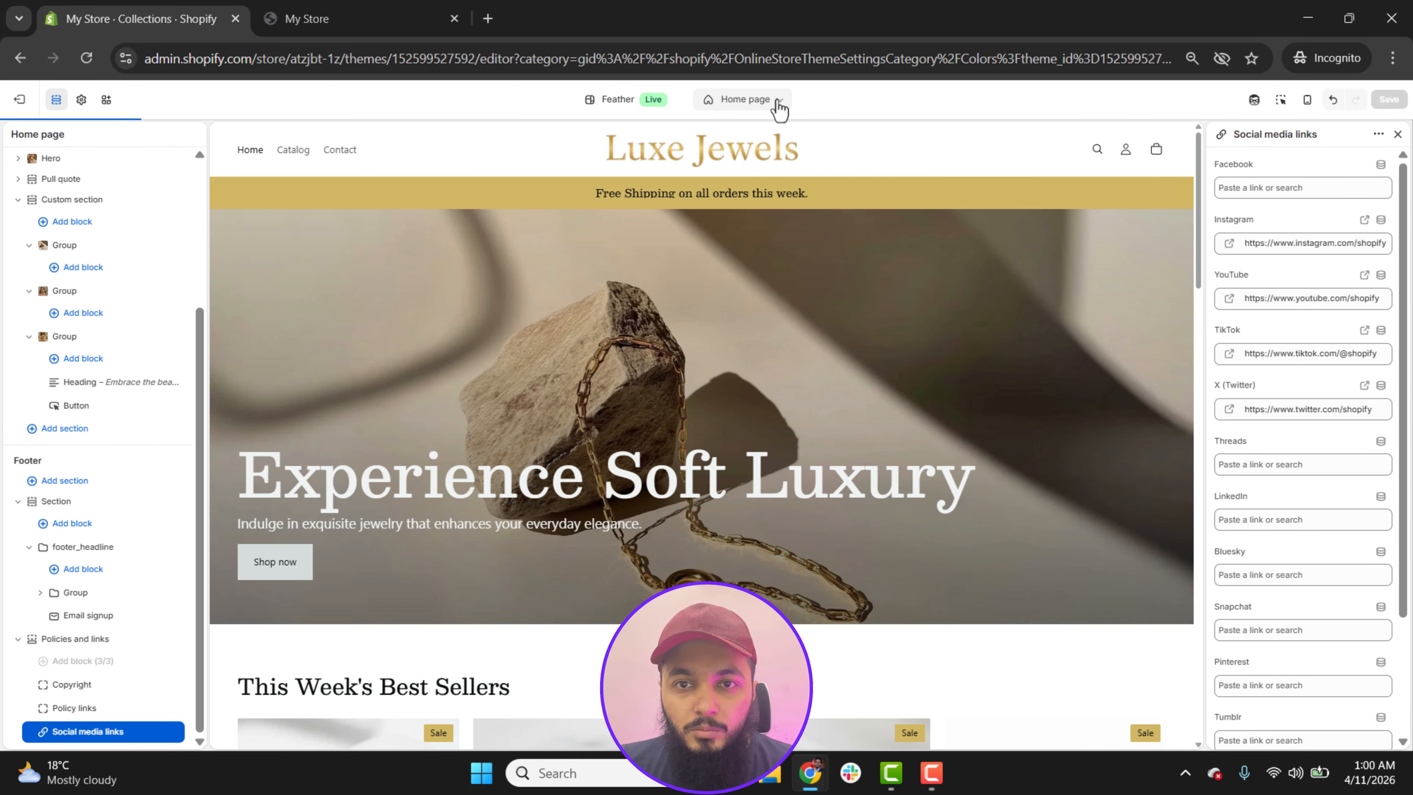
Step: Switch the theme editor to the Default product template and look over the product page preview
click(779, 101)
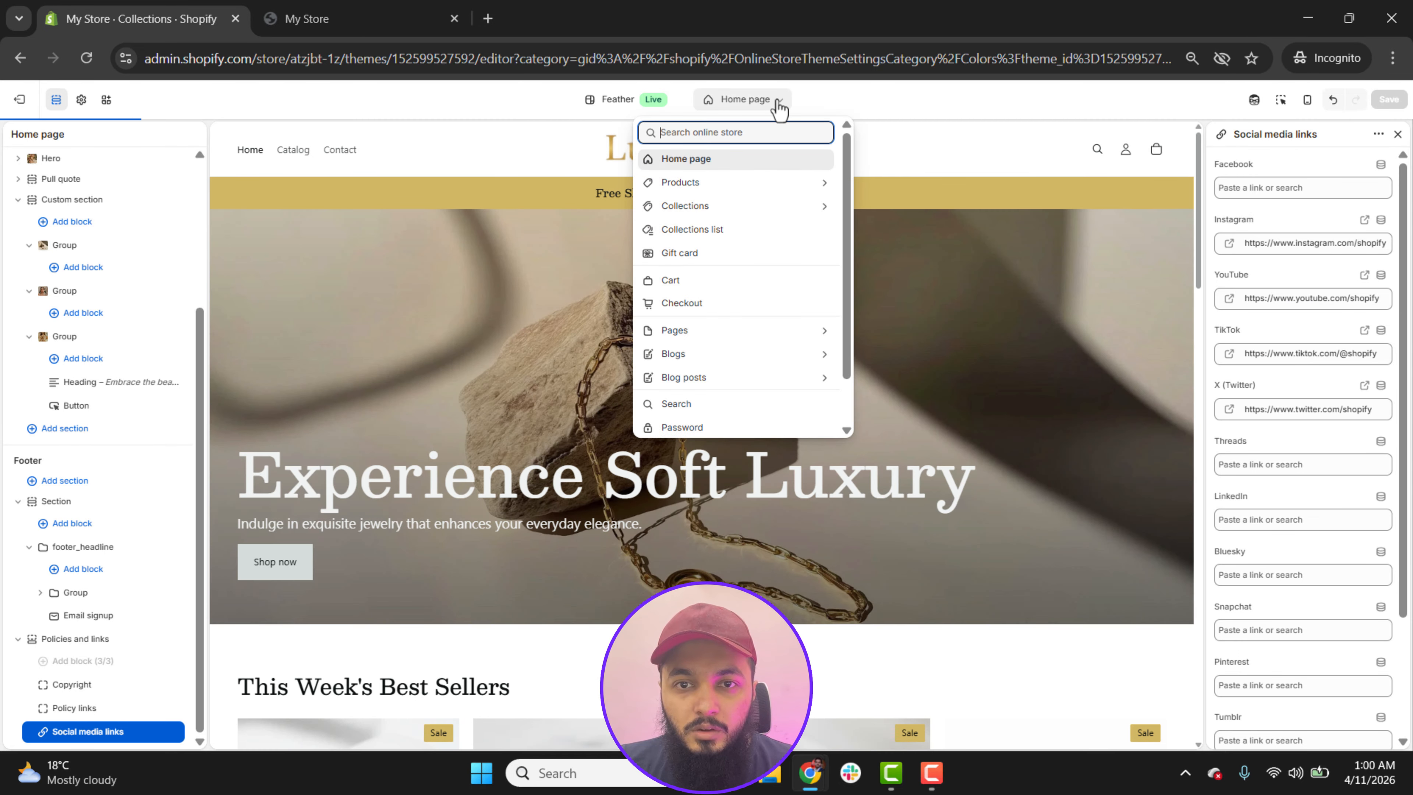
click(693, 187)
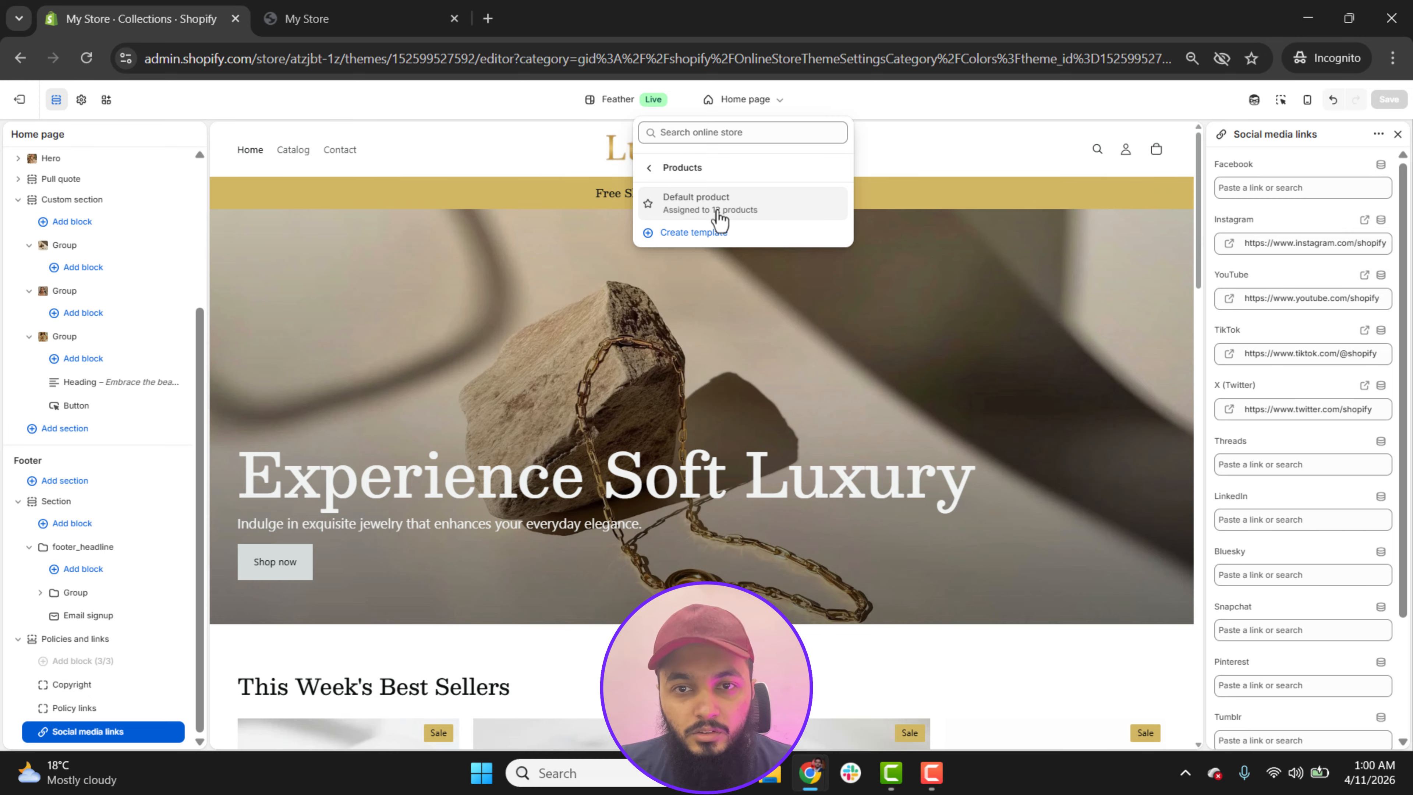
click(718, 214)
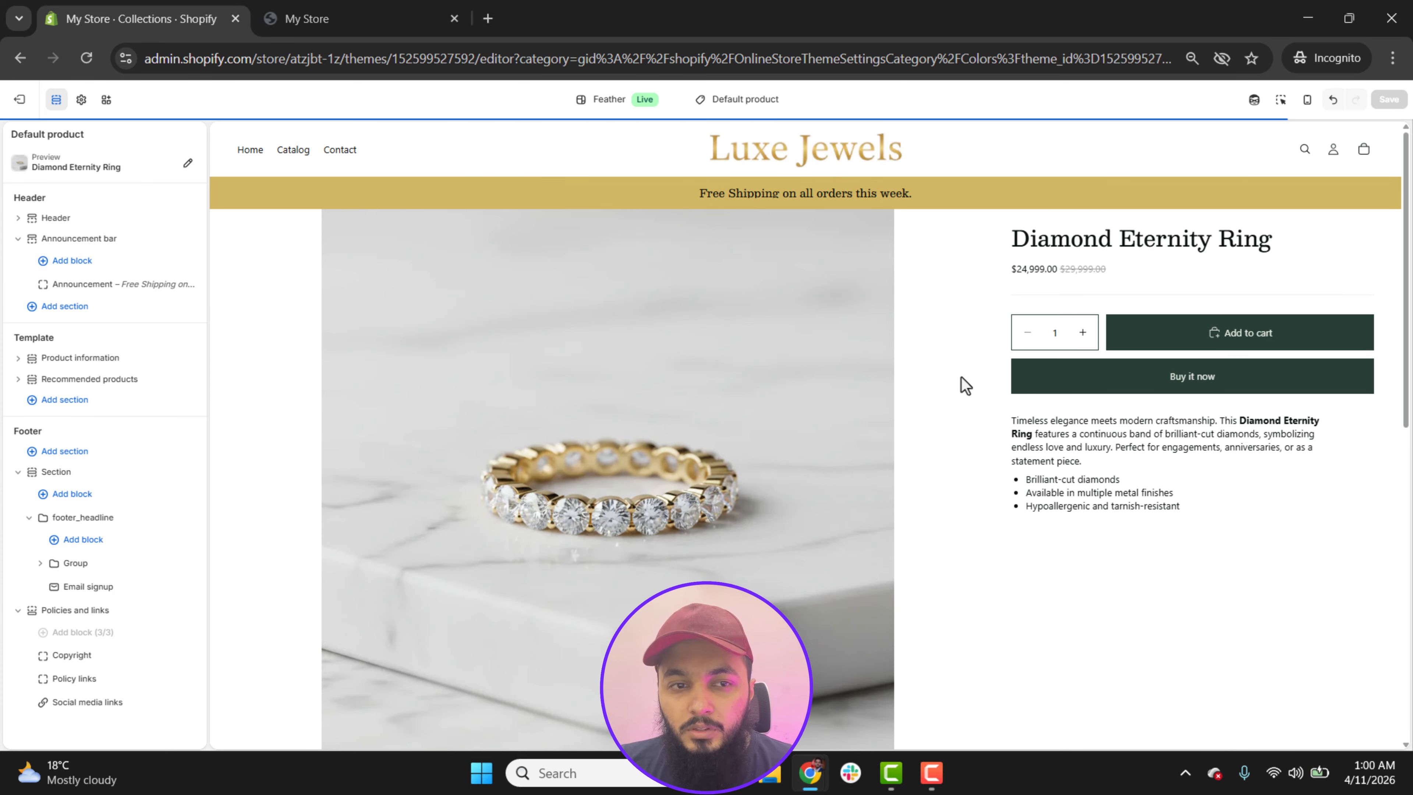
scroll(1407, 287, down, 1)
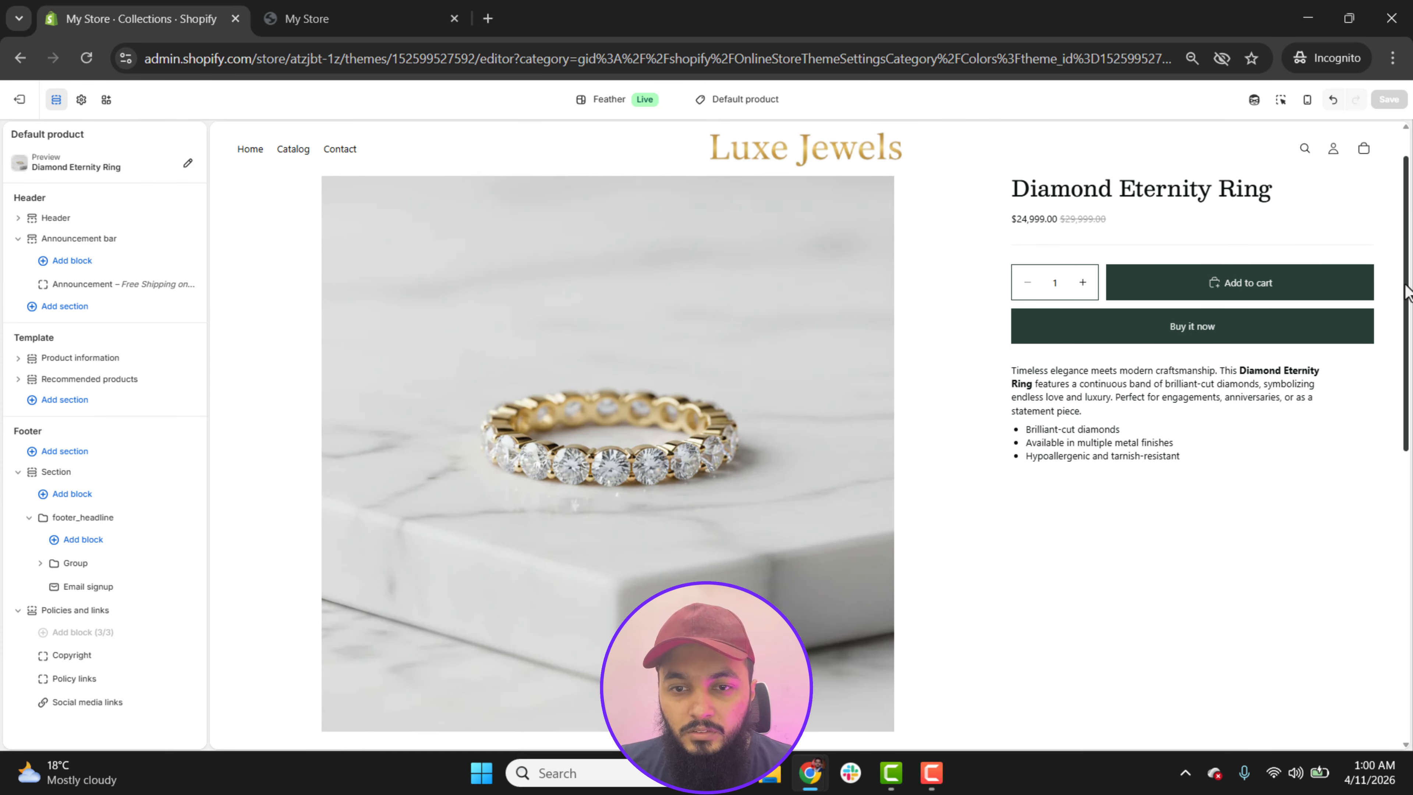
Step: Collapse the footer's Section and Policies and links entries, and open the settings of the template's Product information section
drag(1406, 287, 1408, 484)
scroll(769, 413, up, 3)
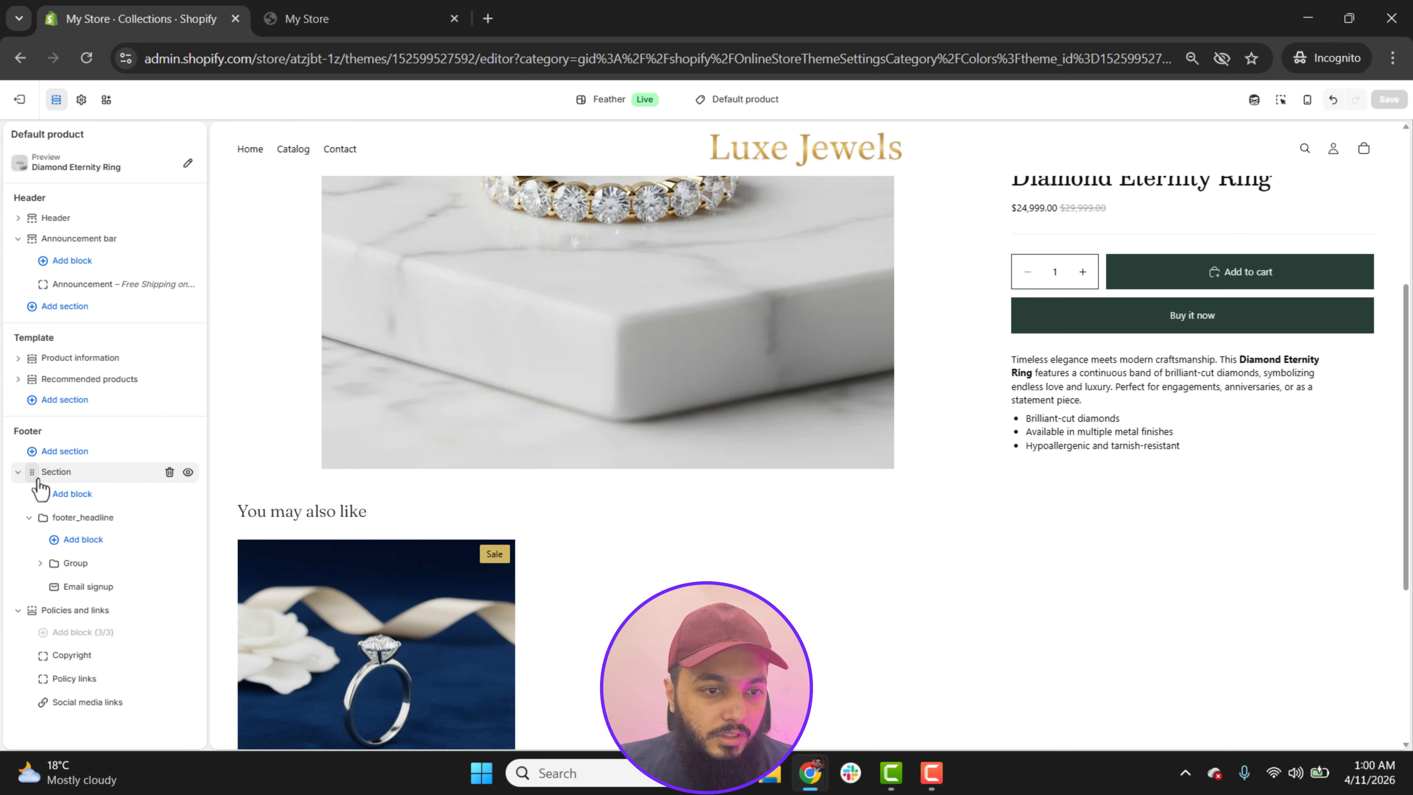
click(18, 472)
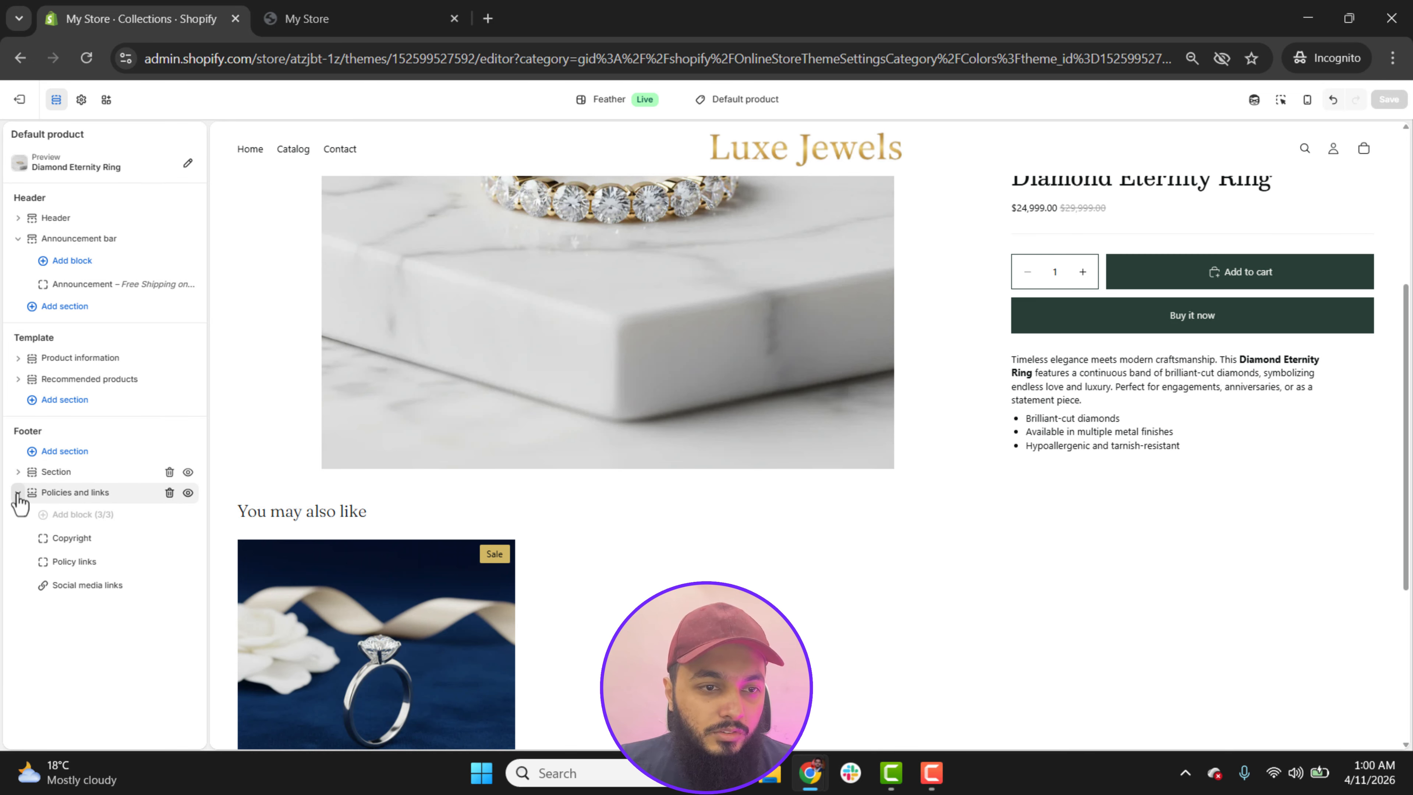
click(17, 493)
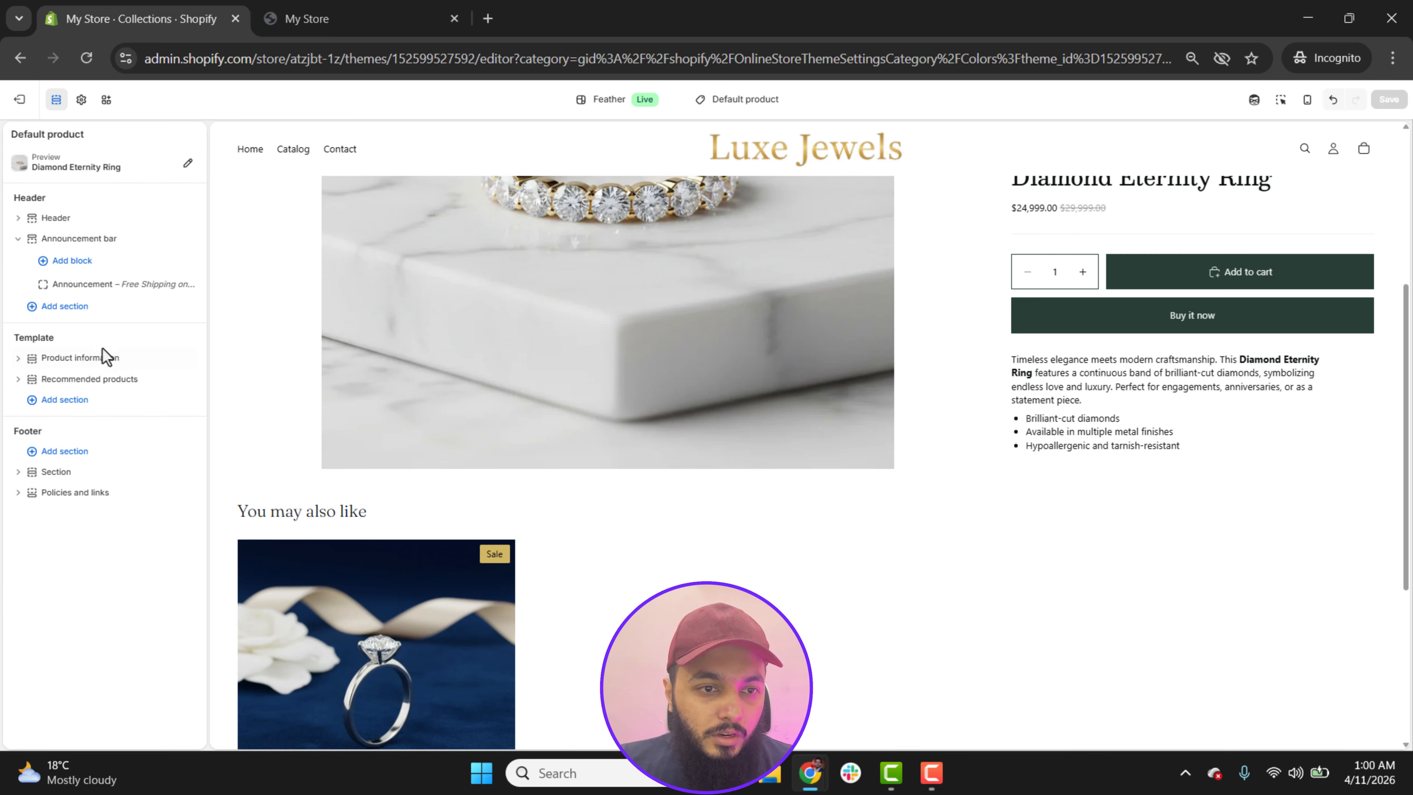
click(19, 358)
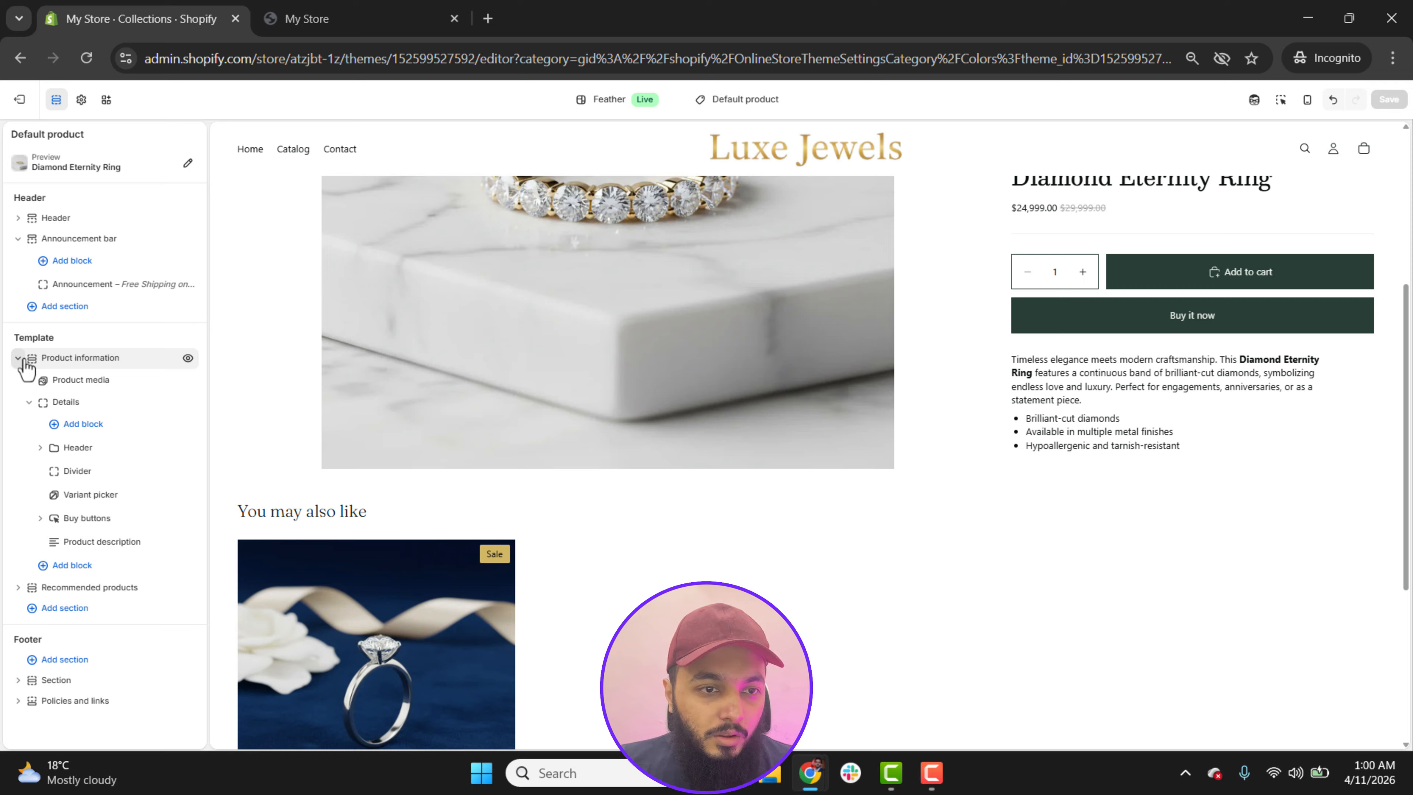
click(78, 359)
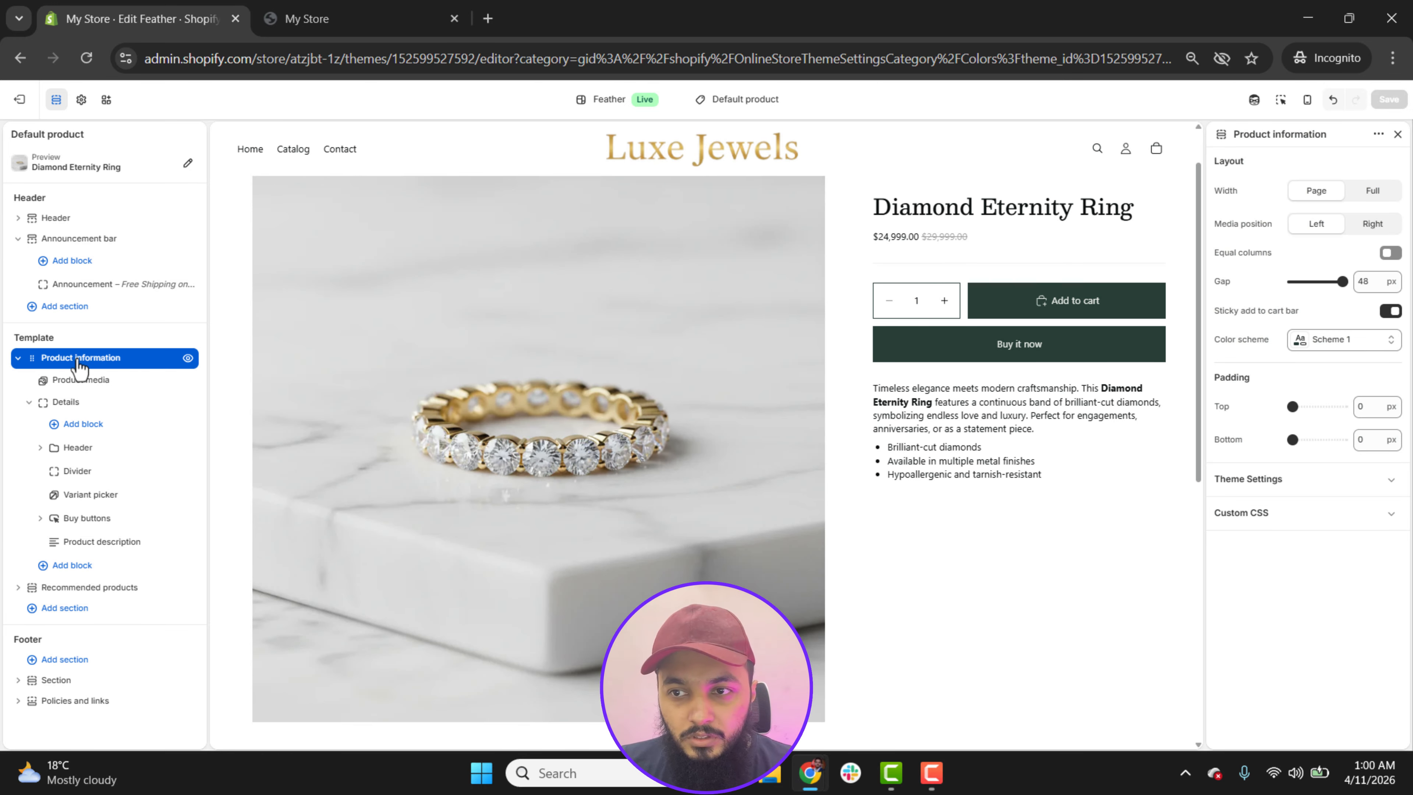
Step: Set the Product information layout to Full width, media position Right and a 24 px gap, with the sticky add to cart bar off
click(1374, 193)
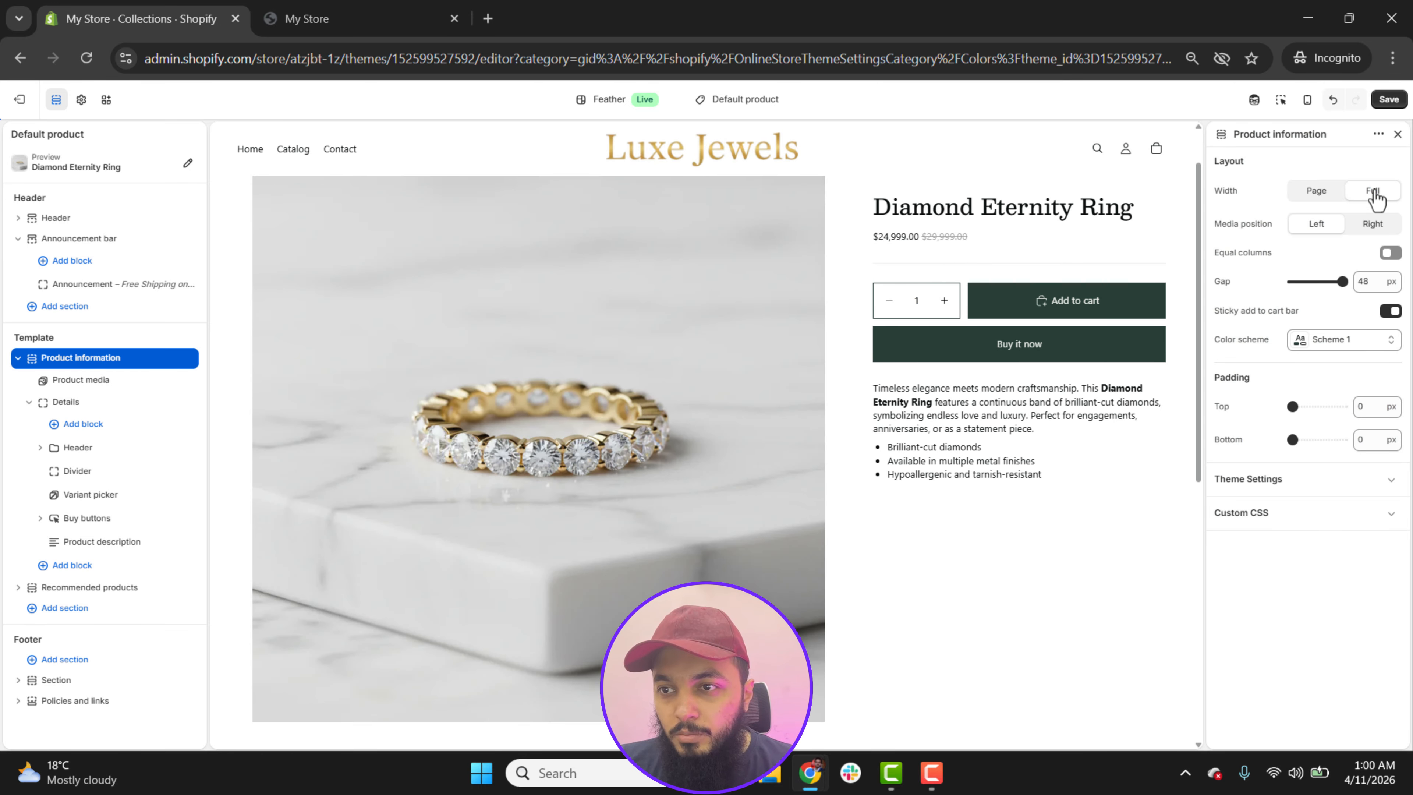
click(1373, 225)
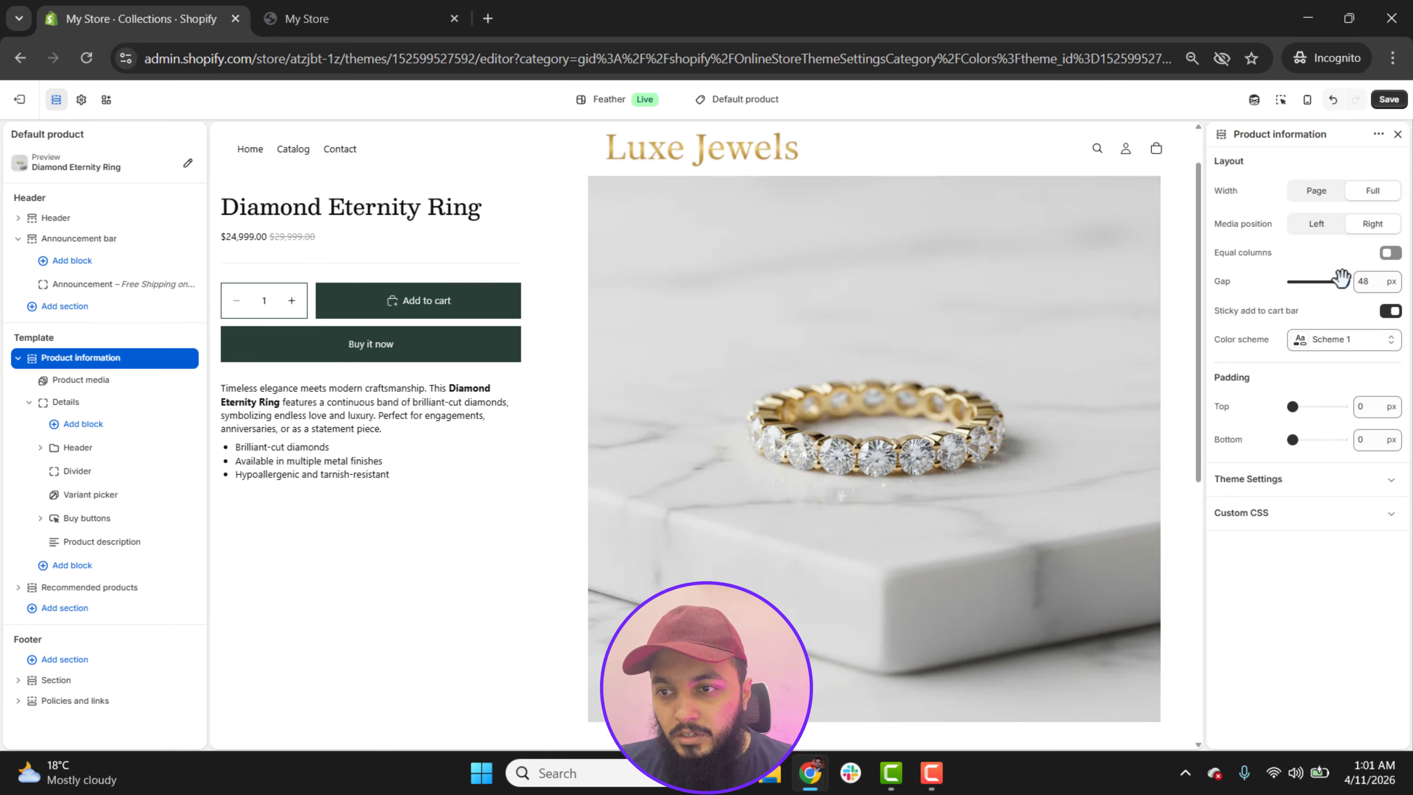
drag(1342, 281, 1318, 280)
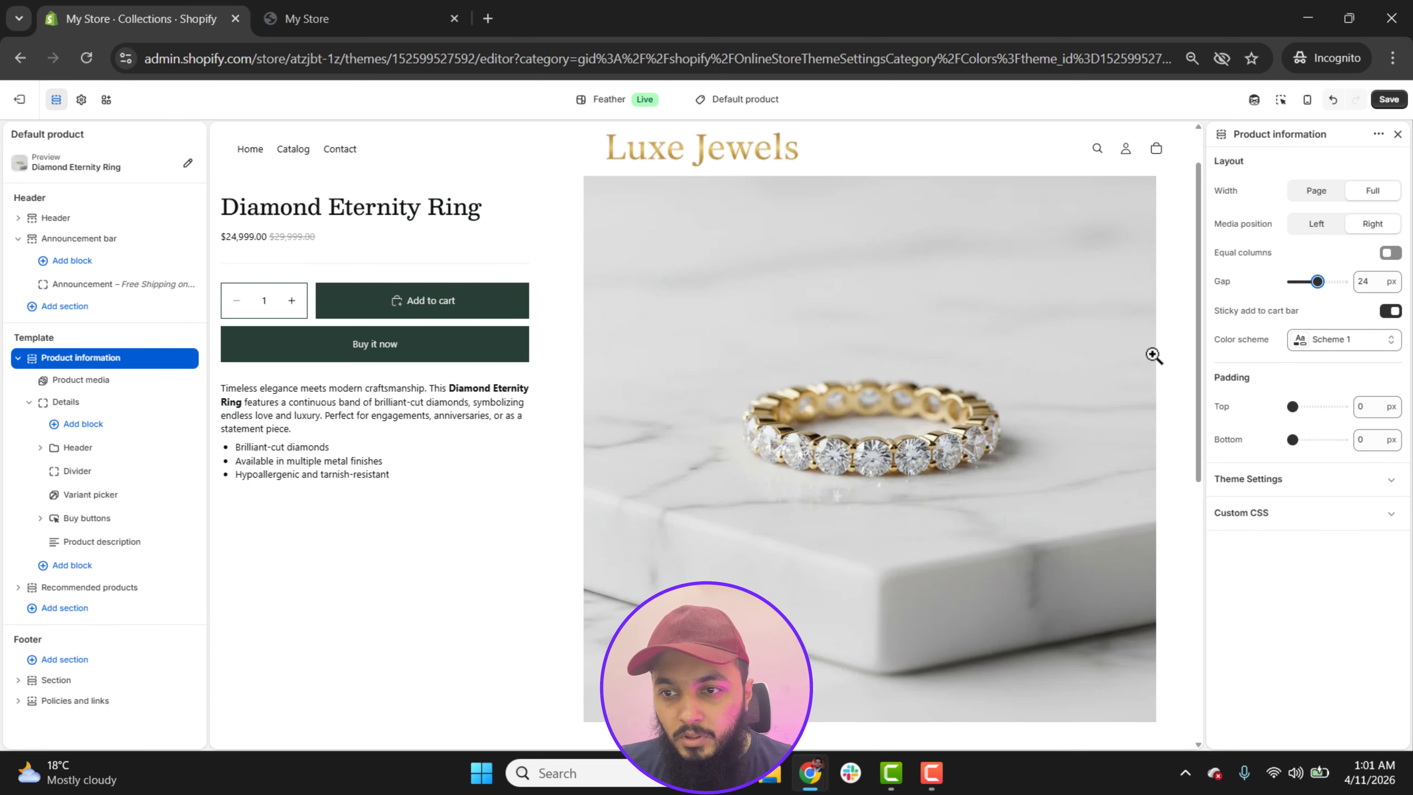
click(1341, 342)
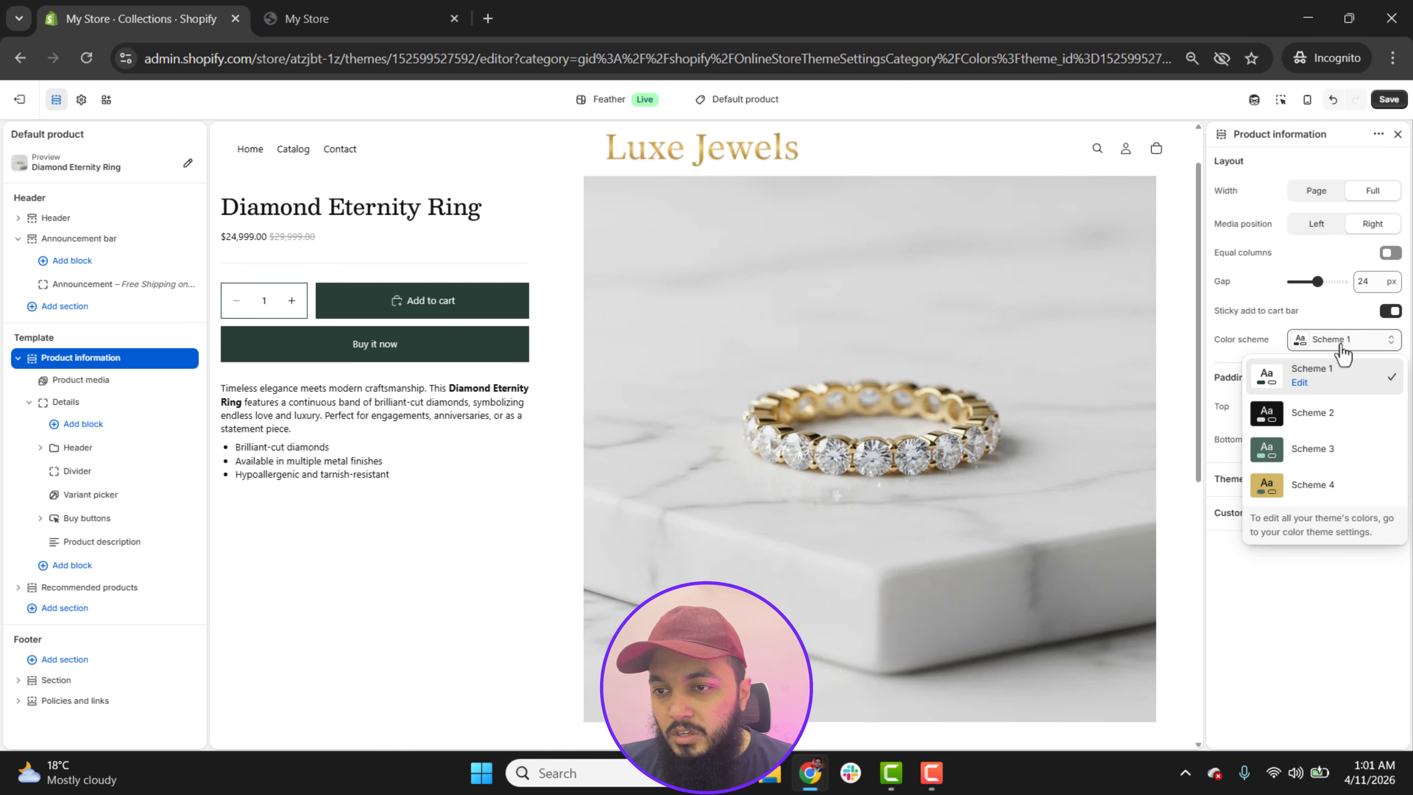
click(1344, 351)
click(1391, 312)
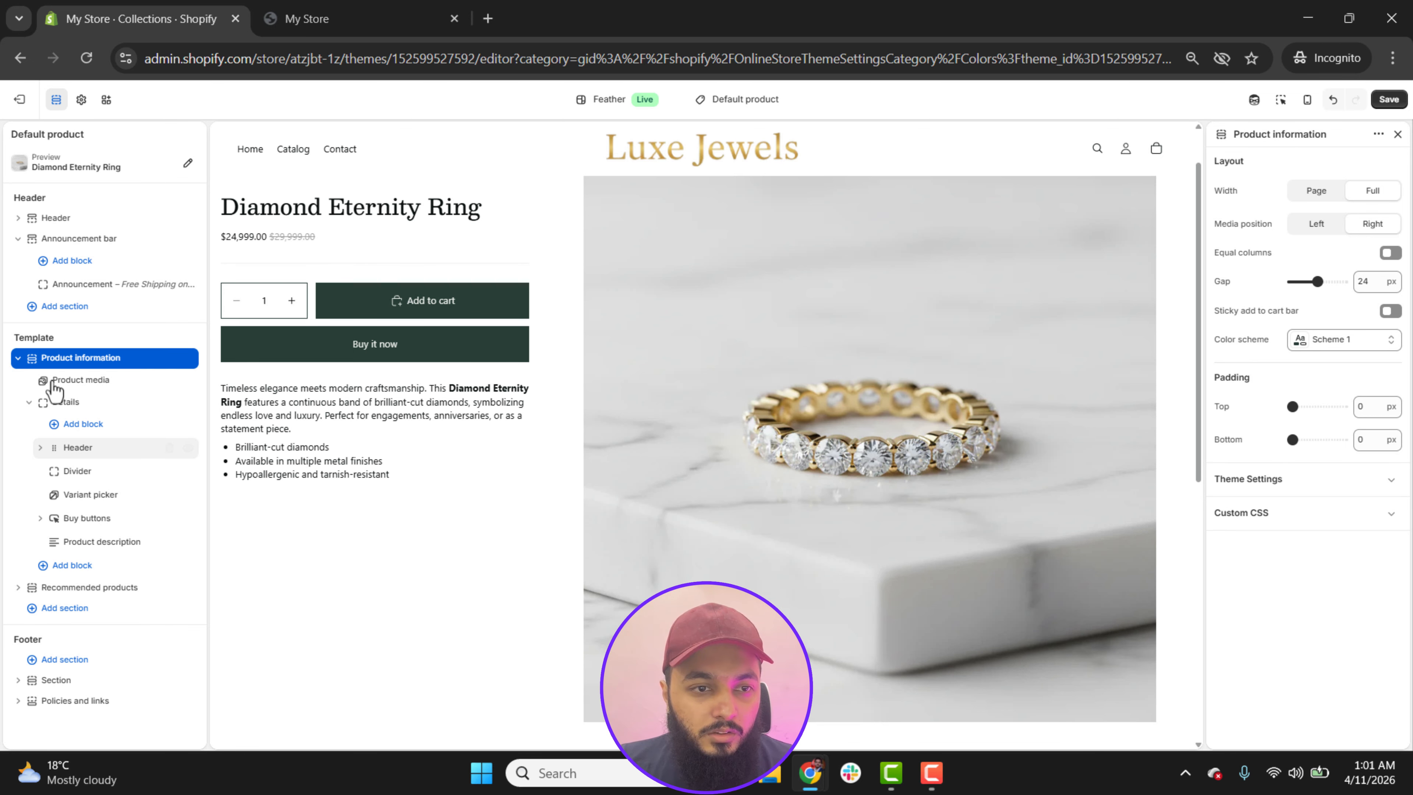
Step: Try the Carousel type for the Product media block, check the page preview, and return the type to Grid
click(74, 382)
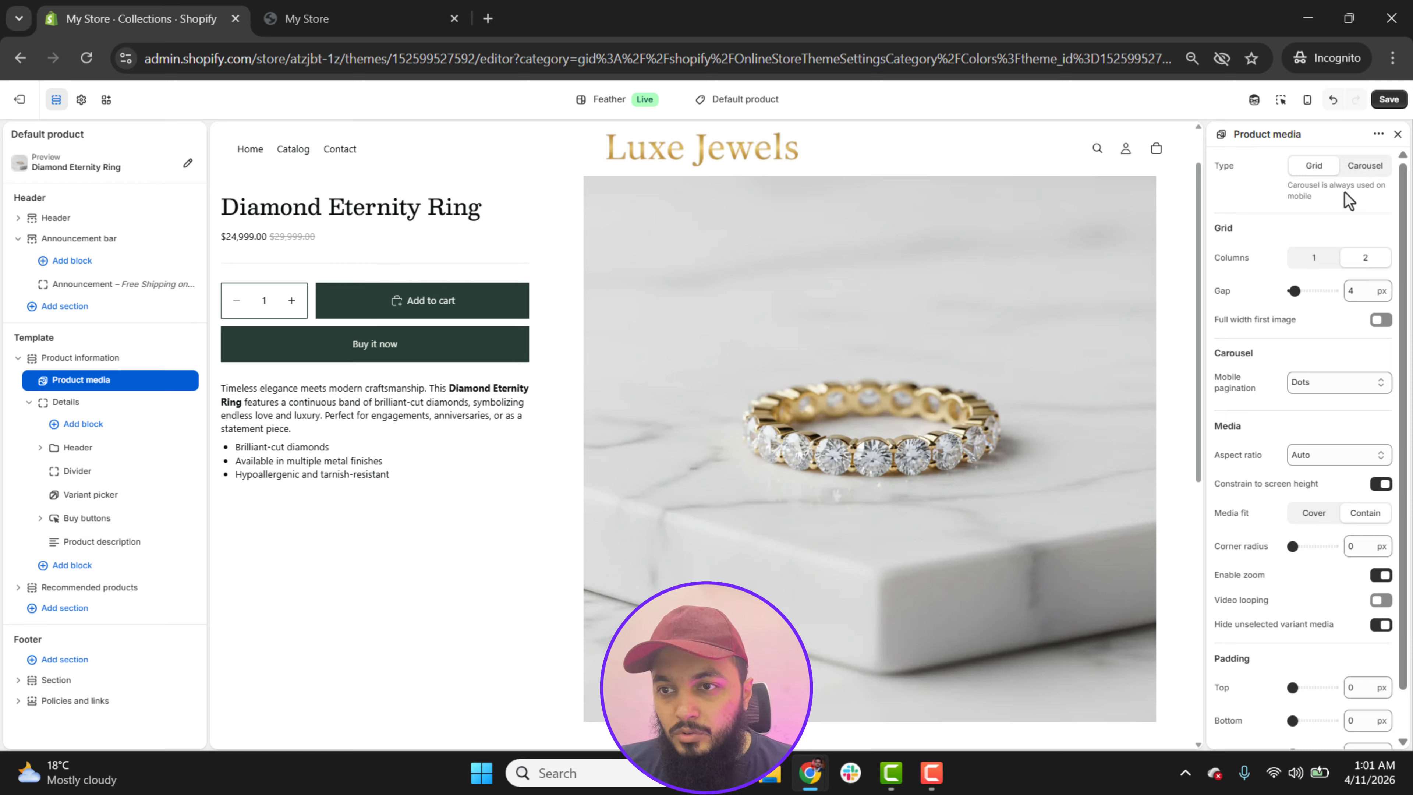
click(1363, 167)
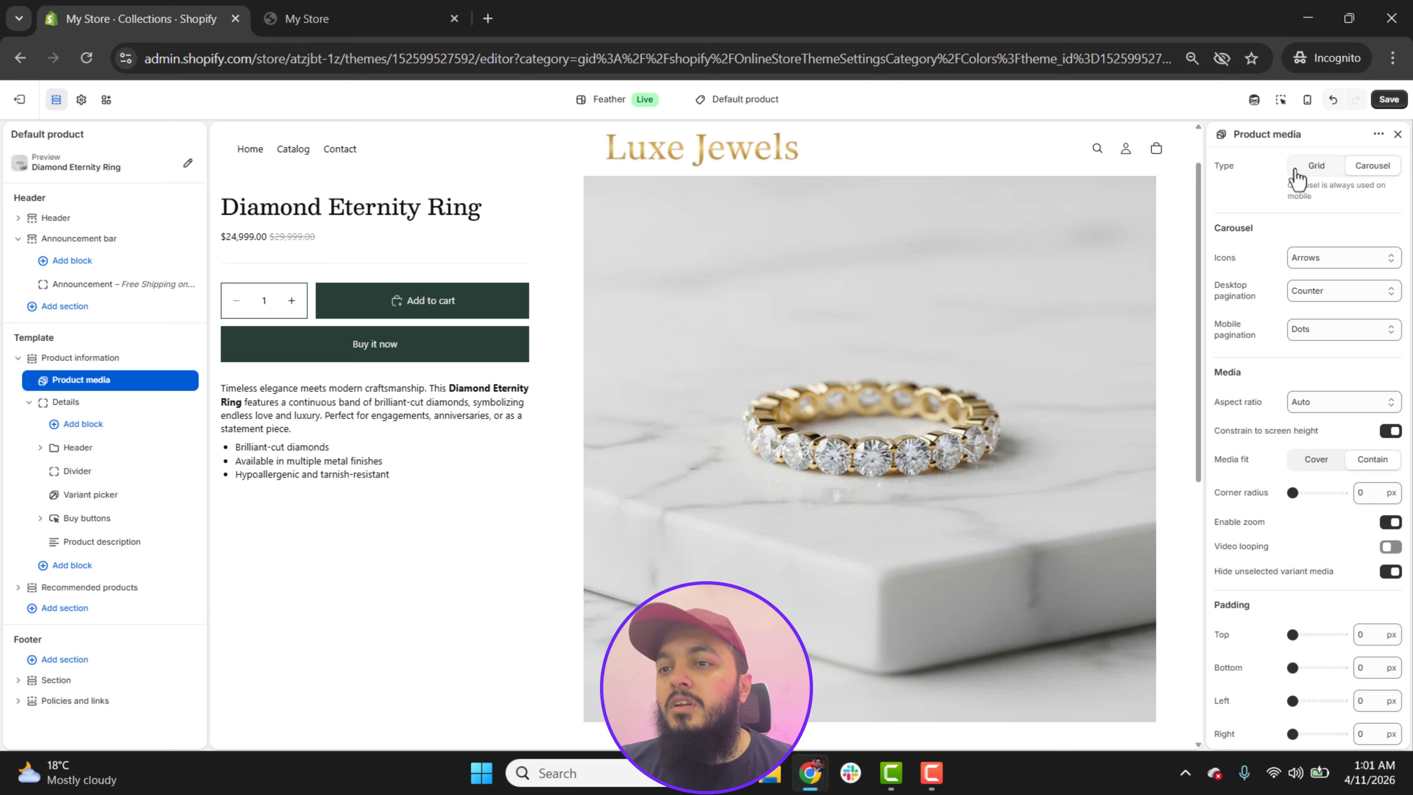
scroll(1175, 338, down, 3)
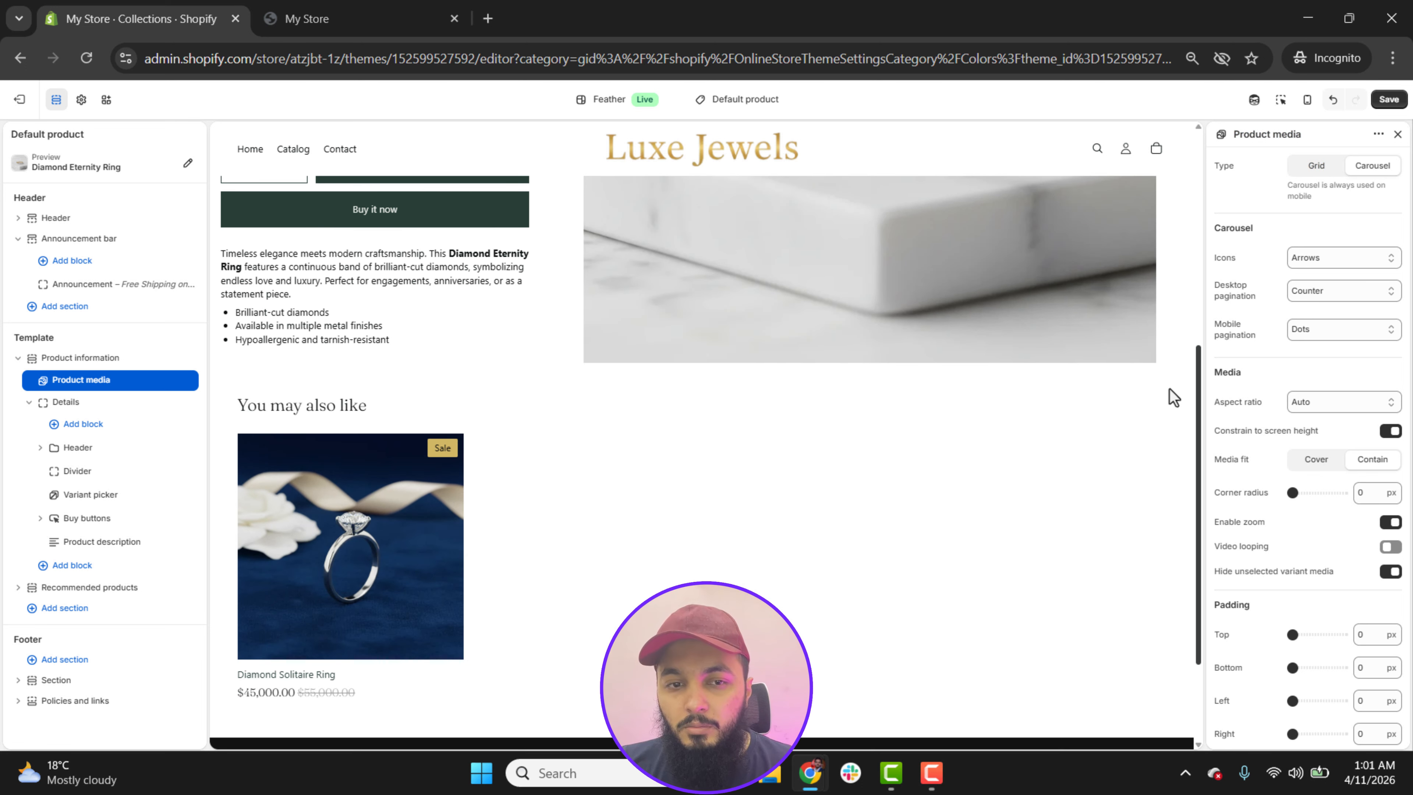
drag(1170, 388, 1193, 170)
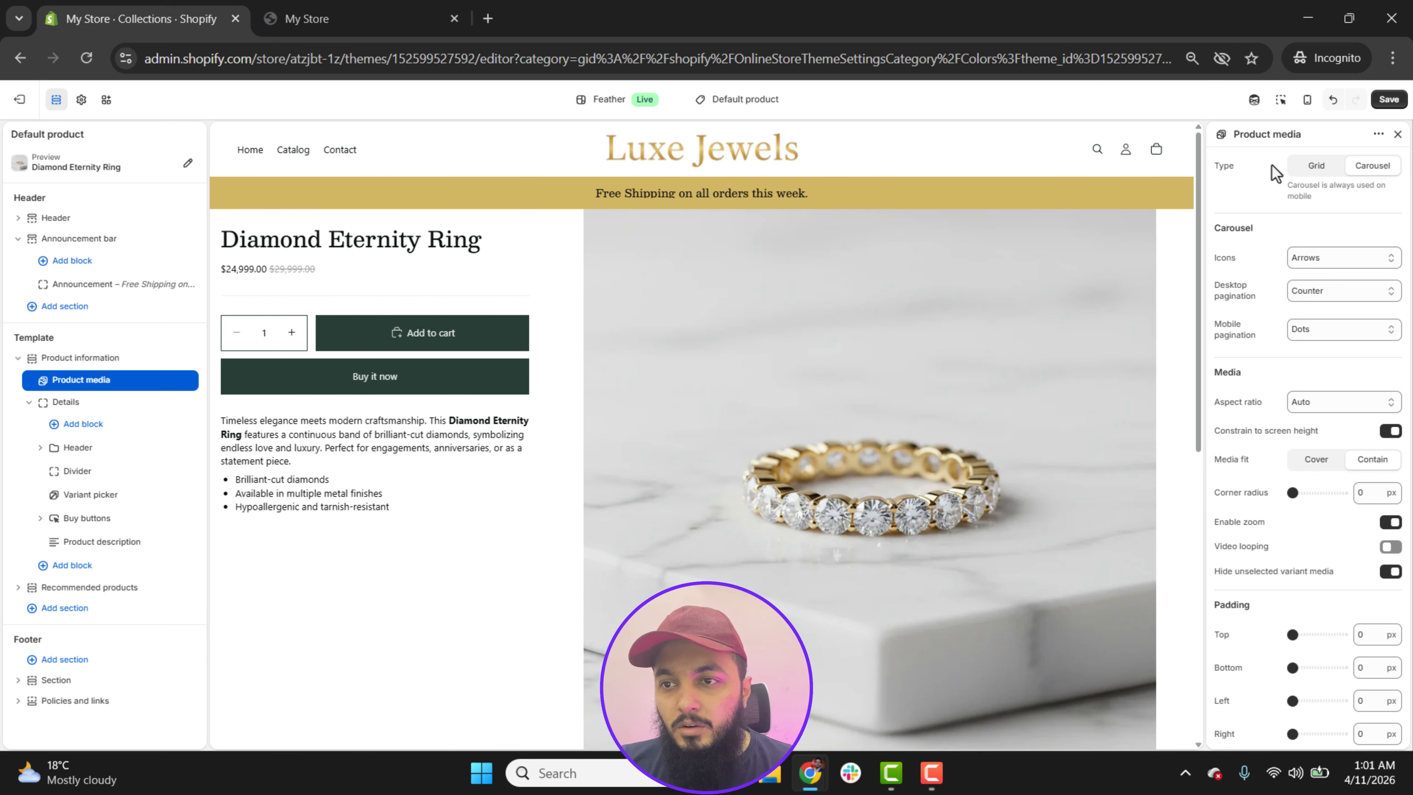
click(1324, 166)
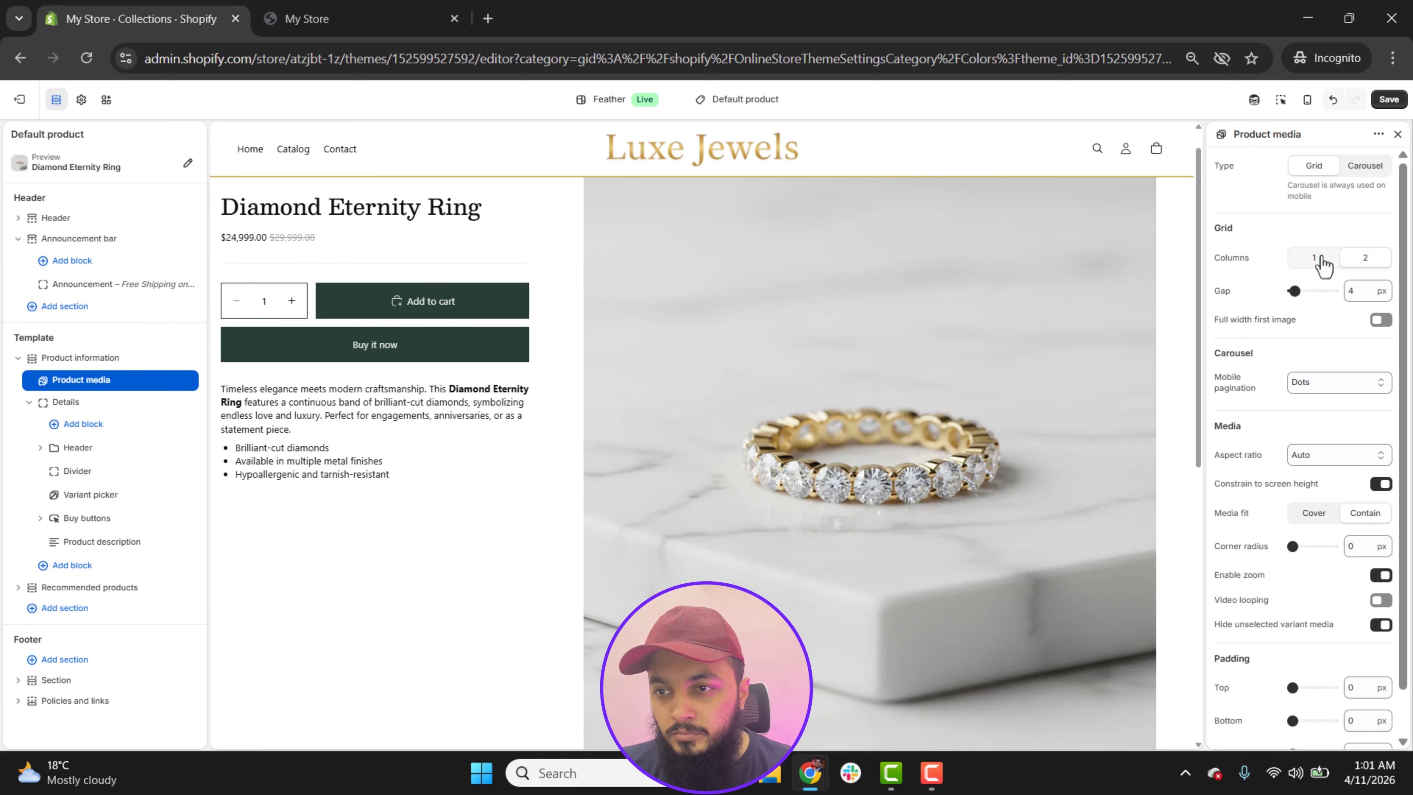
Step: Try the Portrait and Square aspect ratios for the product media, settle on Landscape, and save the theme
scroll(1407, 418, down, 1)
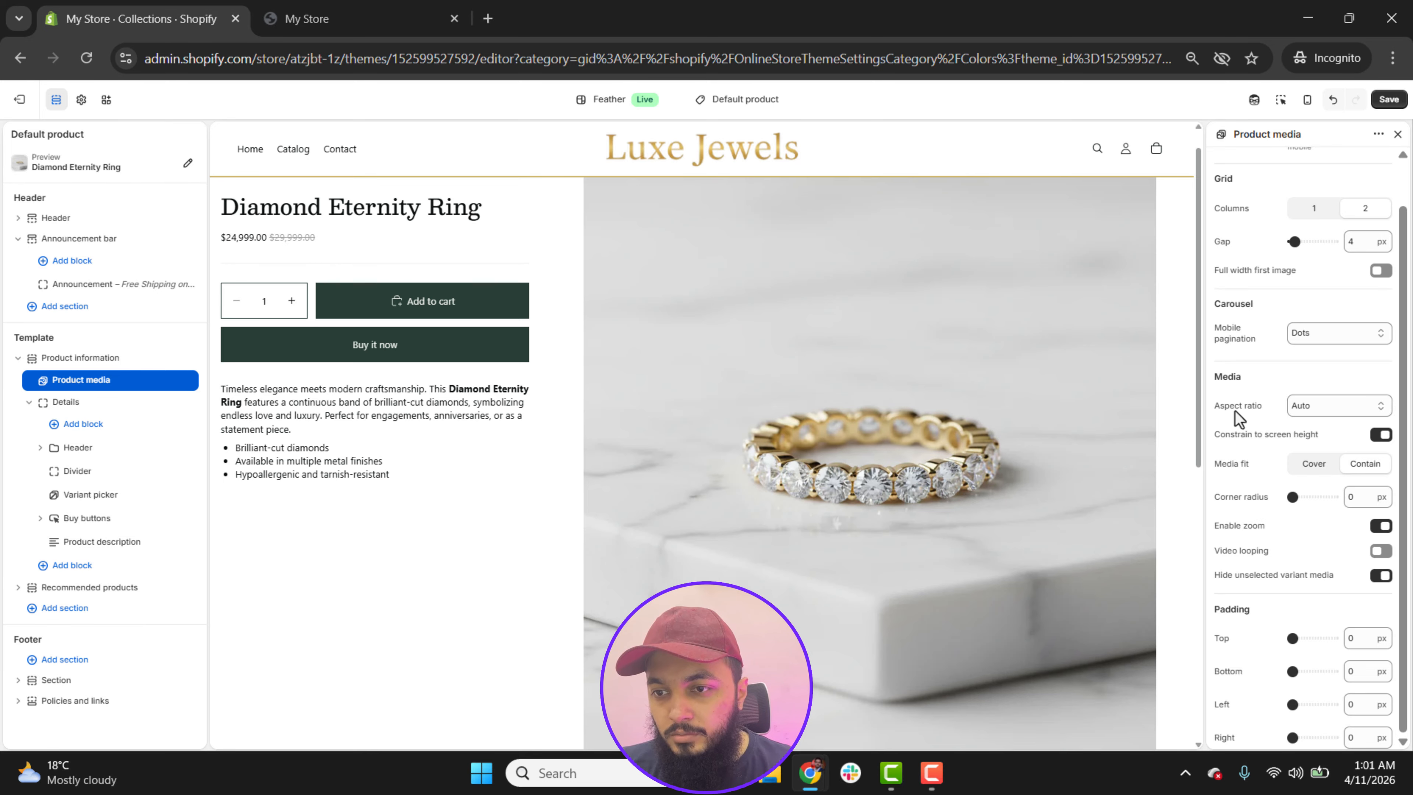
click(1307, 407)
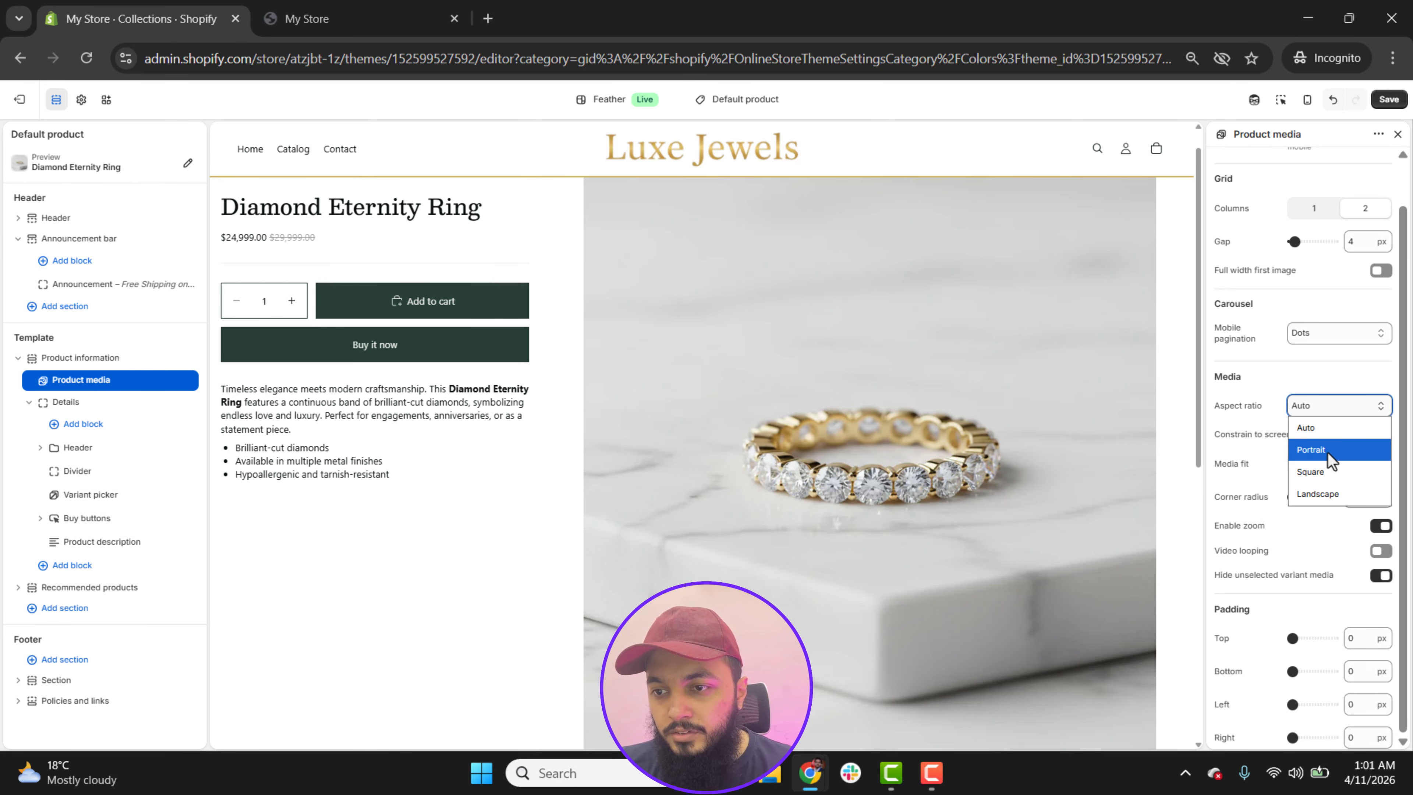
click(1328, 452)
click(1328, 440)
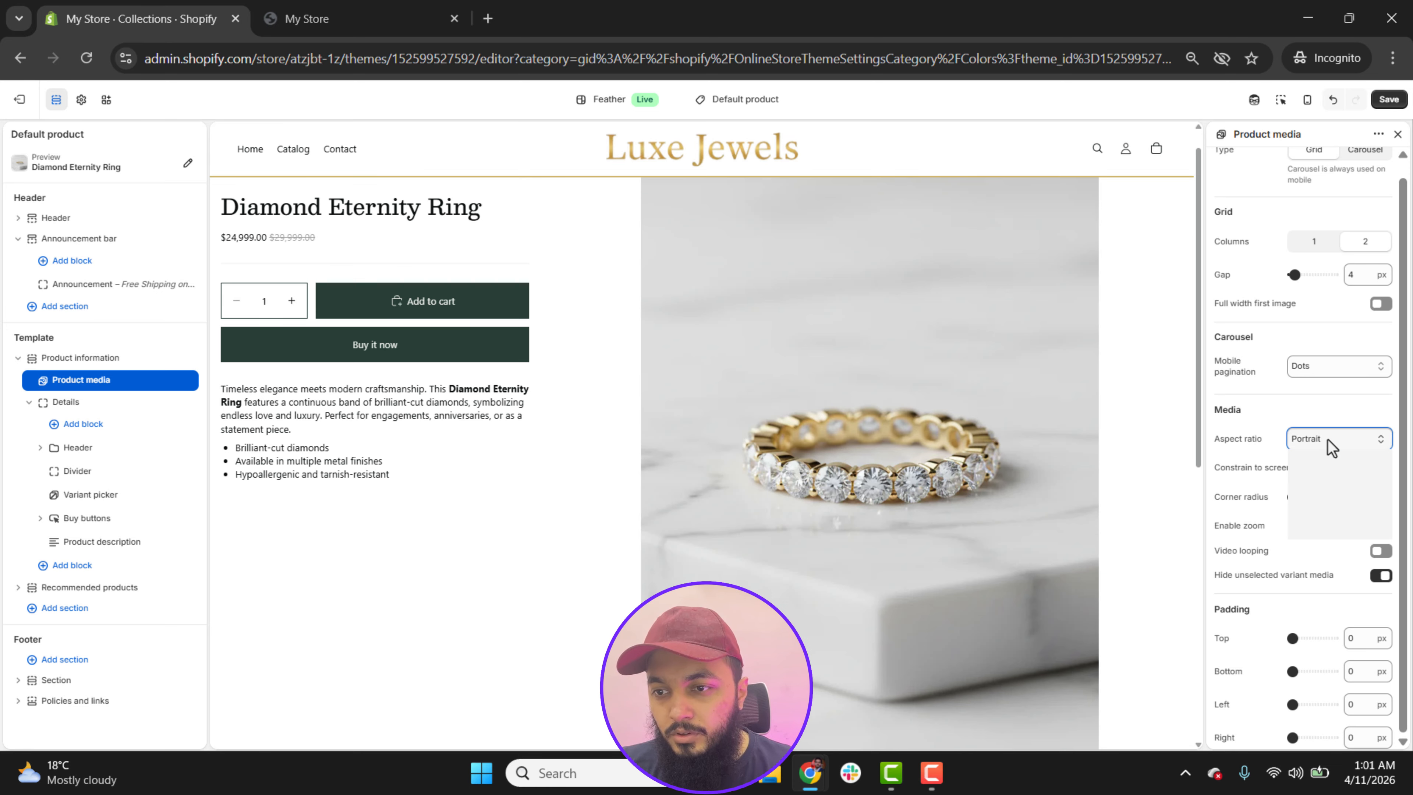
click(1329, 504)
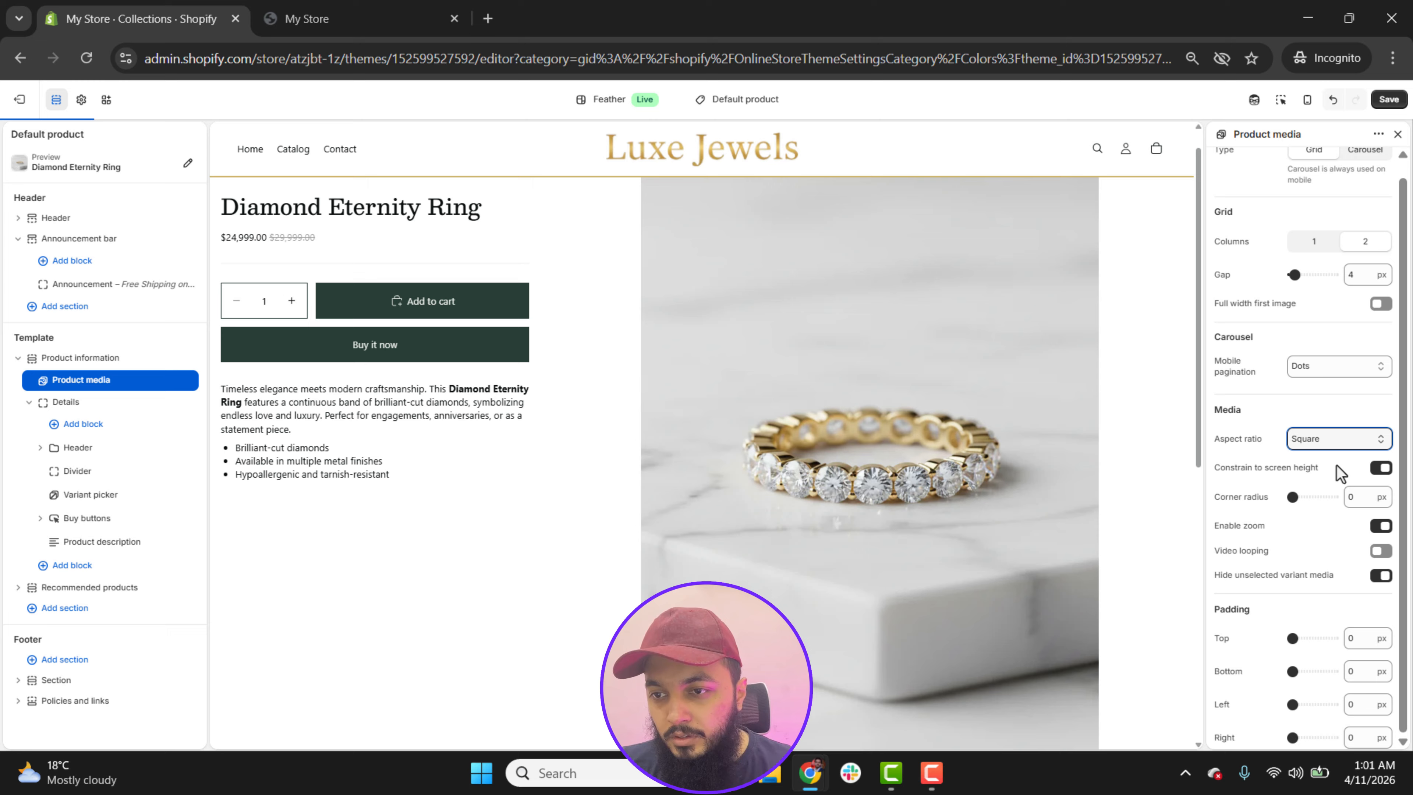
click(1337, 440)
click(1337, 528)
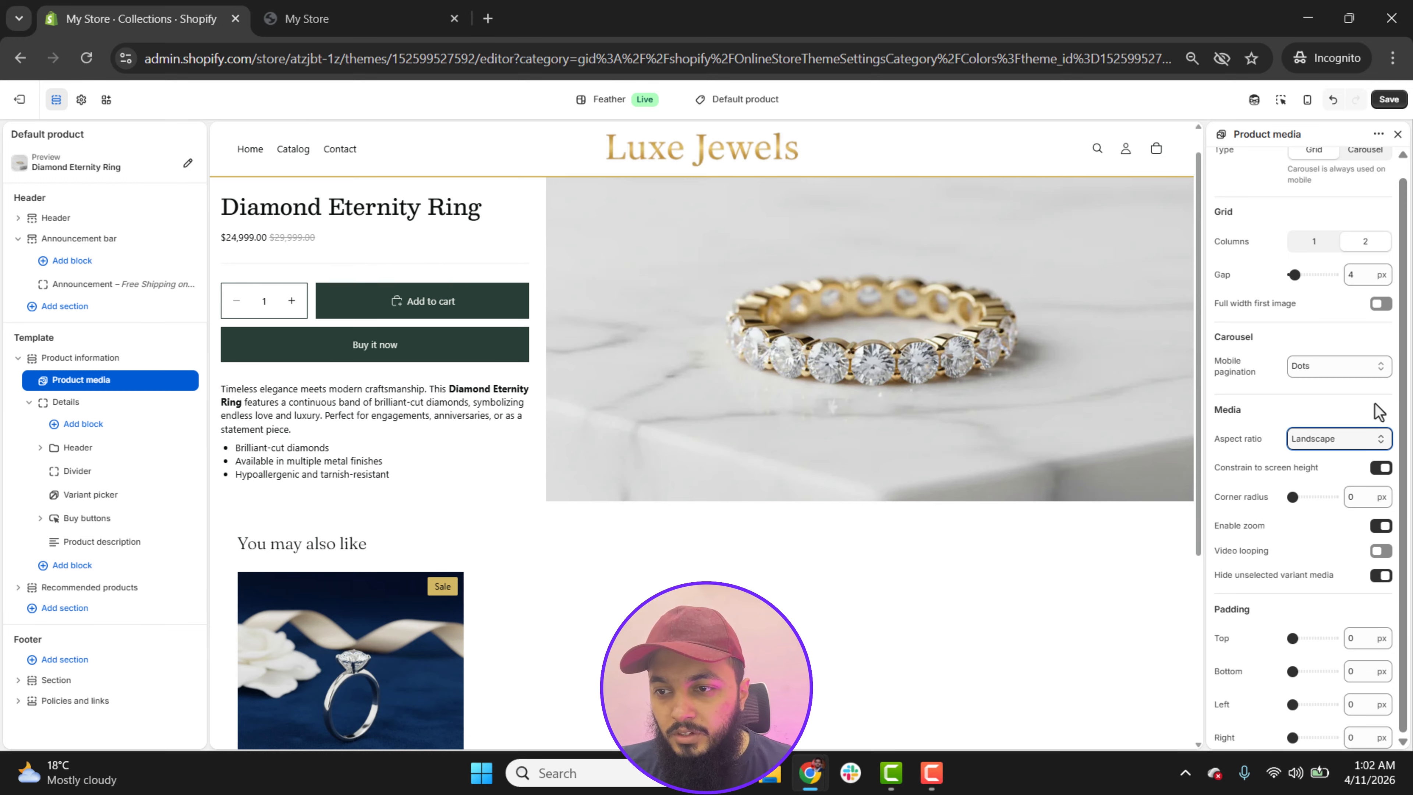
click(1389, 100)
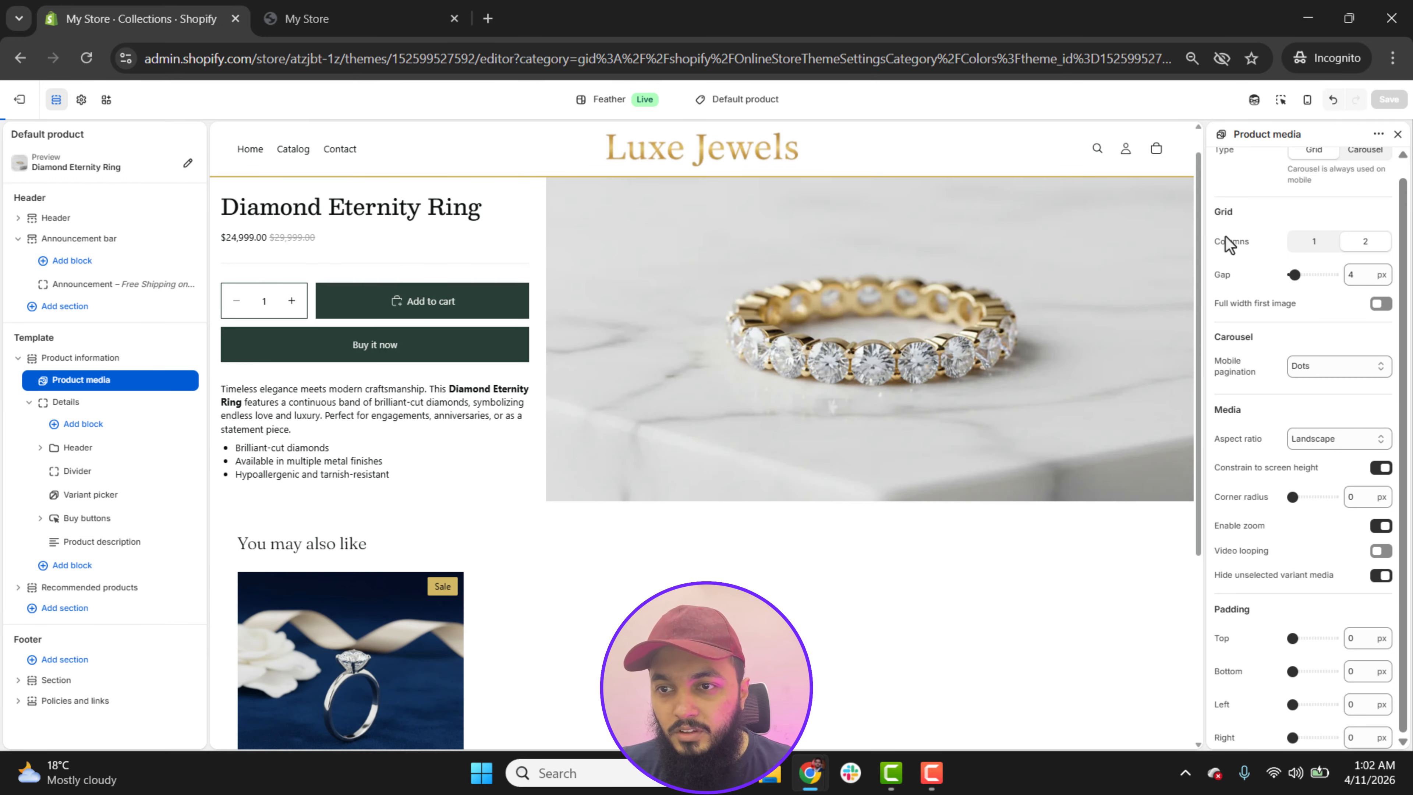
mouse_move(1199, 179)
mouse_down()
mouse_move(1224, 437)
mouse_move(1196, 173)
mouse_up()
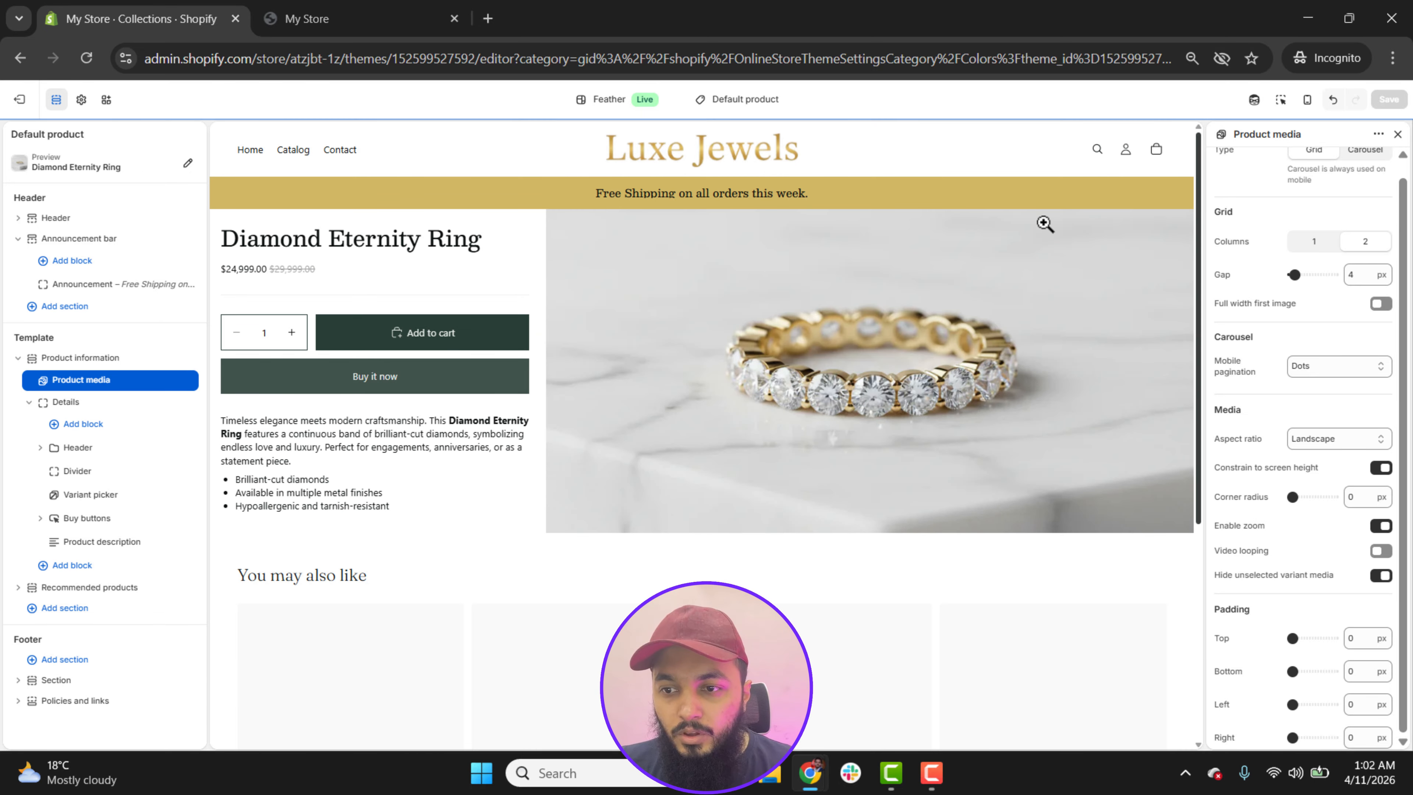
Step: Return the preview to the homepage, switch to the ONI website and capture a screenshot of its "Handmade with love" section
click(692, 162)
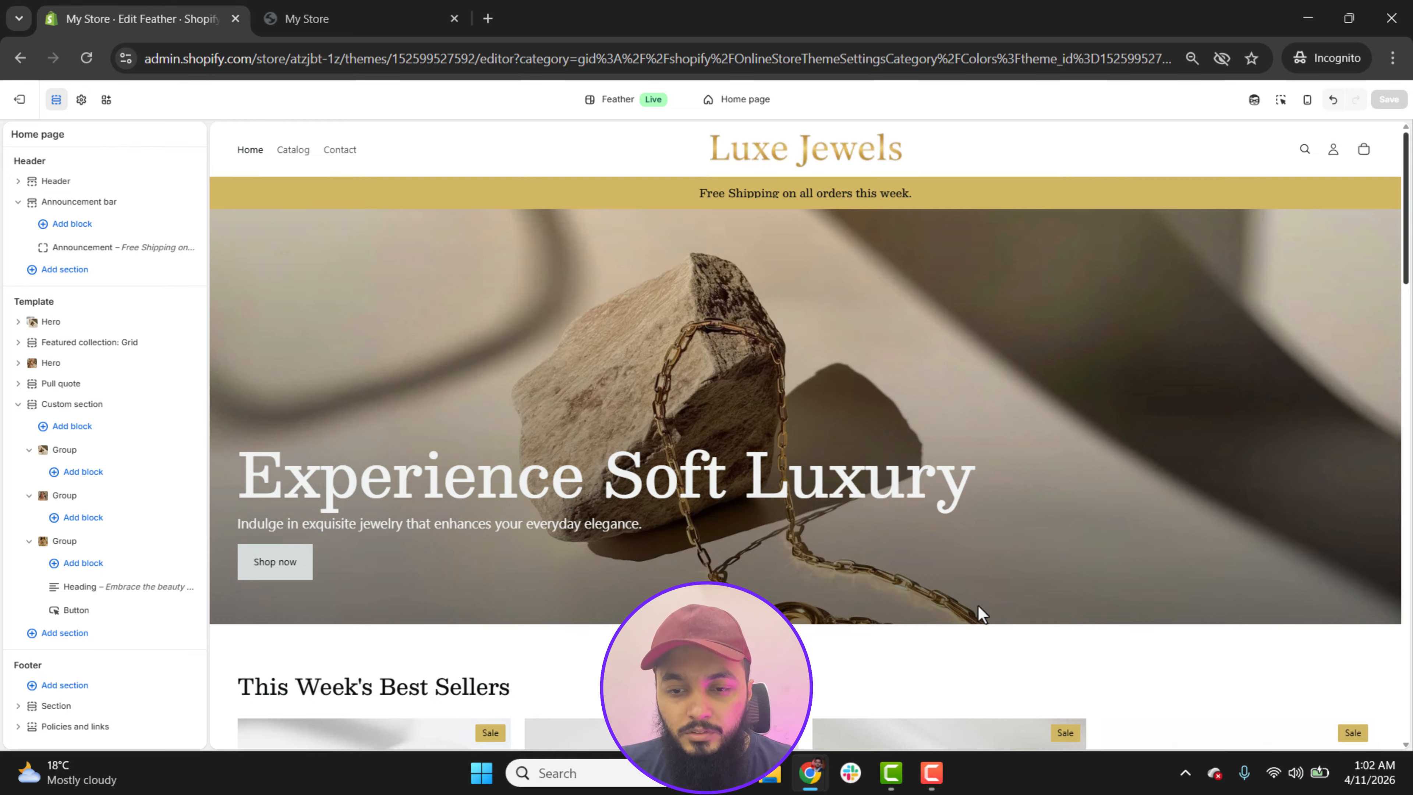
click(811, 785)
click(1159, 19)
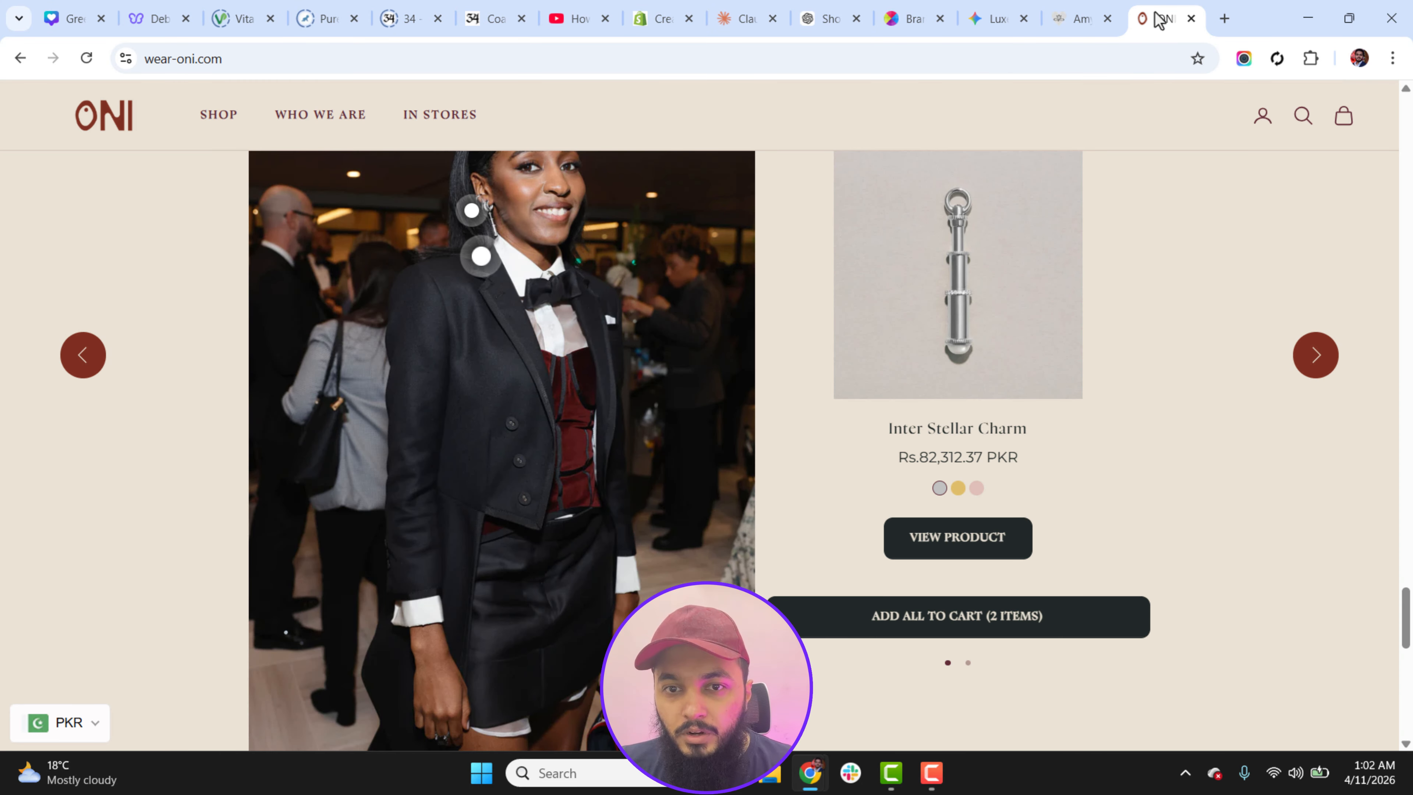
drag(1405, 612, 1410, 396)
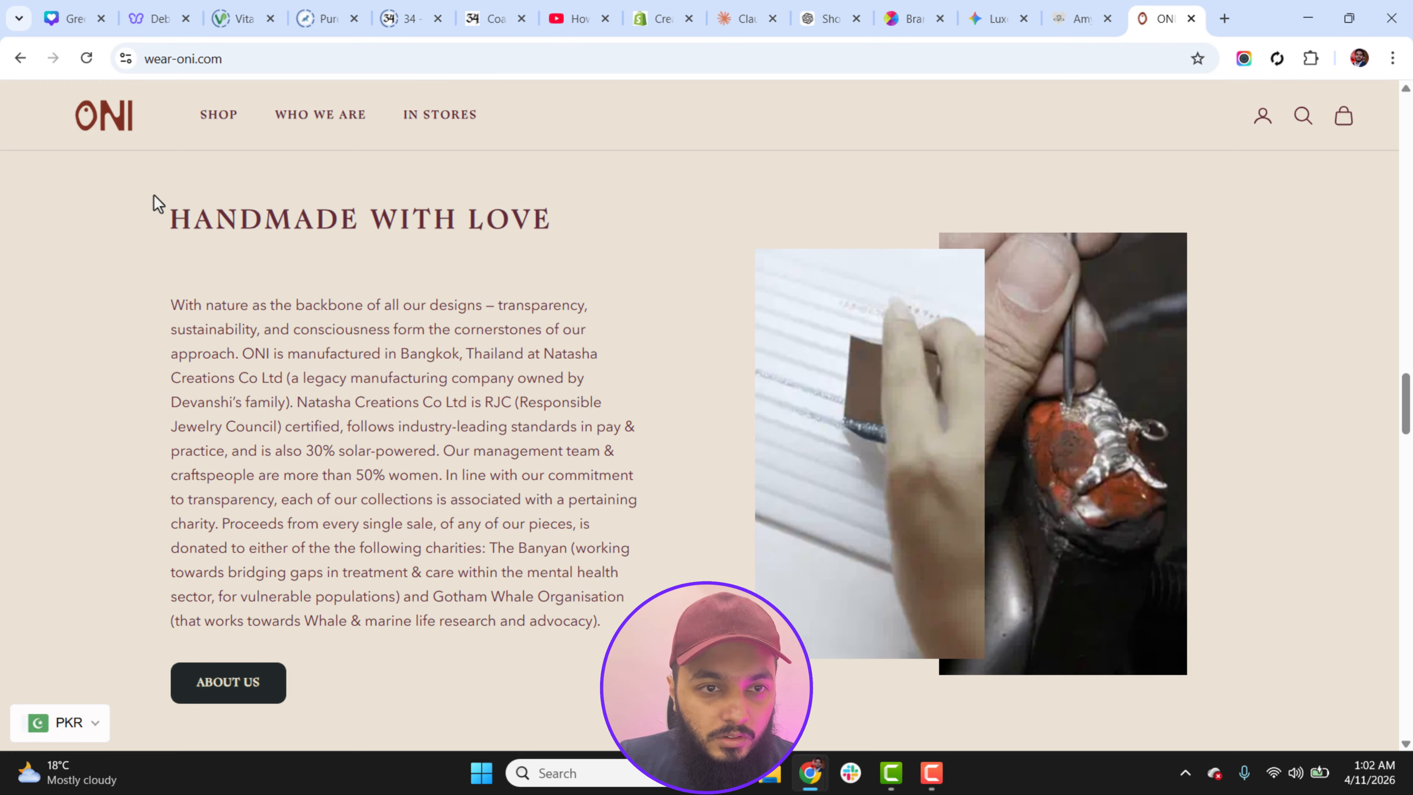
key(super+shift+s)
drag(143, 180, 1240, 746)
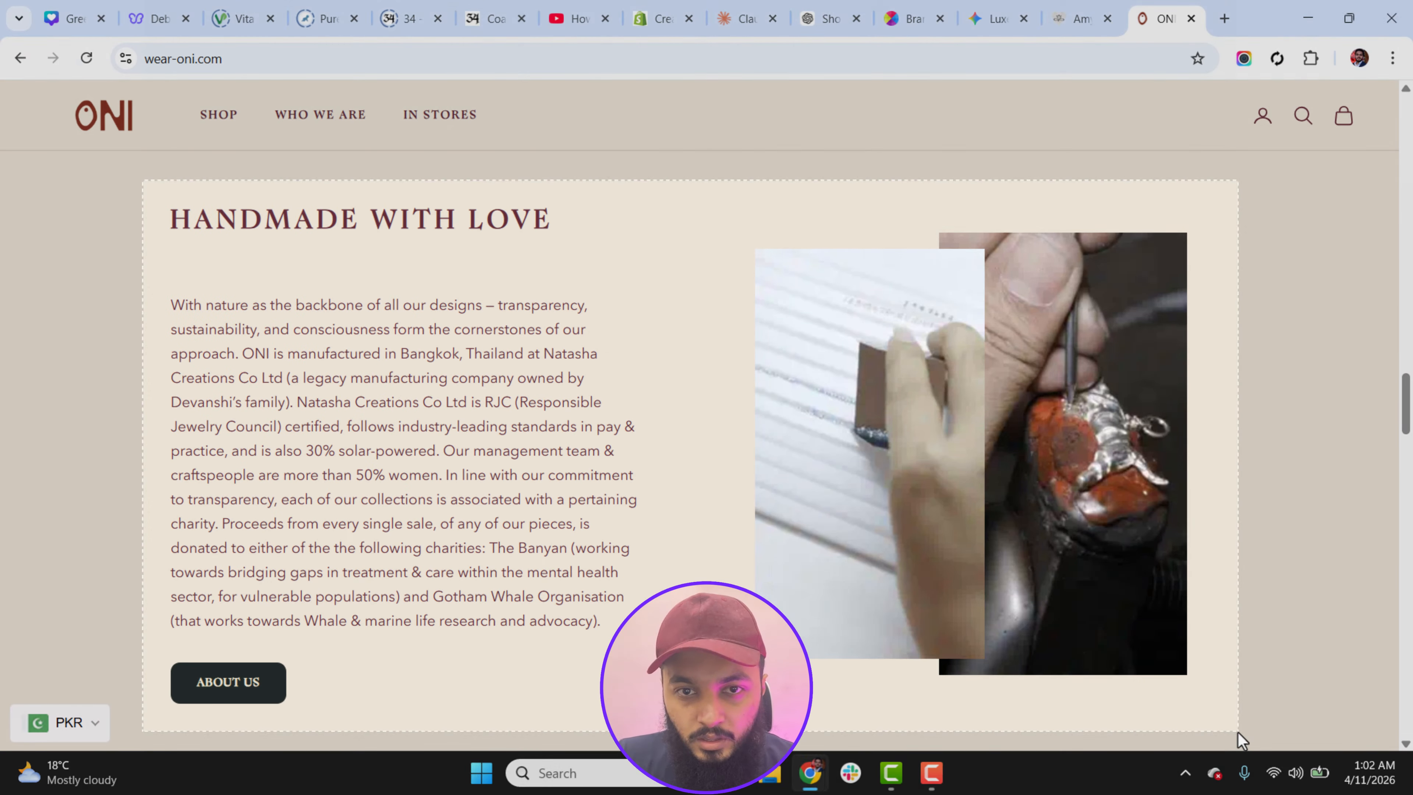
Step: Send Claude the captured screenshot with a request for a pixel-perfect Shopify section exactly similar to the image and responsive for the mobile version
click(752, 18)
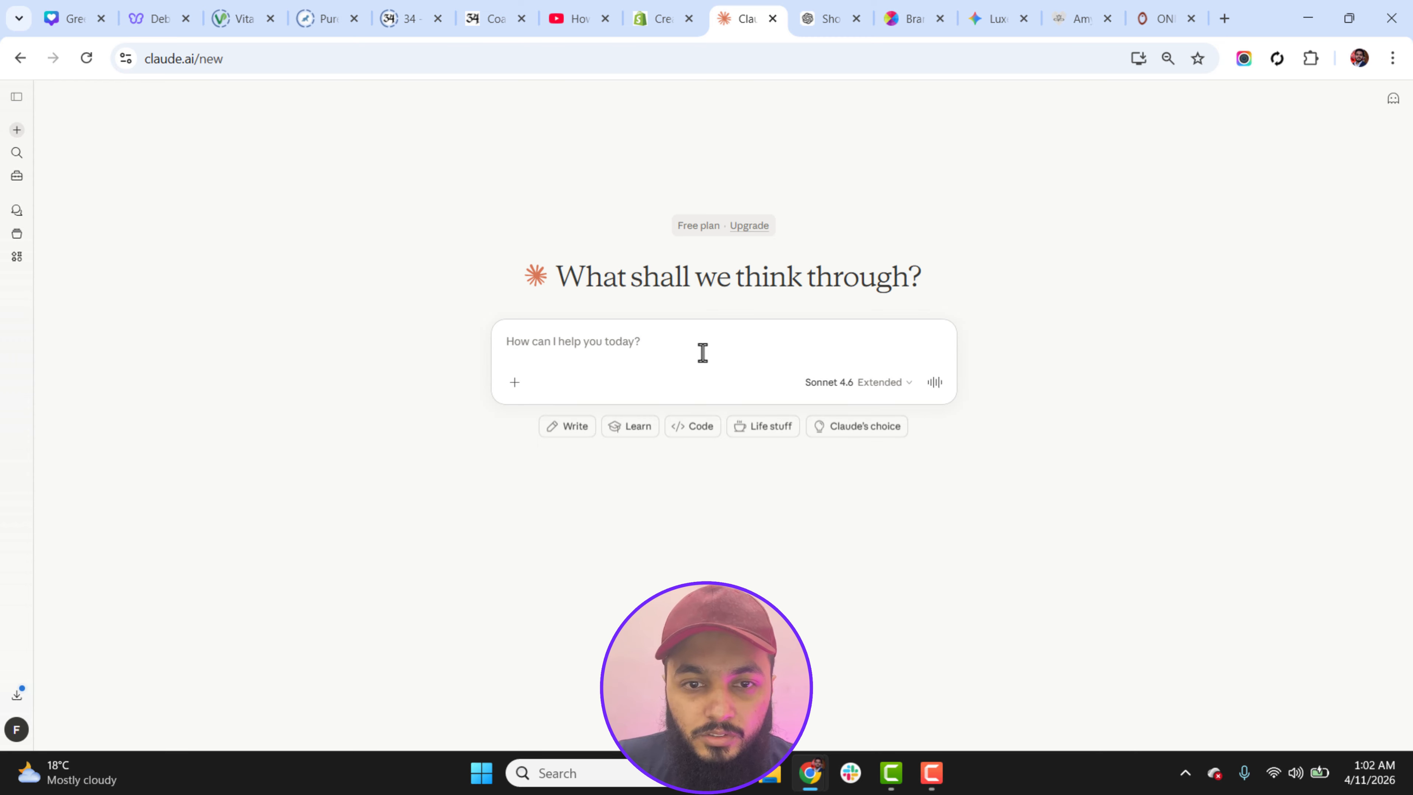
key(ctrl+v)
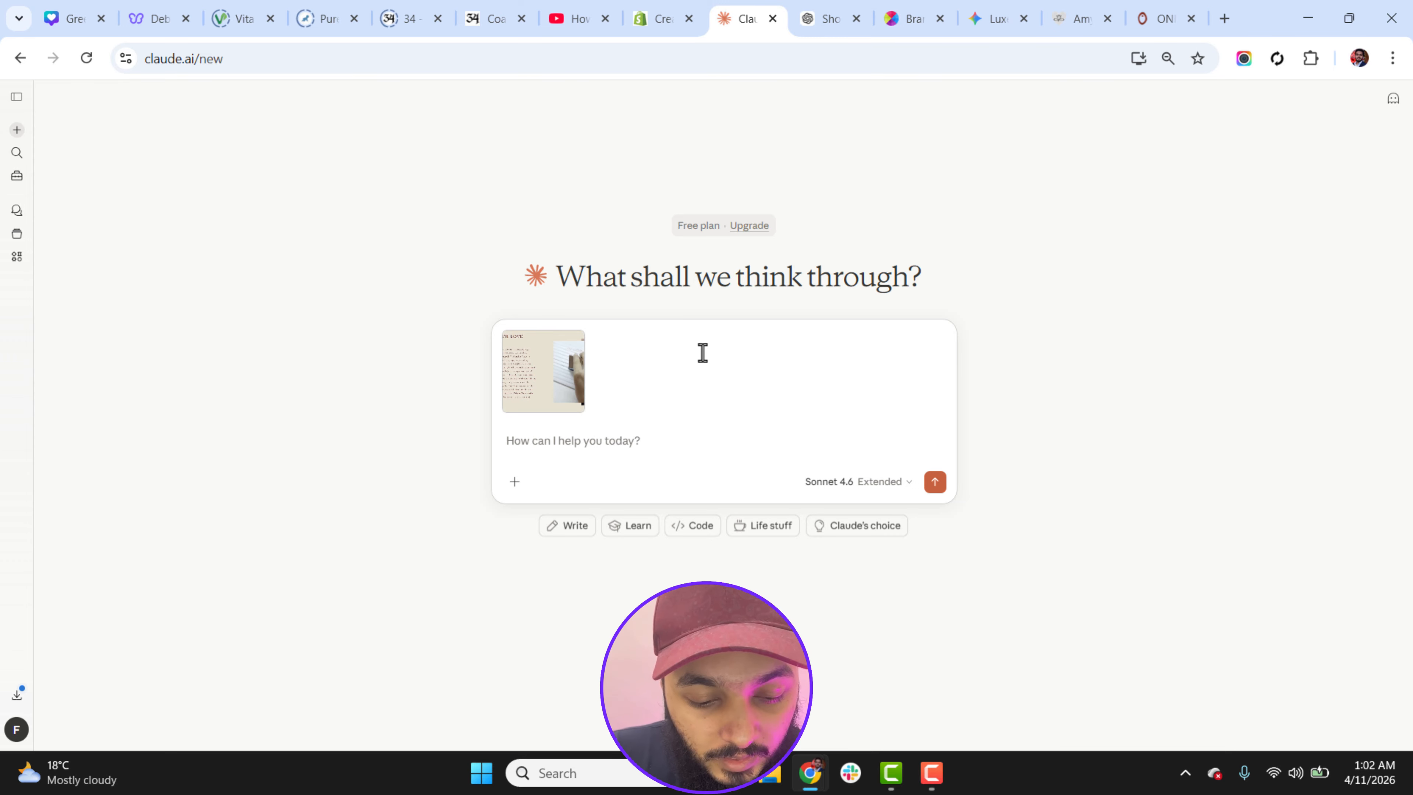
text(Cr)
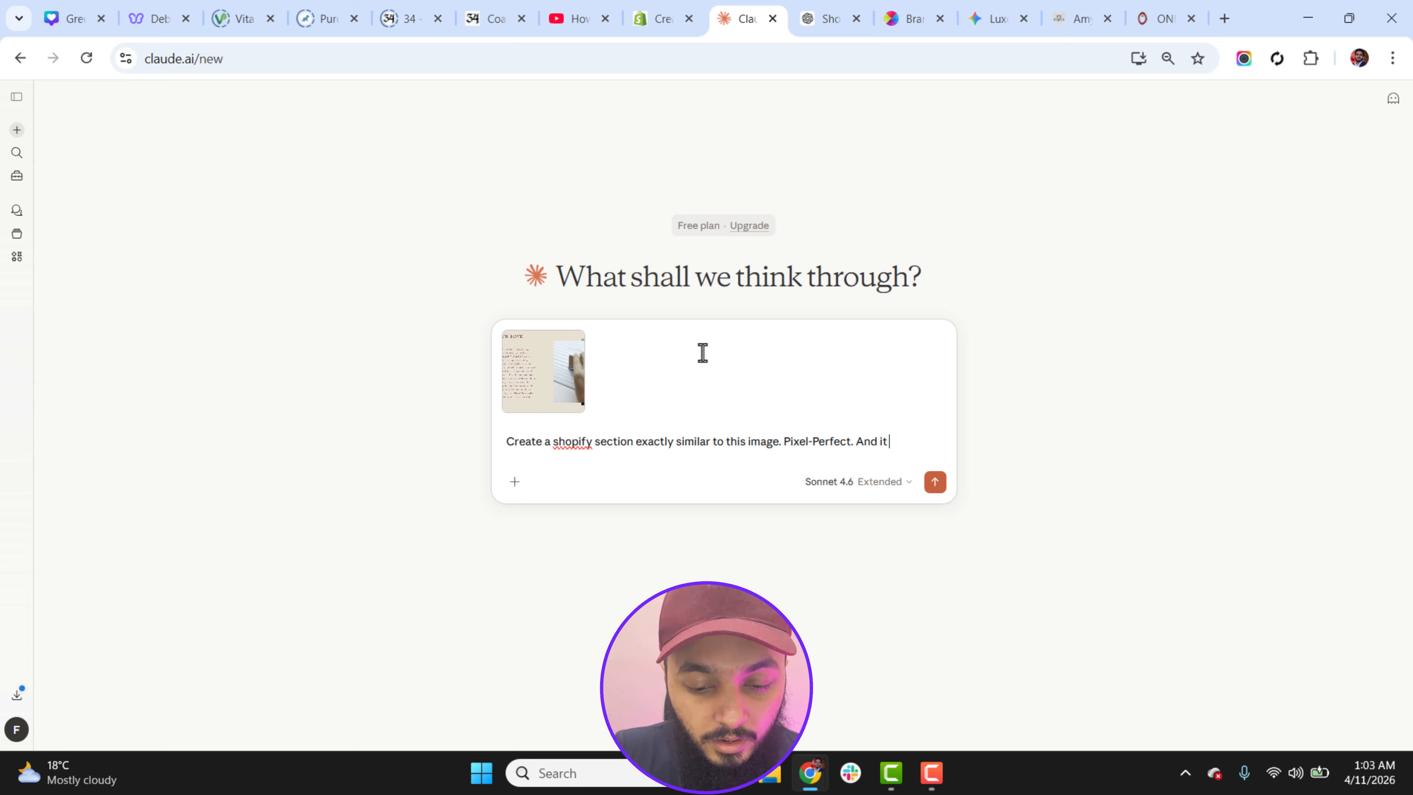
text(re)
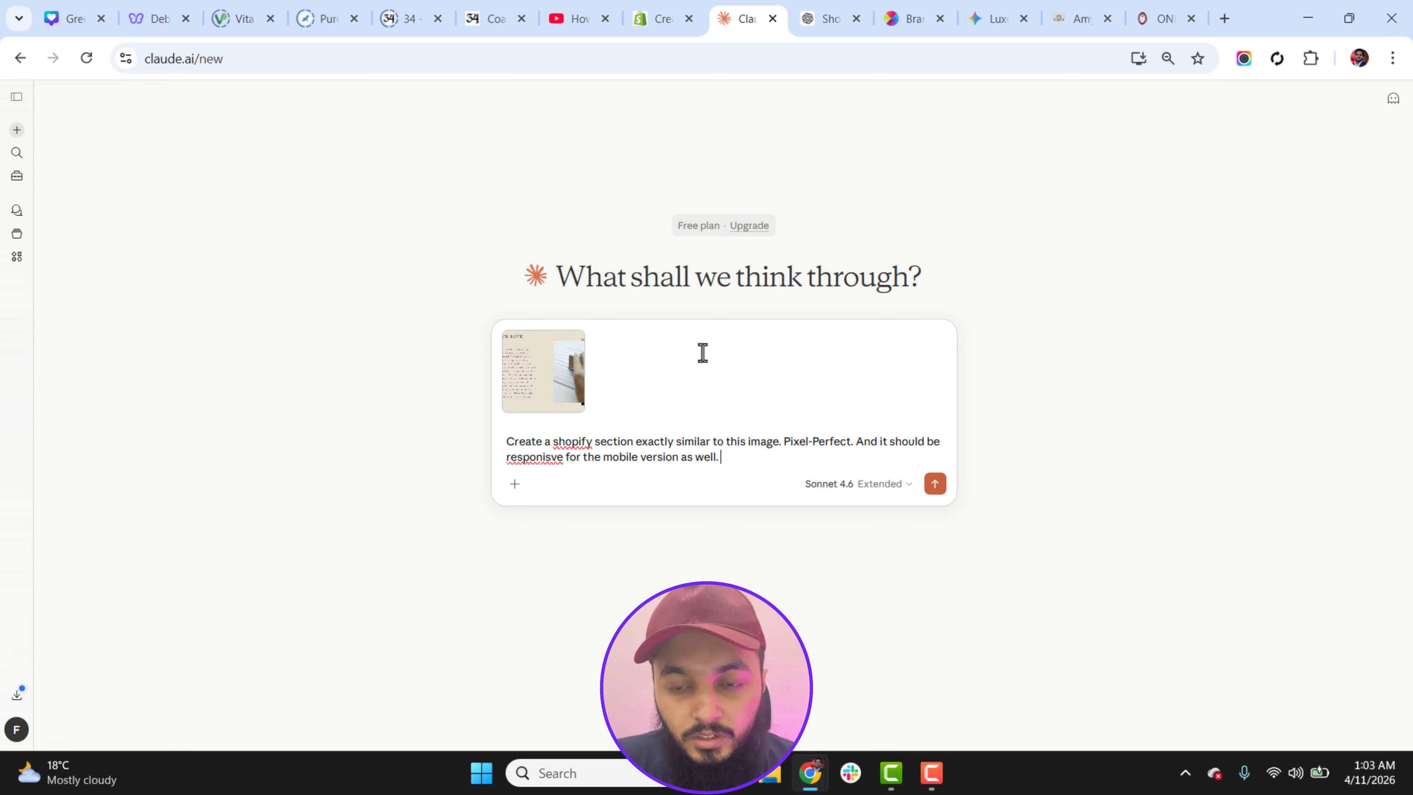
key(Return)
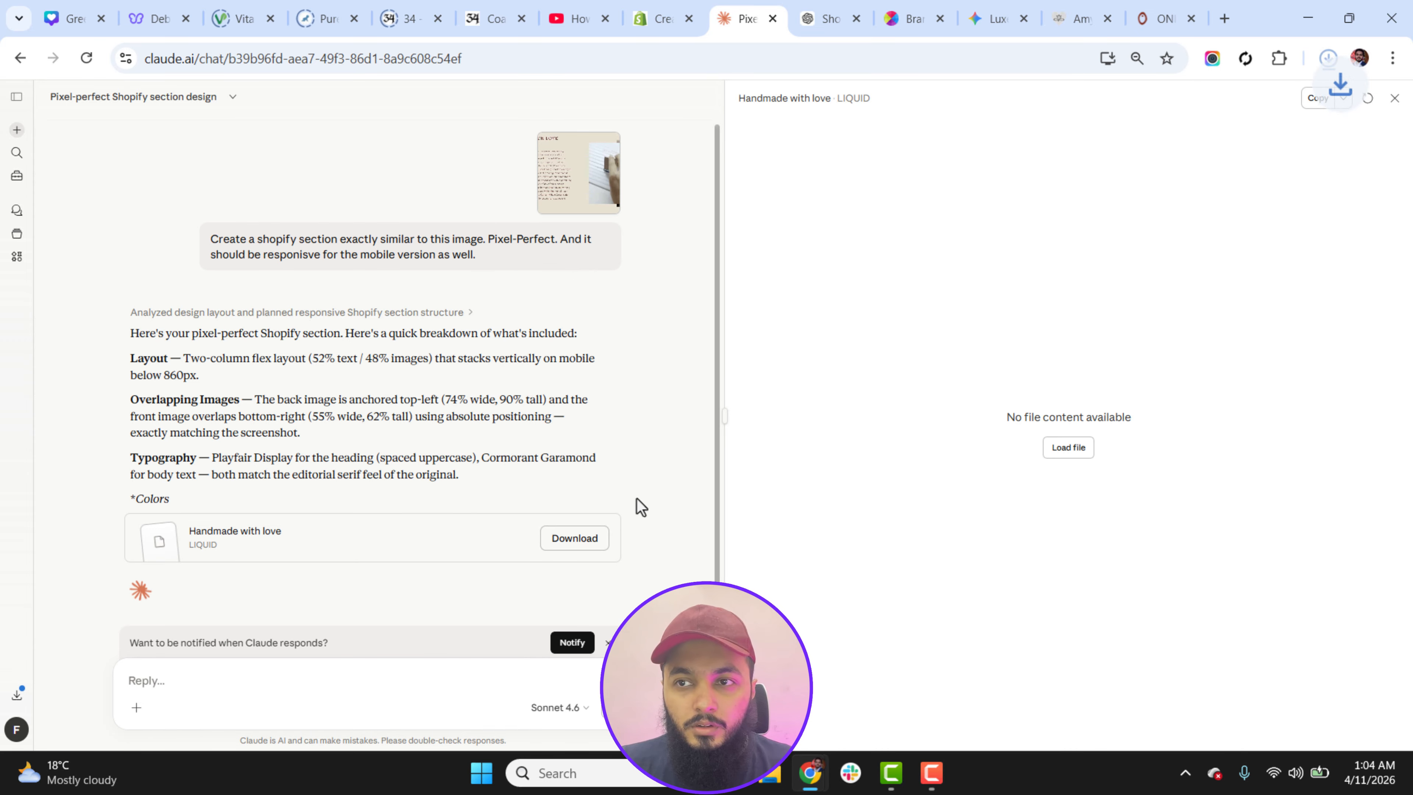
Step: Locate the downloaded handmade-with-love.liquid file in the Downloads folder and open it in Notepad
click(1326, 59)
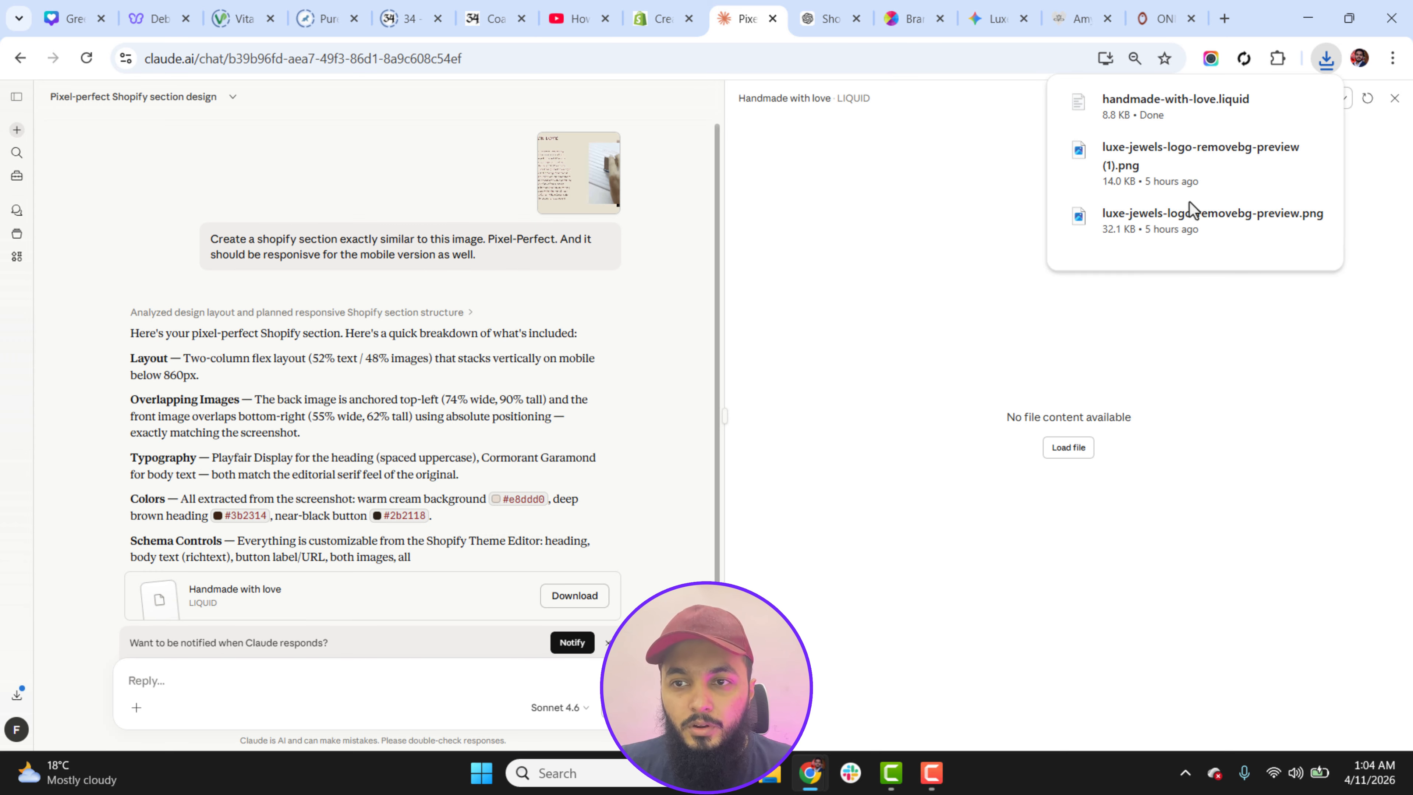
click(1278, 103)
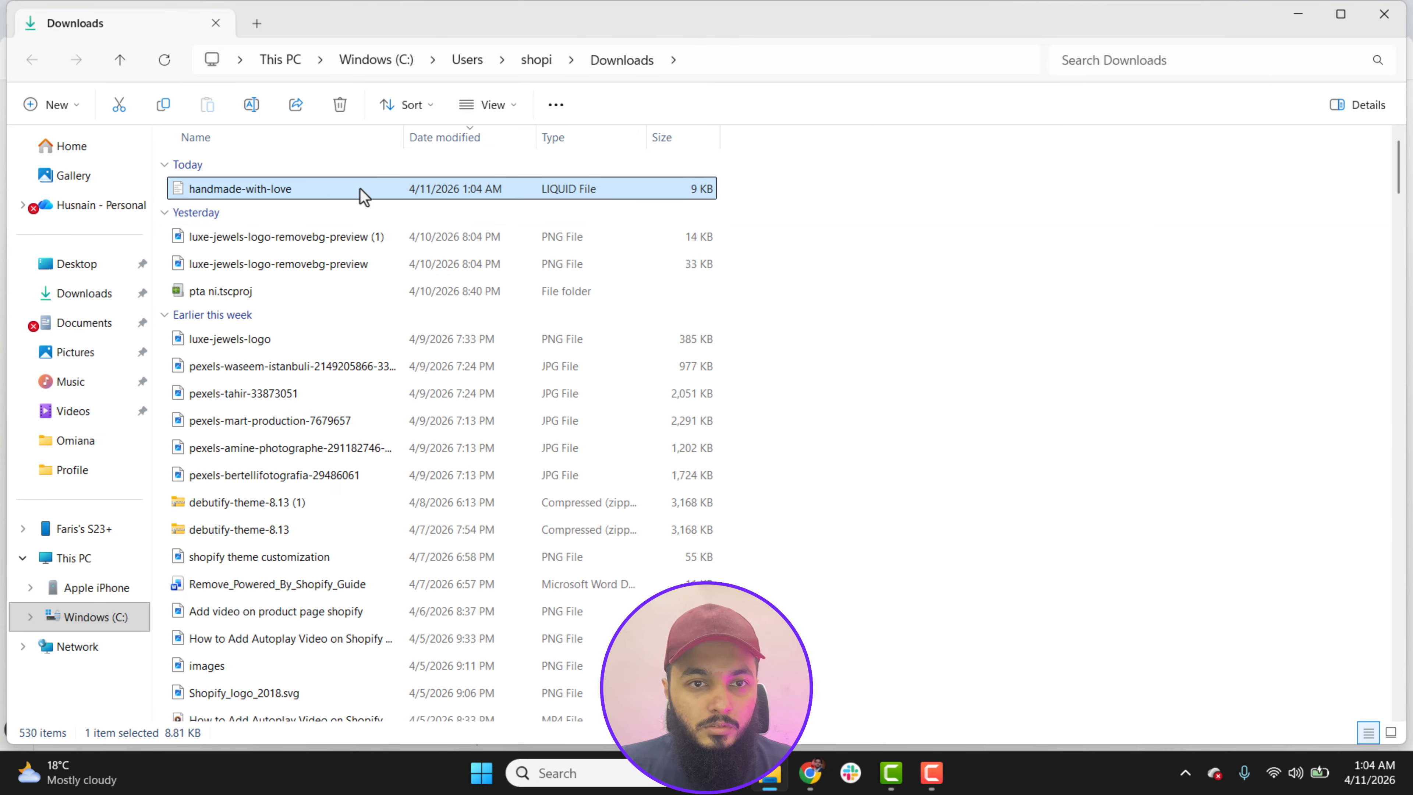
right_click(360, 189)
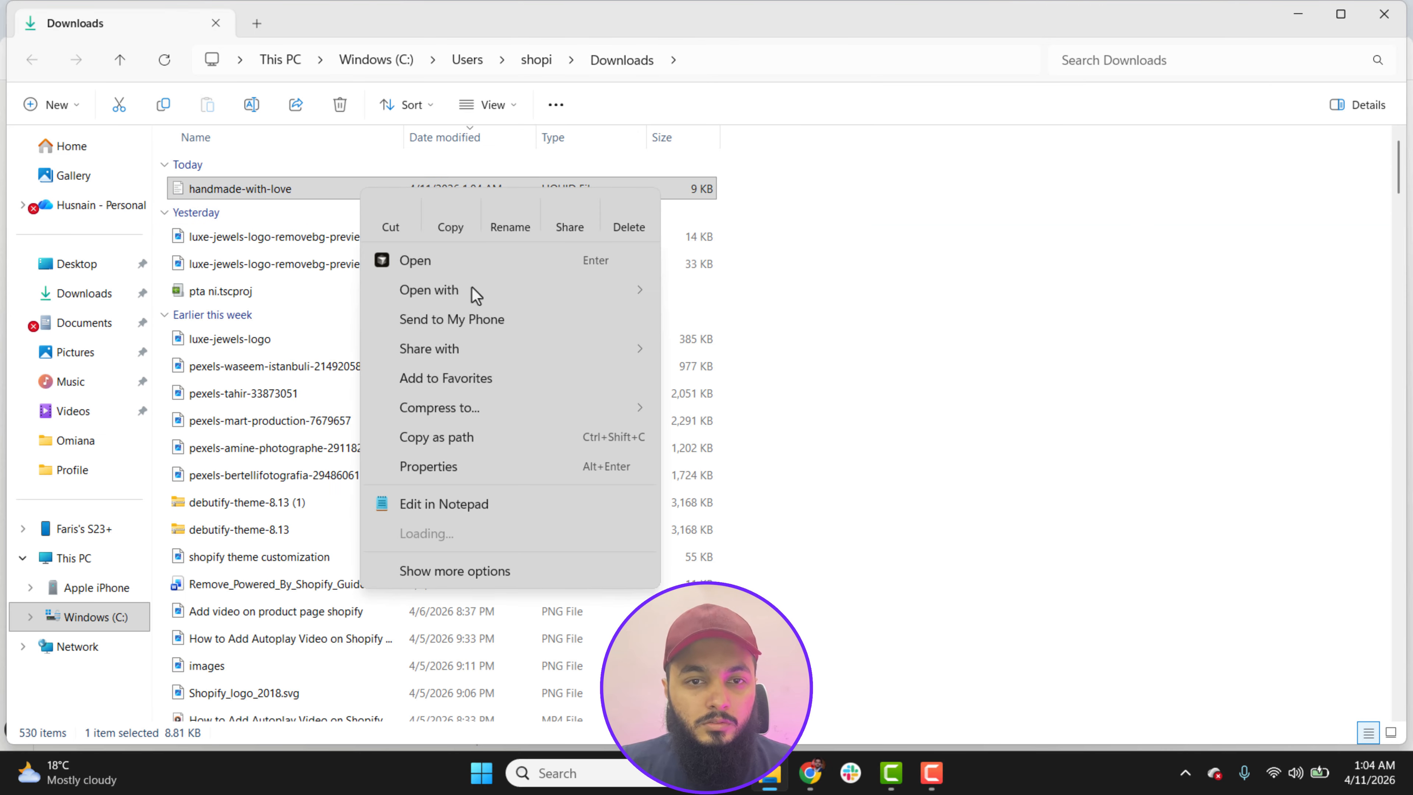
mouse_move(476, 295)
click(716, 322)
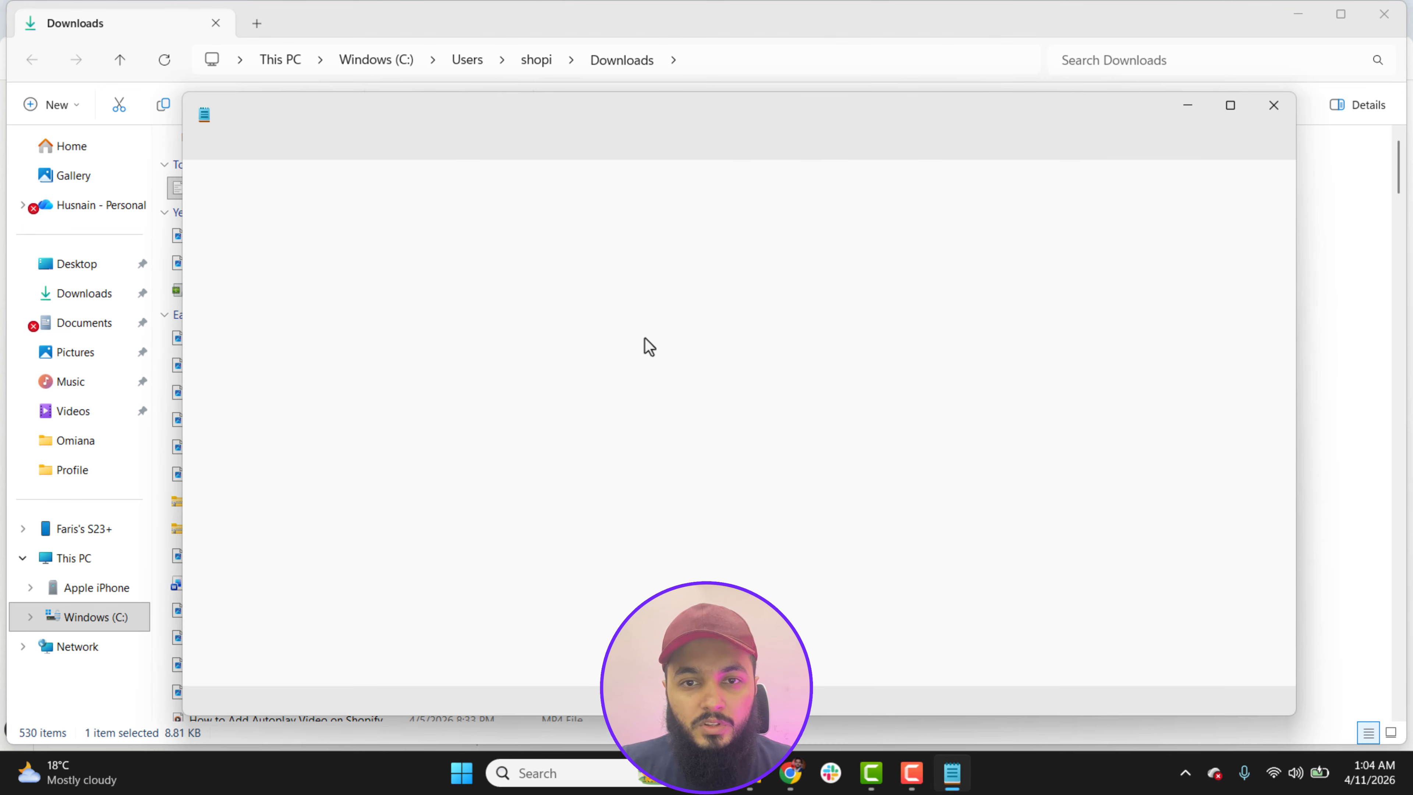
Step: Copy the entire code of handmade-with-love.liquid from Notepad and minimize the Notepad and Downloads windows
click(662, 361)
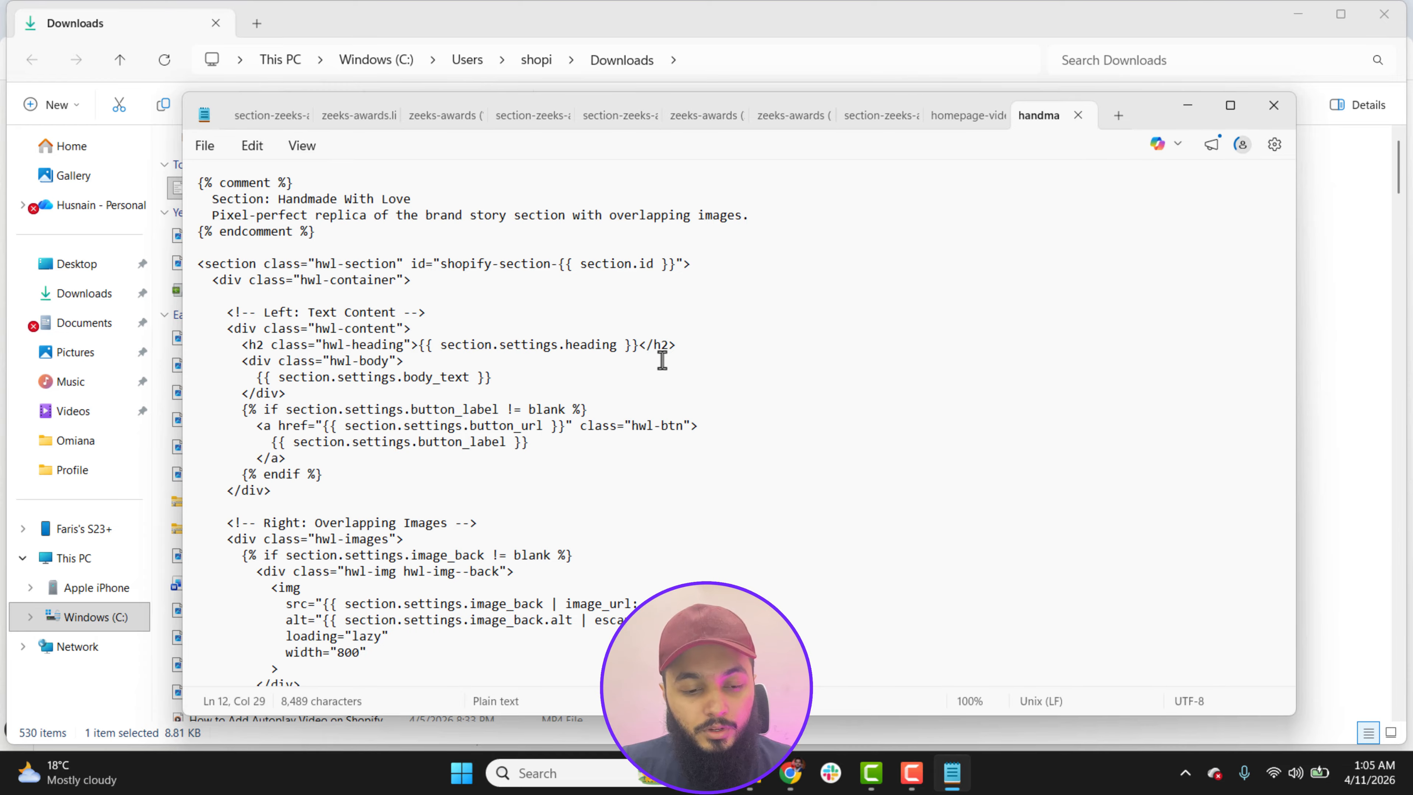
key(ctrl+a)
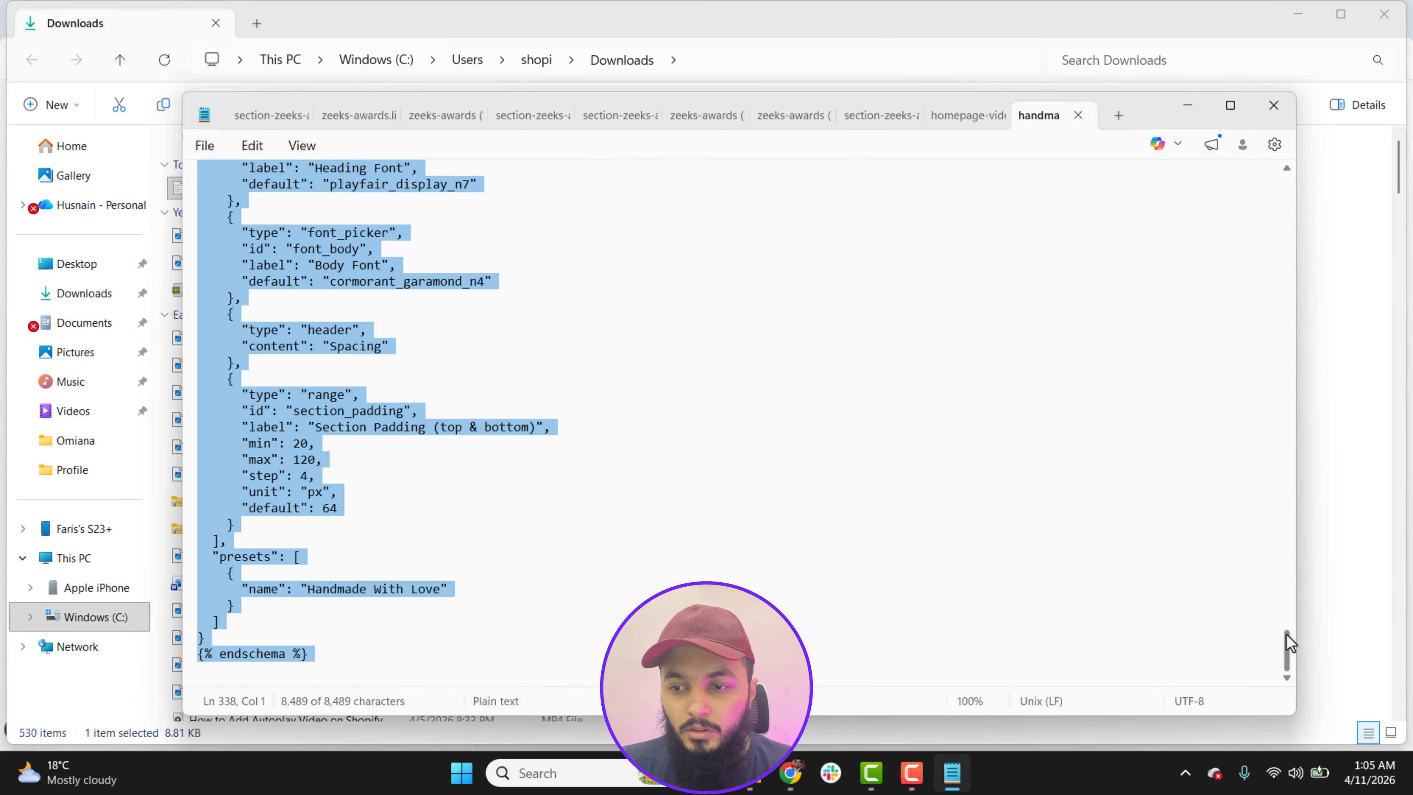
drag(1288, 643, 1286, 186)
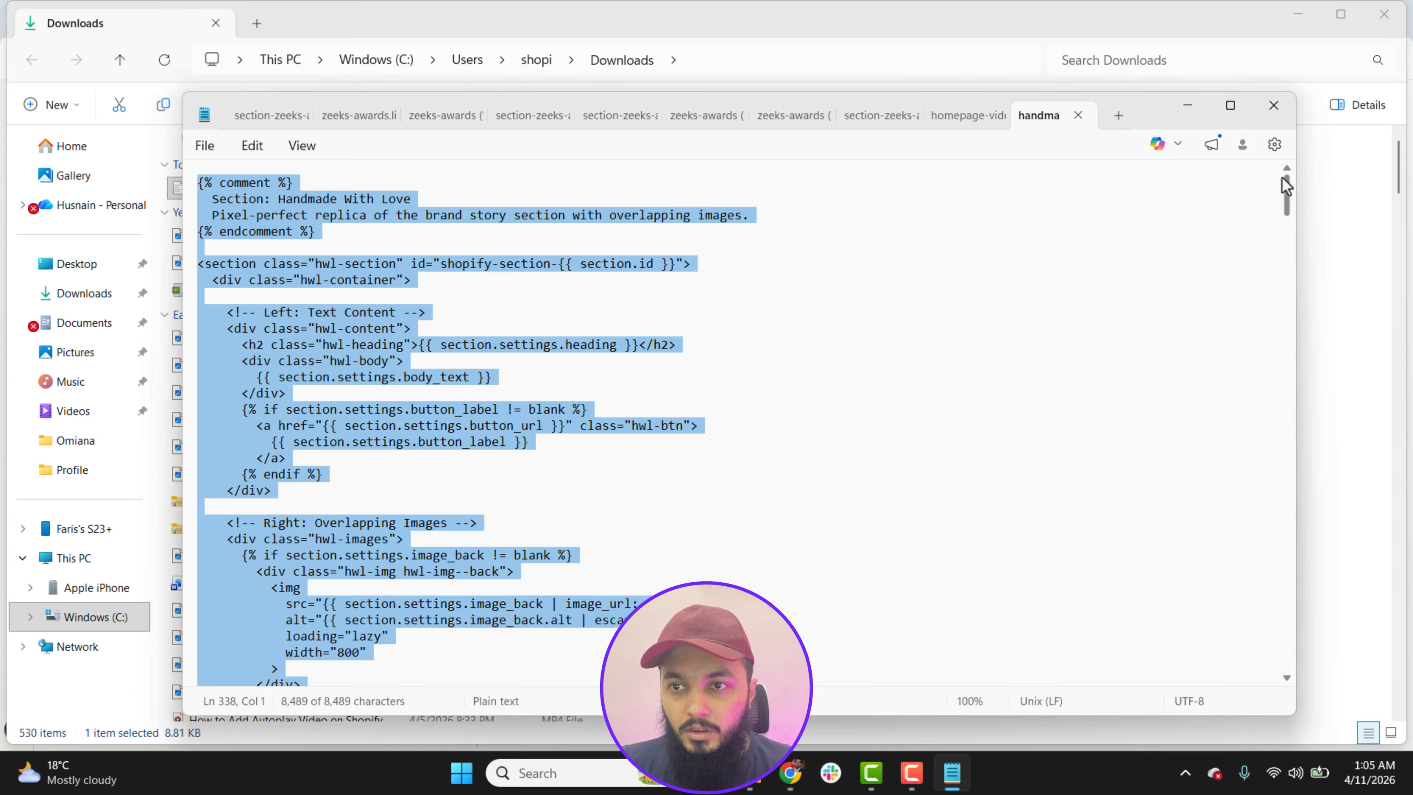
click(1190, 108)
click(1298, 15)
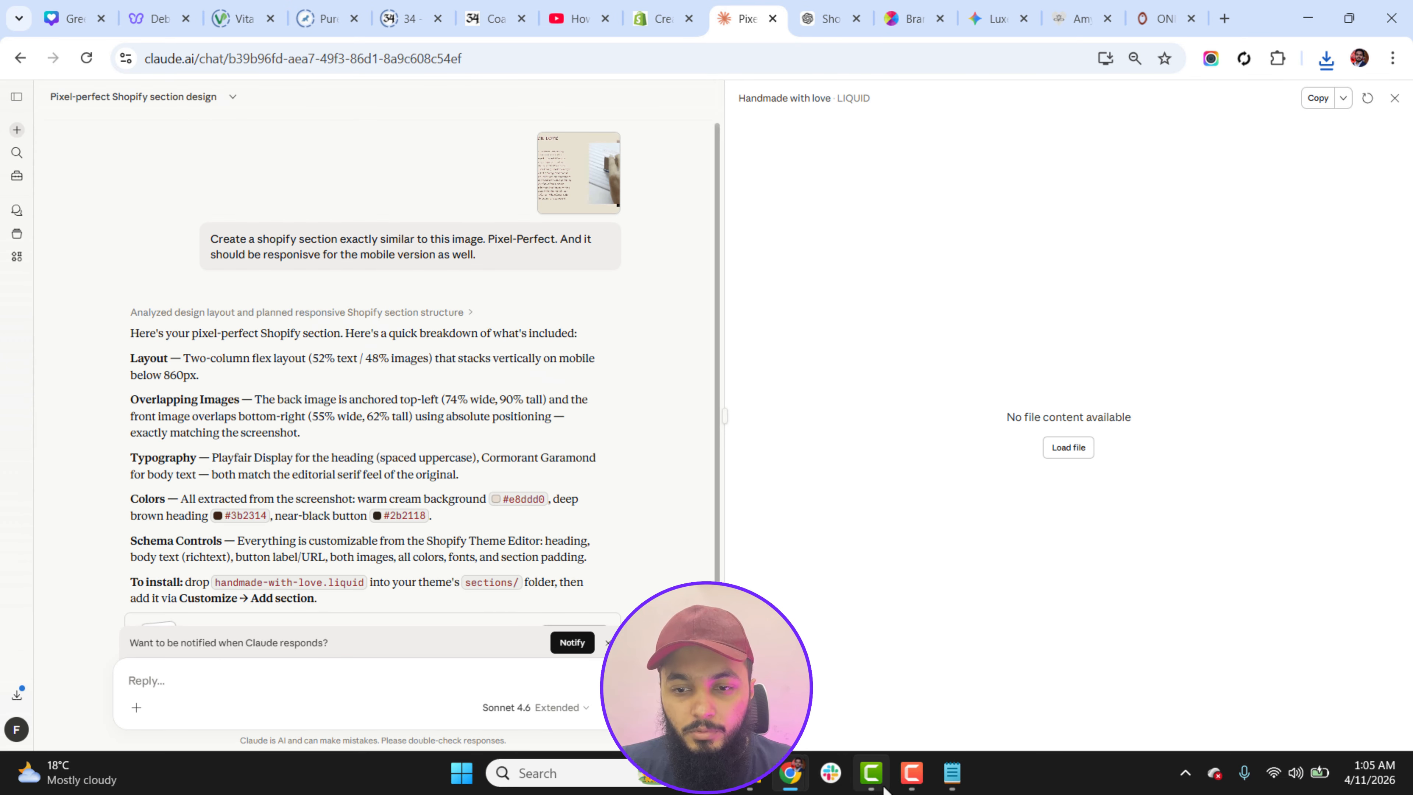
Step: Switch to the Shopify window, exit the theme editor and duplicate the live Feather theme
mouse_move(790, 772)
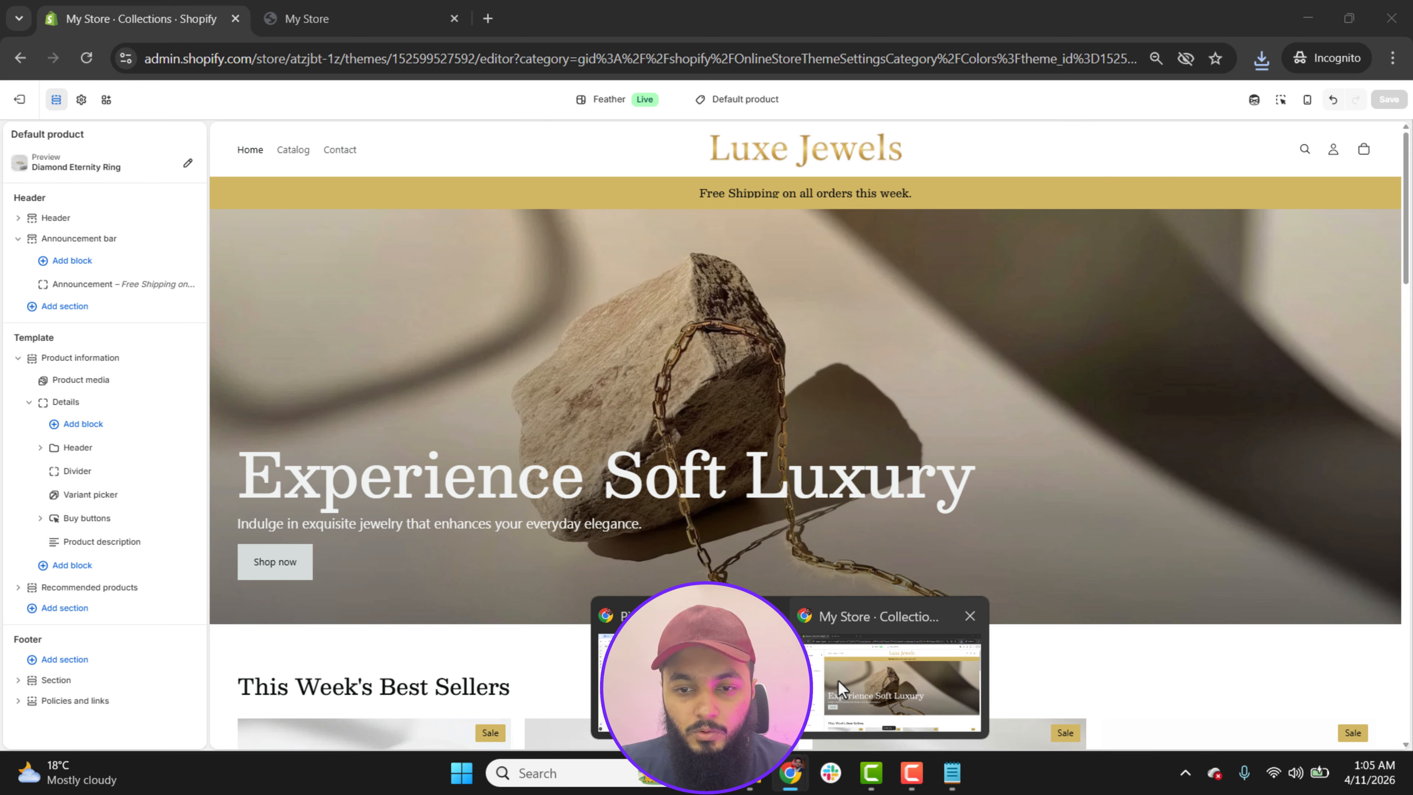
click(840, 689)
click(19, 99)
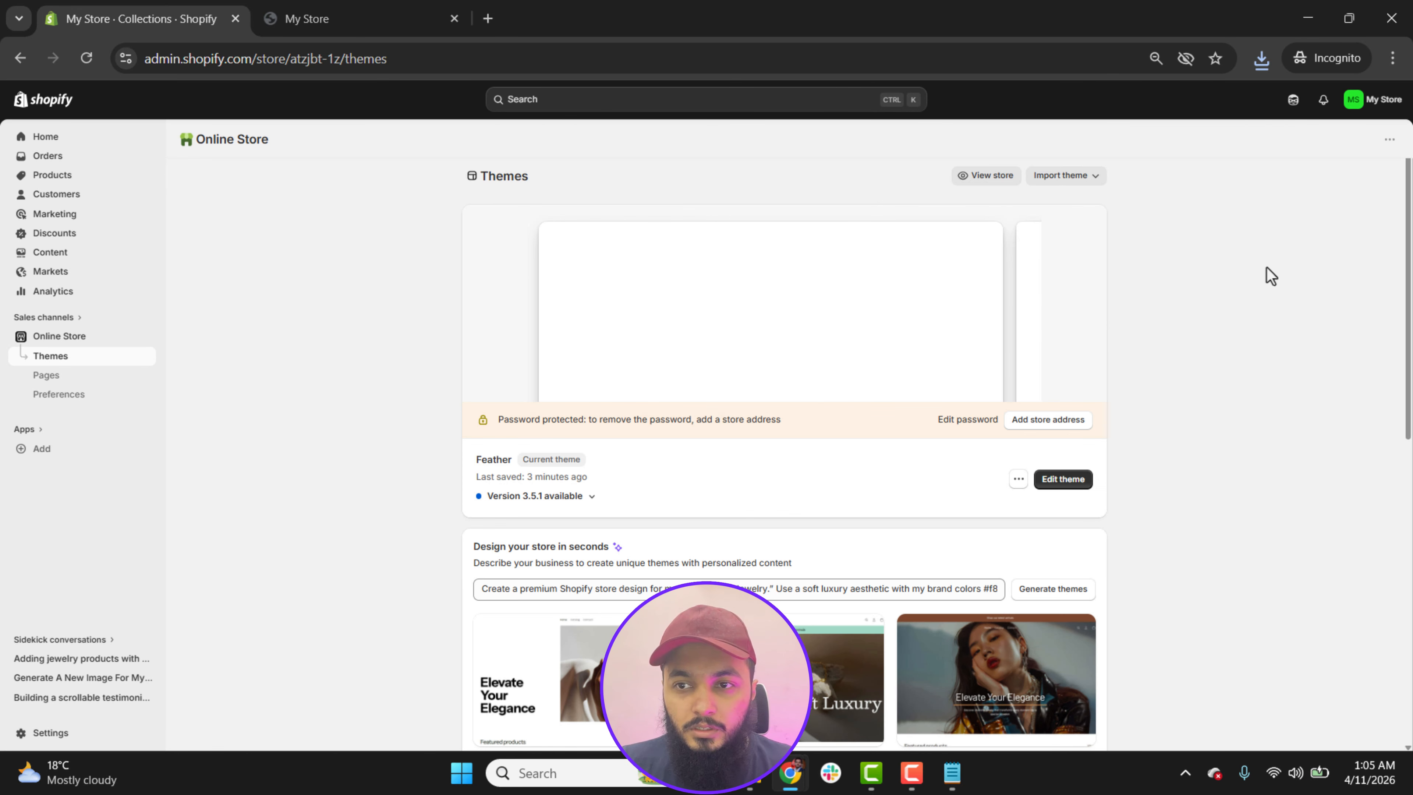
scroll(784, 457, down, 3)
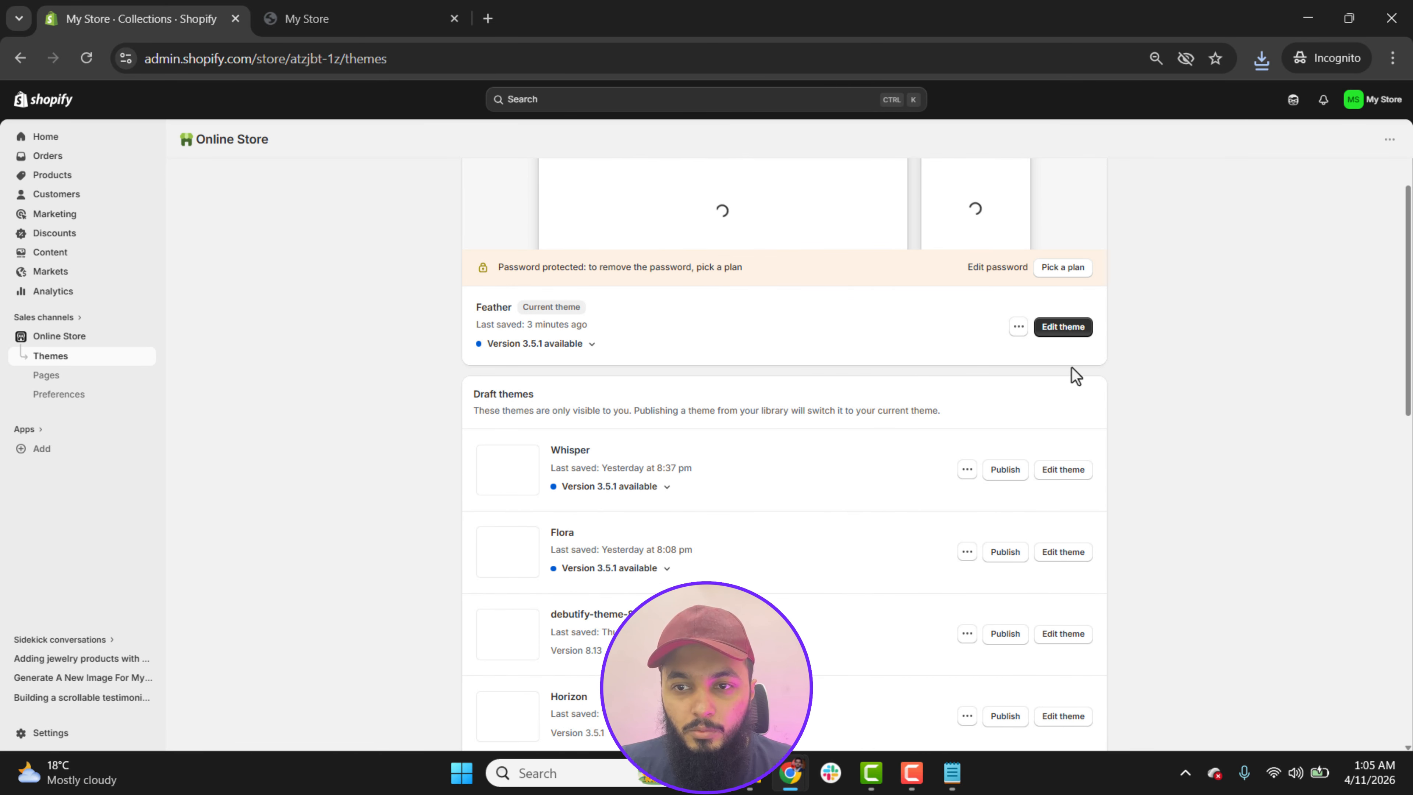
click(1017, 331)
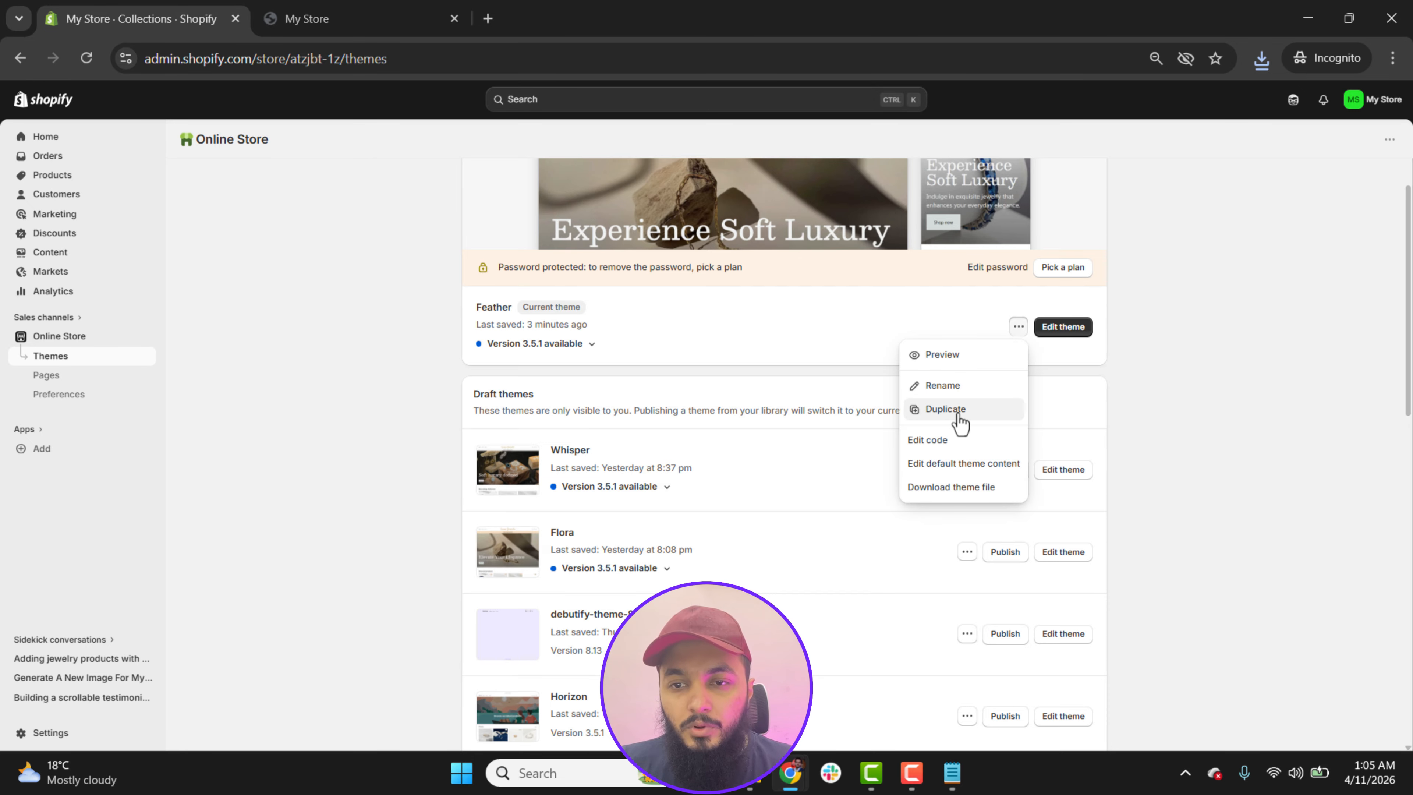
click(945, 409)
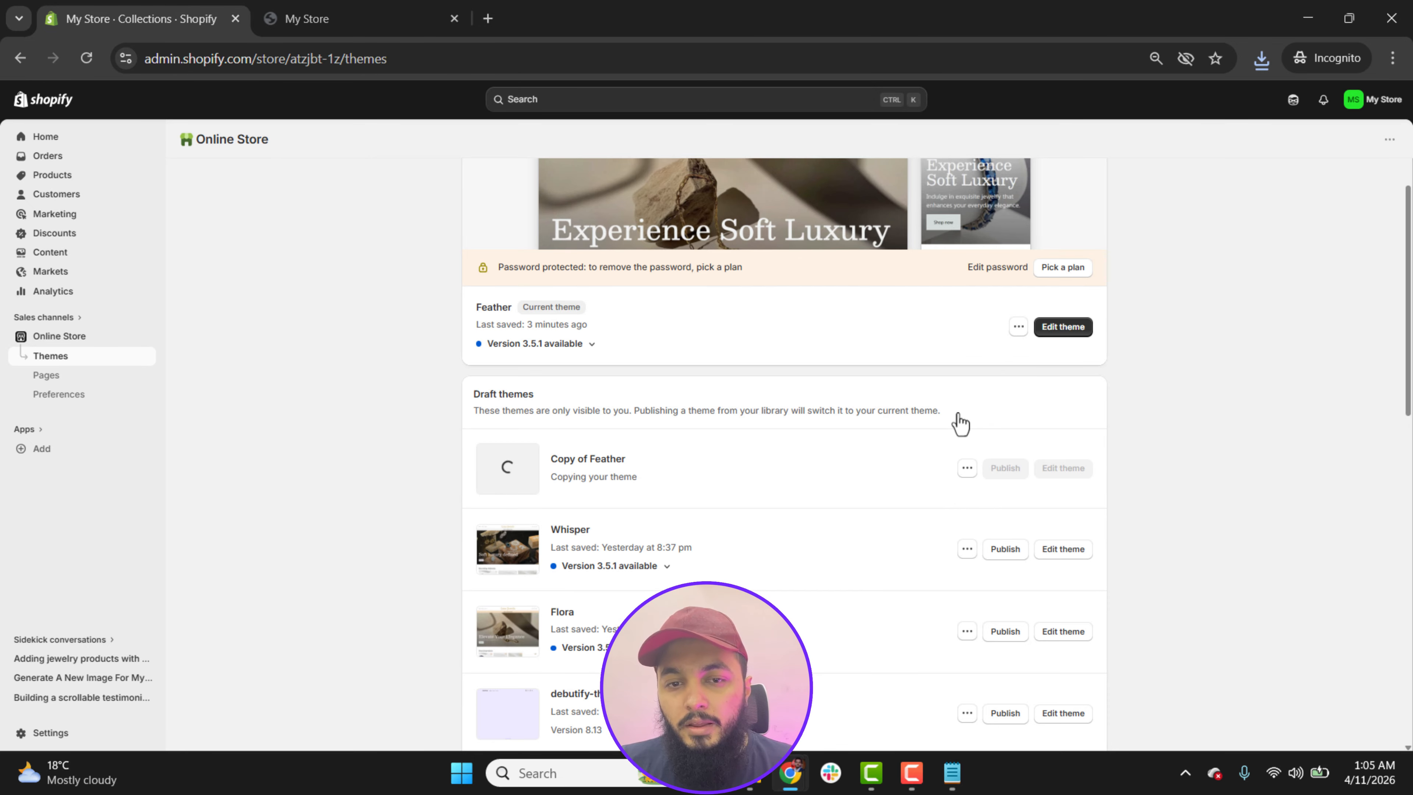
Step: Open the code of the live Feather theme, expand its sections folder and dismiss the clipboard permission request
click(1018, 328)
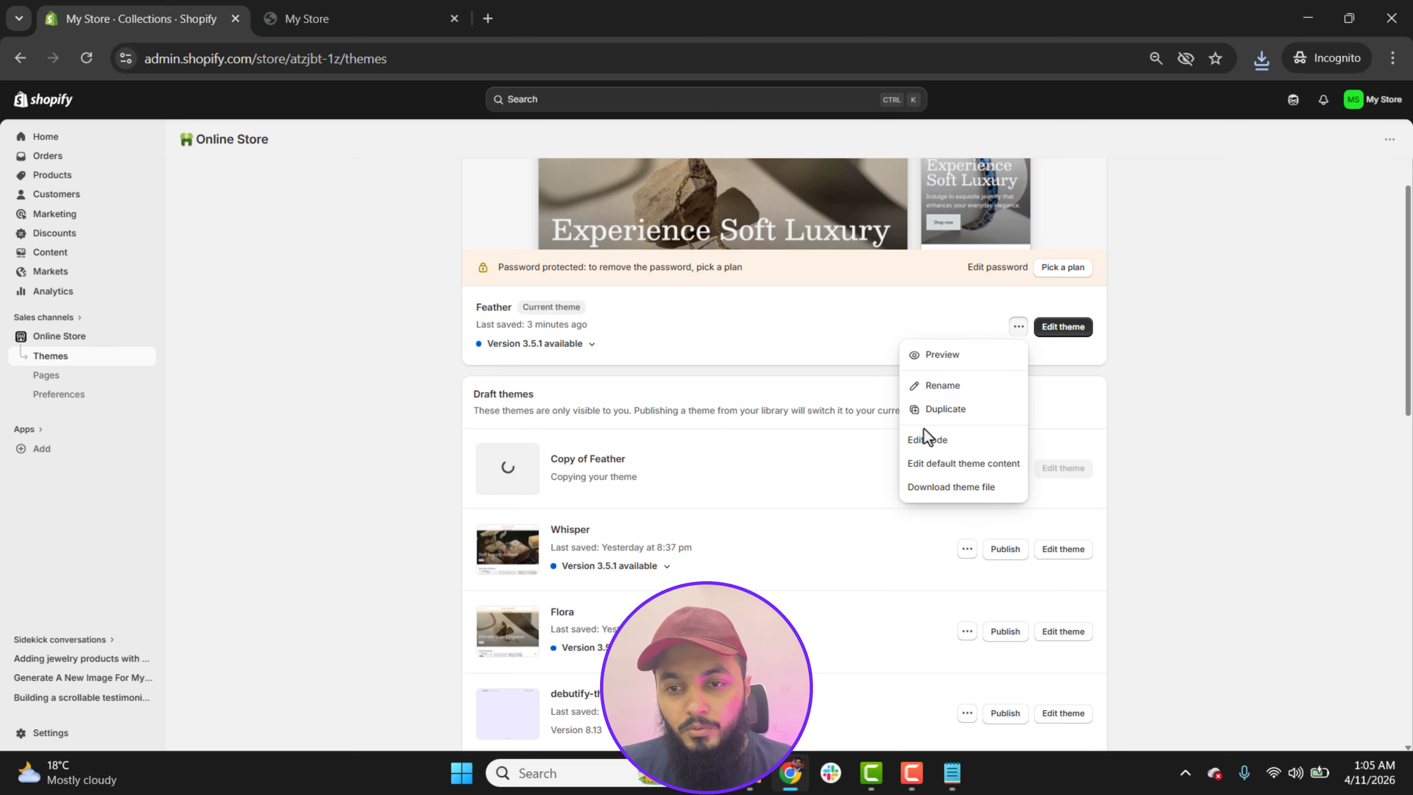
click(950, 440)
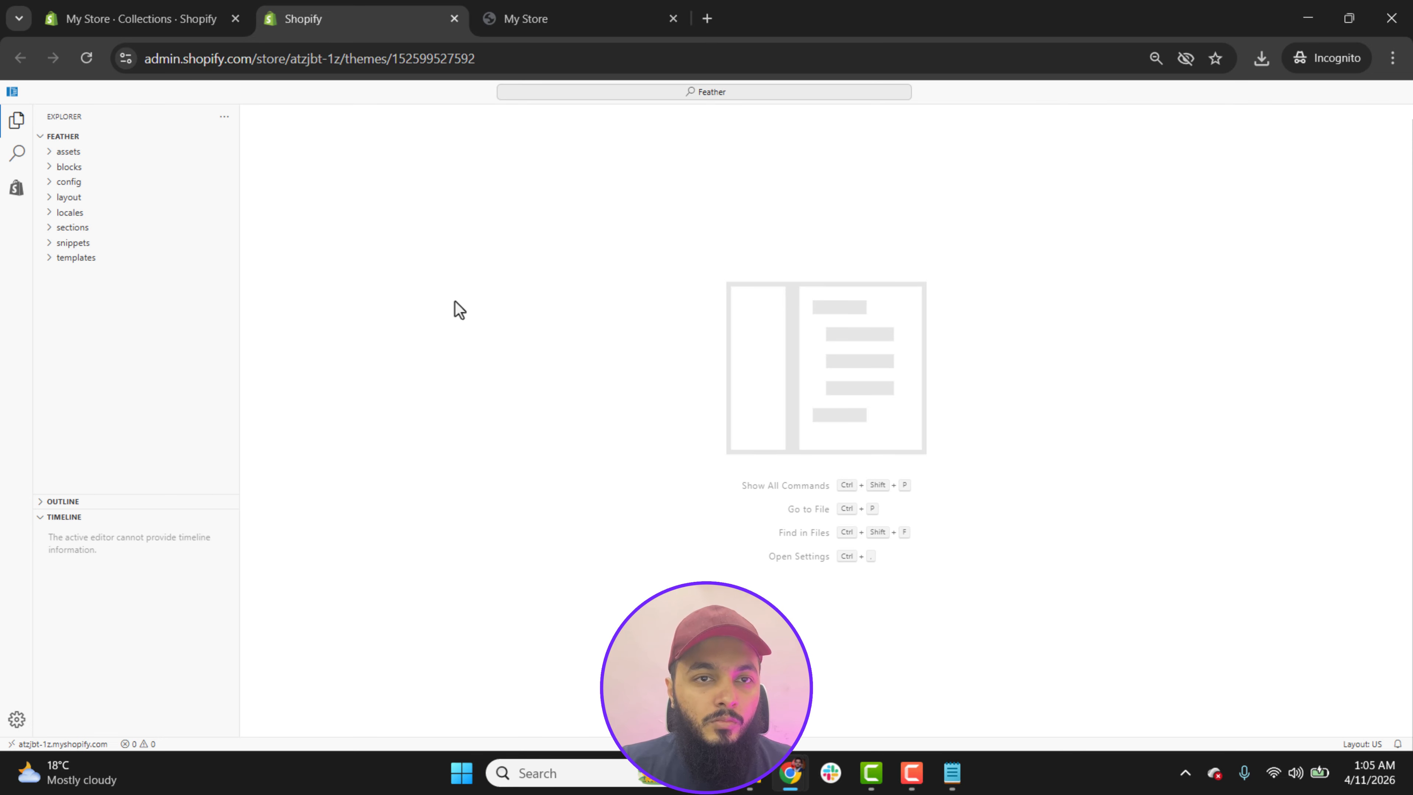
click(47, 229)
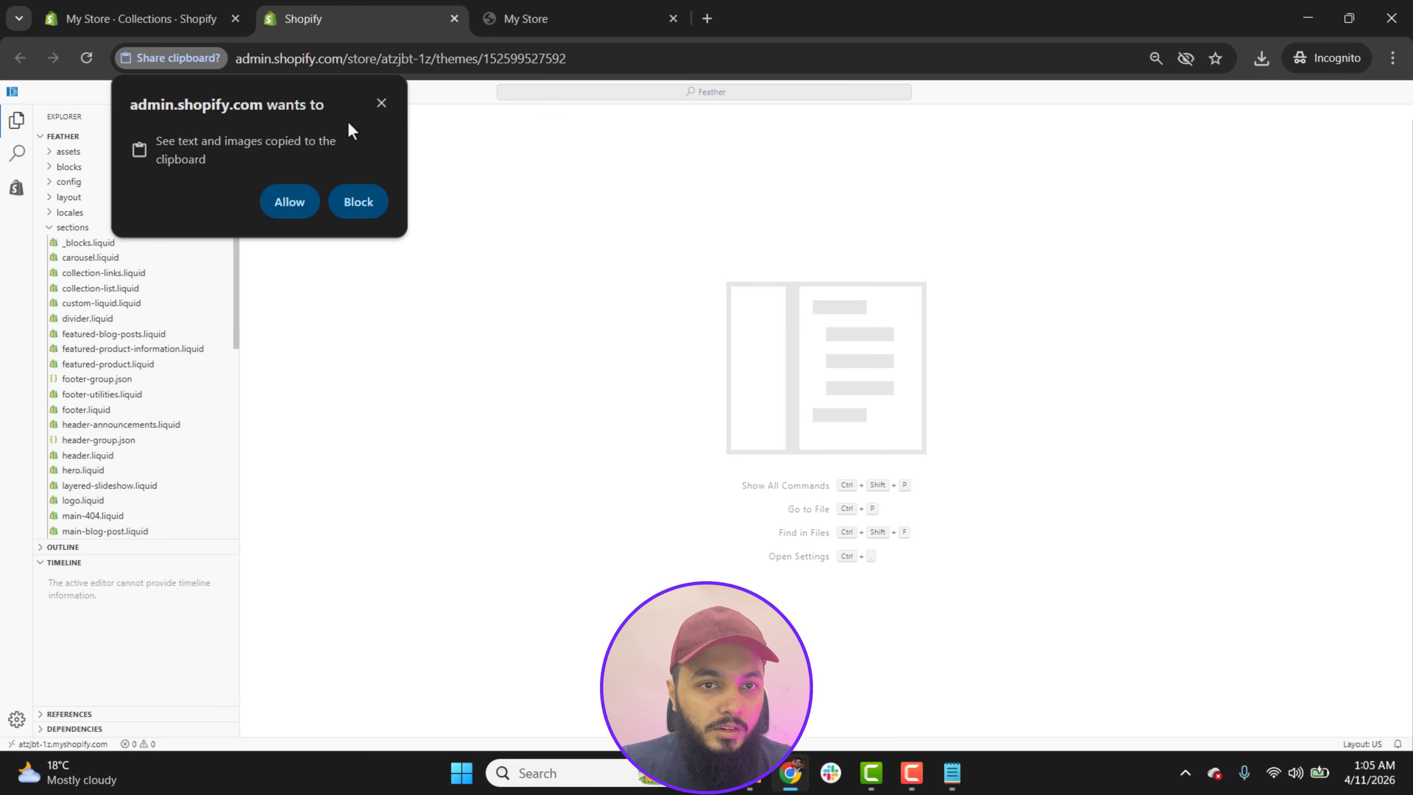
click(381, 103)
Step: Create a new file named custom-section.liquid in the sections folder
right_click(89, 227)
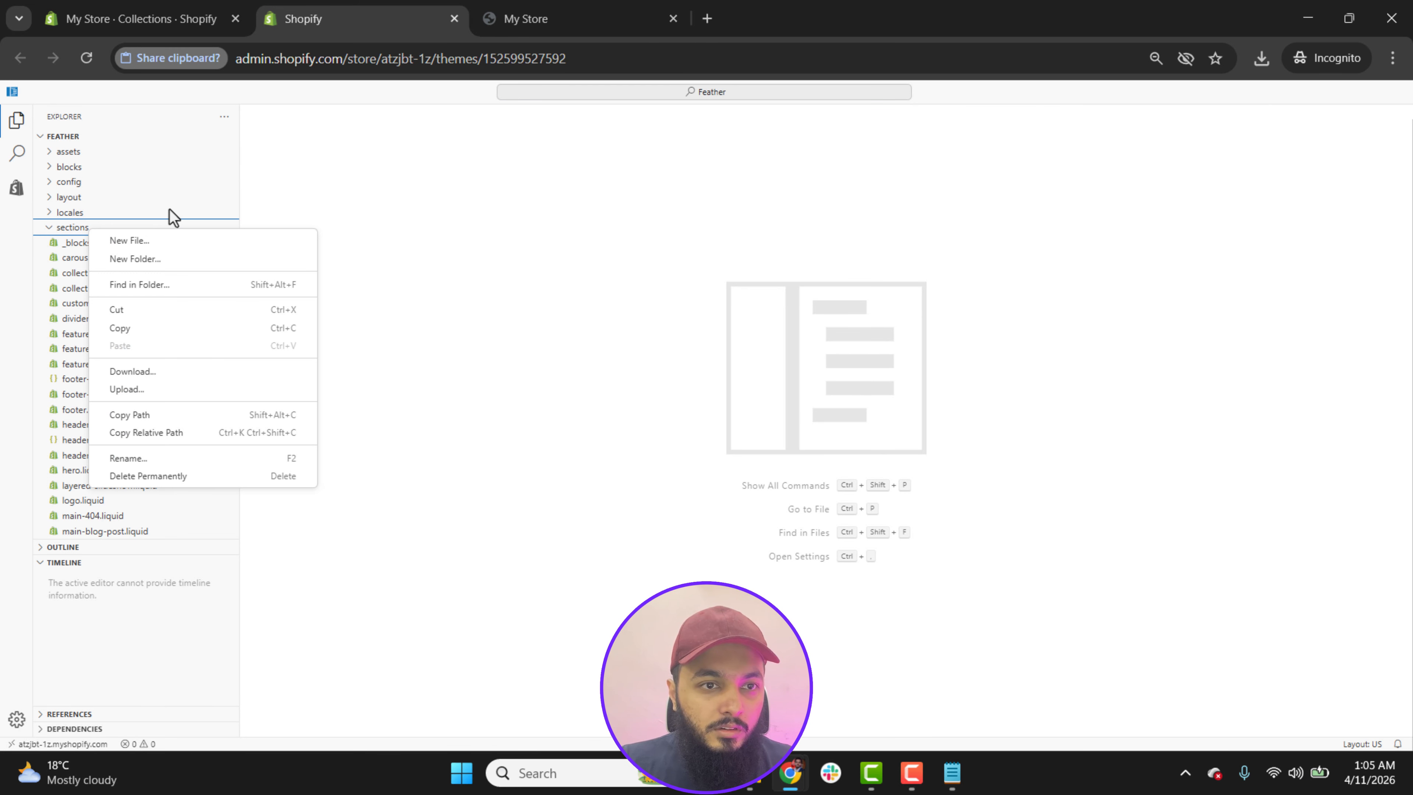
click(135, 241)
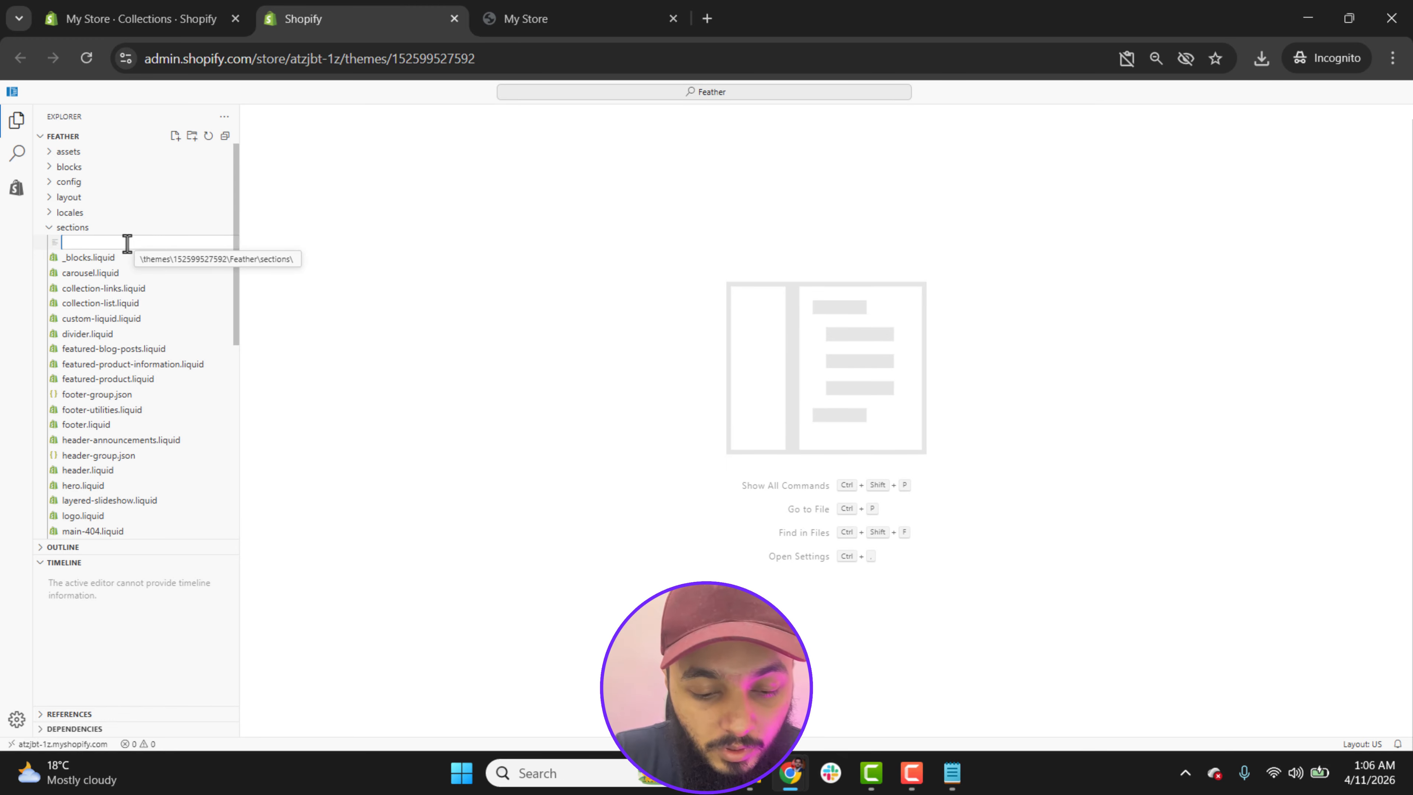
text(custom-section.liquid)
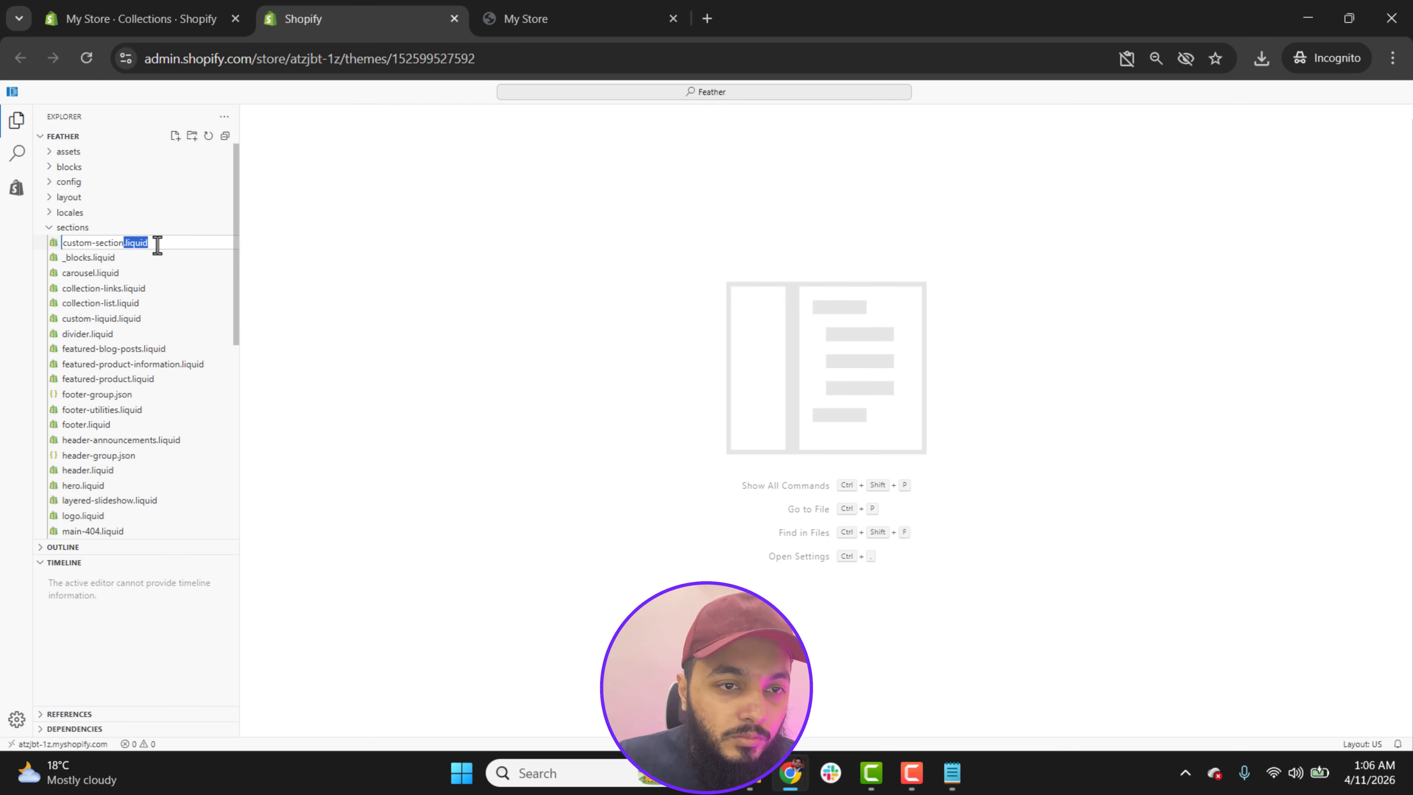
key(End)
drag(123, 246, 64, 246)
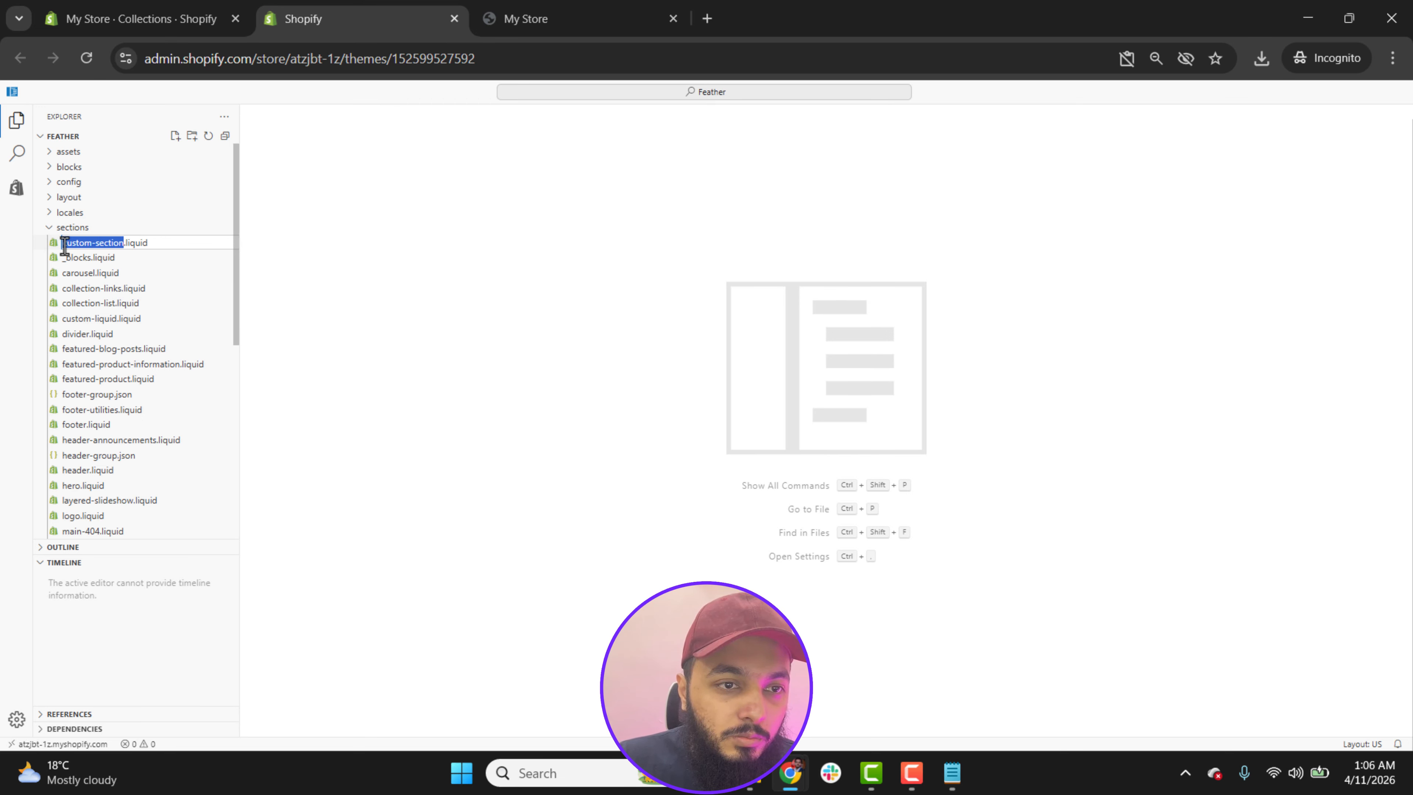
click(140, 244)
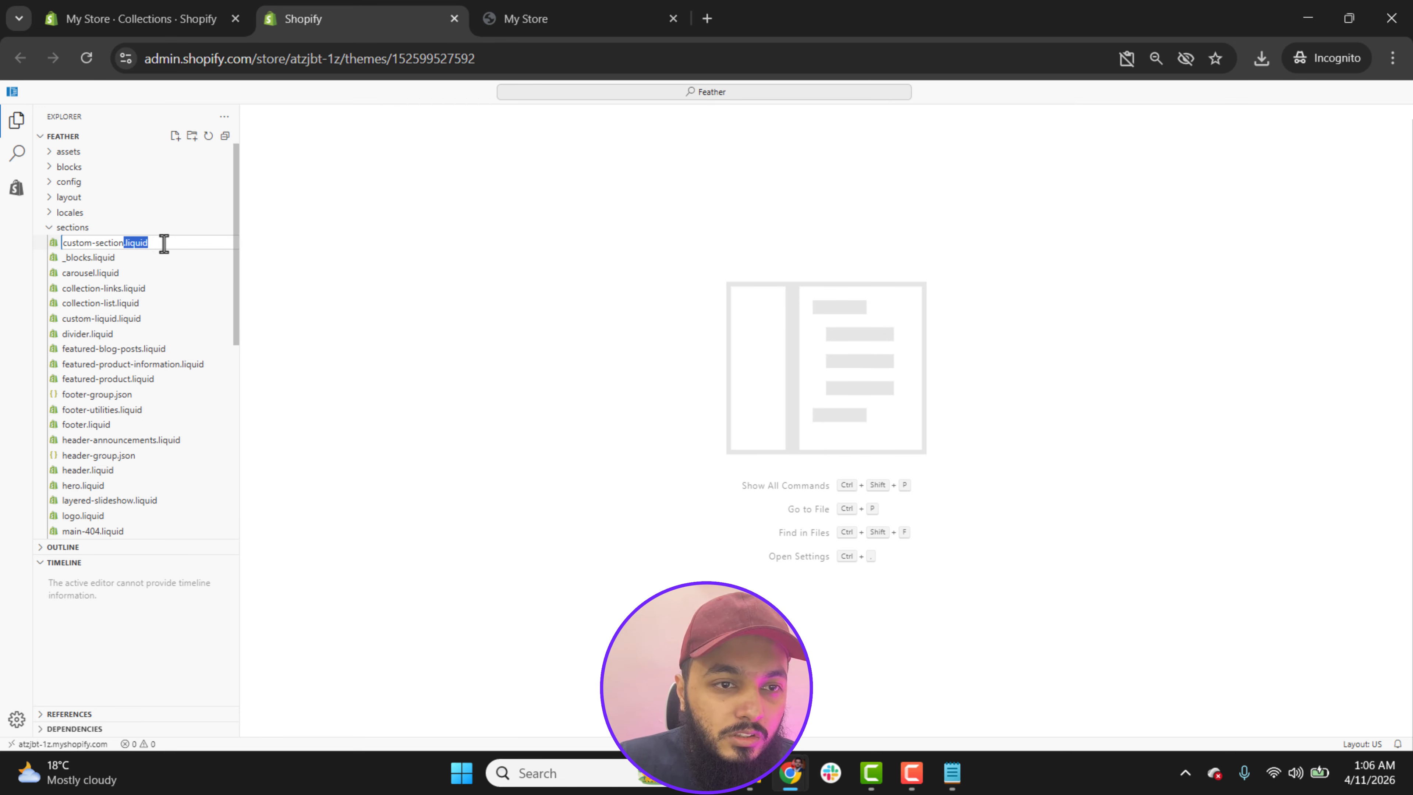
key(Return)
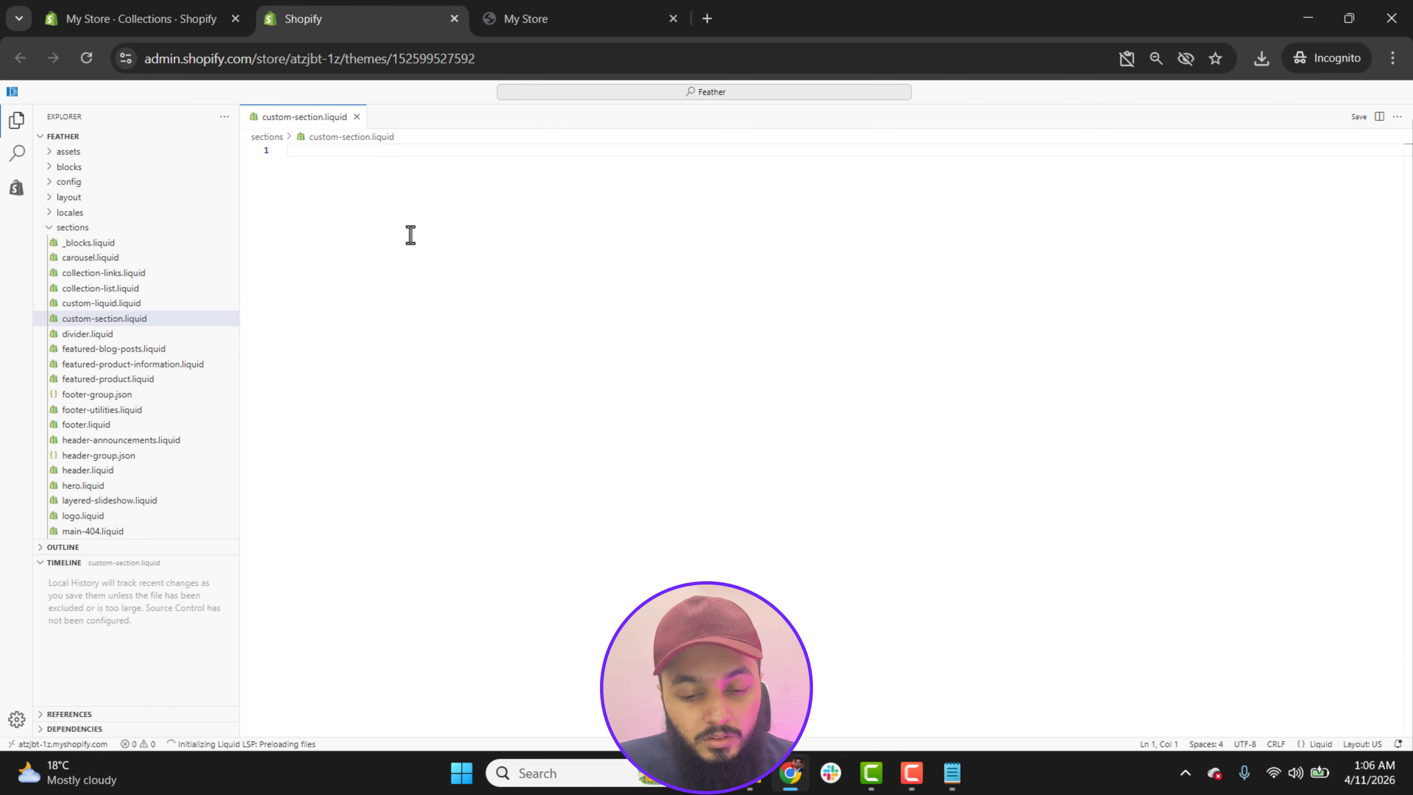
Step: Paste the copied section code into the empty custom-section.liquid file and try to save it
key(ctrl+v)
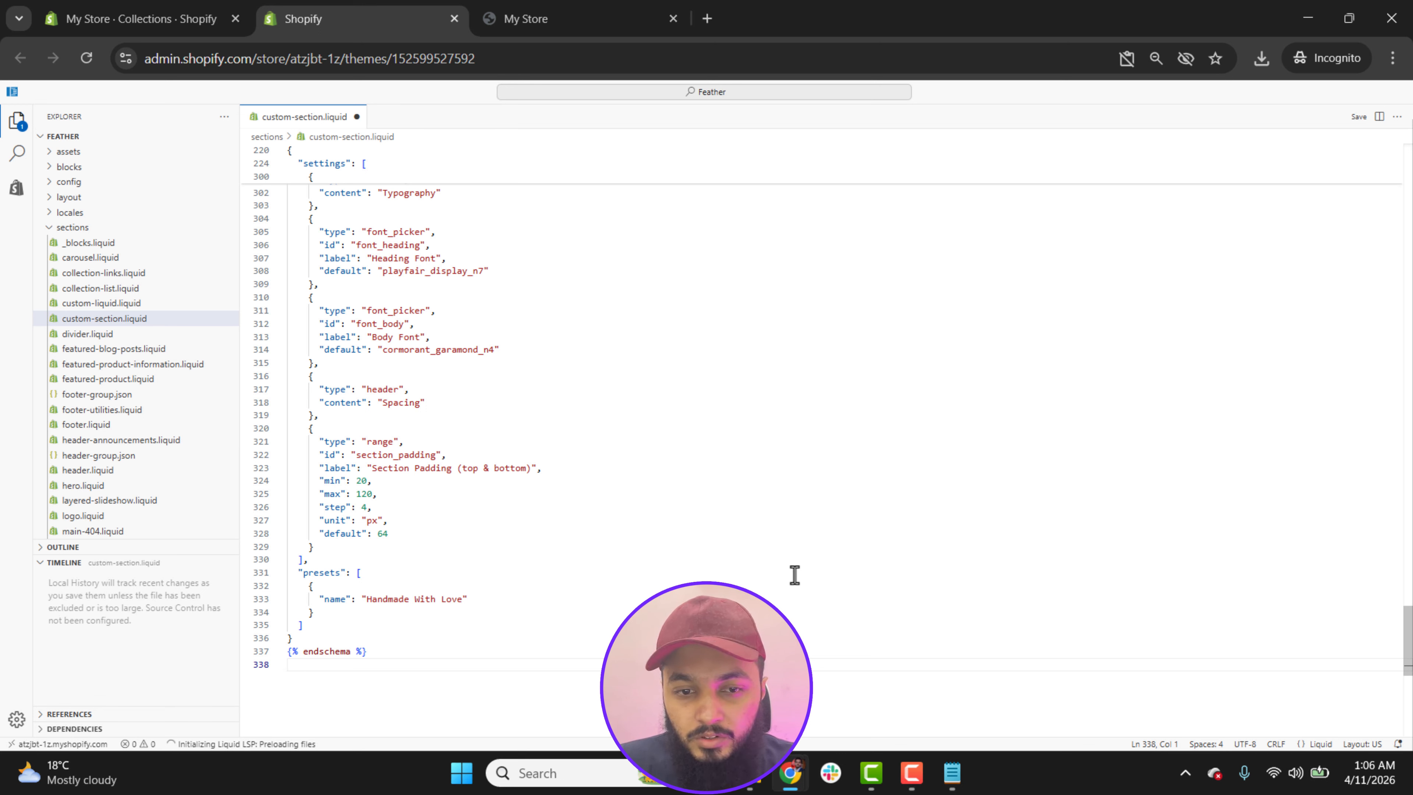
click(1359, 117)
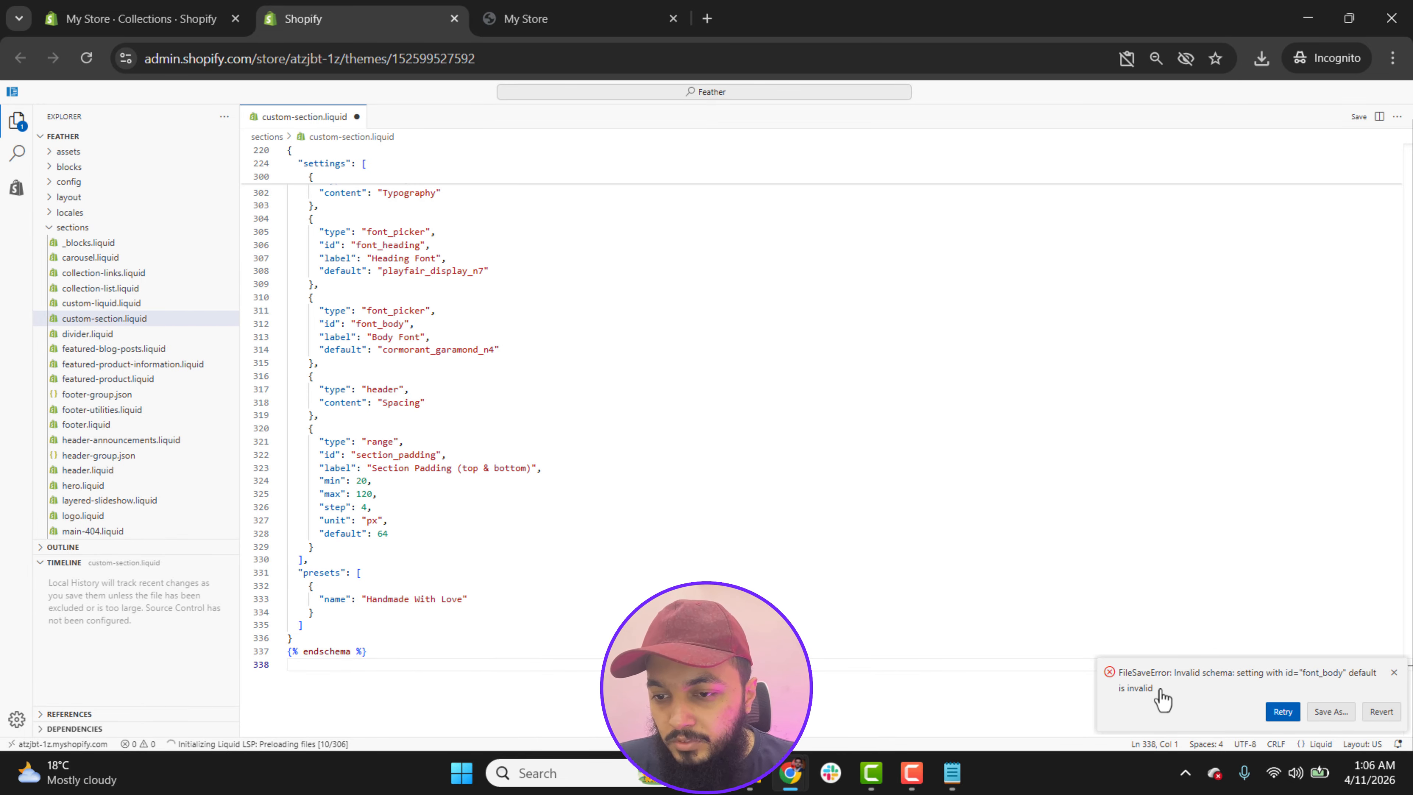
Step: Copy the FileSaveError text about the invalid font_body default and send it to Claude in the section's chat
drag(1154, 689, 1117, 671)
key(ctrl+c)
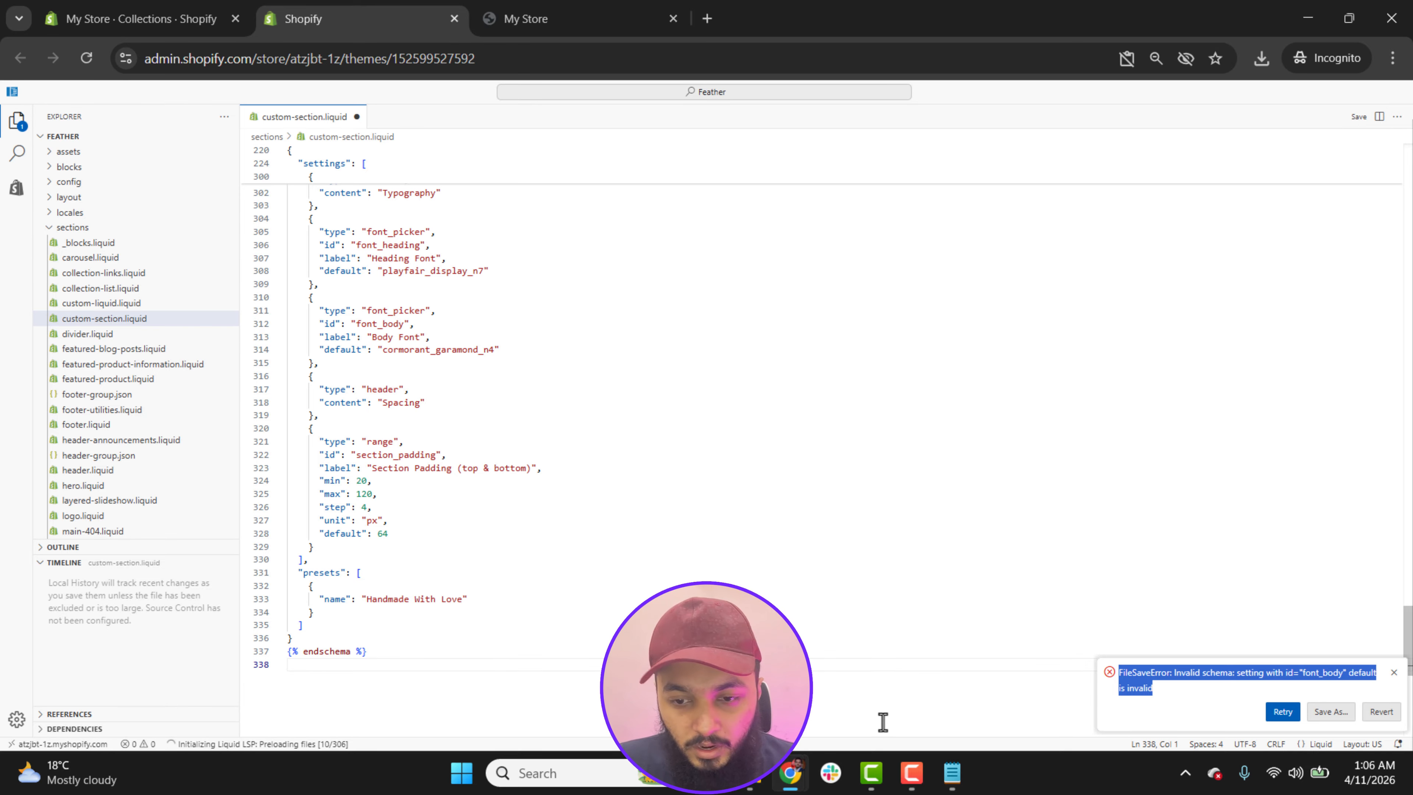
mouse_move(801, 782)
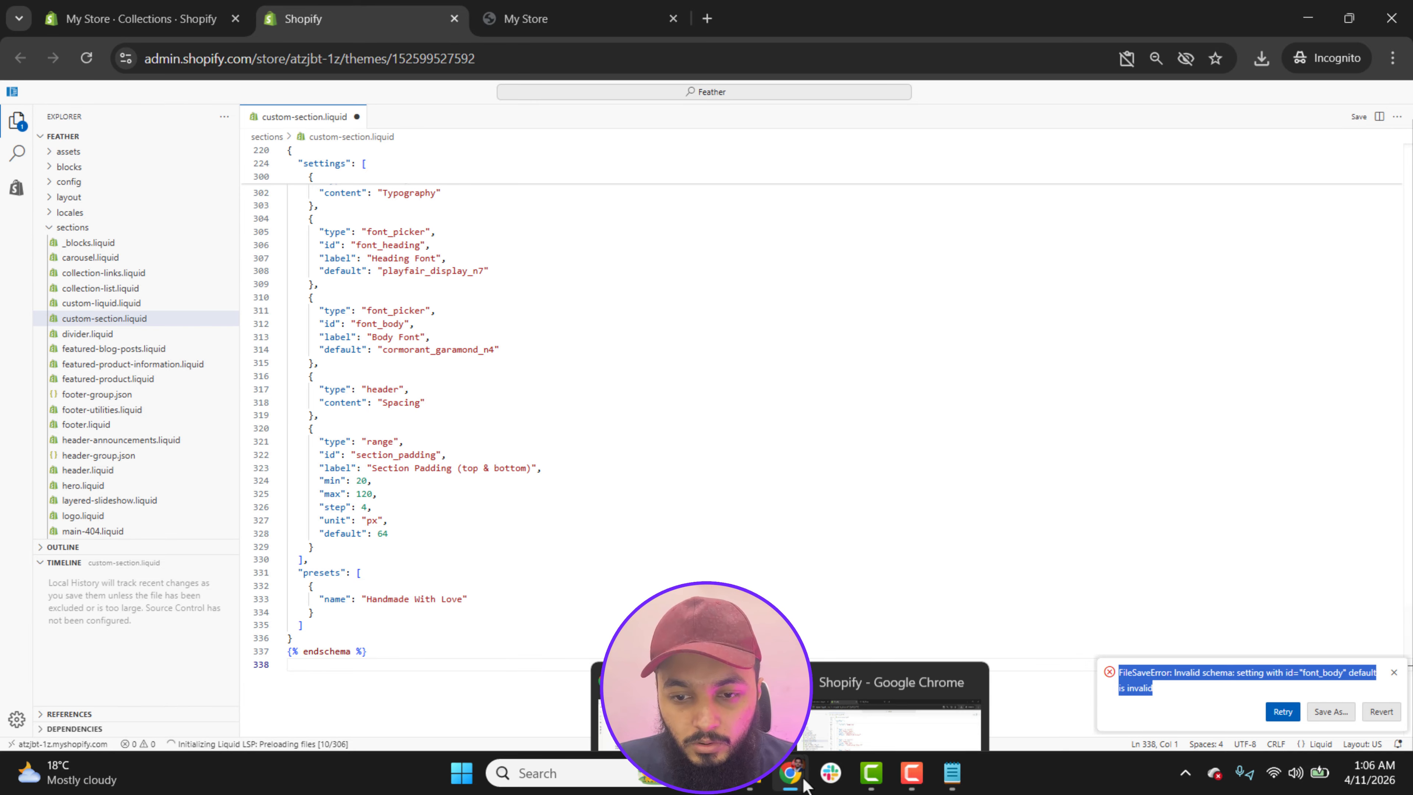
click(732, 698)
key(ctrl+v)
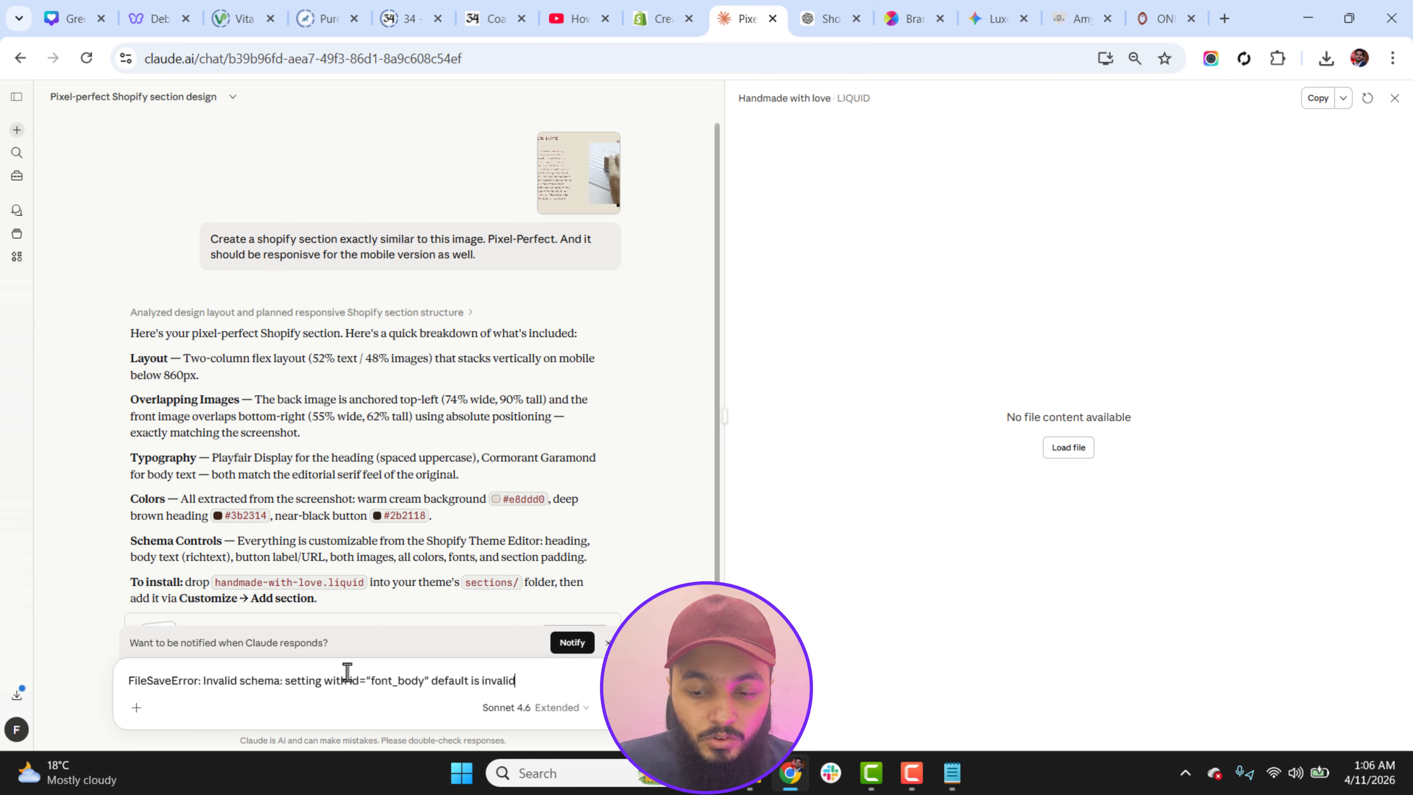
key(Return)
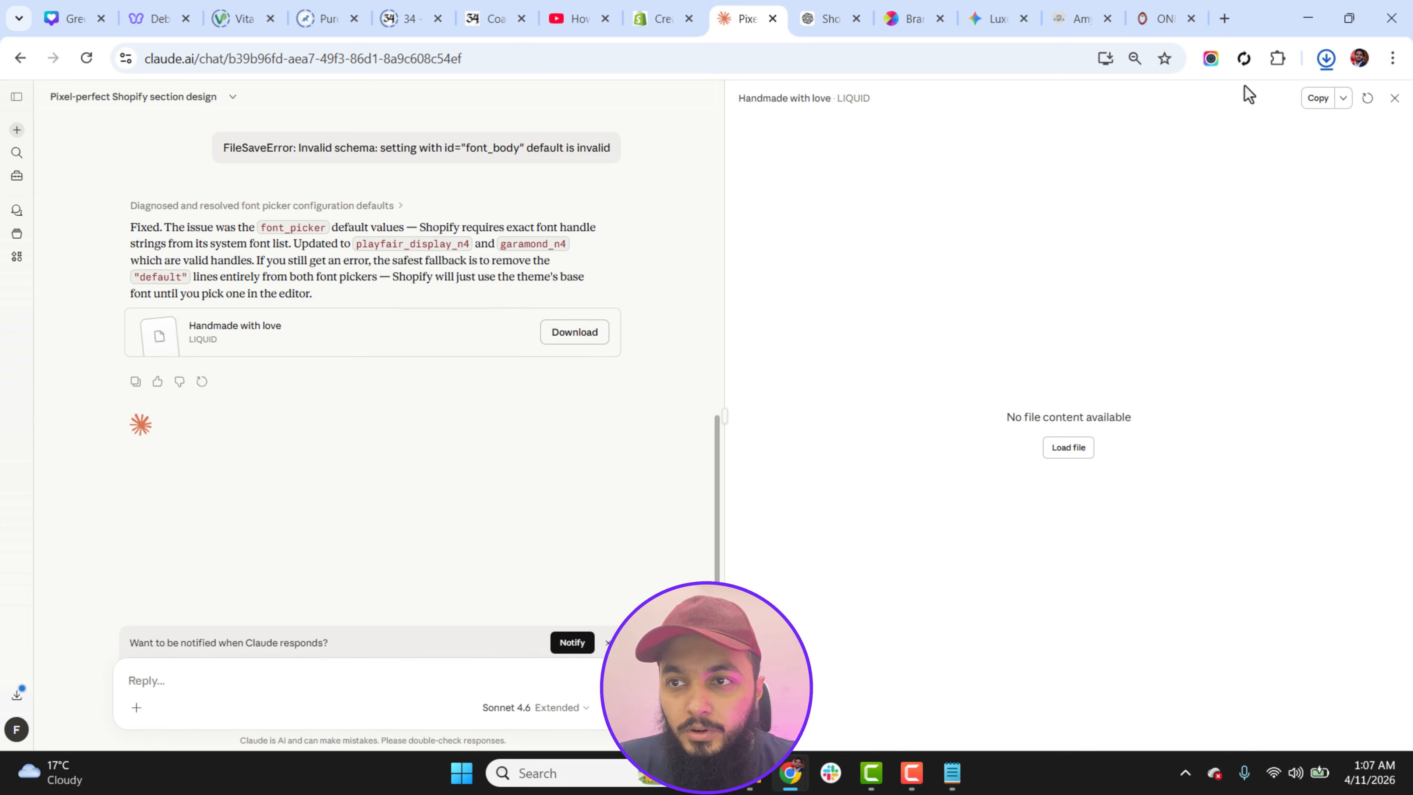
Step: Locate the downloaded handmade-with-love (1).liquid file in the Downloads folder and open it in Notepad
click(1328, 59)
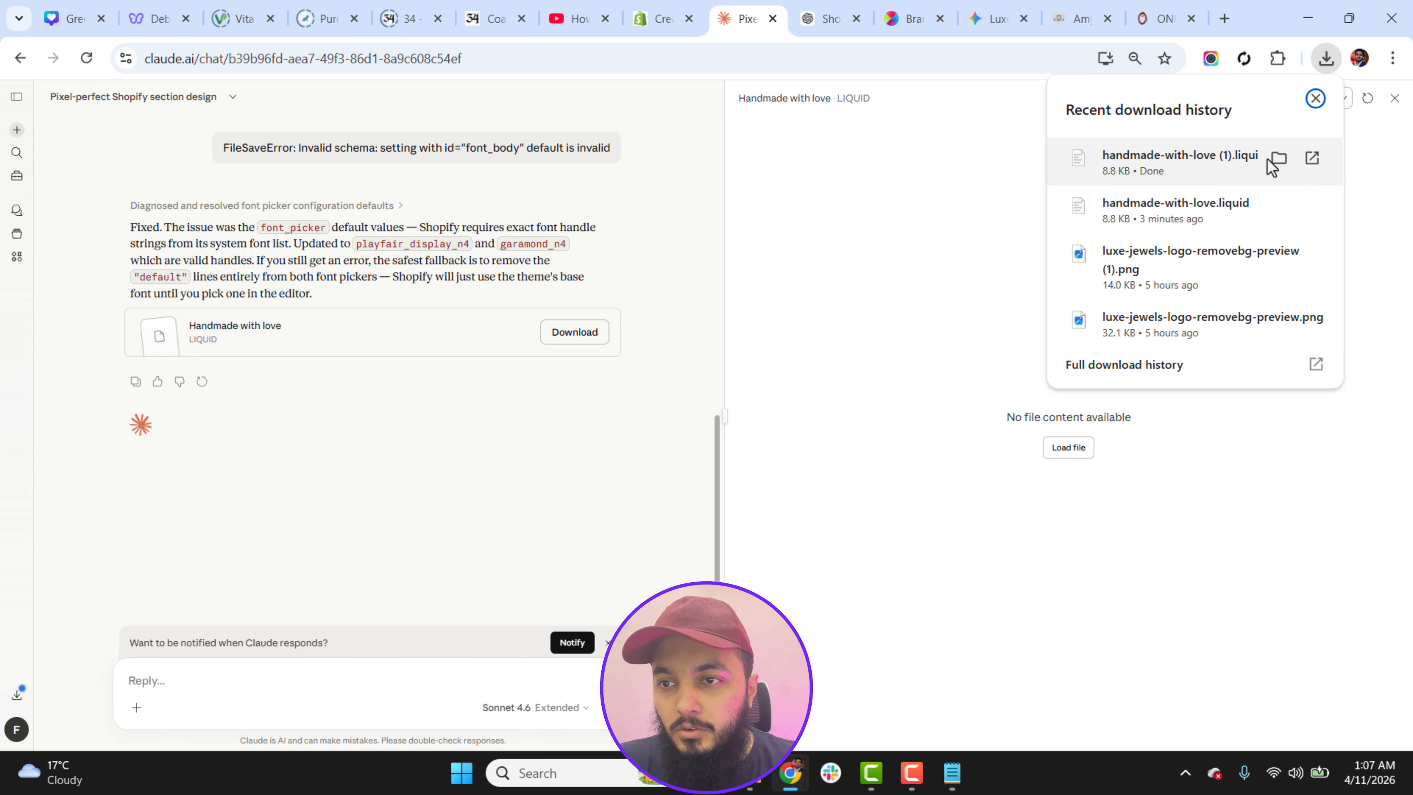
click(1278, 159)
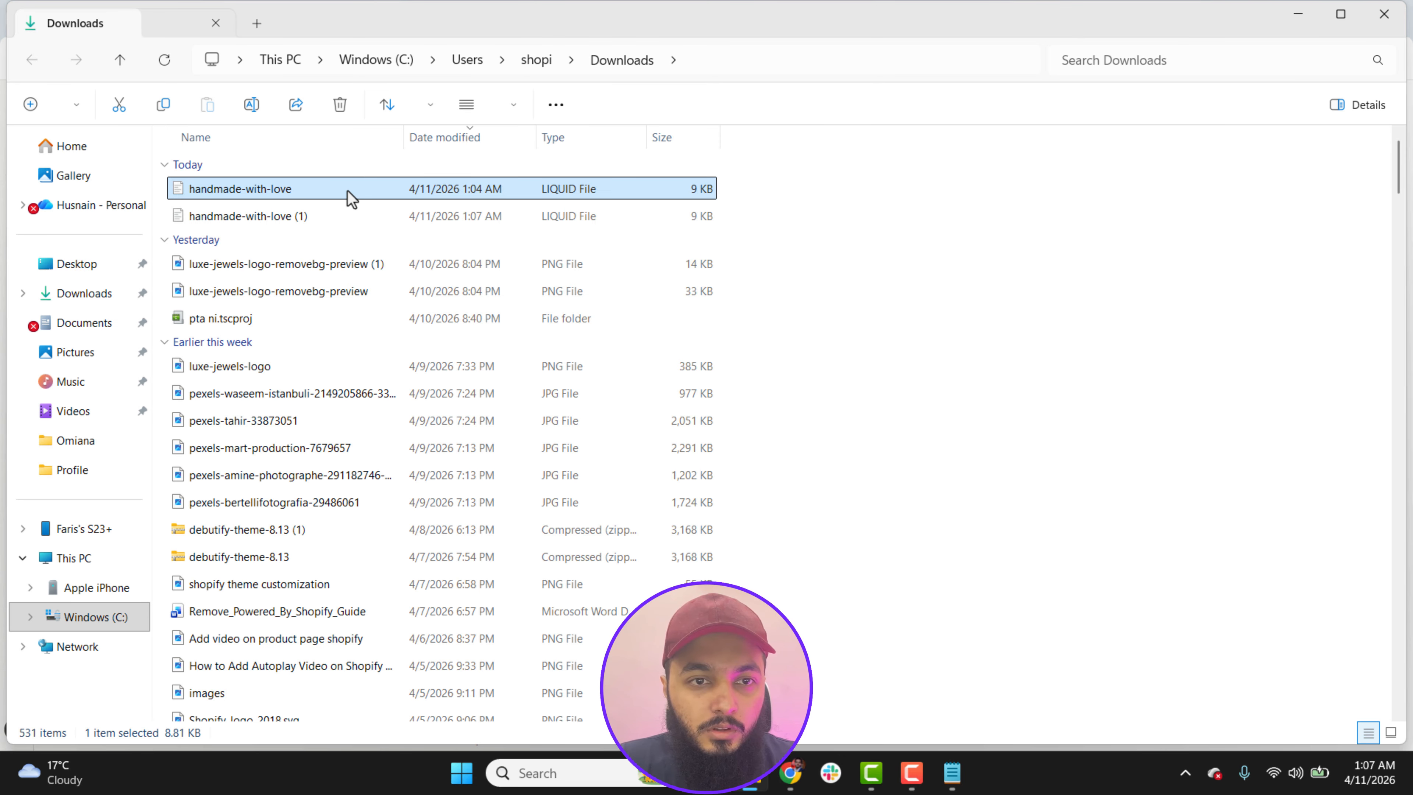
right_click(301, 216)
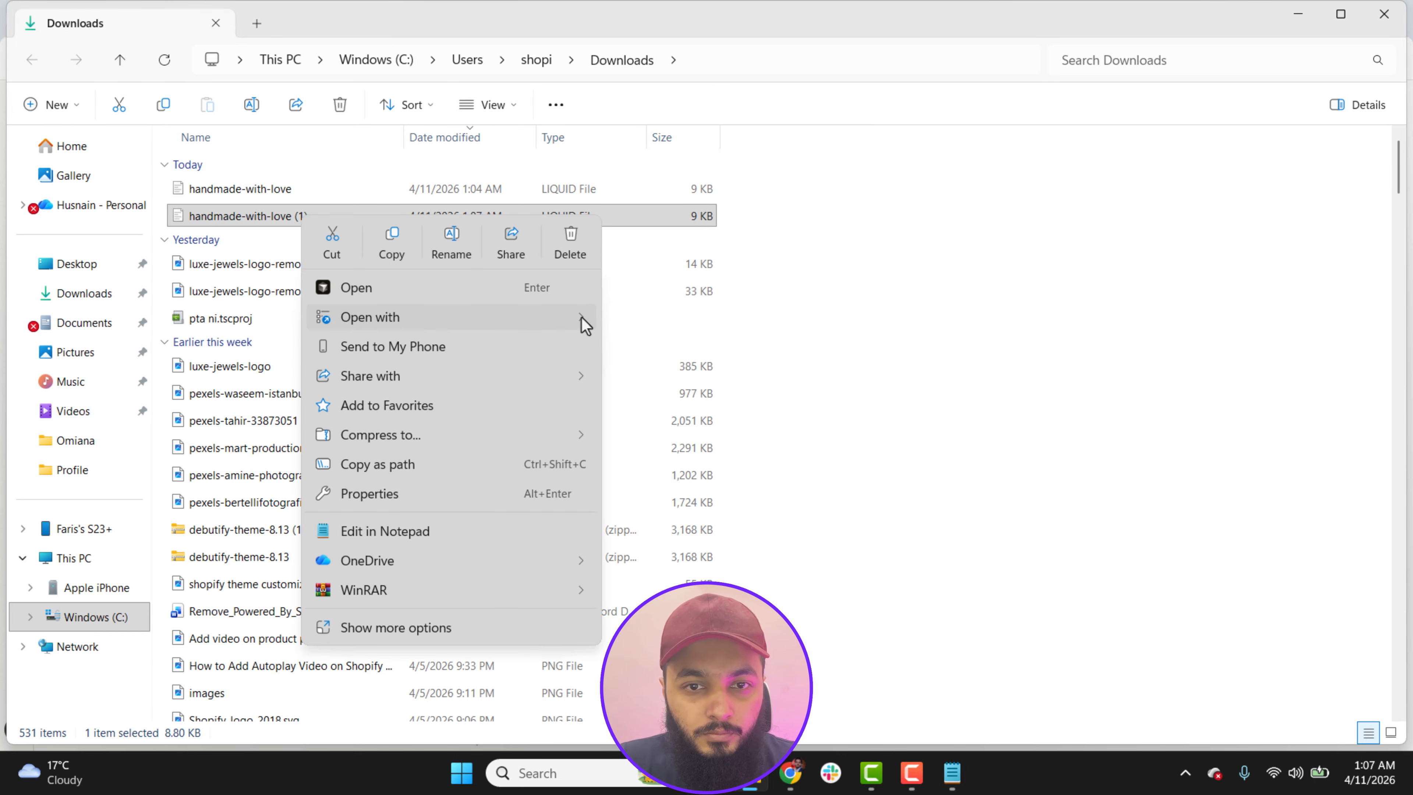
mouse_move(581, 320)
click(659, 348)
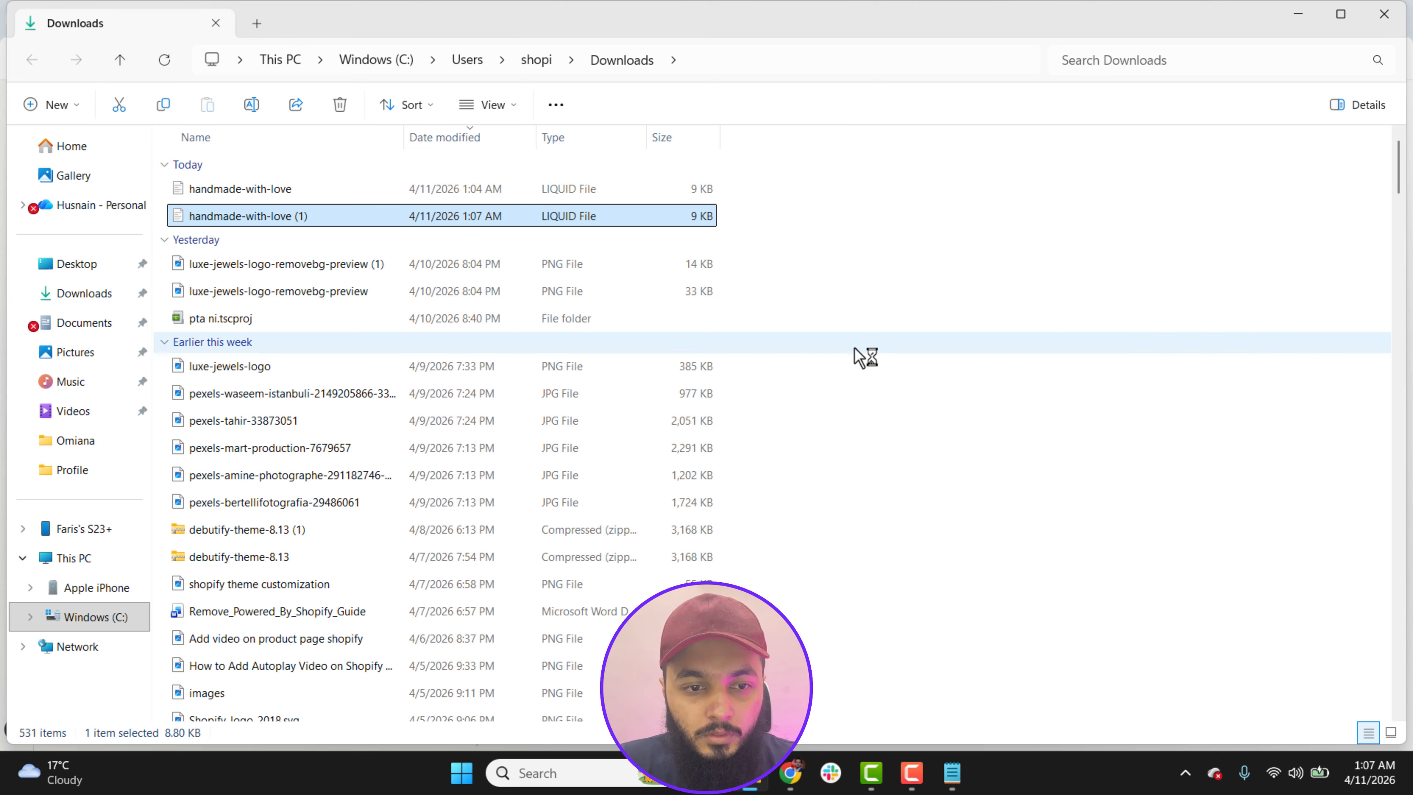
Step: Copy all of the corrected code in handmade-with-love (1).liquid and minimize the Notepad and Downloads windows
key(ctrl+a)
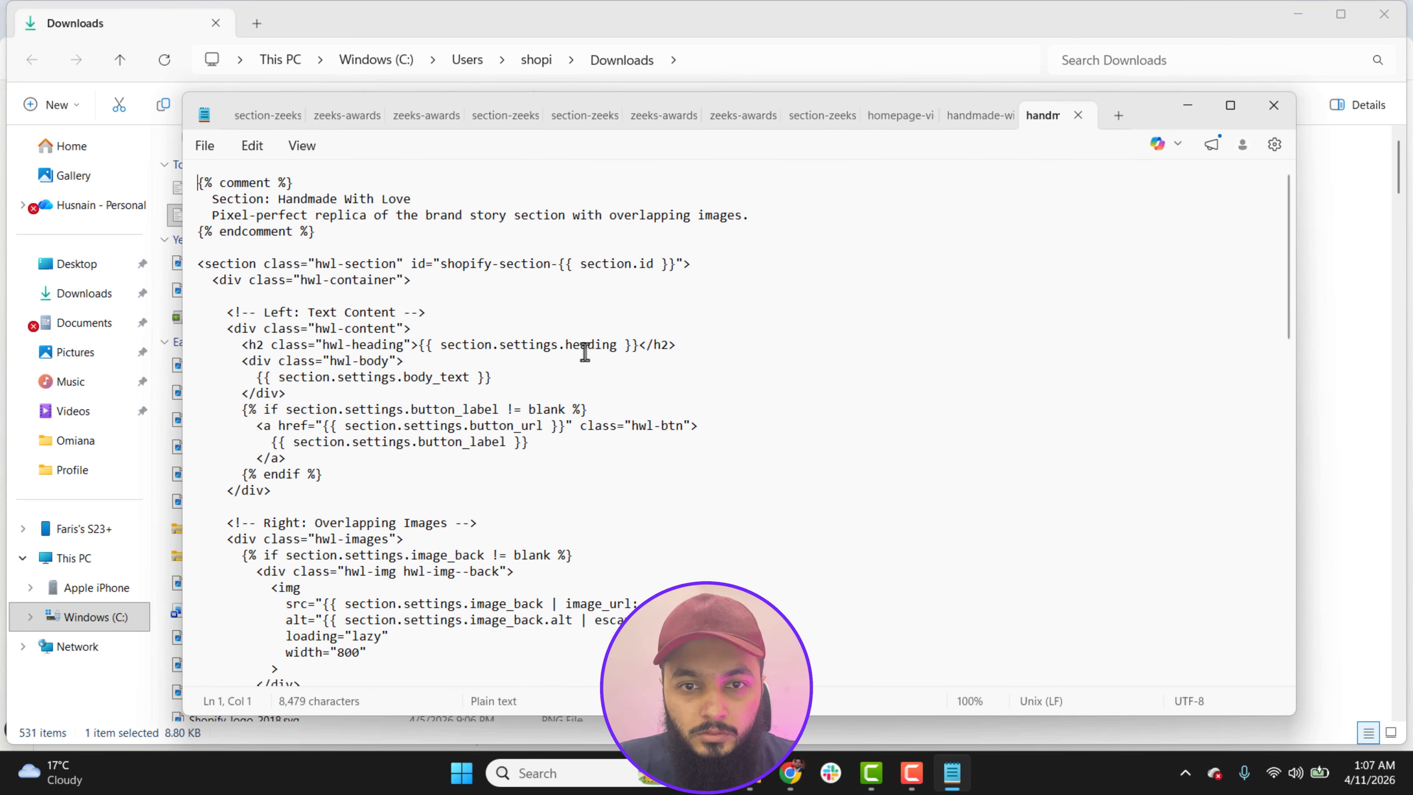
click(575, 342)
key(ctrl+a)
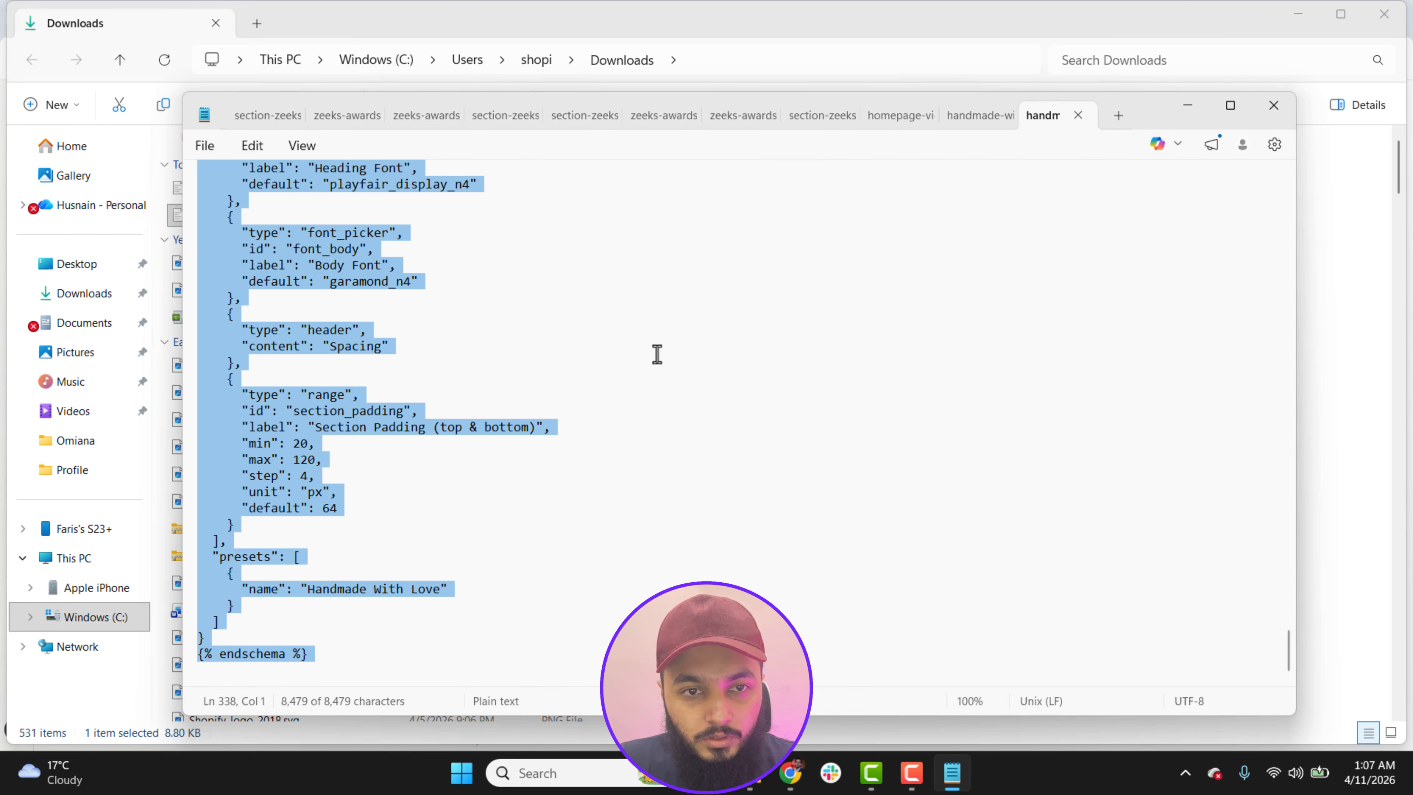
click(1188, 105)
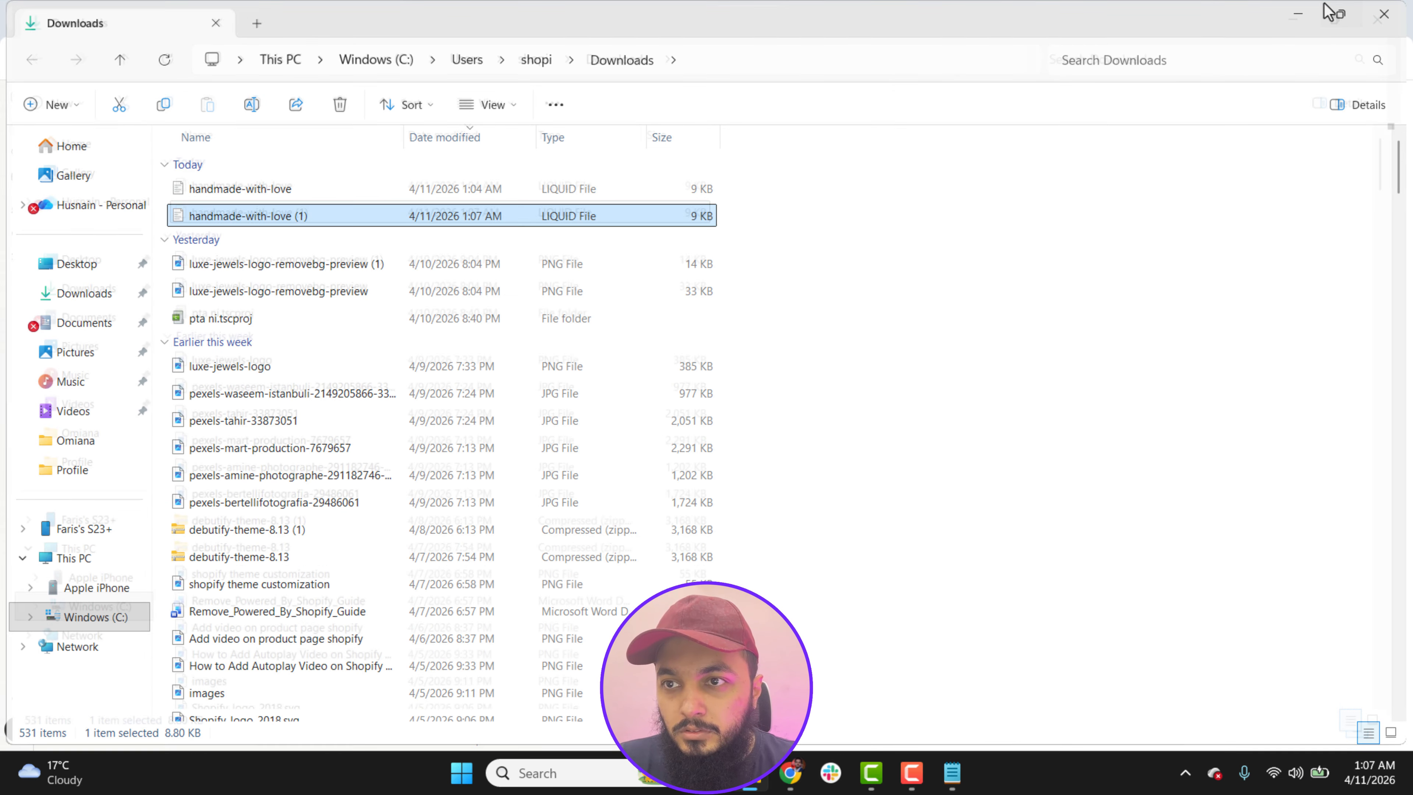
click(1340, 14)
click(1308, 14)
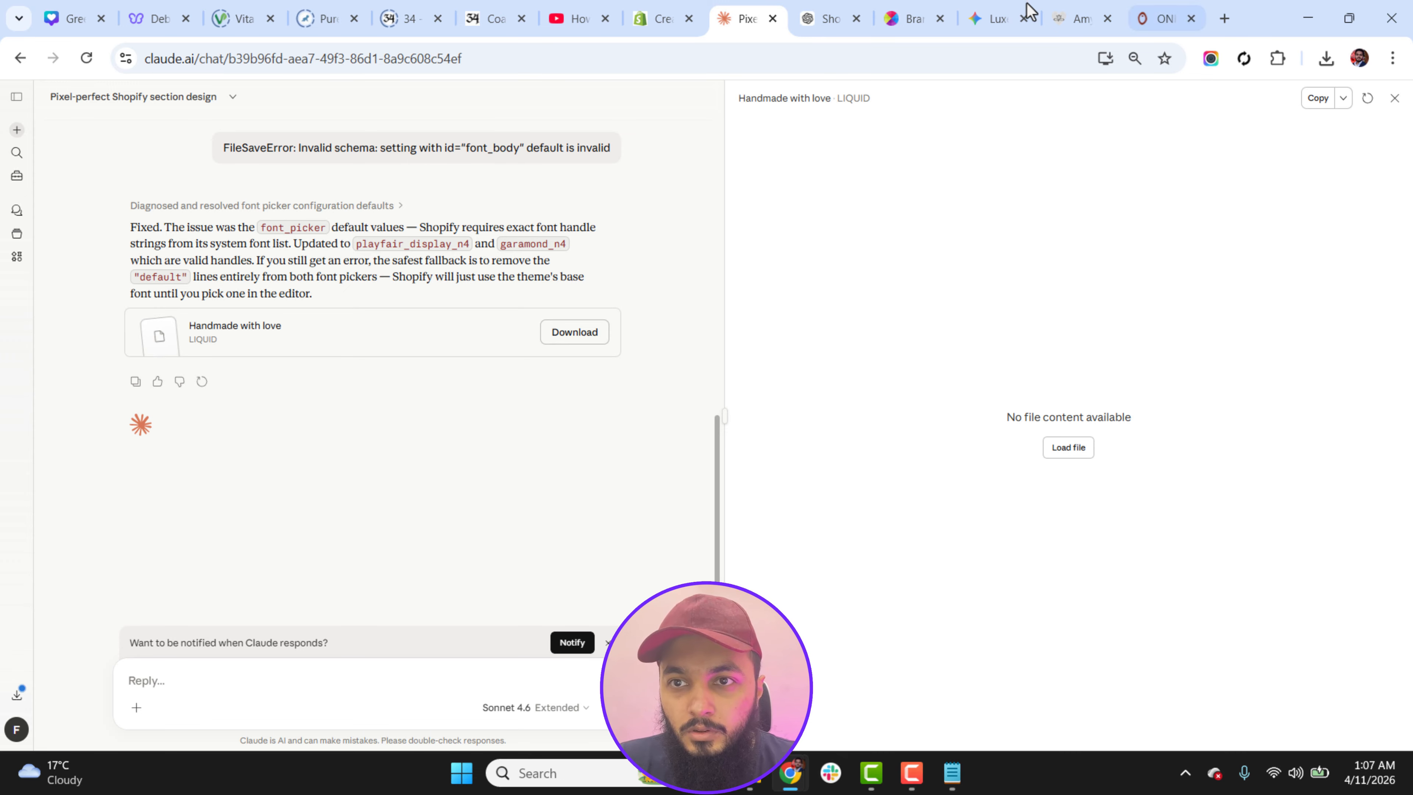
Step: Return to the Shopify code editor and replace the whole content of custom-section.liquid with the corrected code
mouse_move(791, 777)
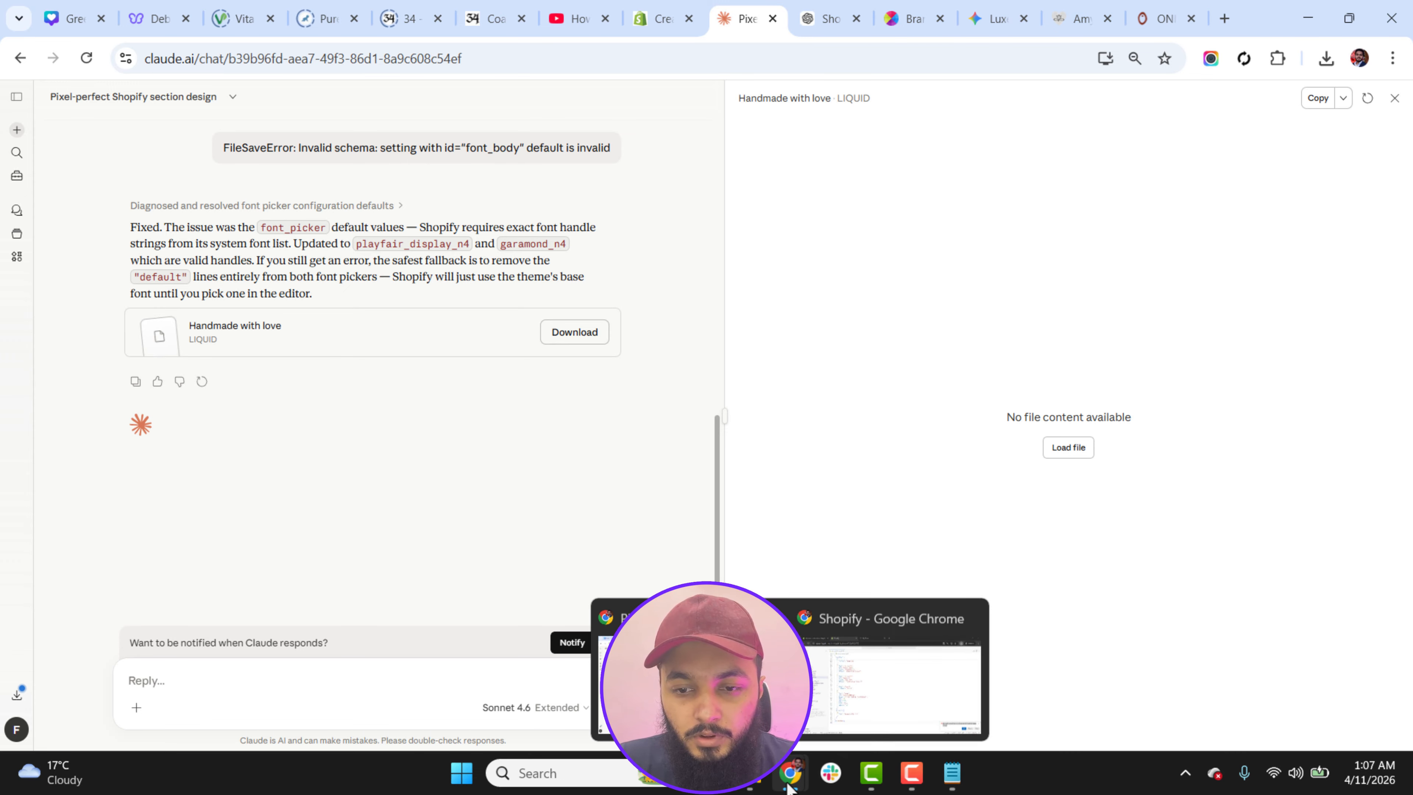
click(819, 708)
click(486, 487)
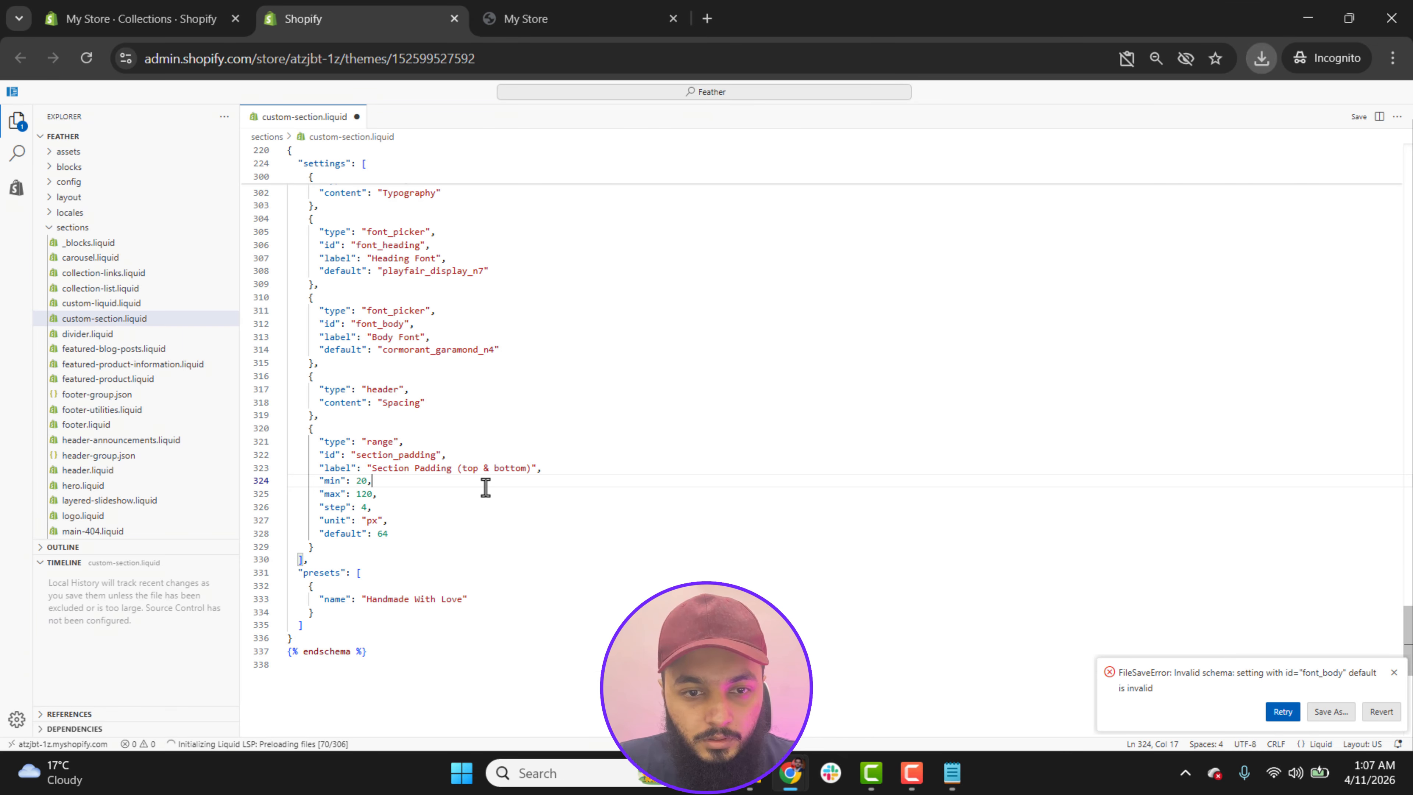
key(ctrl+a)
key(ctrl+v)
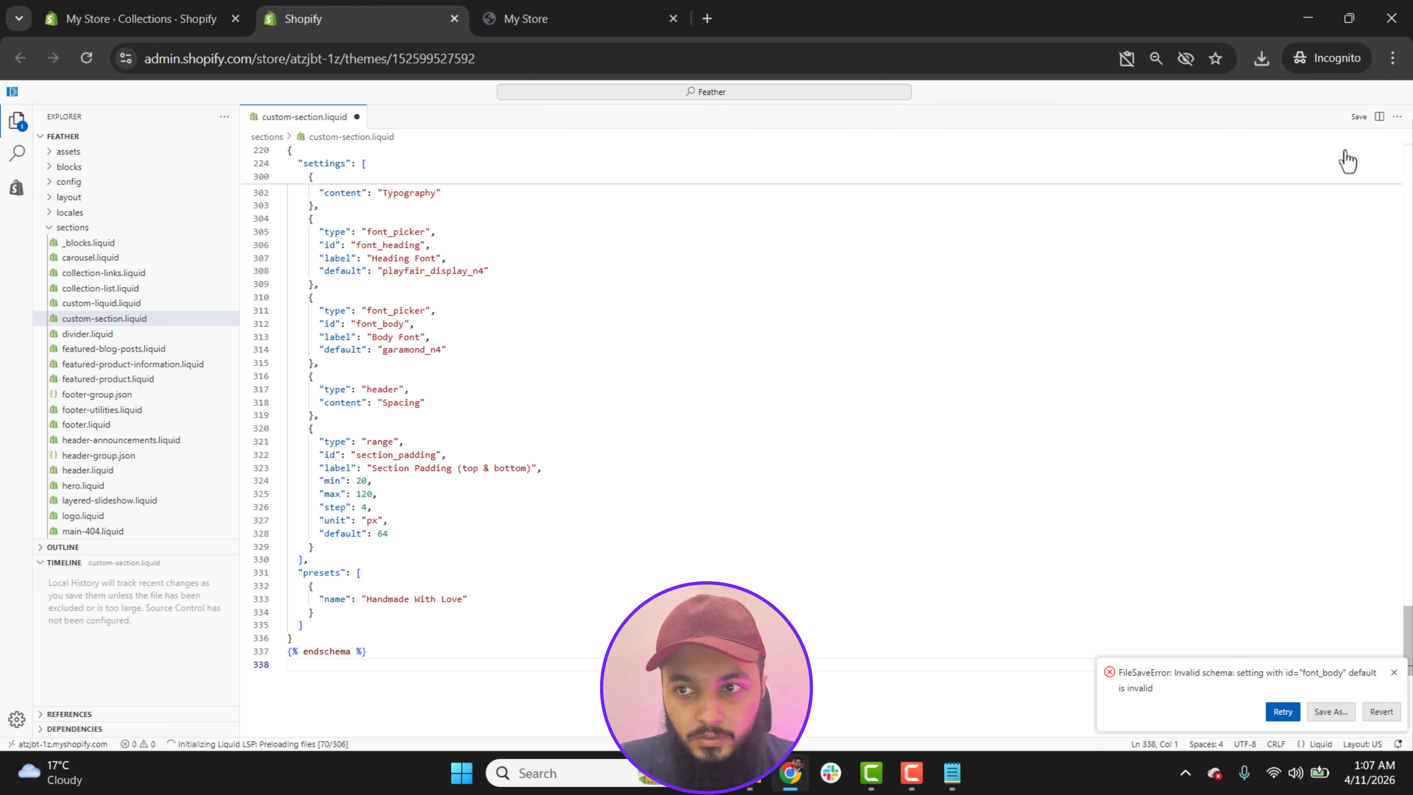
Step: Save custom-section.liquid in the code editor and open the current Feather theme for editing in the store's theme customizer
click(1360, 119)
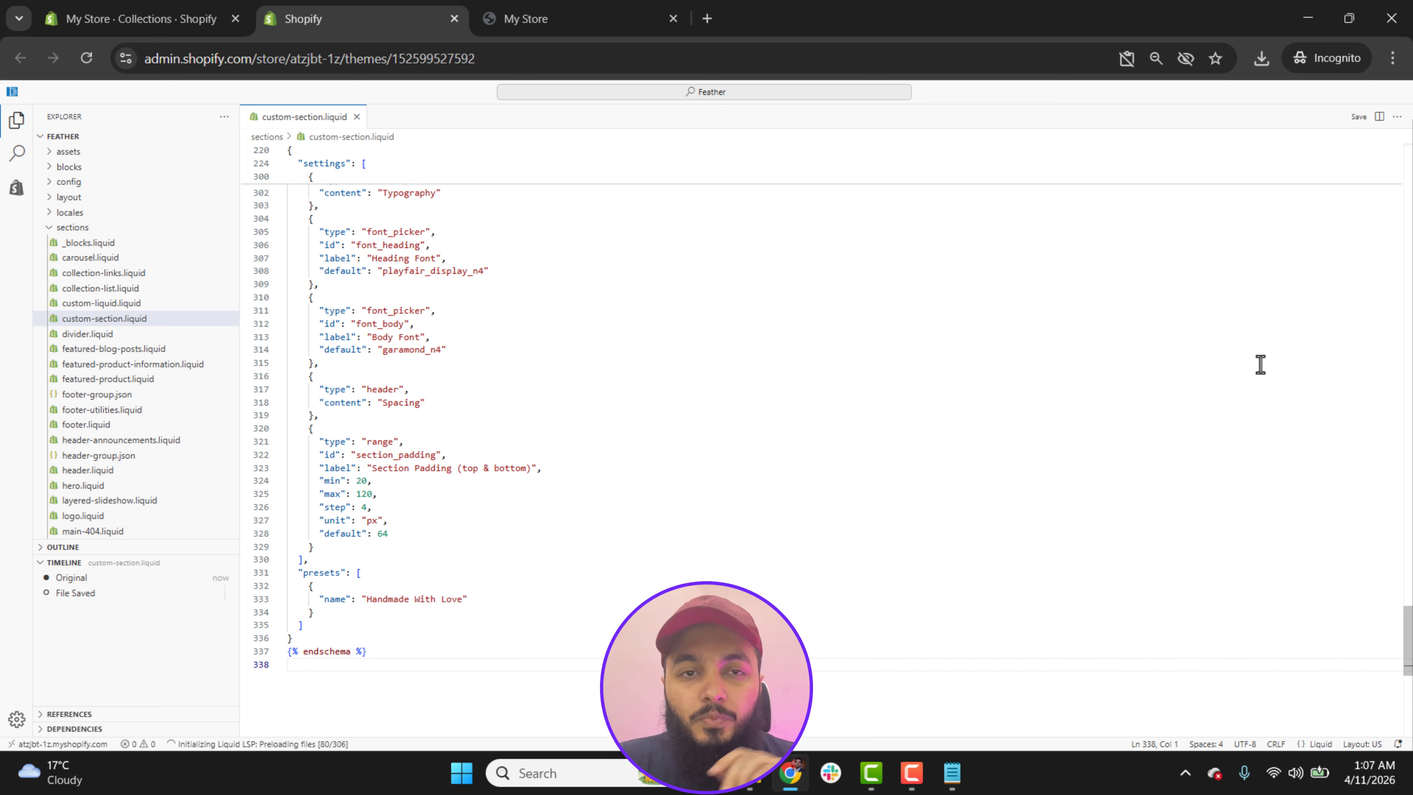
click(167, 21)
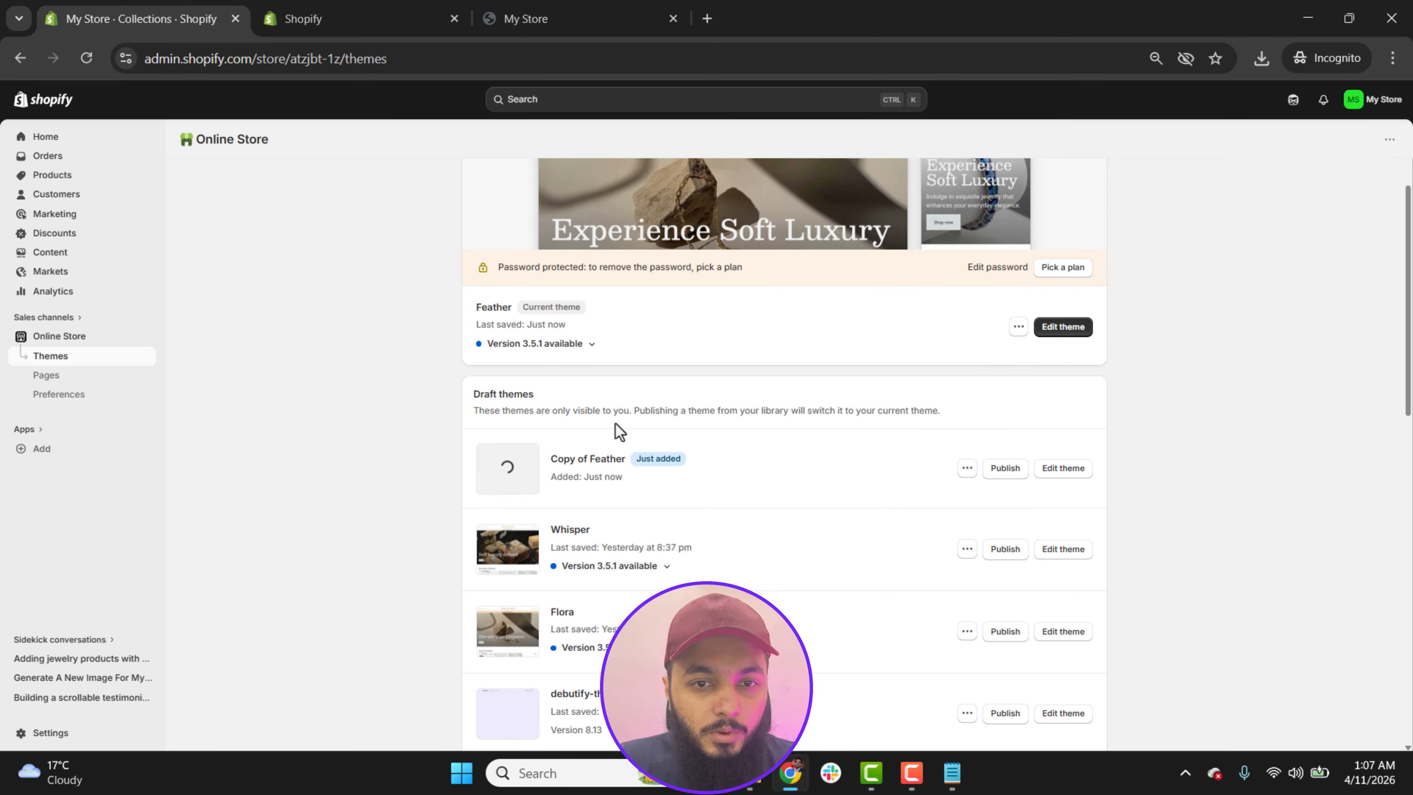
scroll(1290, 363, up, 3)
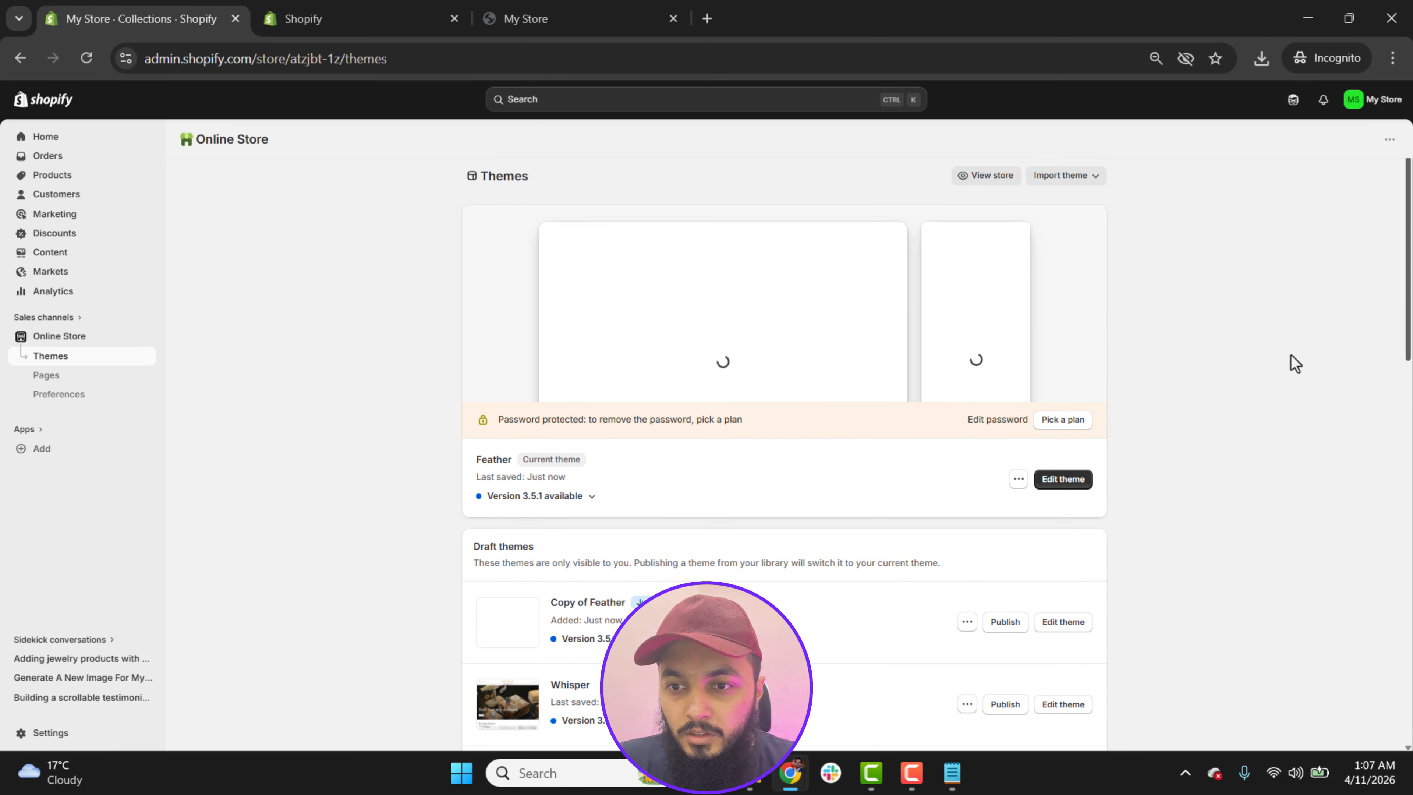
click(1055, 486)
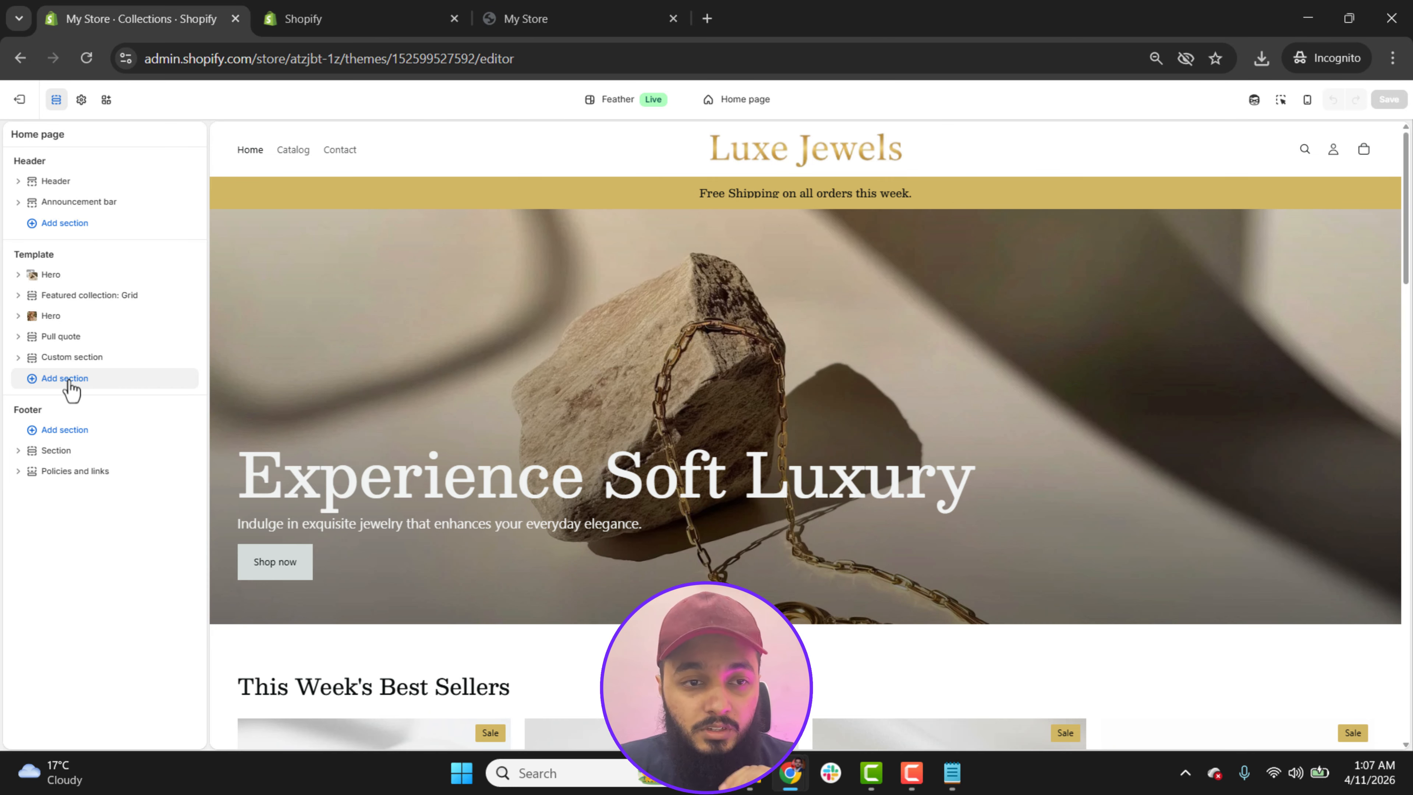
Step: Add the Handmade With Love section below Custom section in the home page template and look through its settings
click(67, 380)
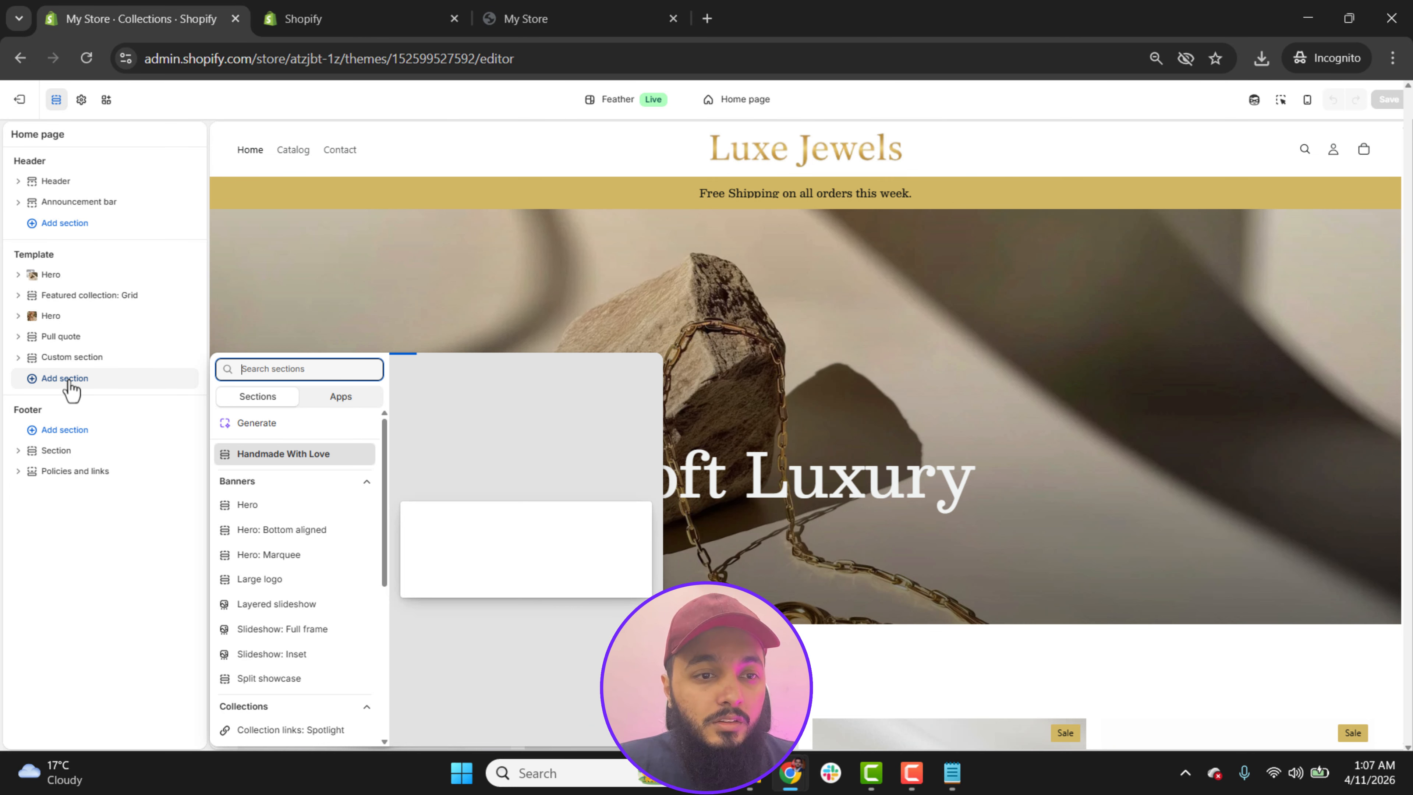
click(291, 456)
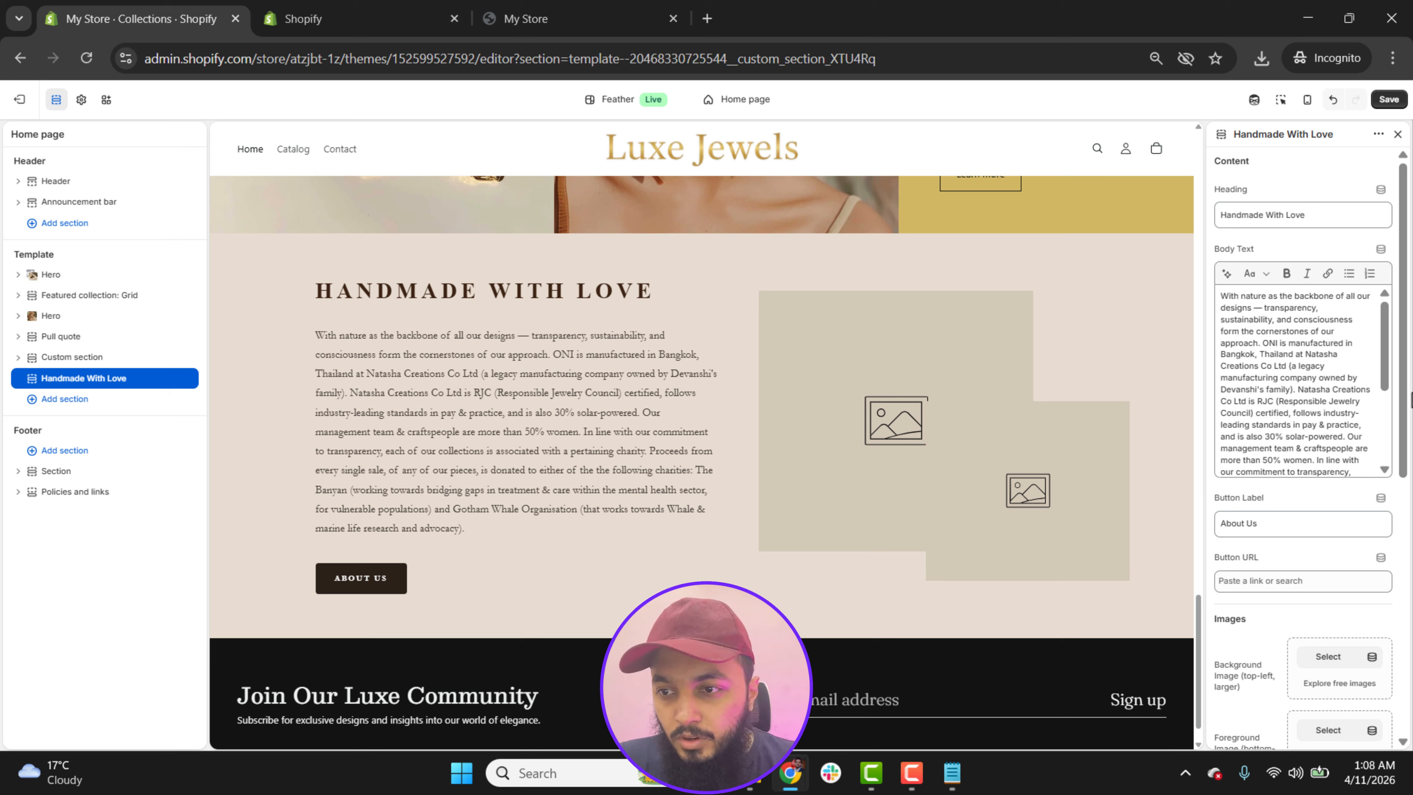
scroll(1347, 368, down, 5)
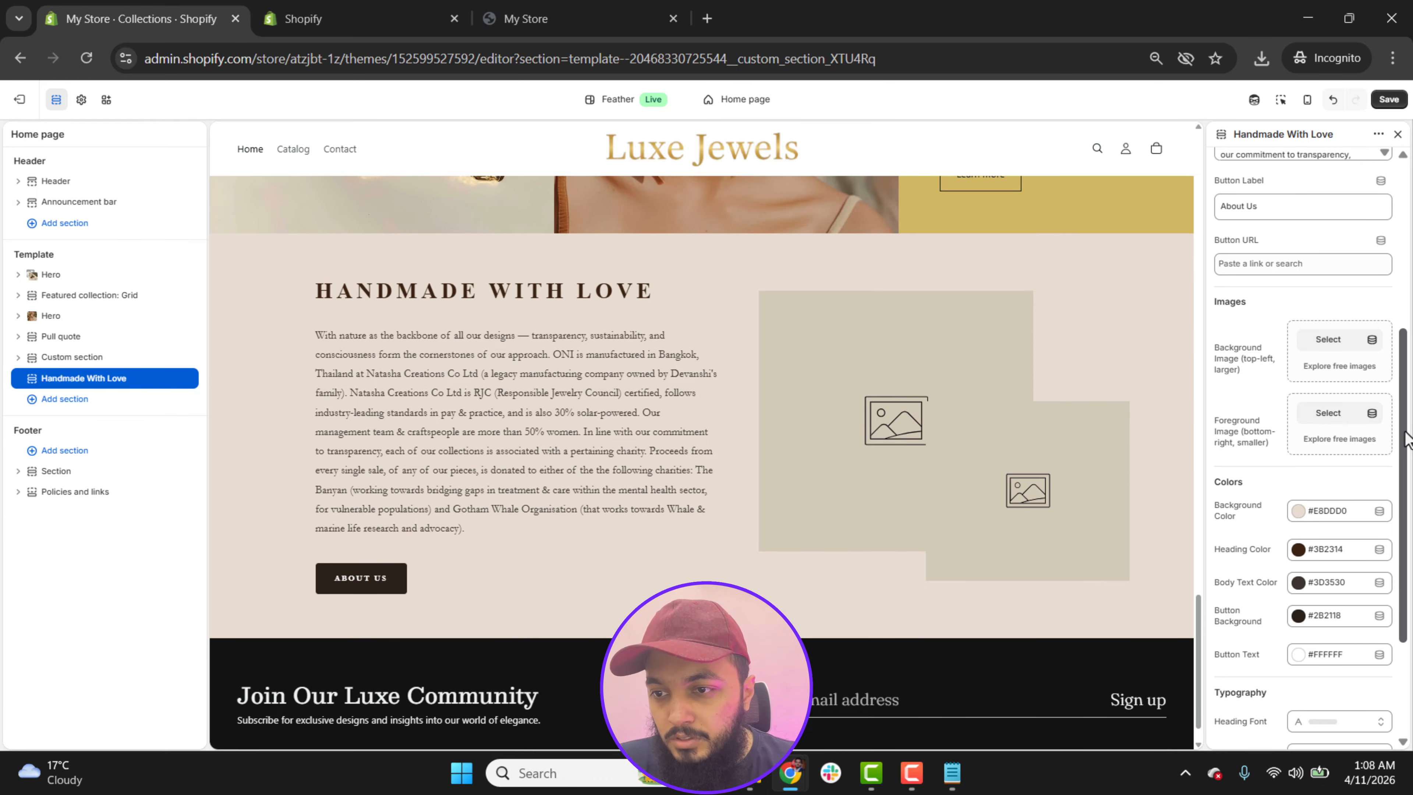
Step: Compare the new section's layout and images with the original Handmade With Love section on wear-oni.com, and return to the theme editor
mouse_move(787, 787)
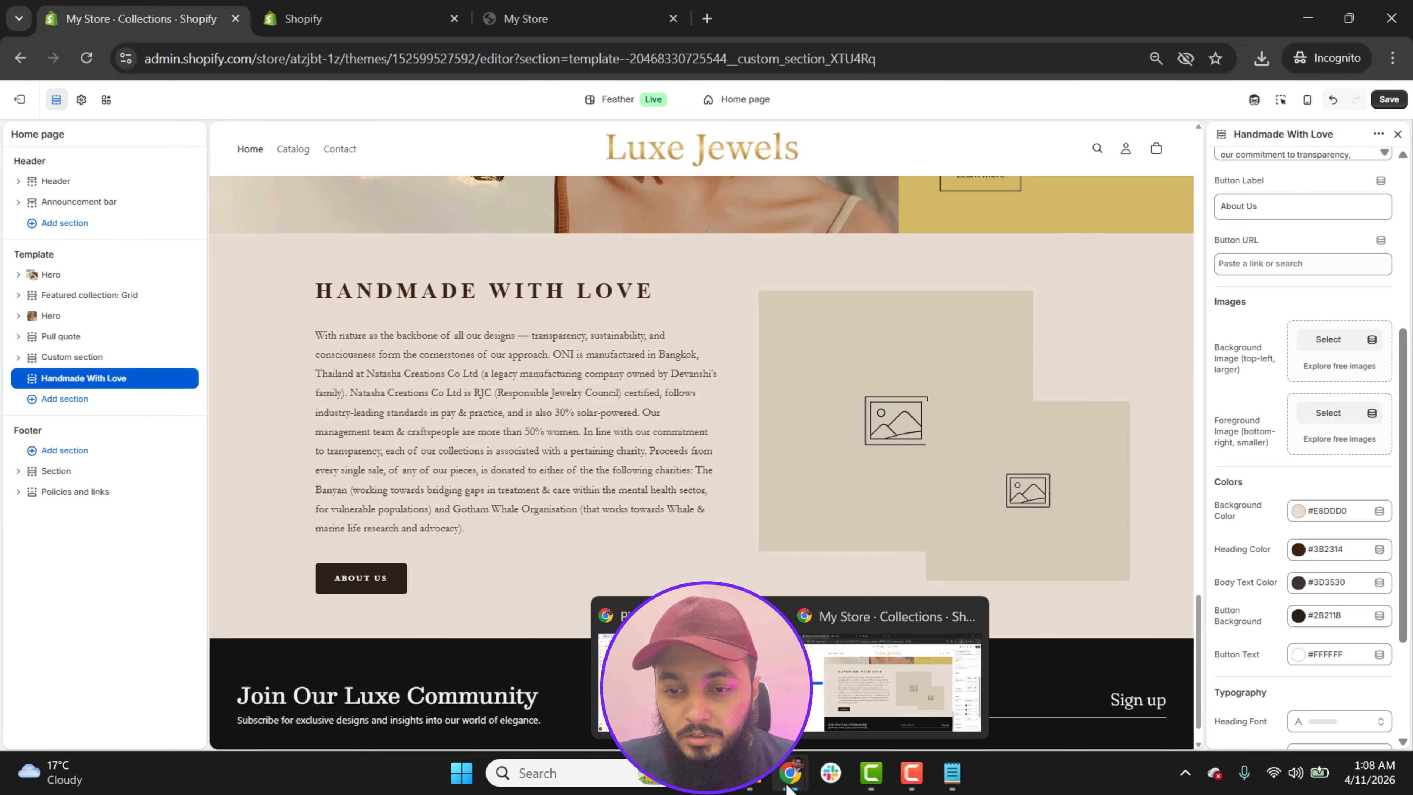
click(758, 708)
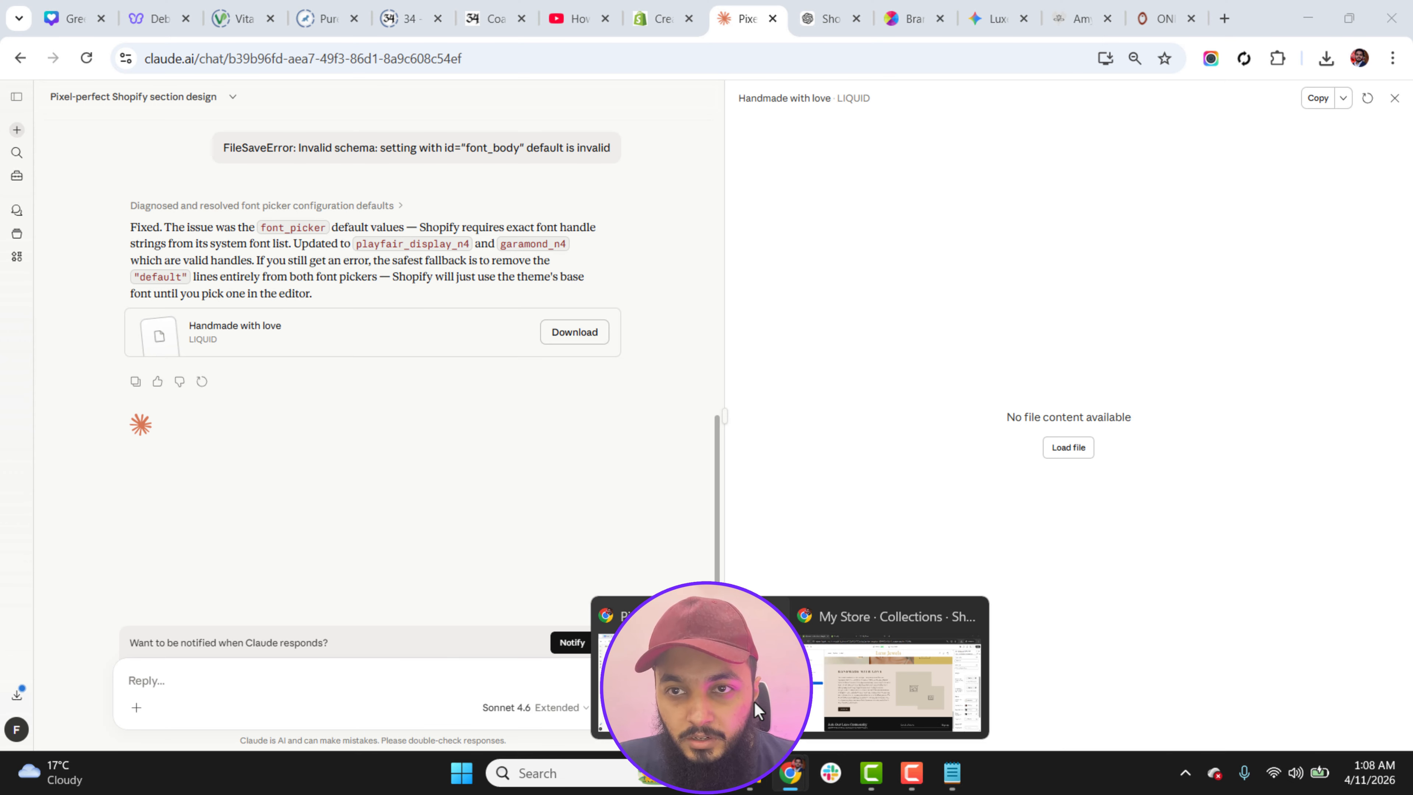
click(1150, 5)
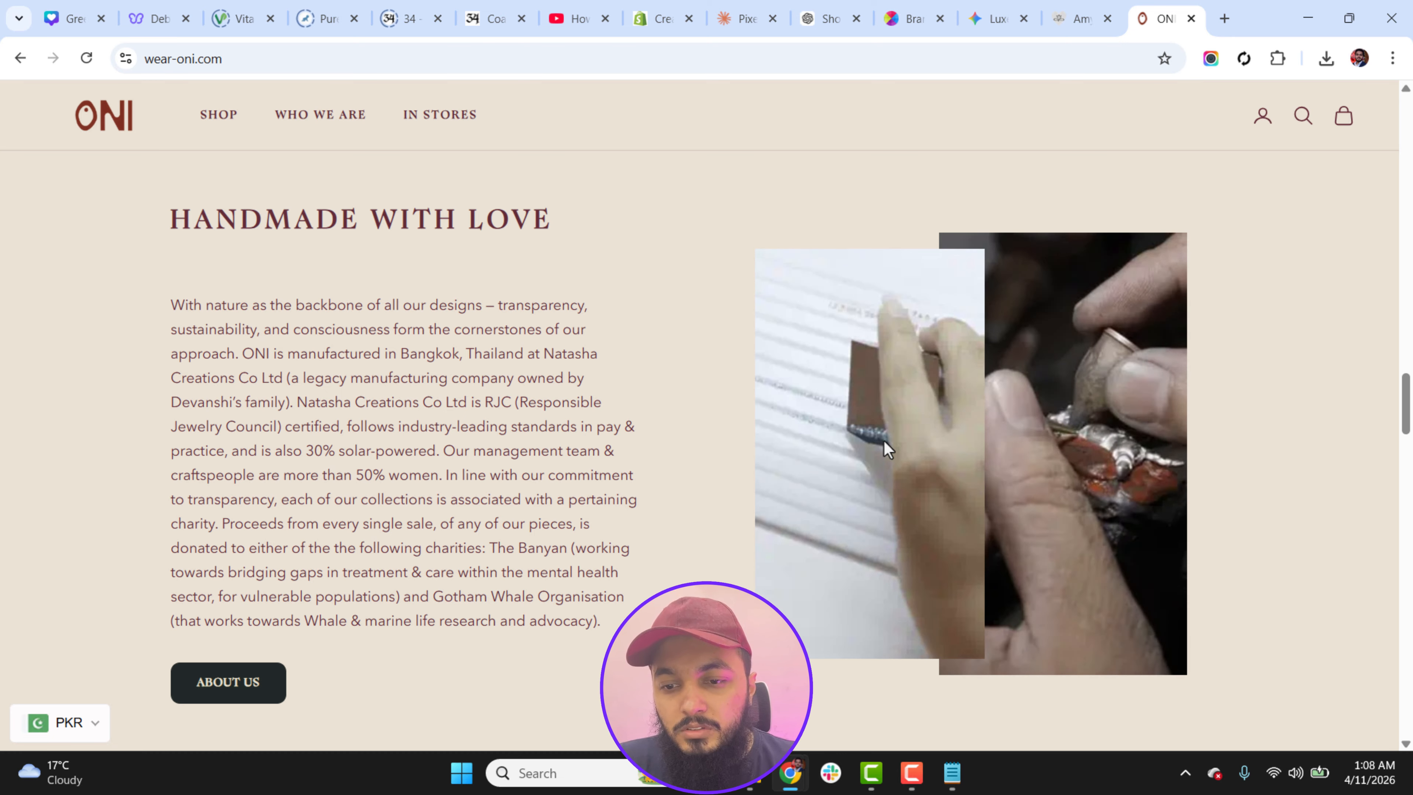
mouse_move(792, 789)
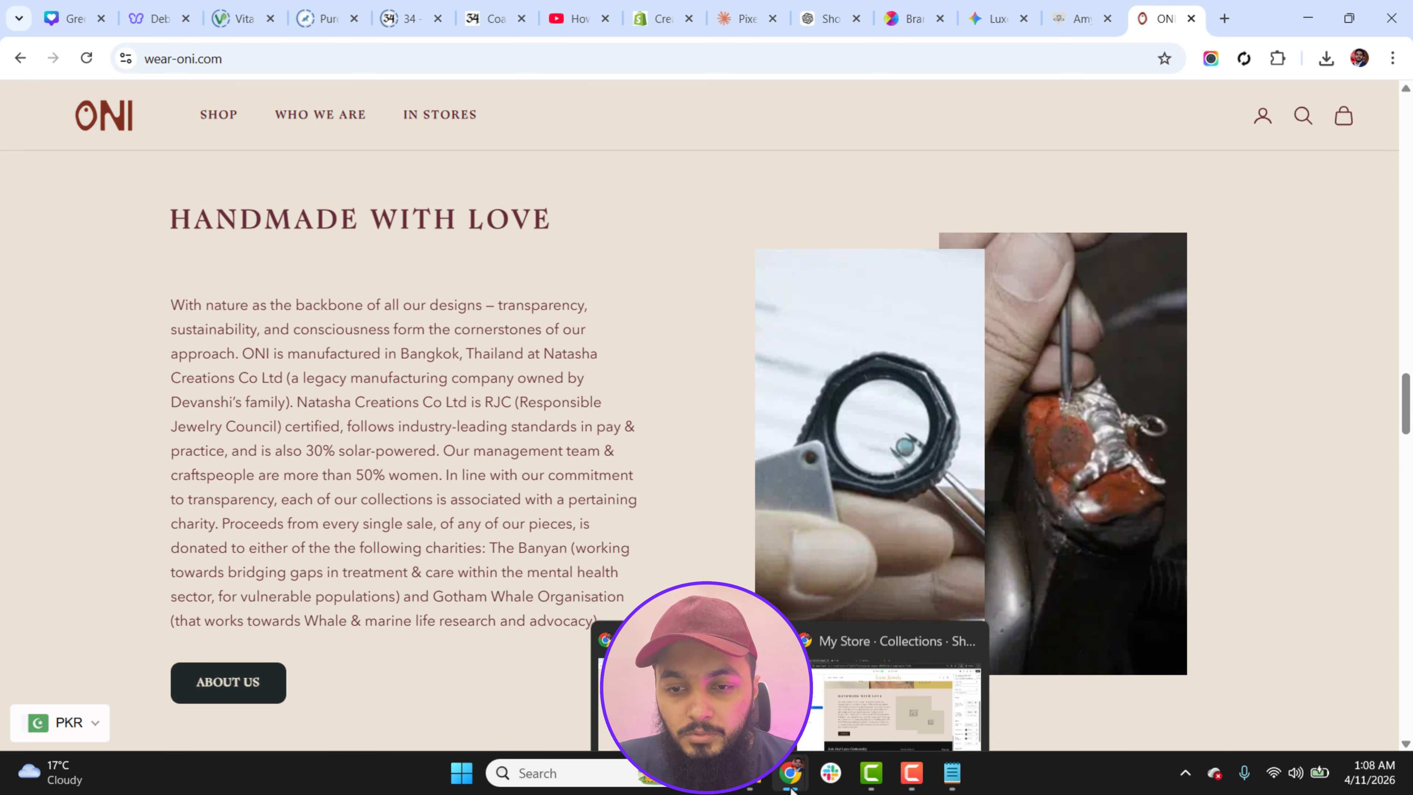
click(846, 719)
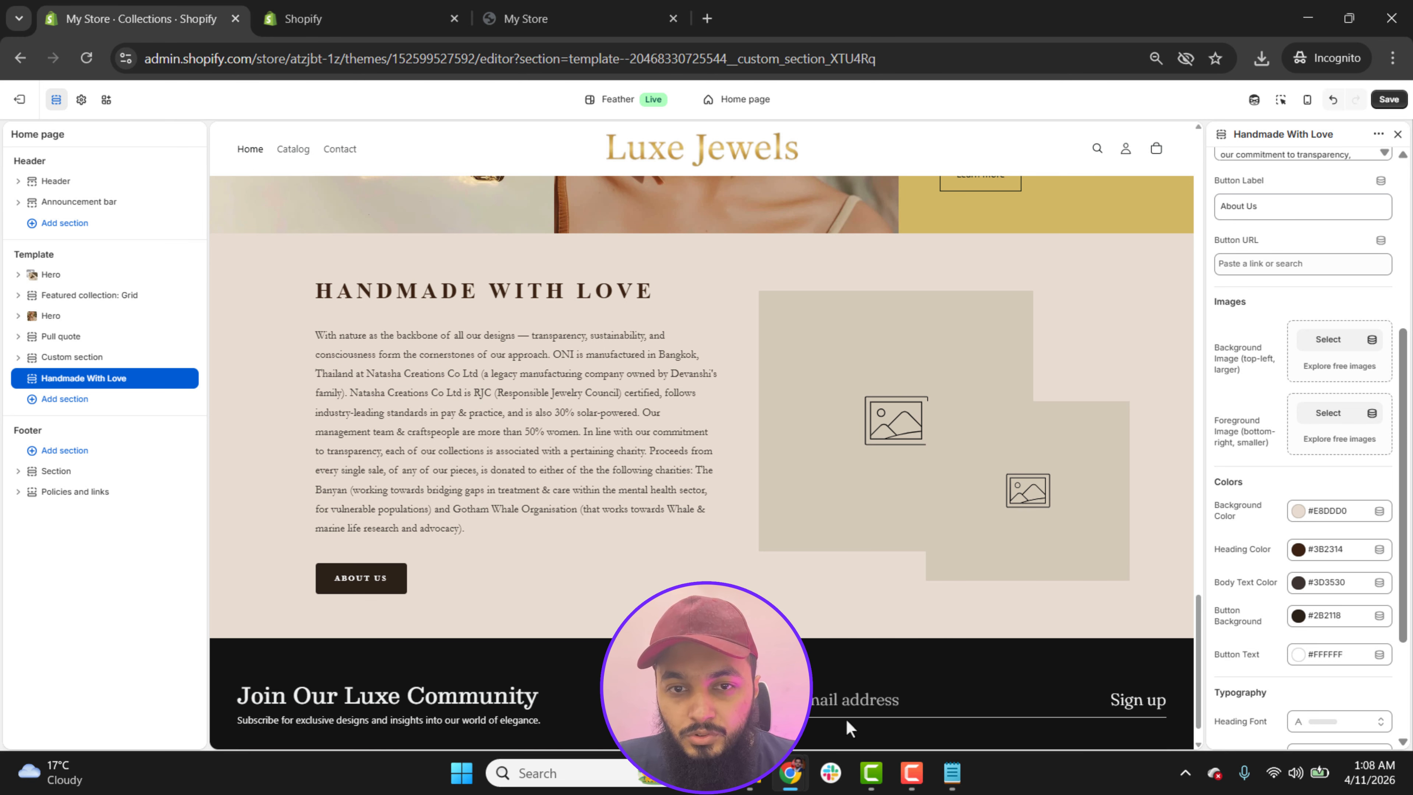